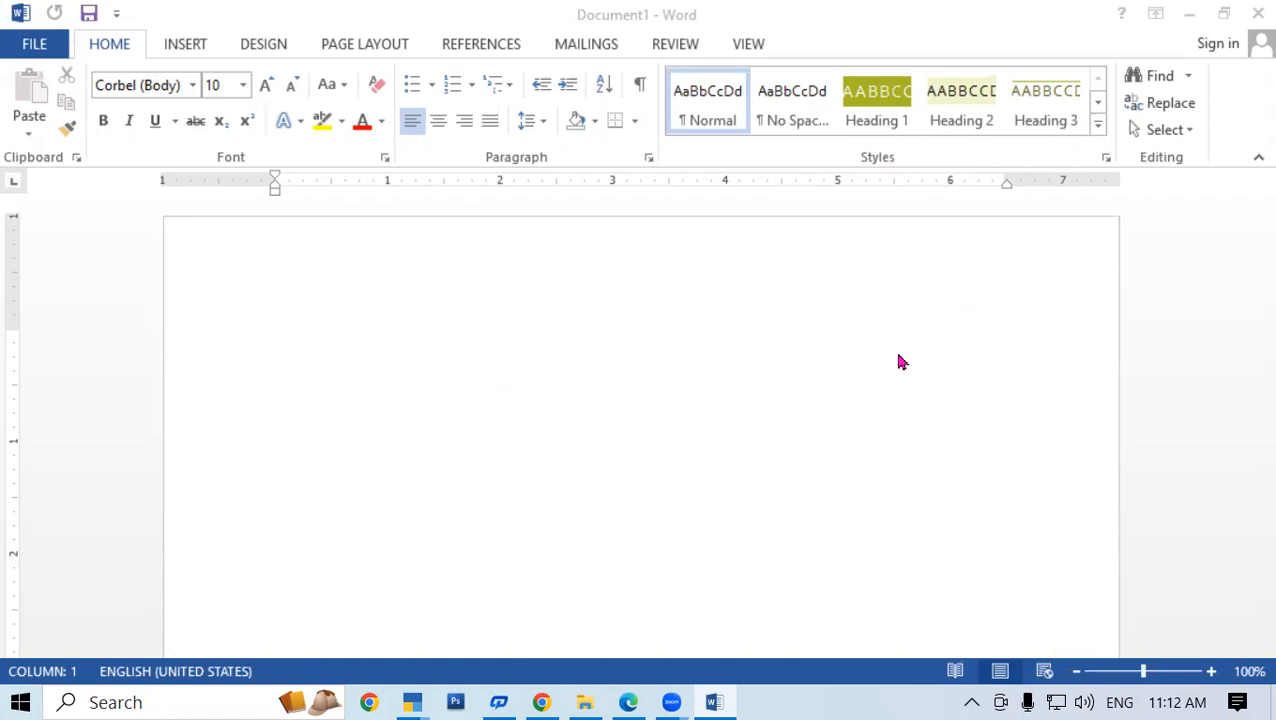
Generate sample paragraphs with =RAND(99), then return to the top after 'Video provides'
click(780, 347)
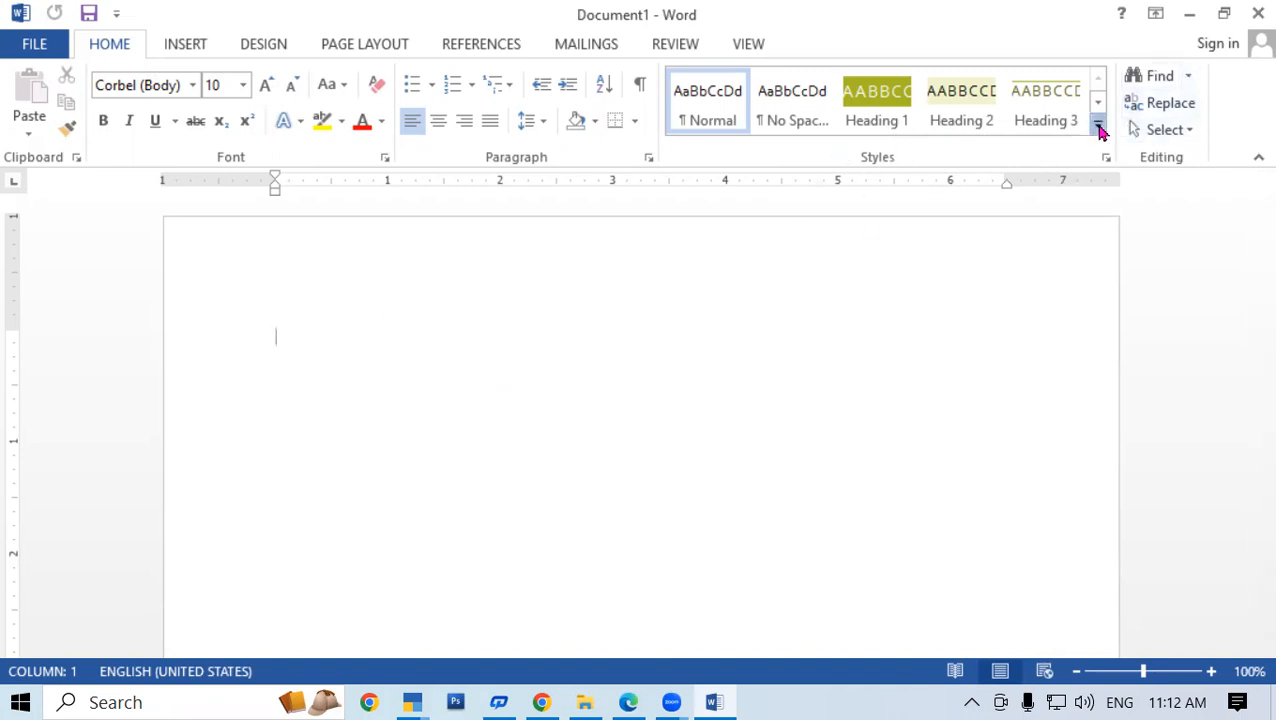
click(1098, 130)
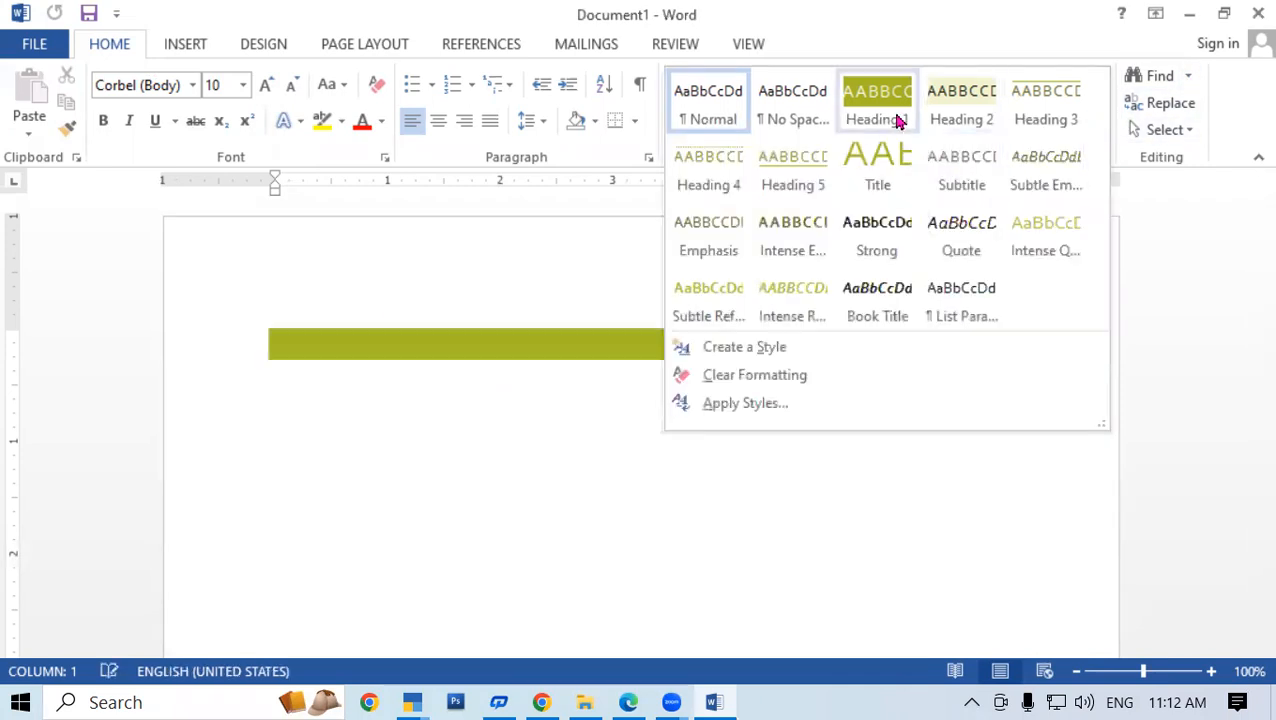
click(437, 320)
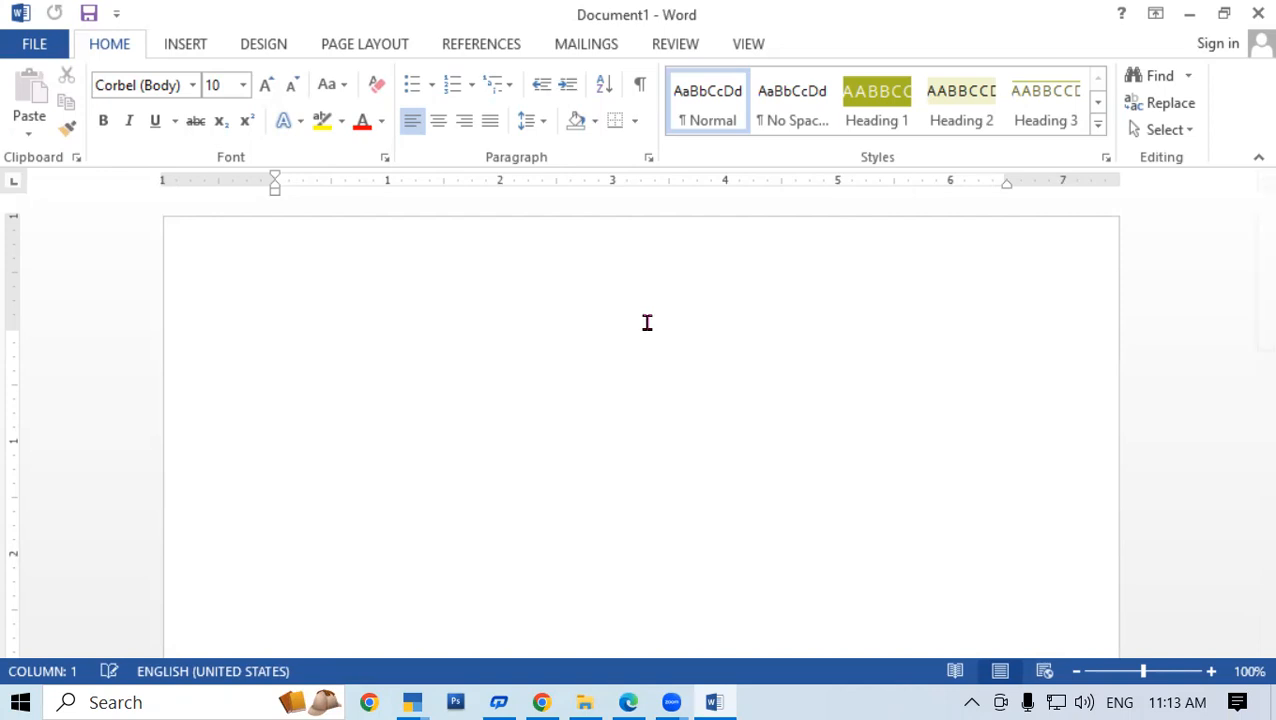
text(=RAND(9)
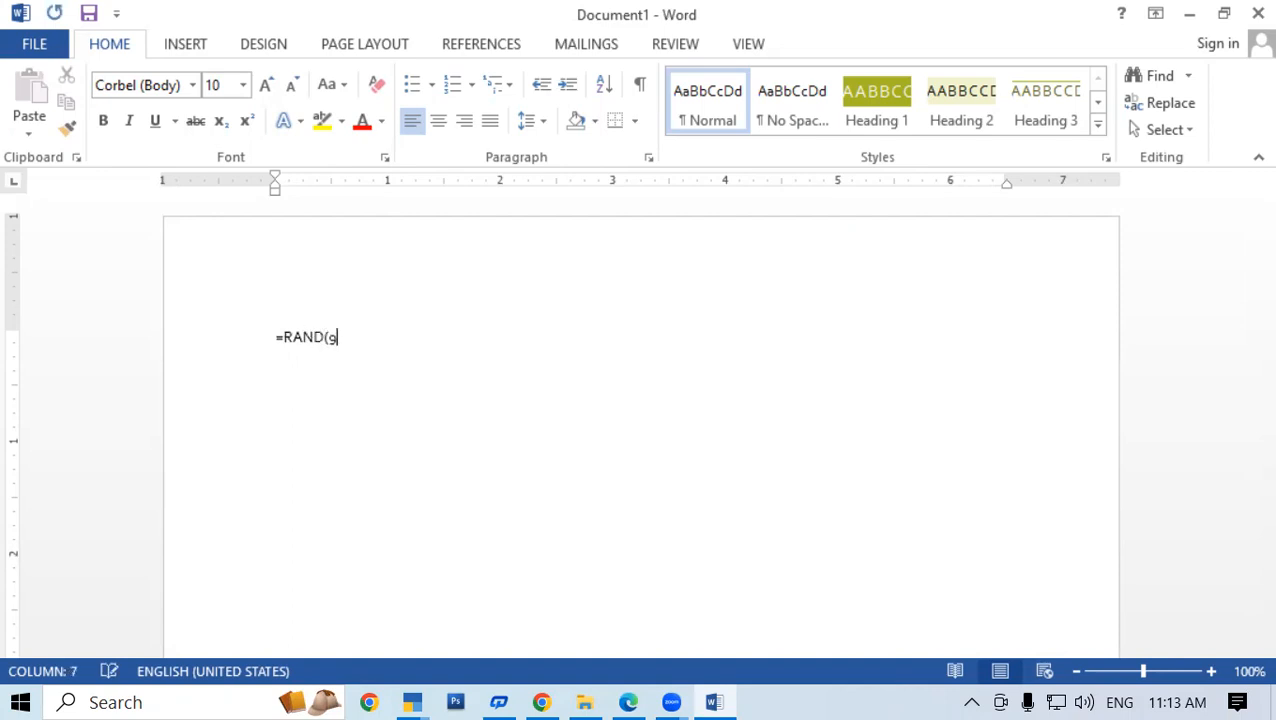
text(9))
key(Return)
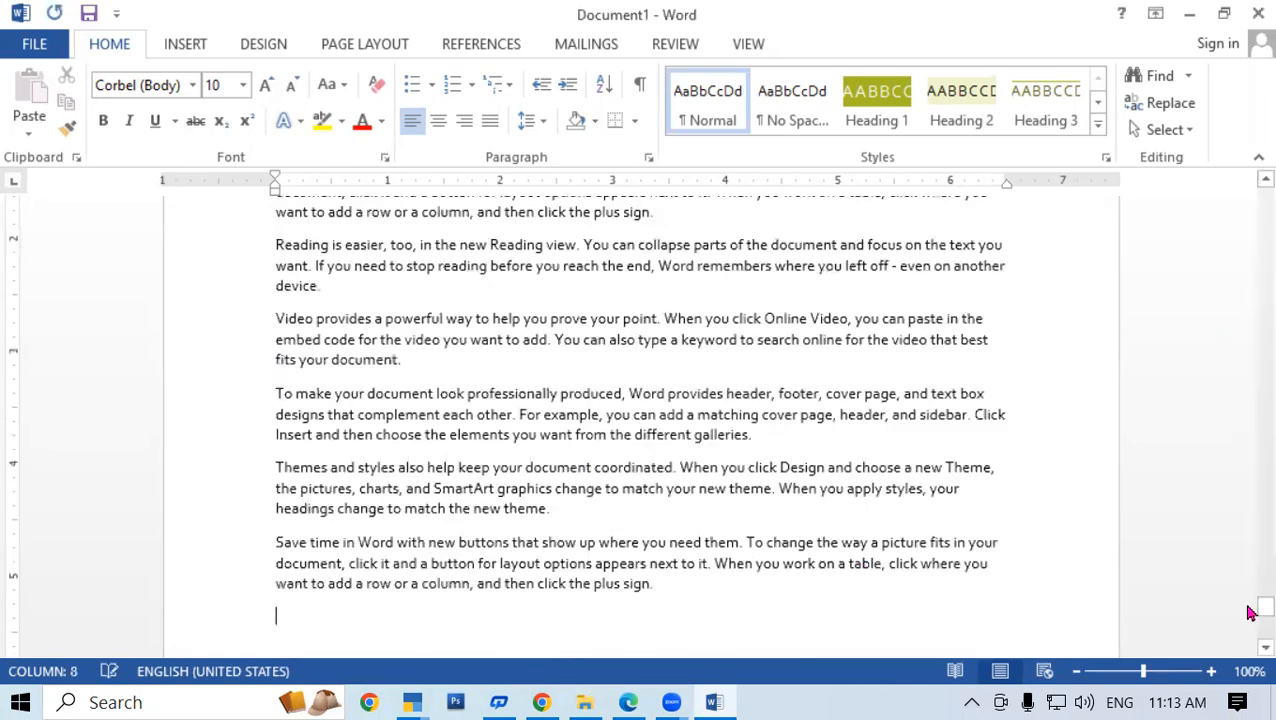
drag(1256, 606, 1252, 165)
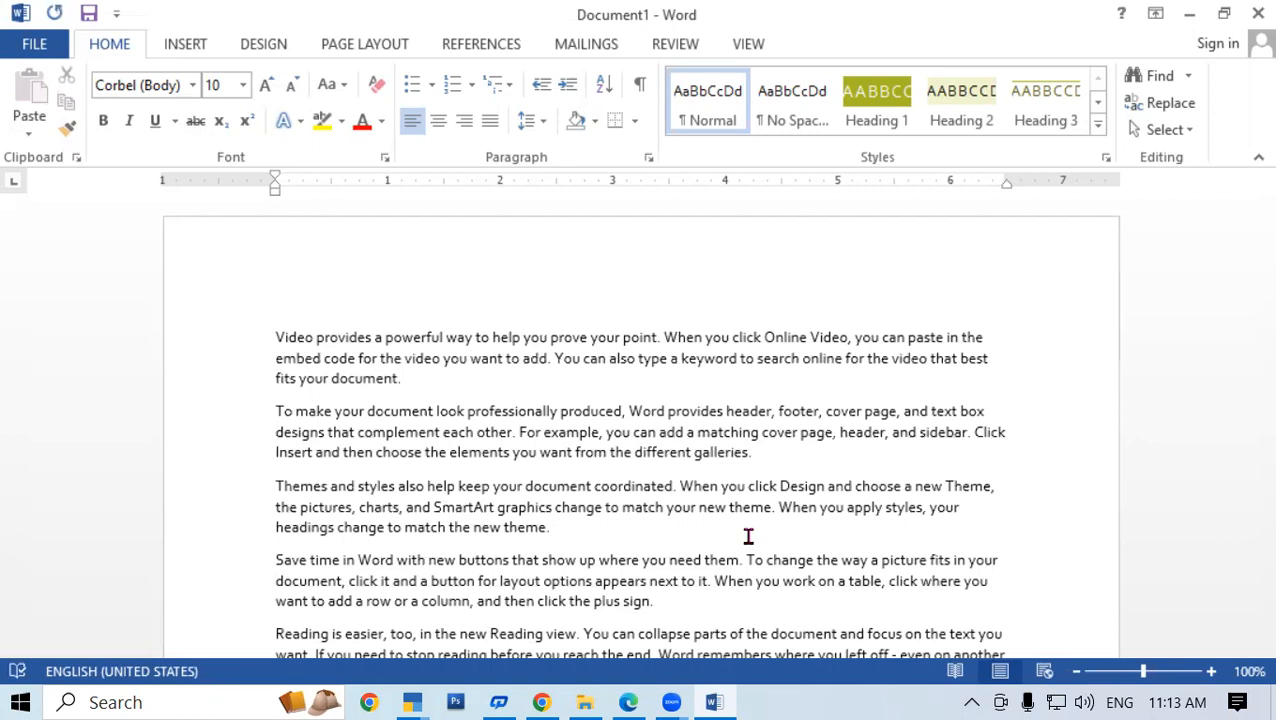
click(376, 337)
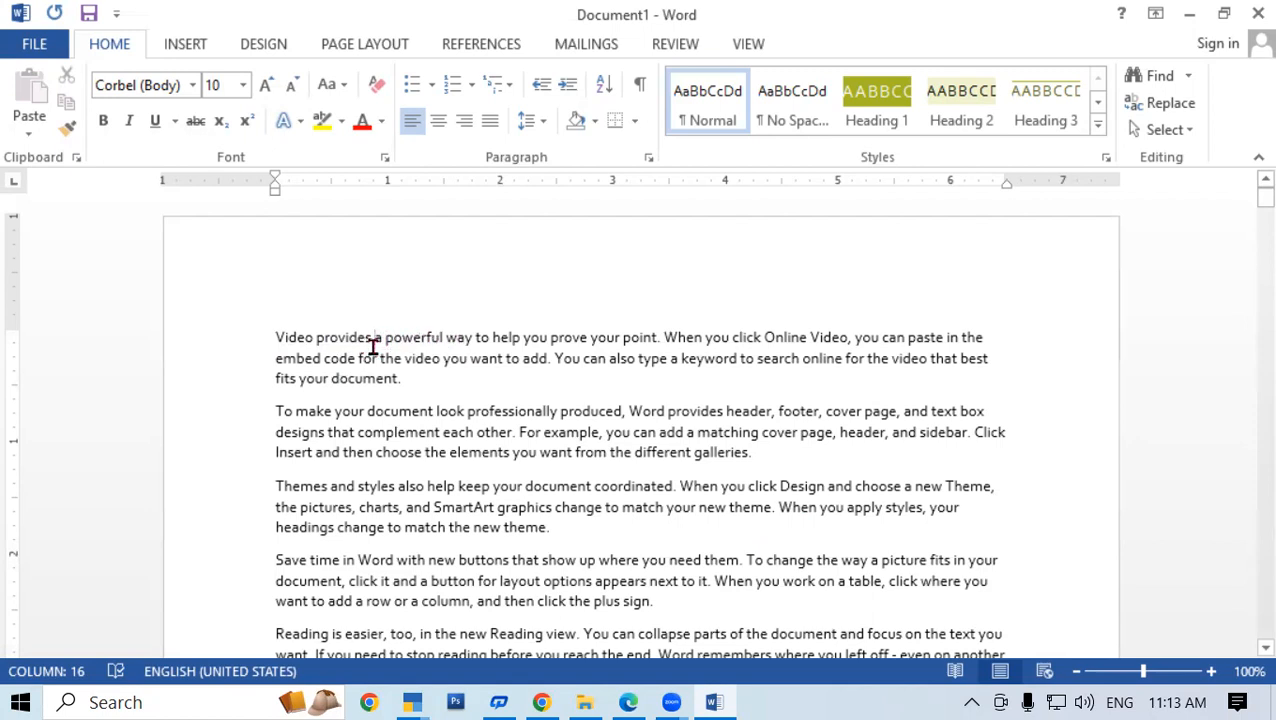
Apply Heading 1 to 'Video provides' and bring up the Apply Styles pane
drag(373, 337, 252, 340)
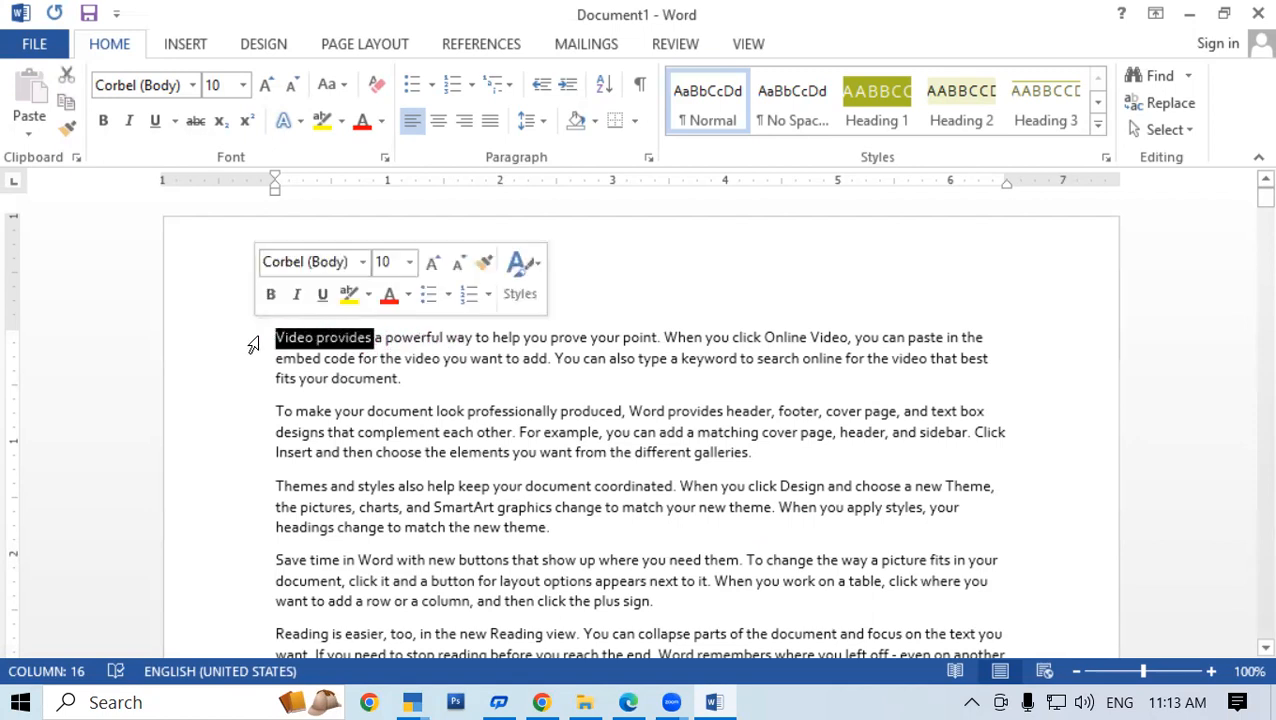
click(1098, 124)
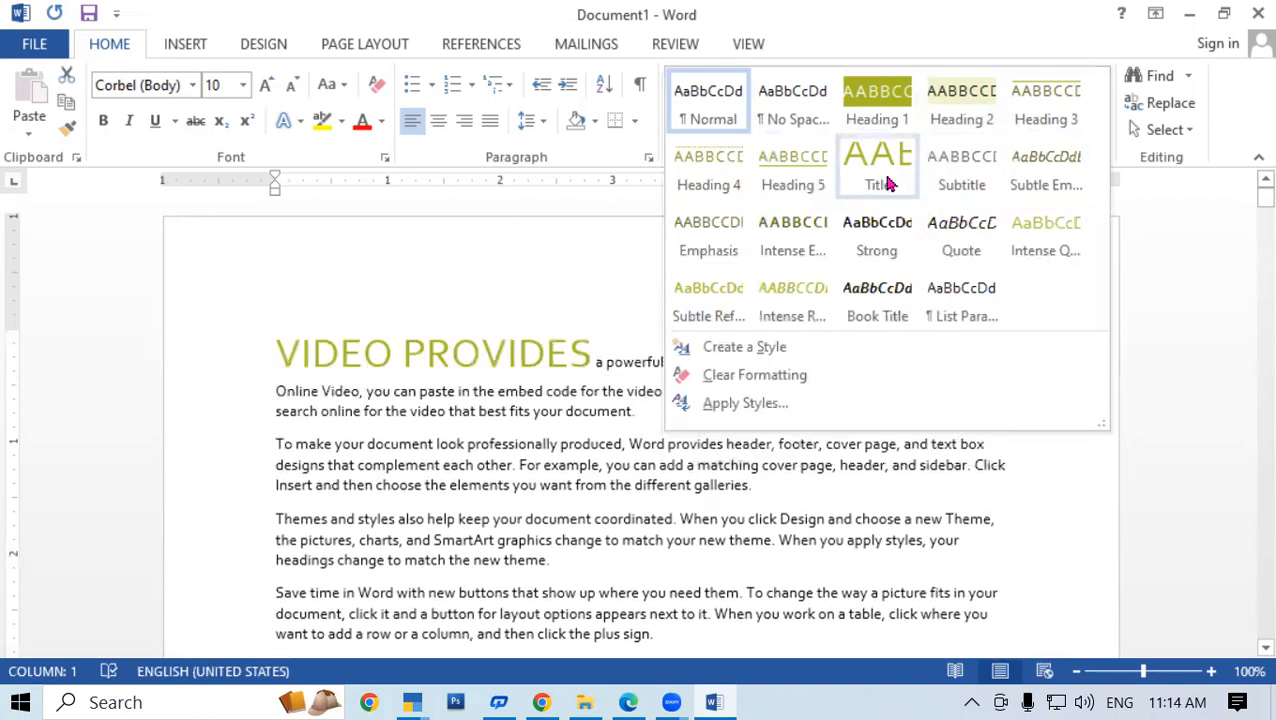
click(893, 110)
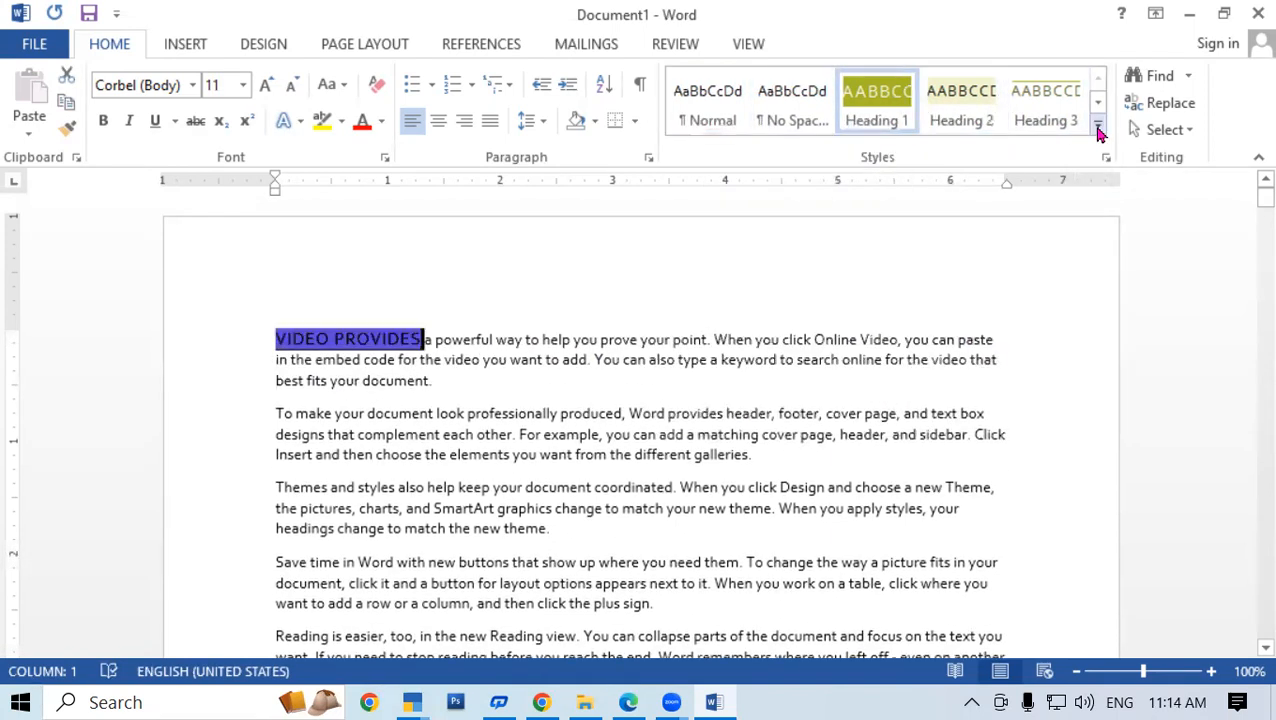
click(1097, 126)
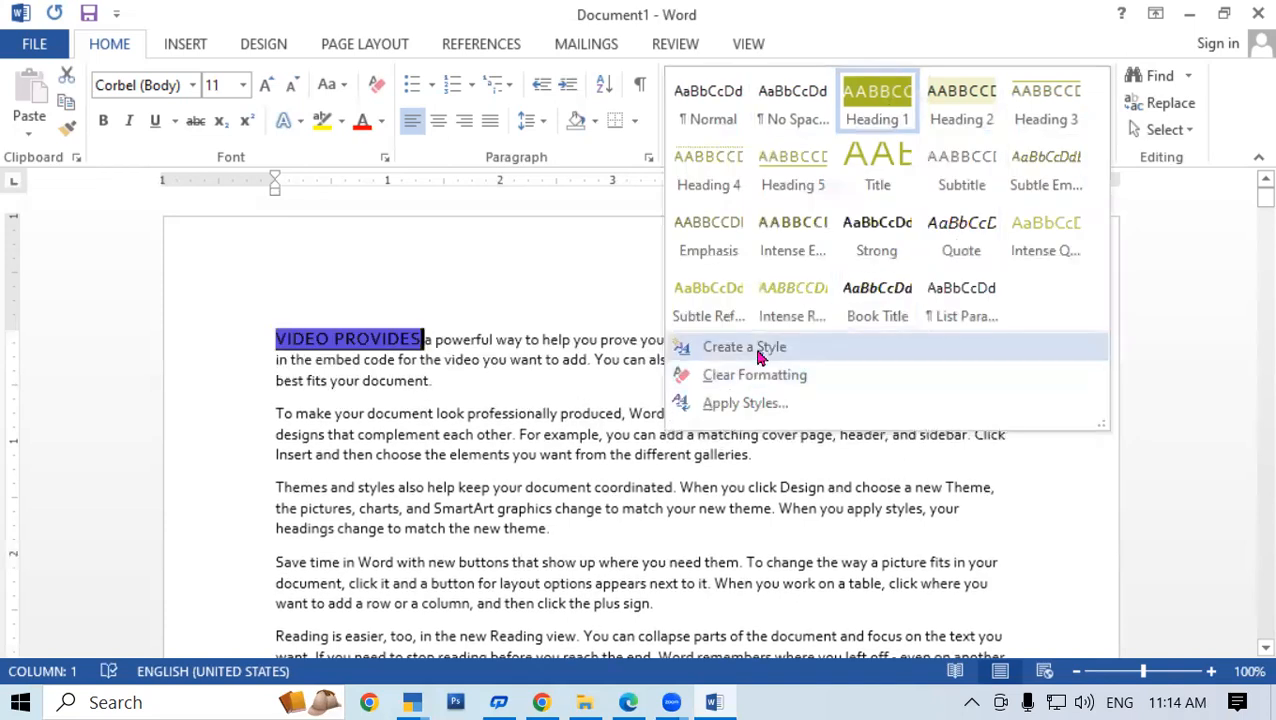
click(765, 412)
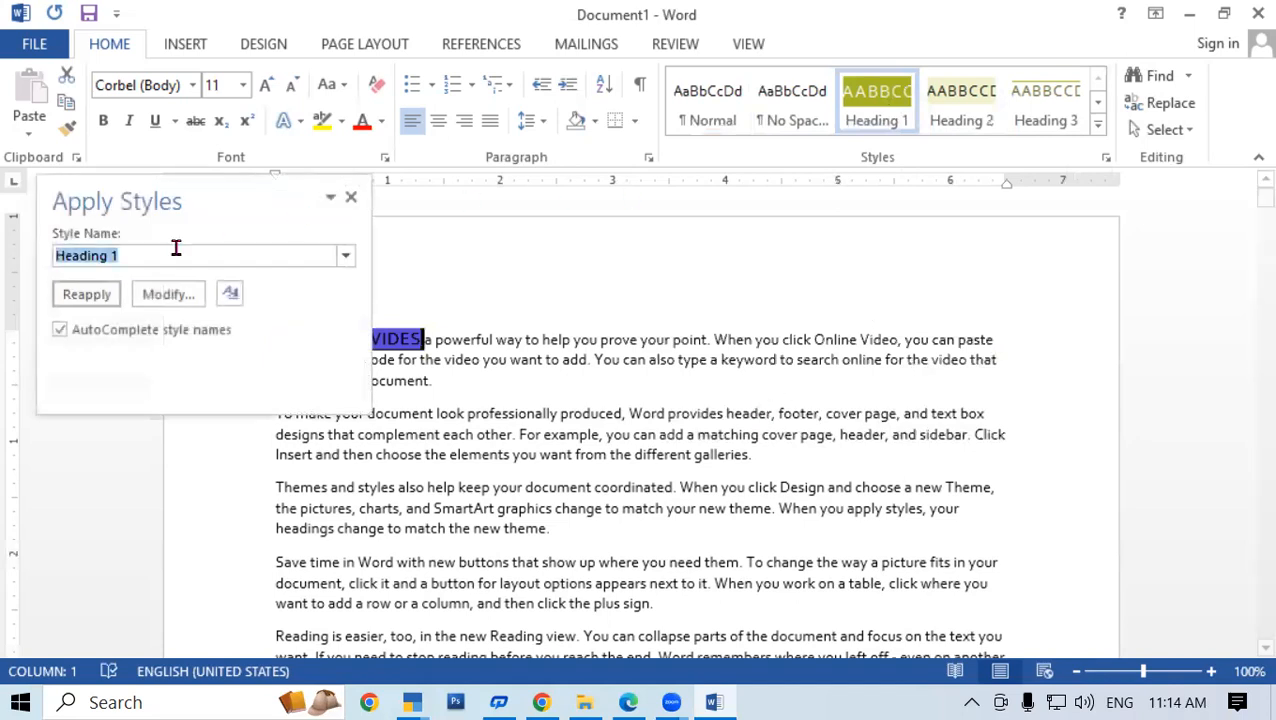
Modify Heading 1, keeping Normal as base style and setting following paragraphs to Heading 1
click(166, 294)
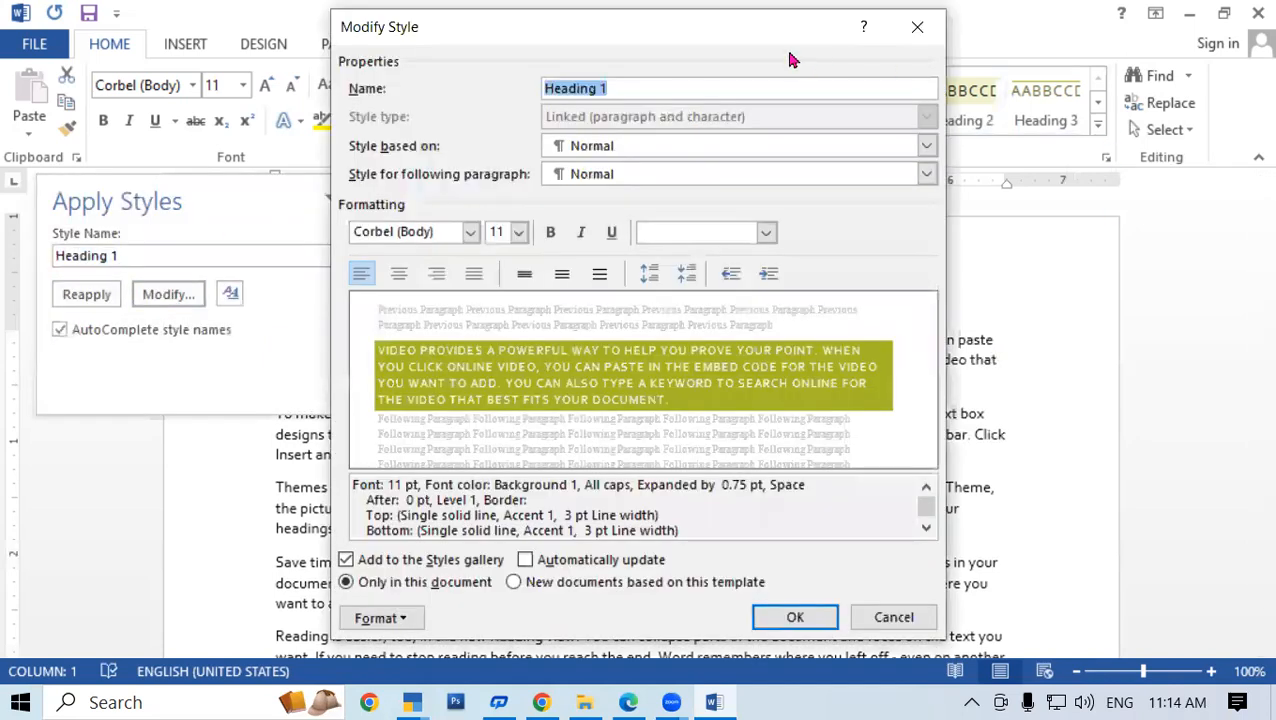
drag(755, 31, 1048, 52)
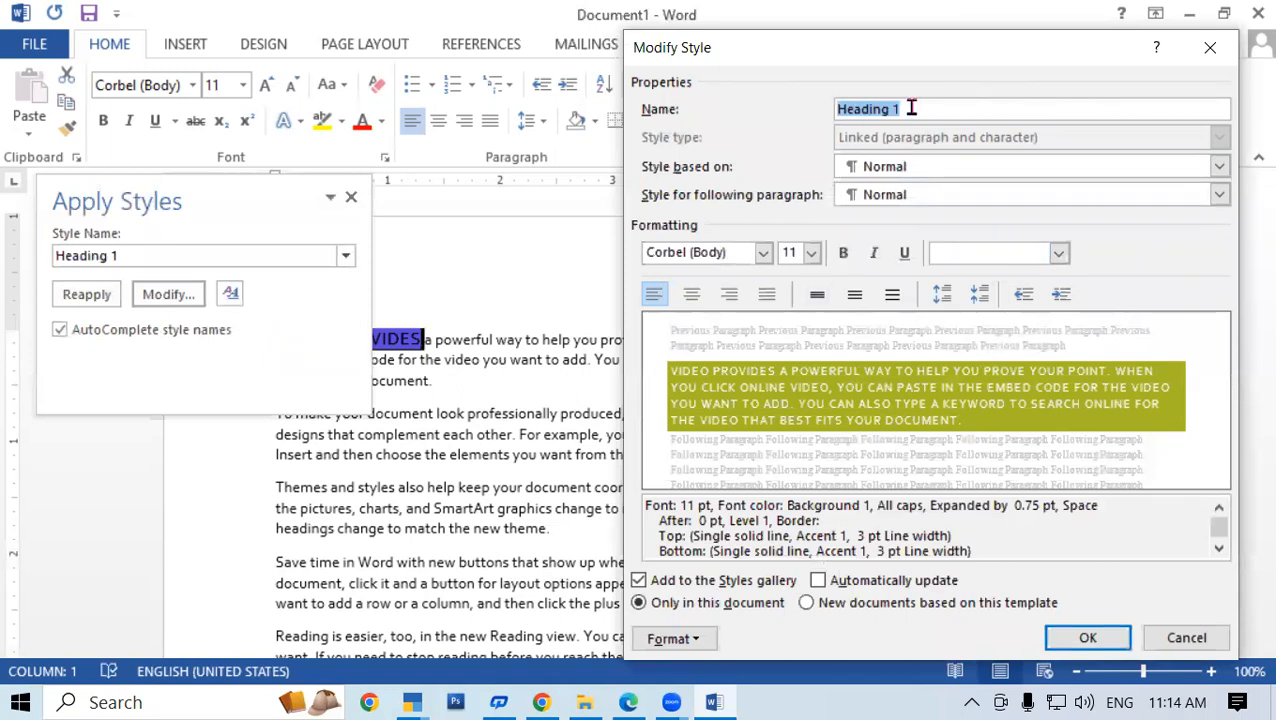
click(1219, 168)
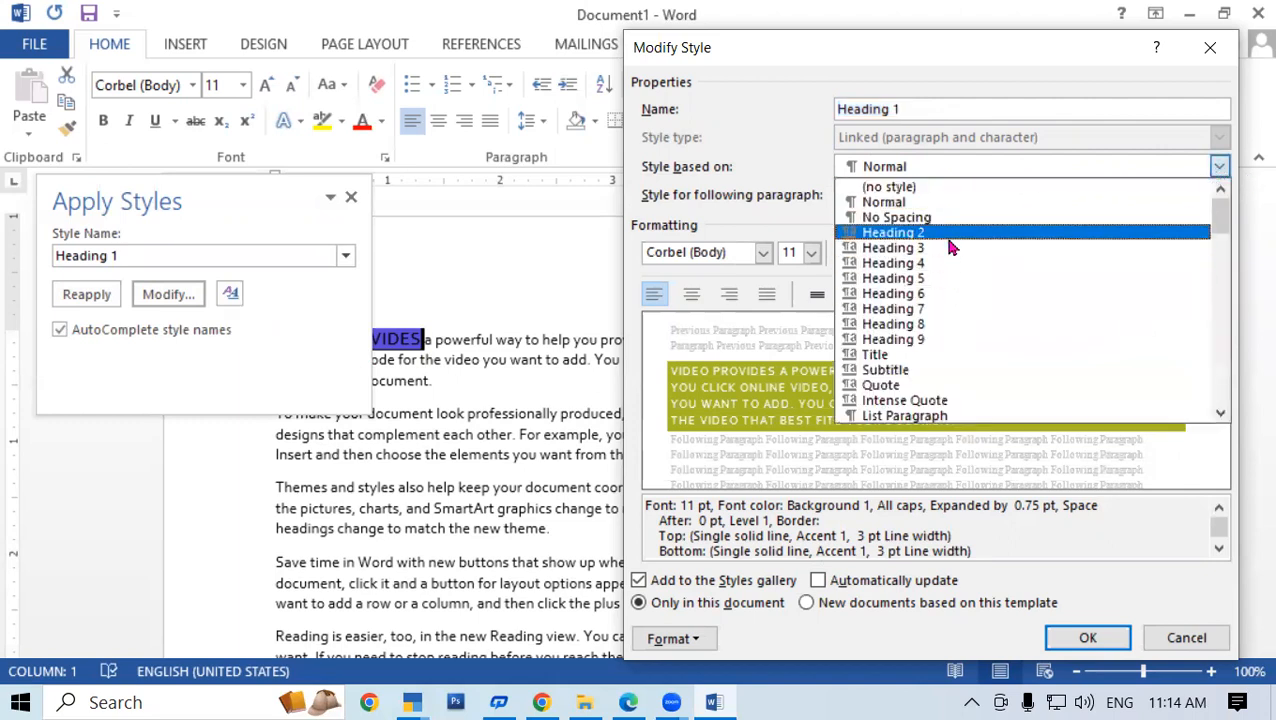
click(995, 130)
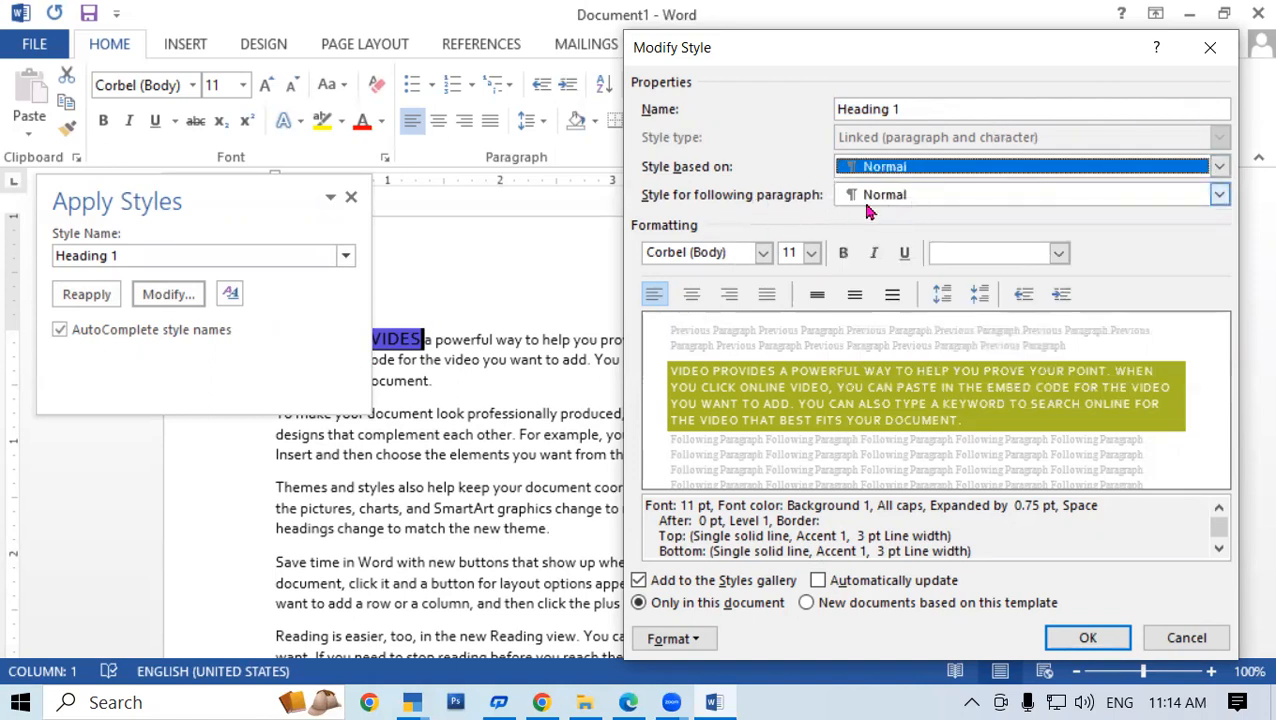
click(1220, 196)
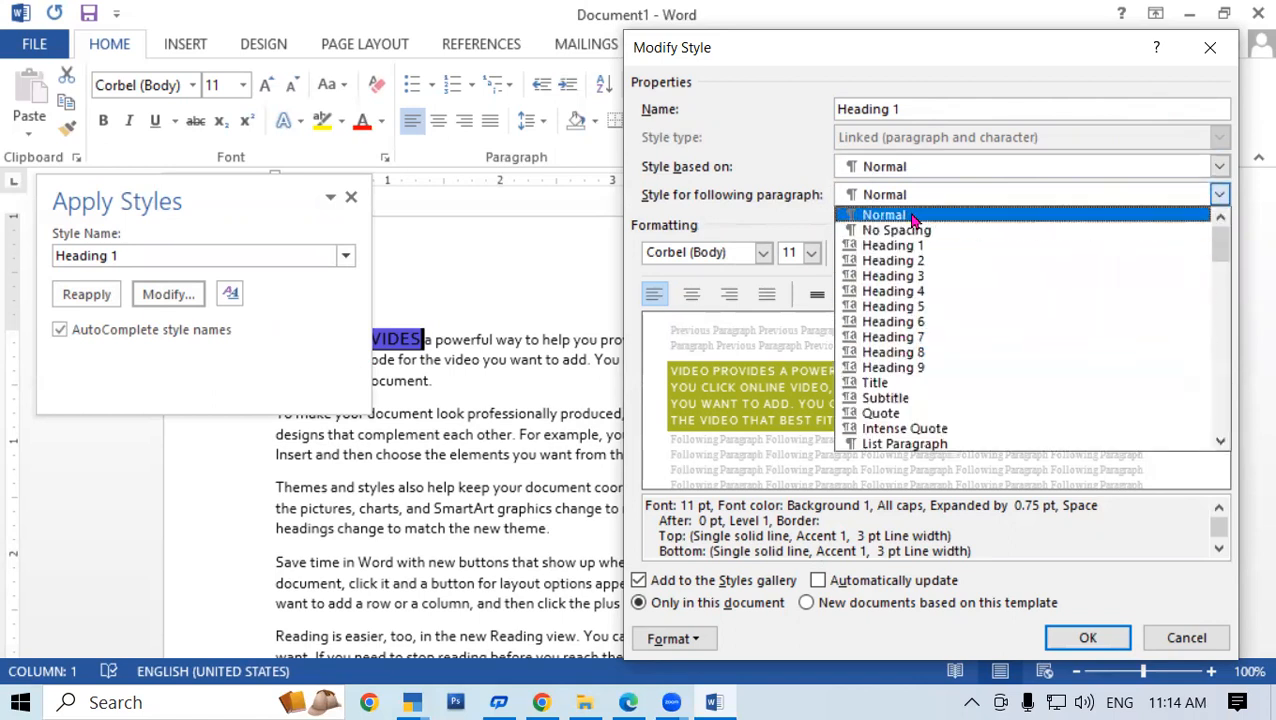
click(908, 215)
click(1219, 195)
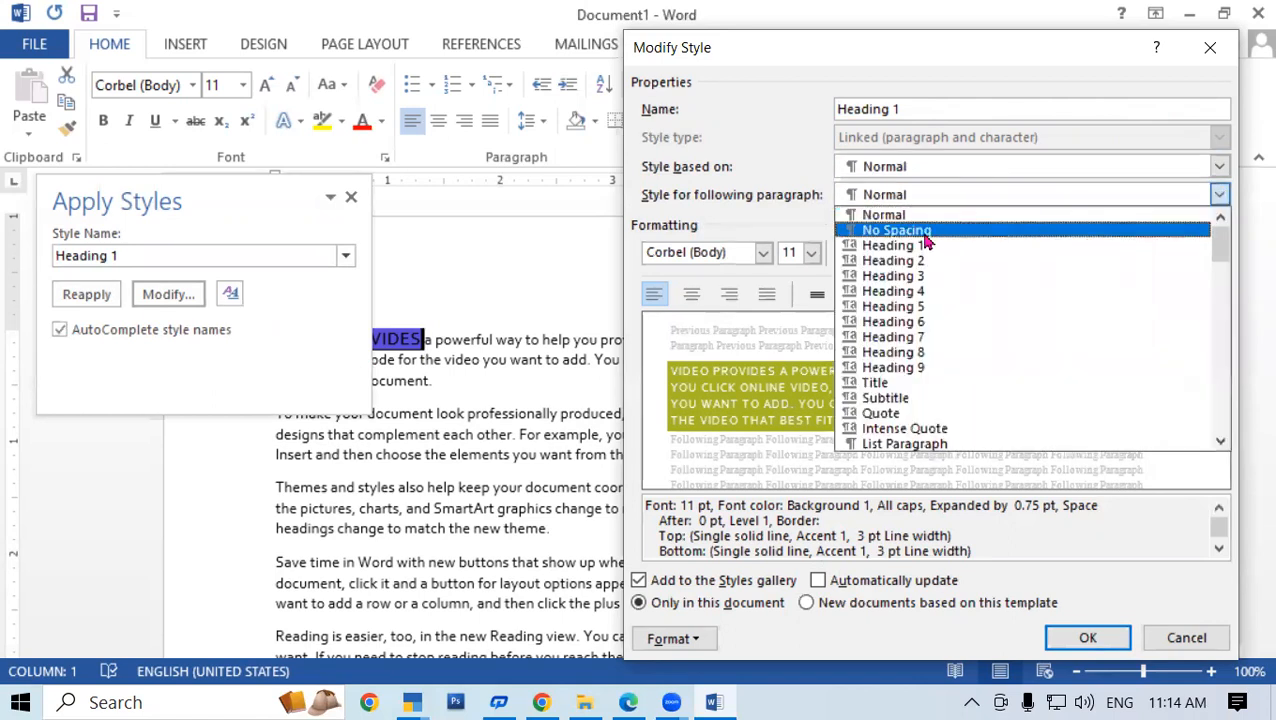
click(907, 247)
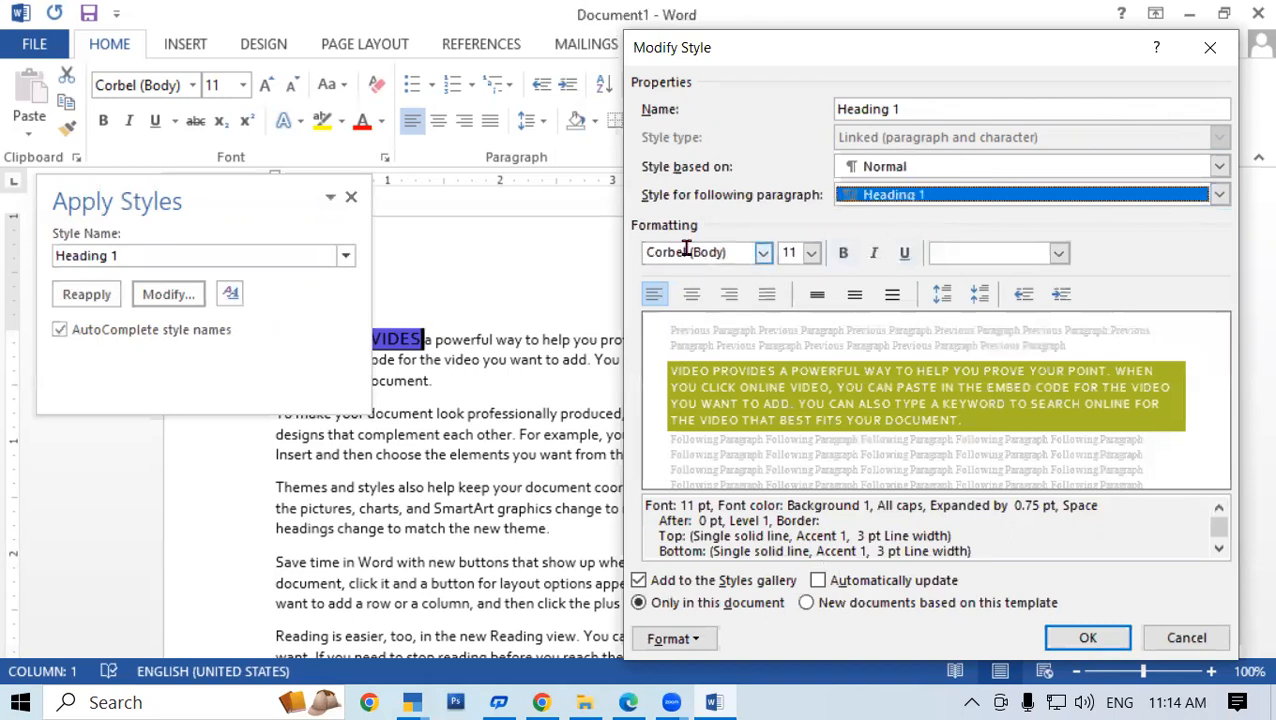
click(762, 254)
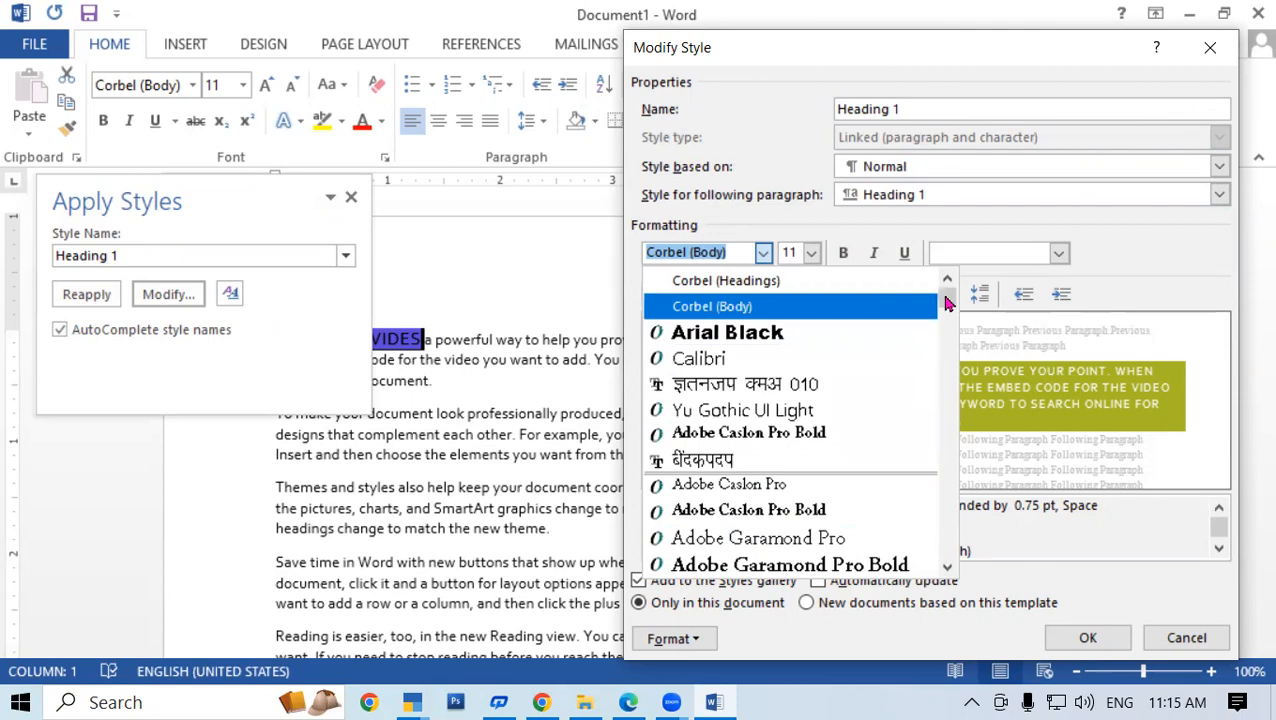
Set Heading 1 to Arno Pro Smbd Caption, 14 pt, bold, underlined and red
scroll(946, 300, down, 3)
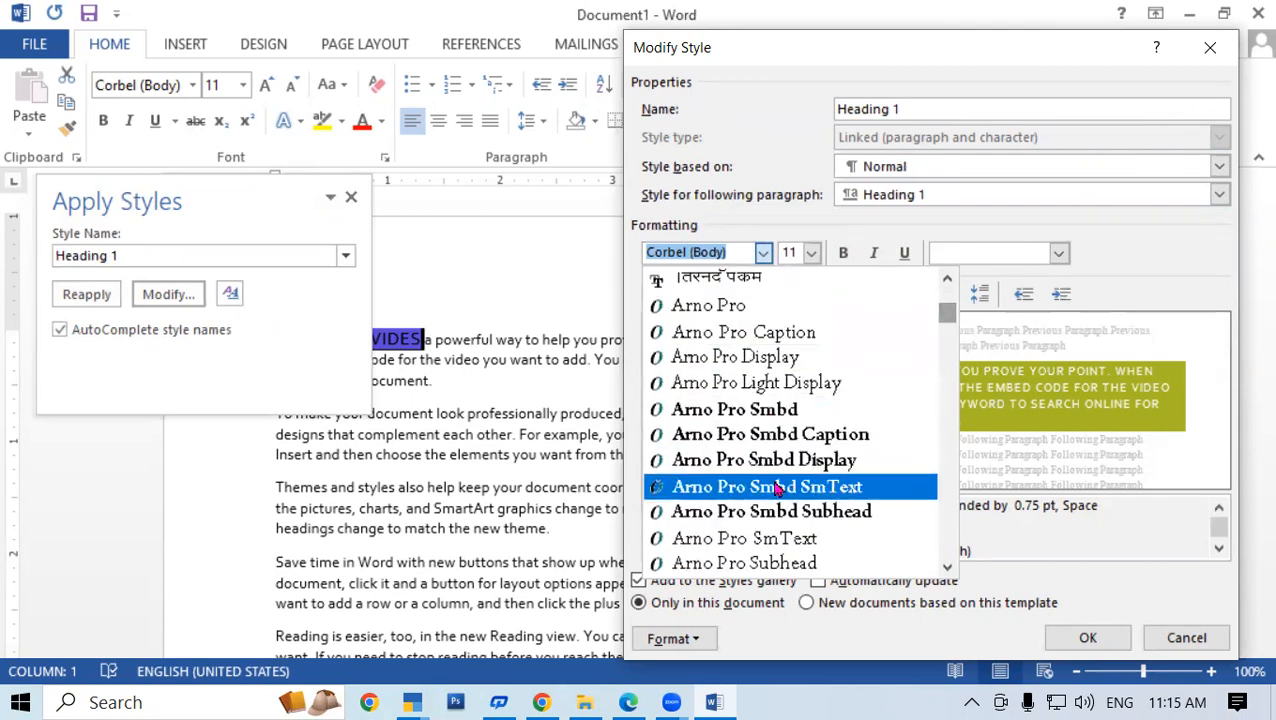
click(768, 436)
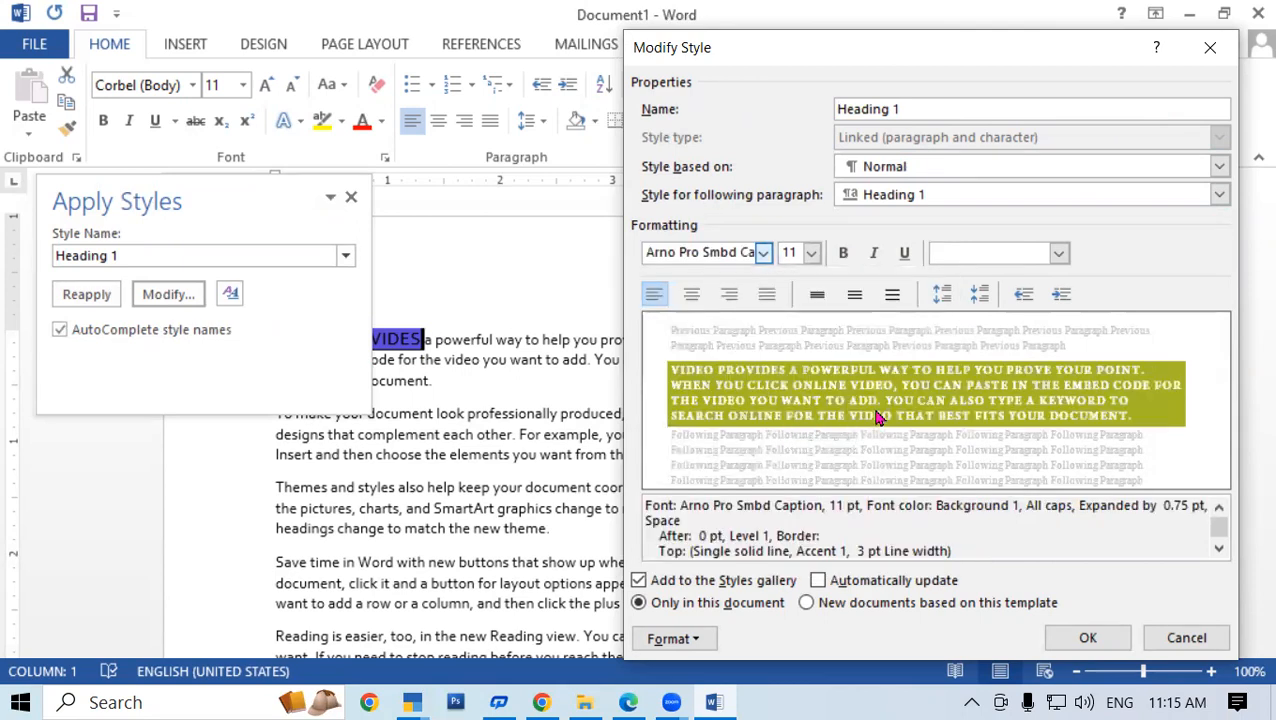
click(811, 253)
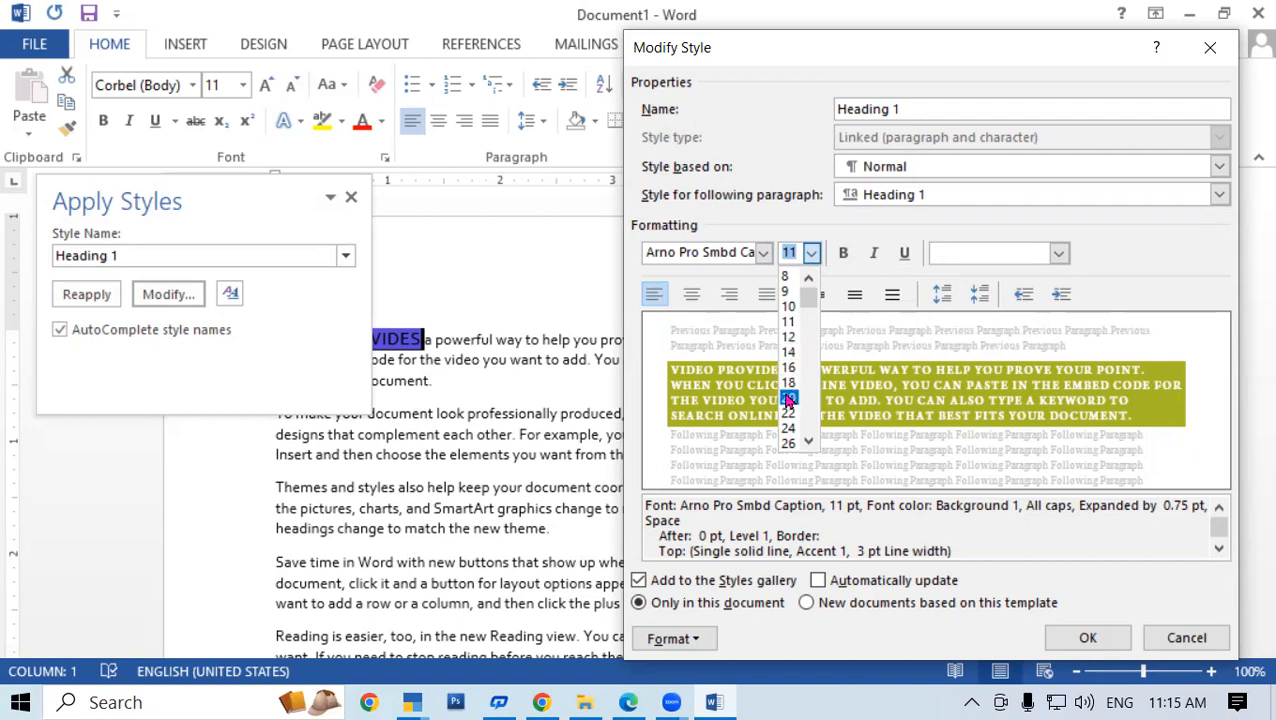
click(790, 354)
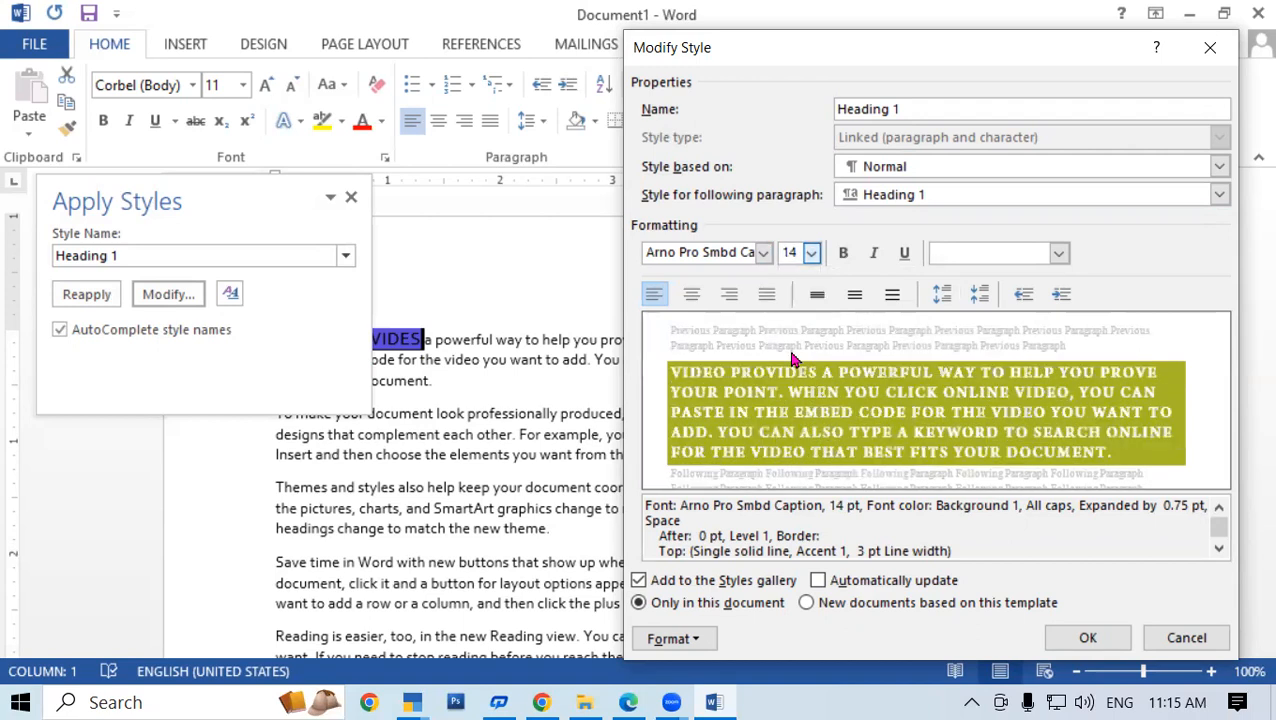
click(844, 255)
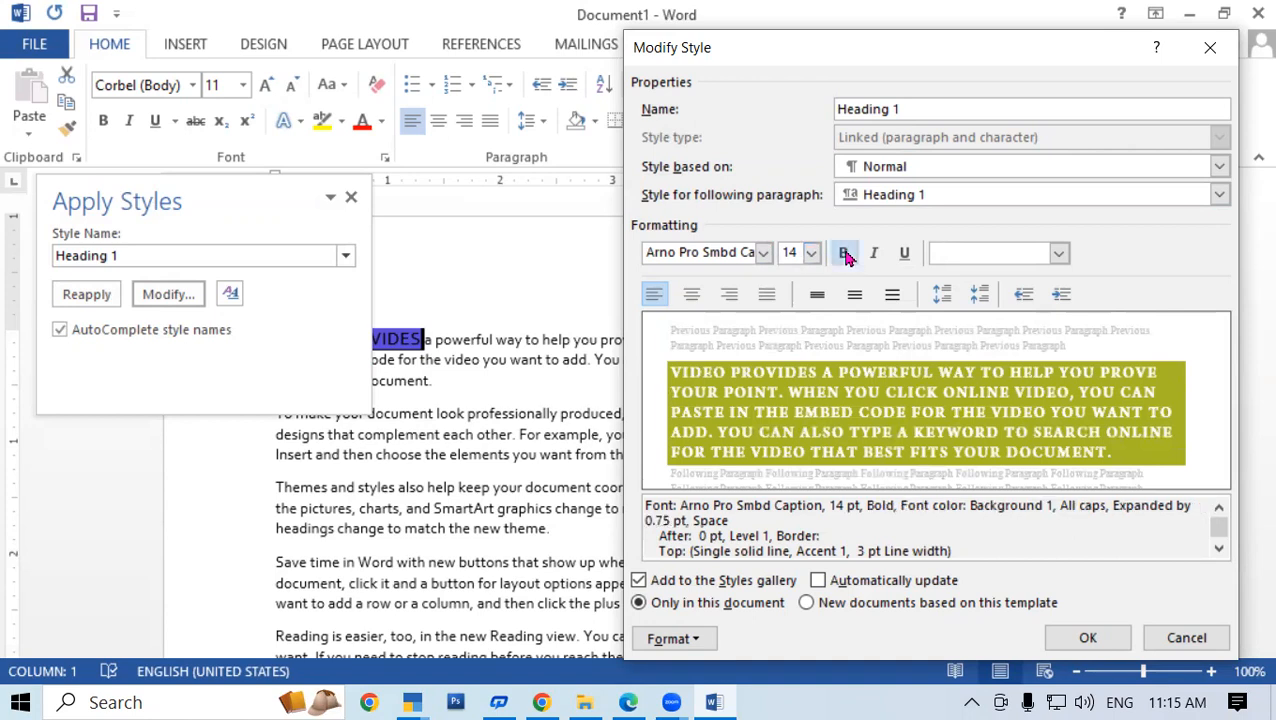
click(874, 256)
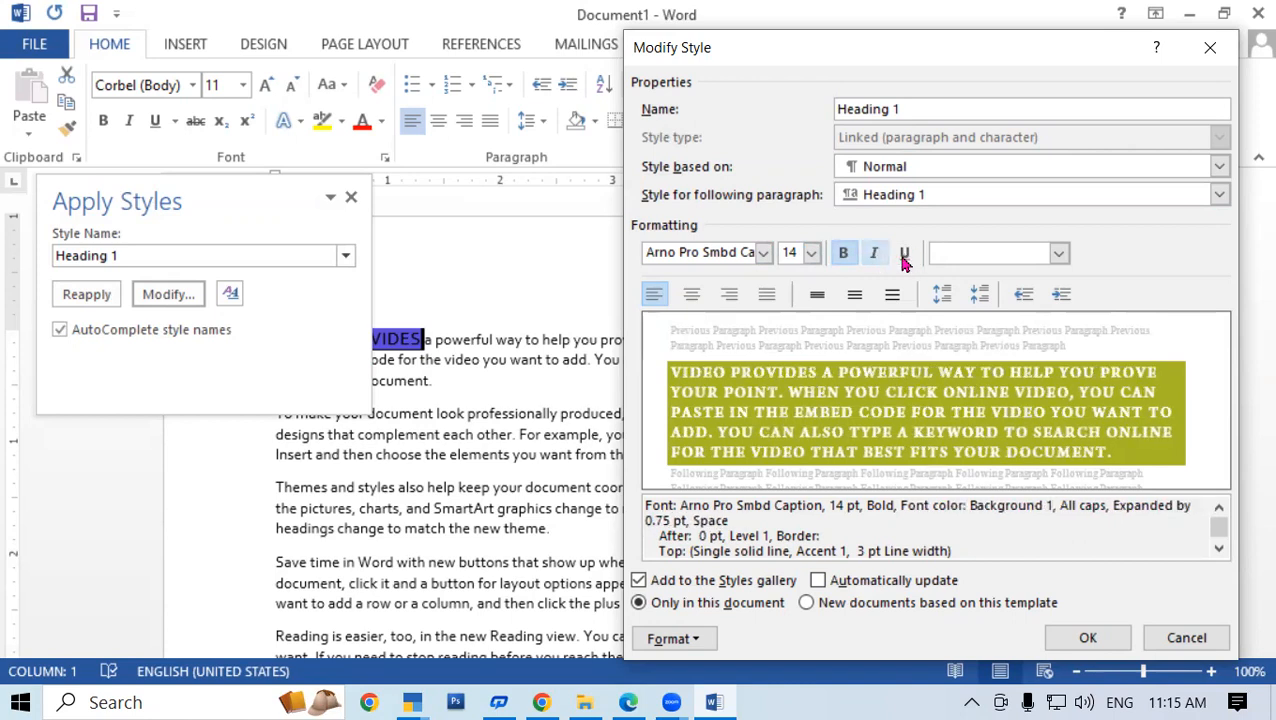
click(904, 256)
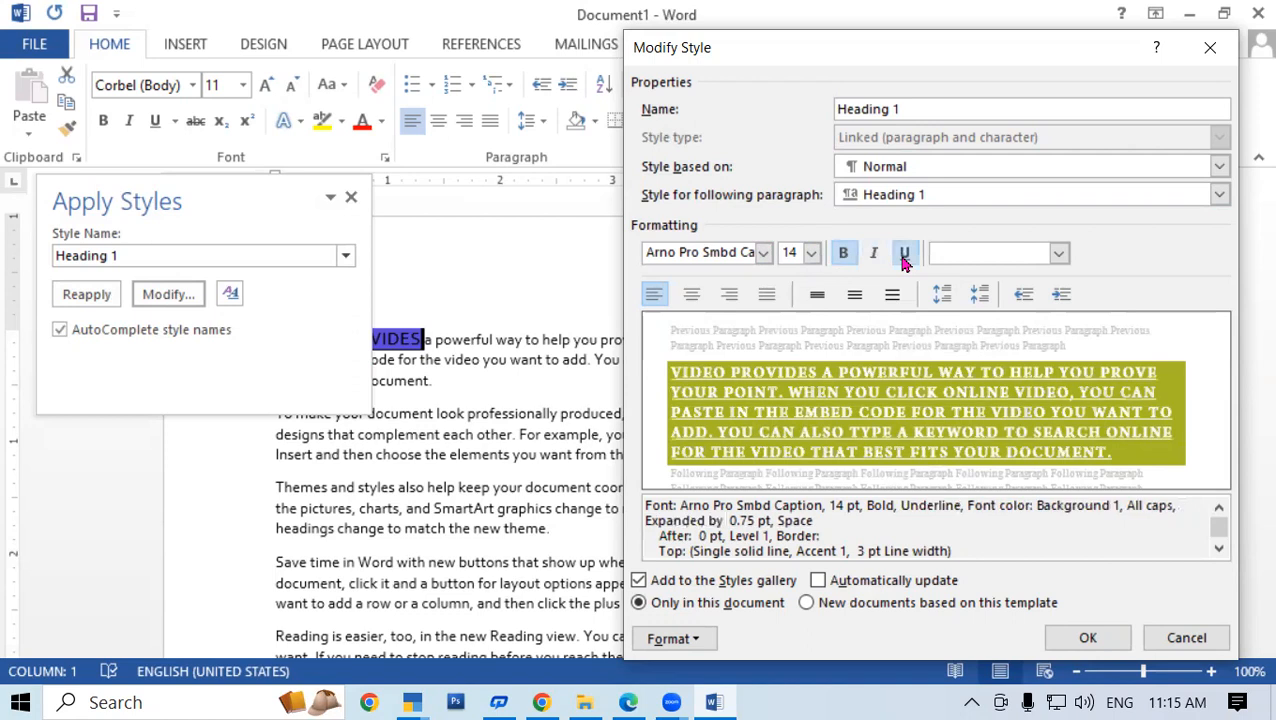
click(1057, 254)
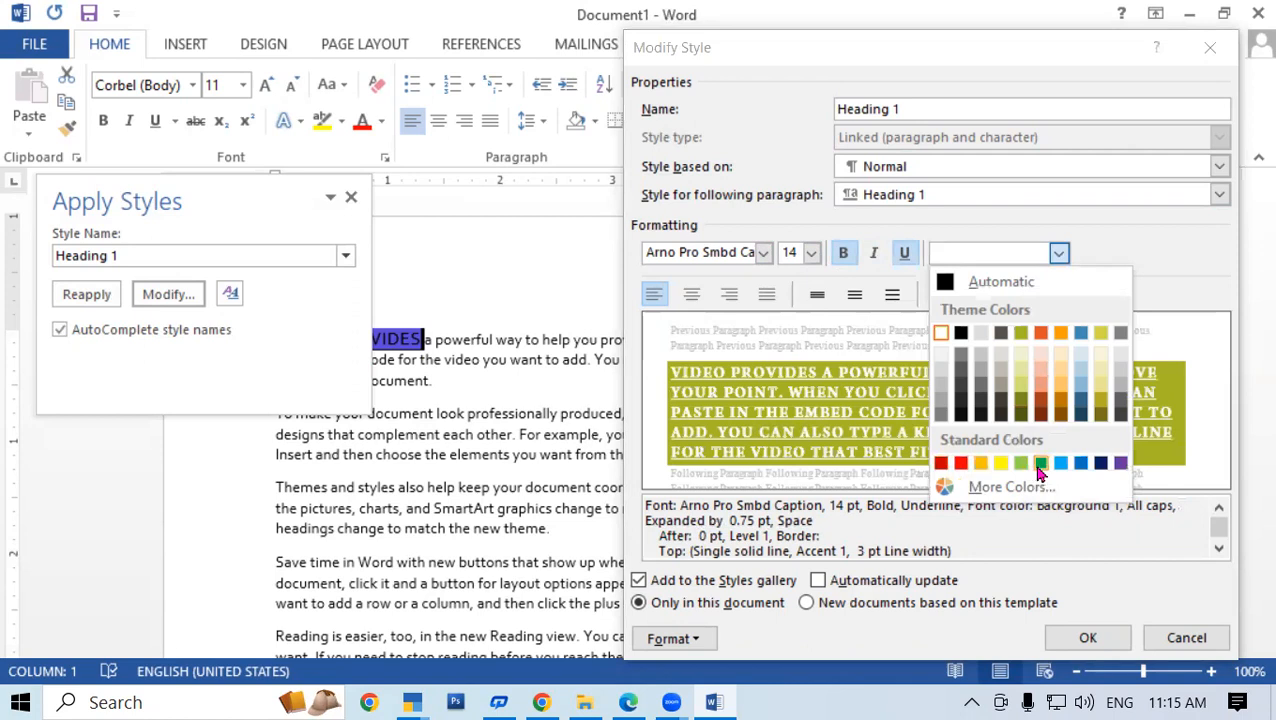
click(960, 463)
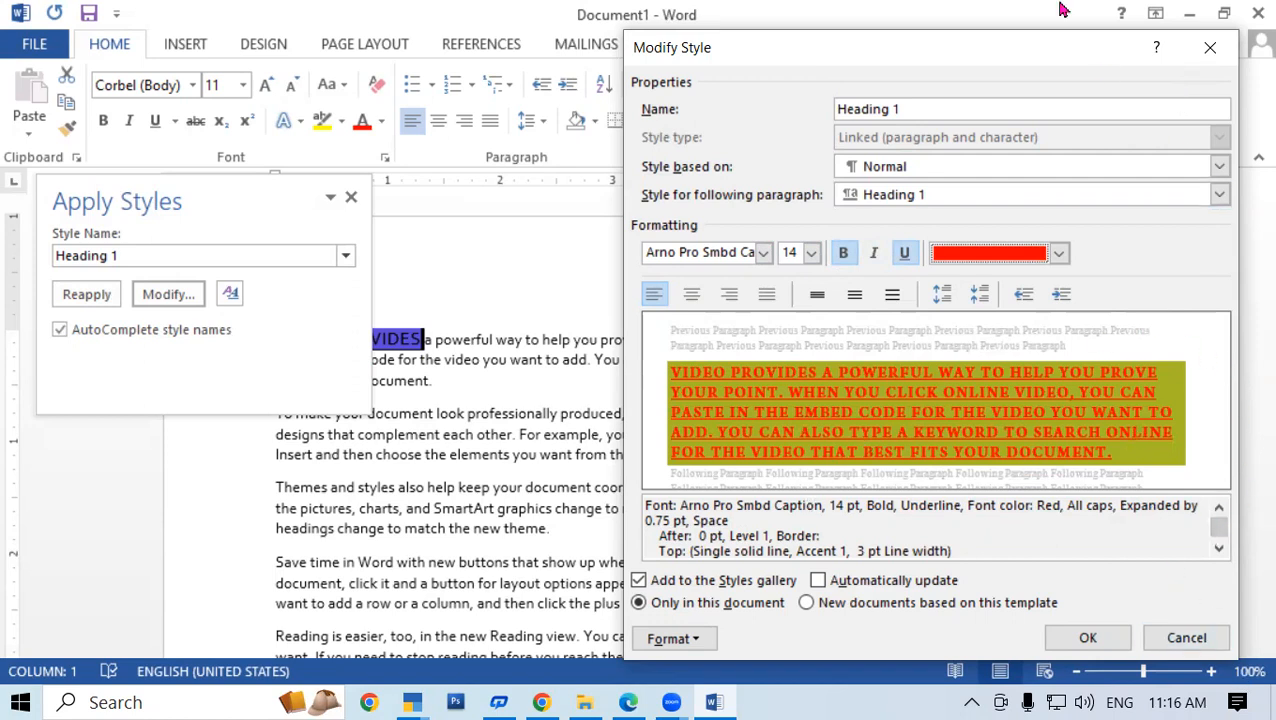
Confirm the modified Heading 1 style so VIDEO PROVIDES turns red, bold and underlined
drag(1012, 50, 740, 30)
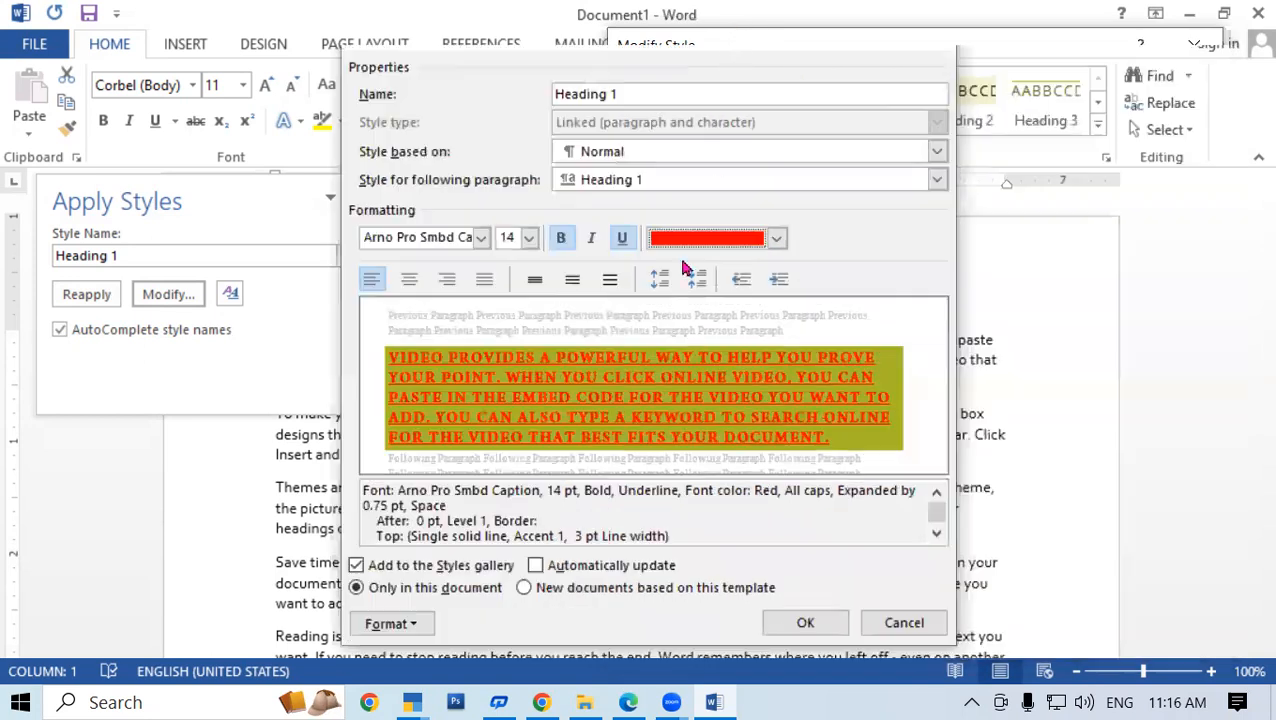
key(alt+Tab)
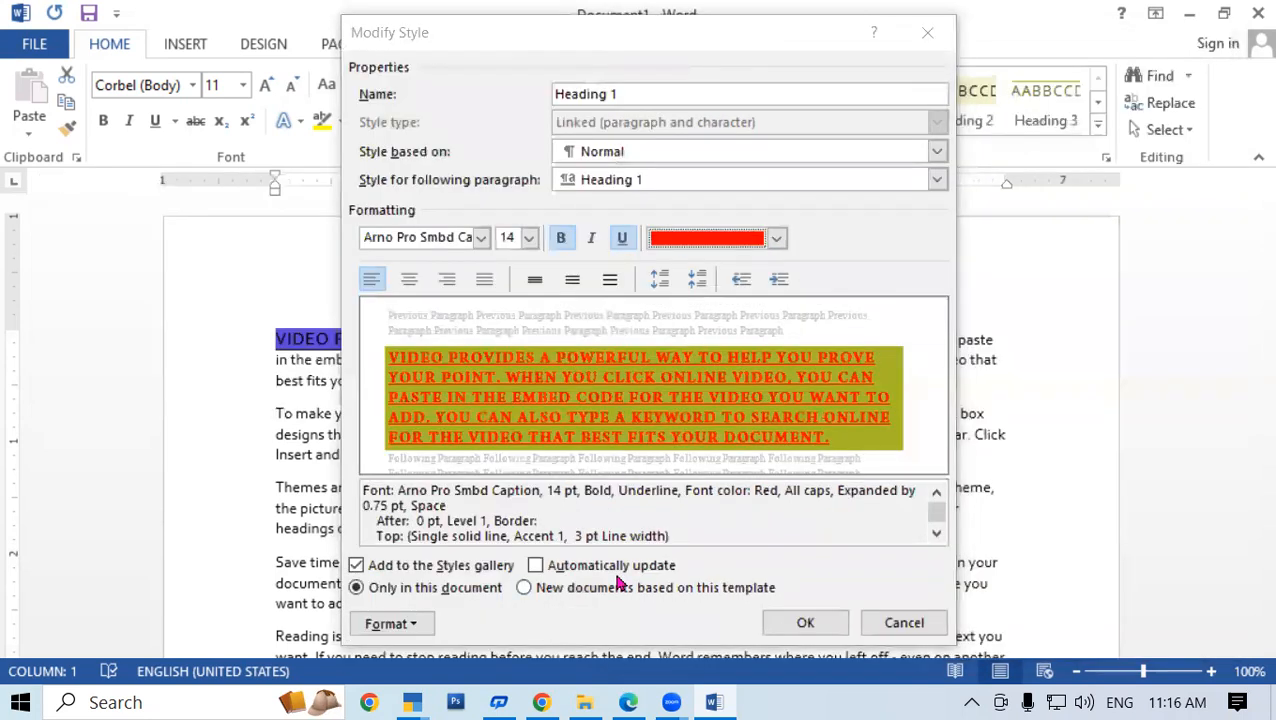
click(800, 632)
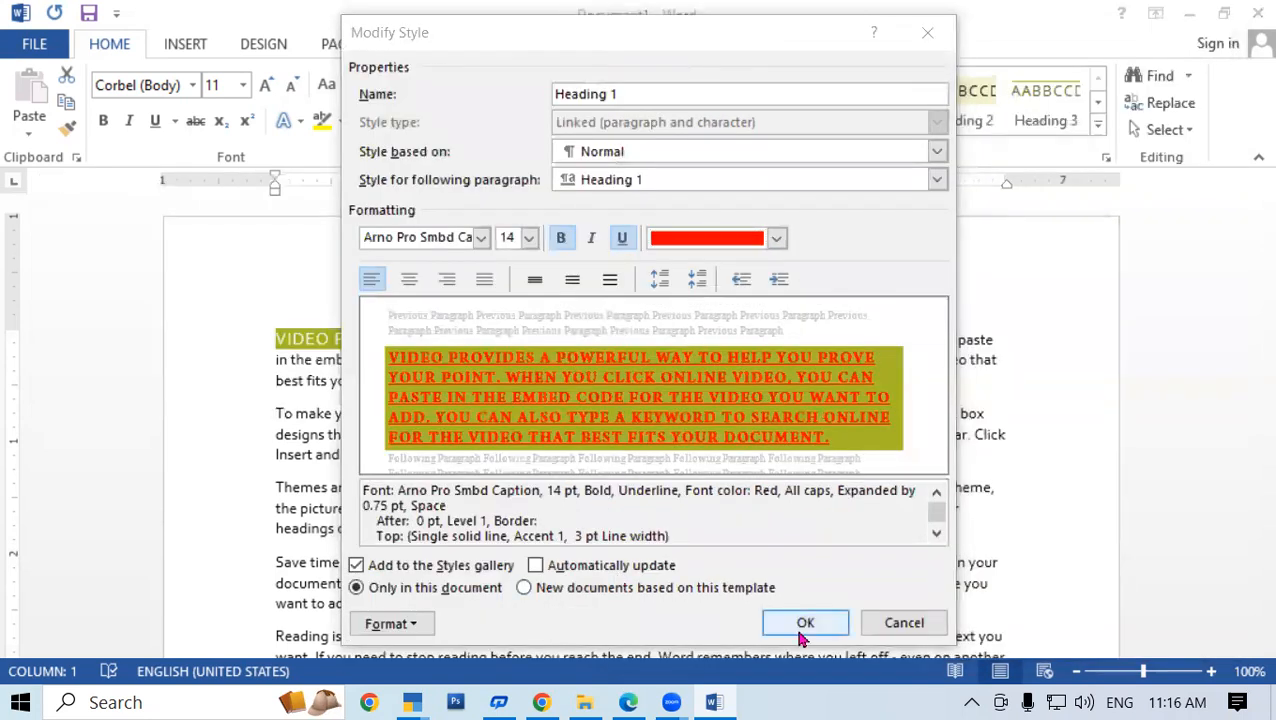
click(804, 628)
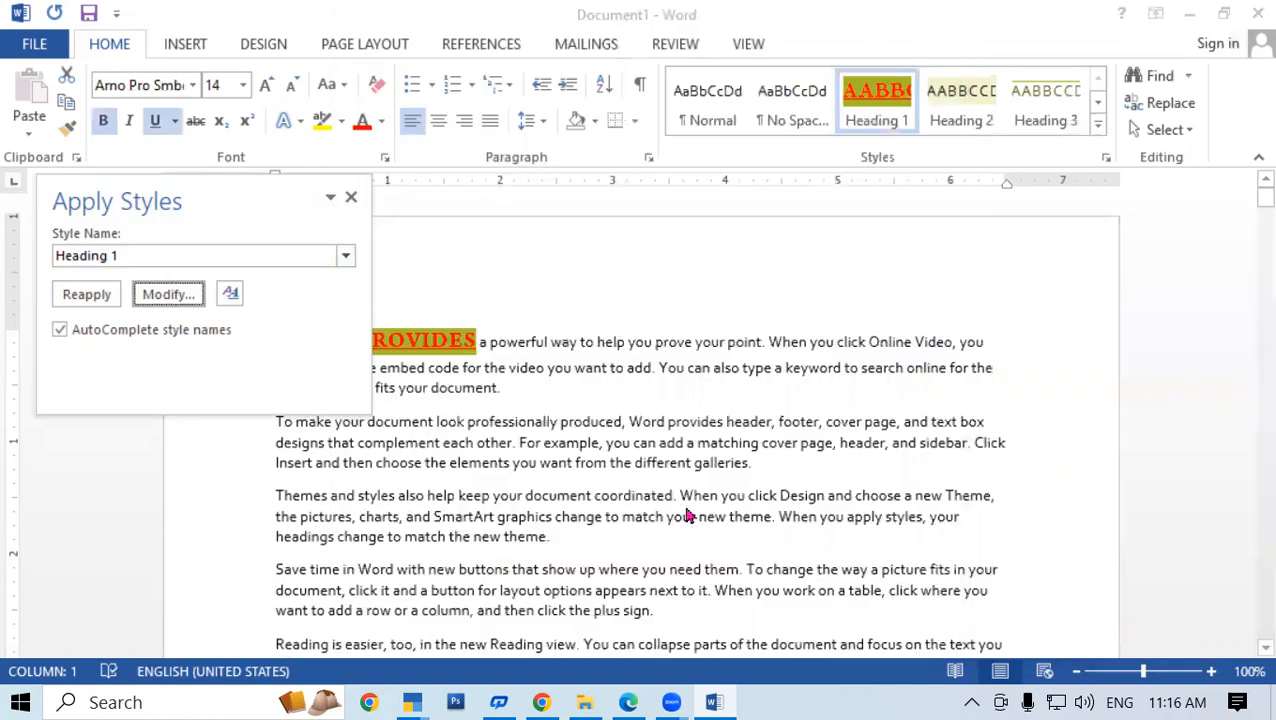
Close the Apply Styles pane and return to the body text
key(Escape)
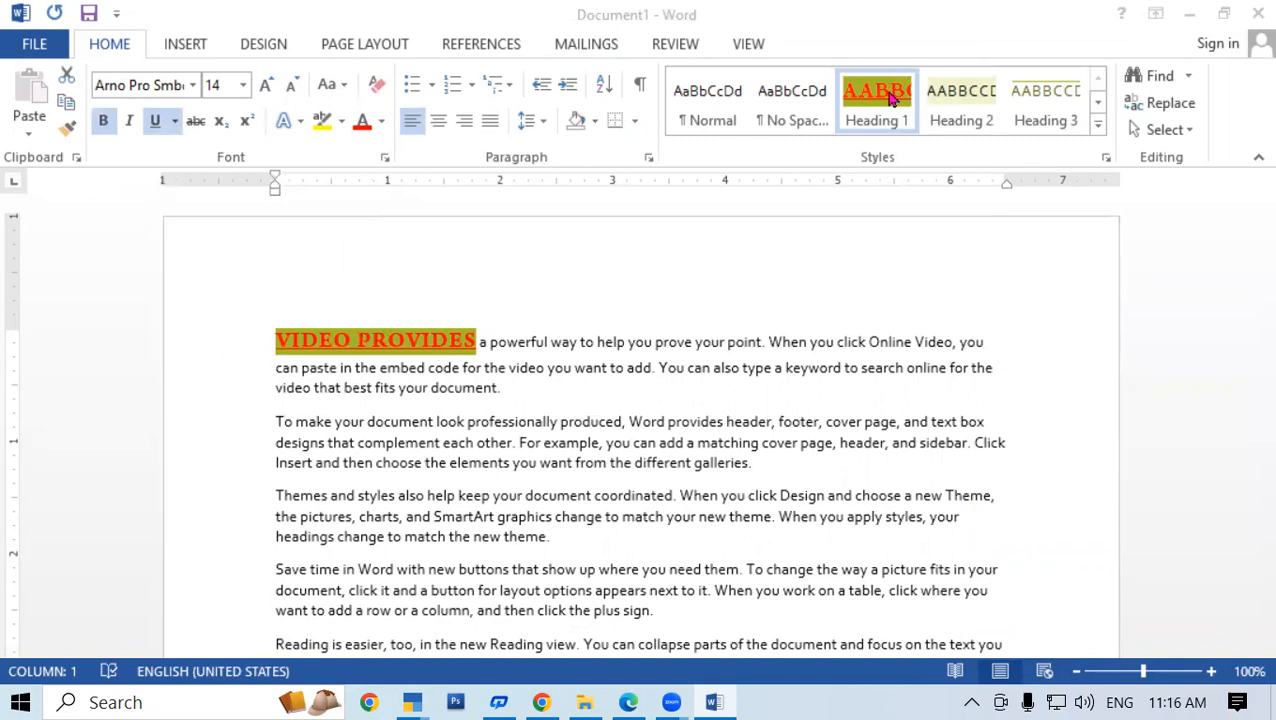
key(ctrl+shift+s)
click(1097, 125)
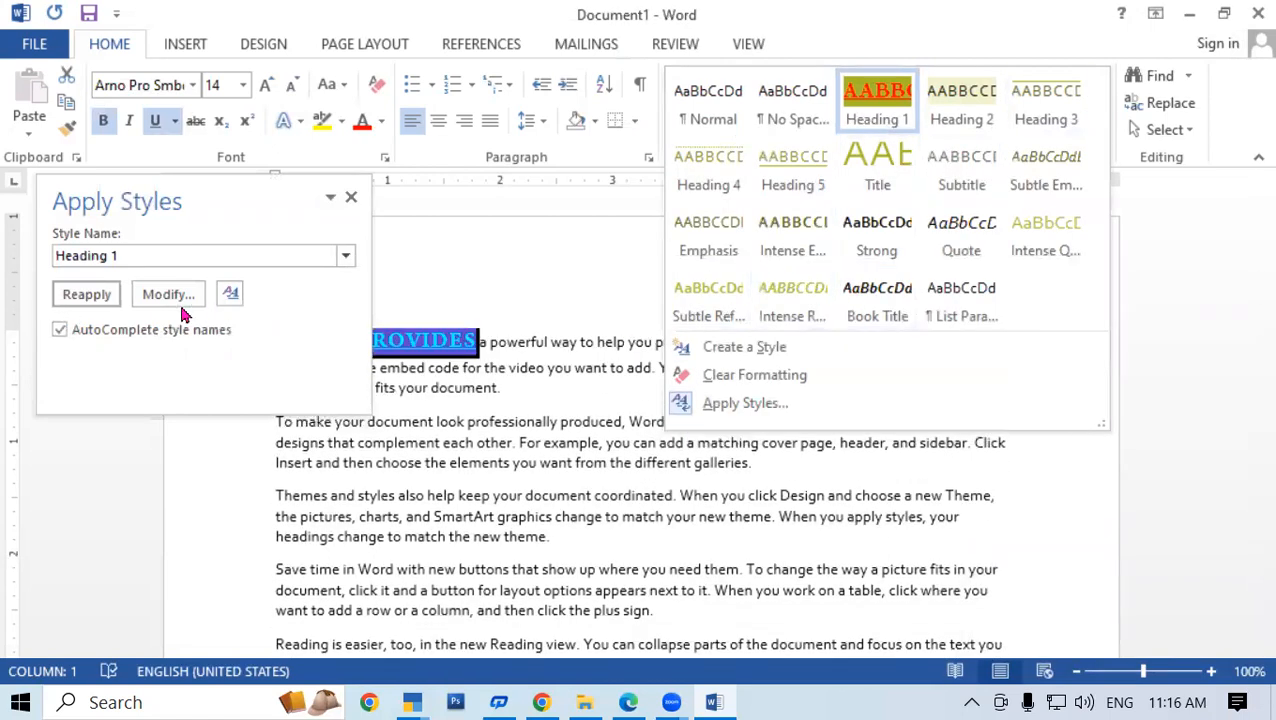
click(632, 262)
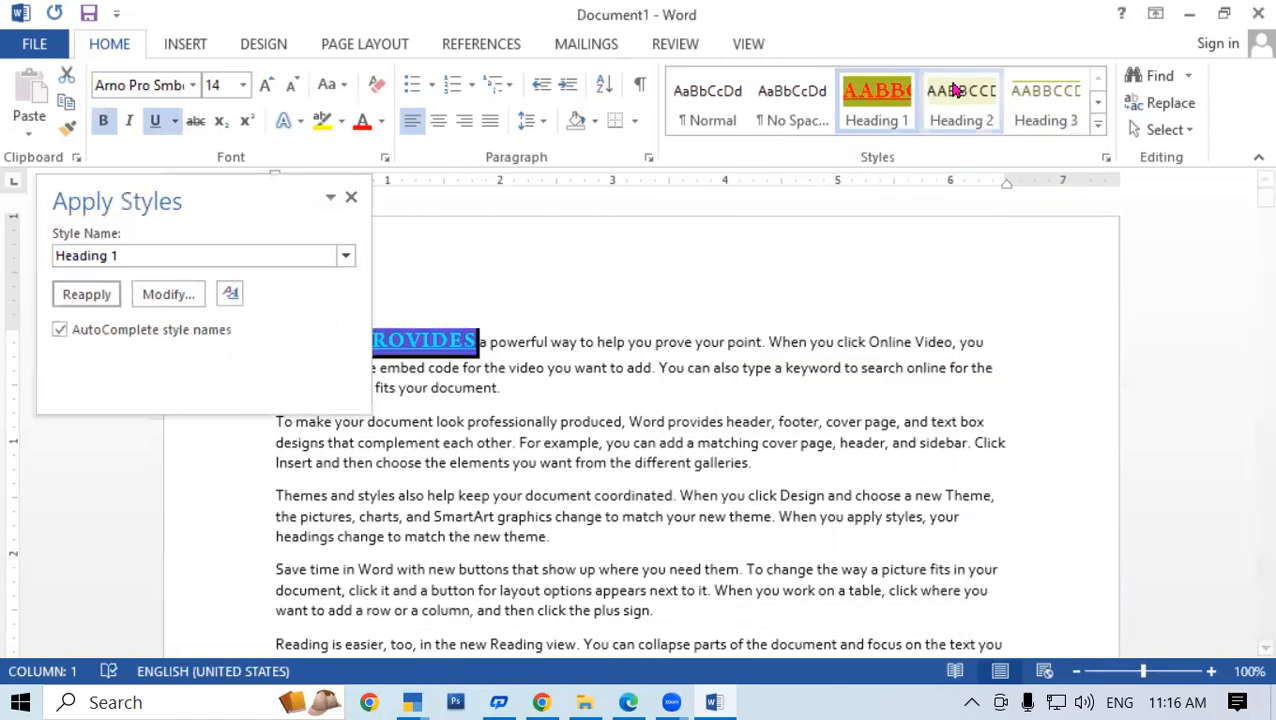
click(578, 342)
click(351, 197)
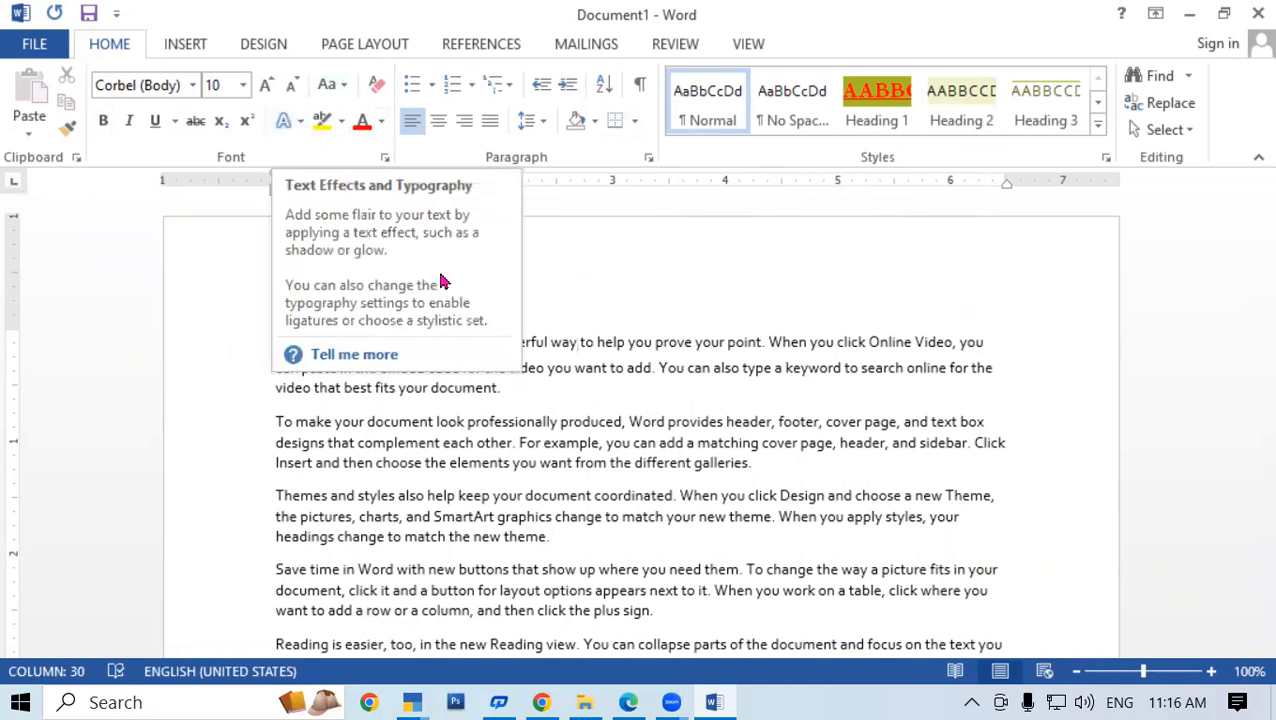
scroll(530, 297, down, 1)
scroll(530, 297, down, 1)
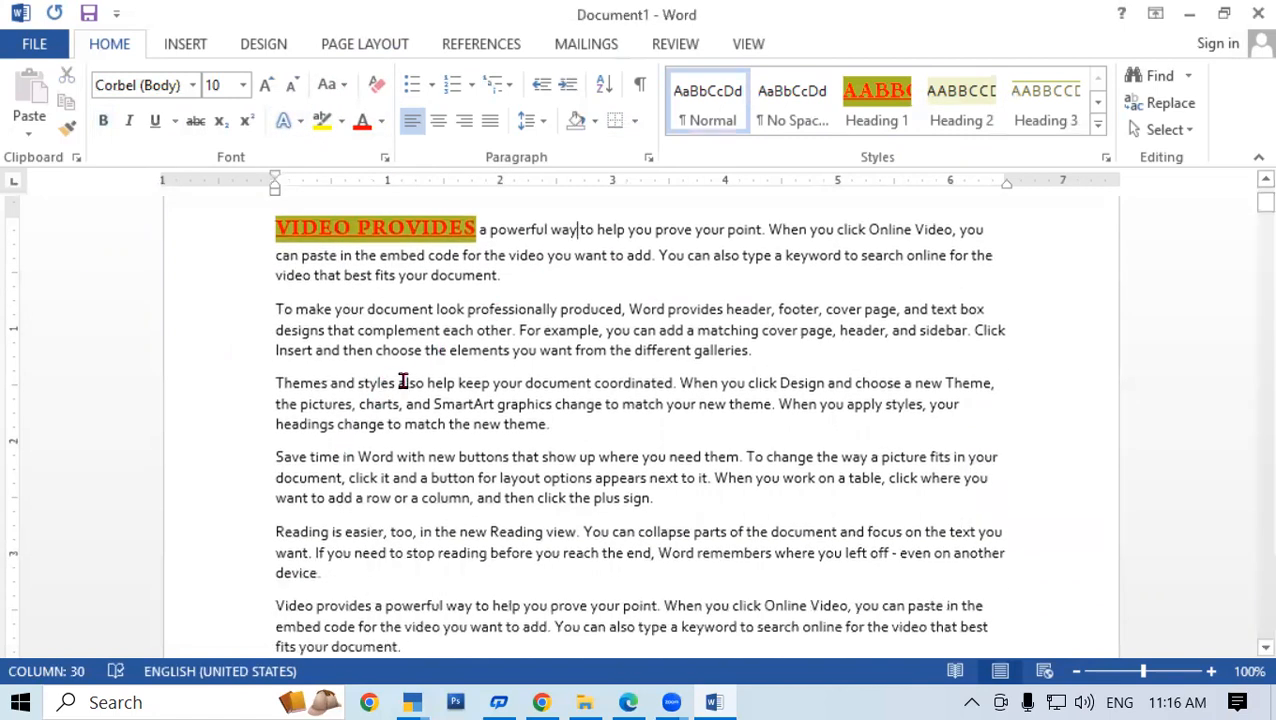
scroll(421, 433, down, 1)
scroll(421, 433, up, 2)
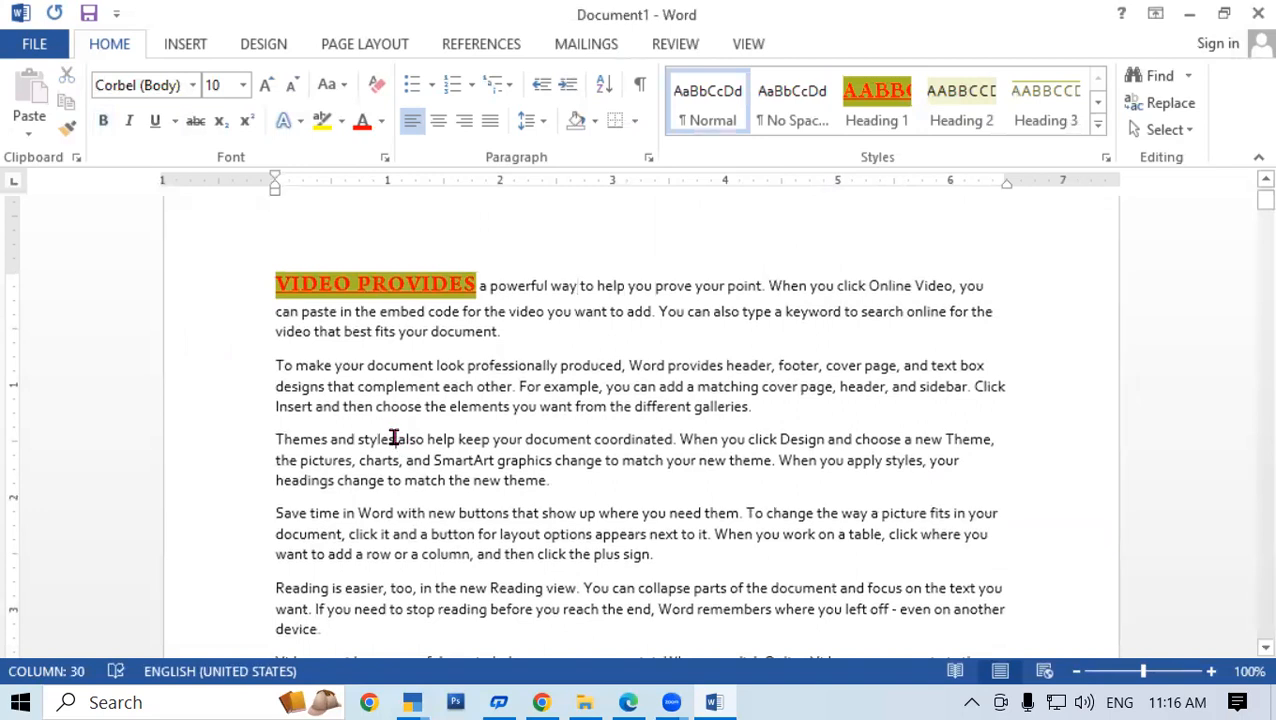
Make 'Themes and styles' bold 18 pt Arial Black
drag(394, 438, 279, 439)
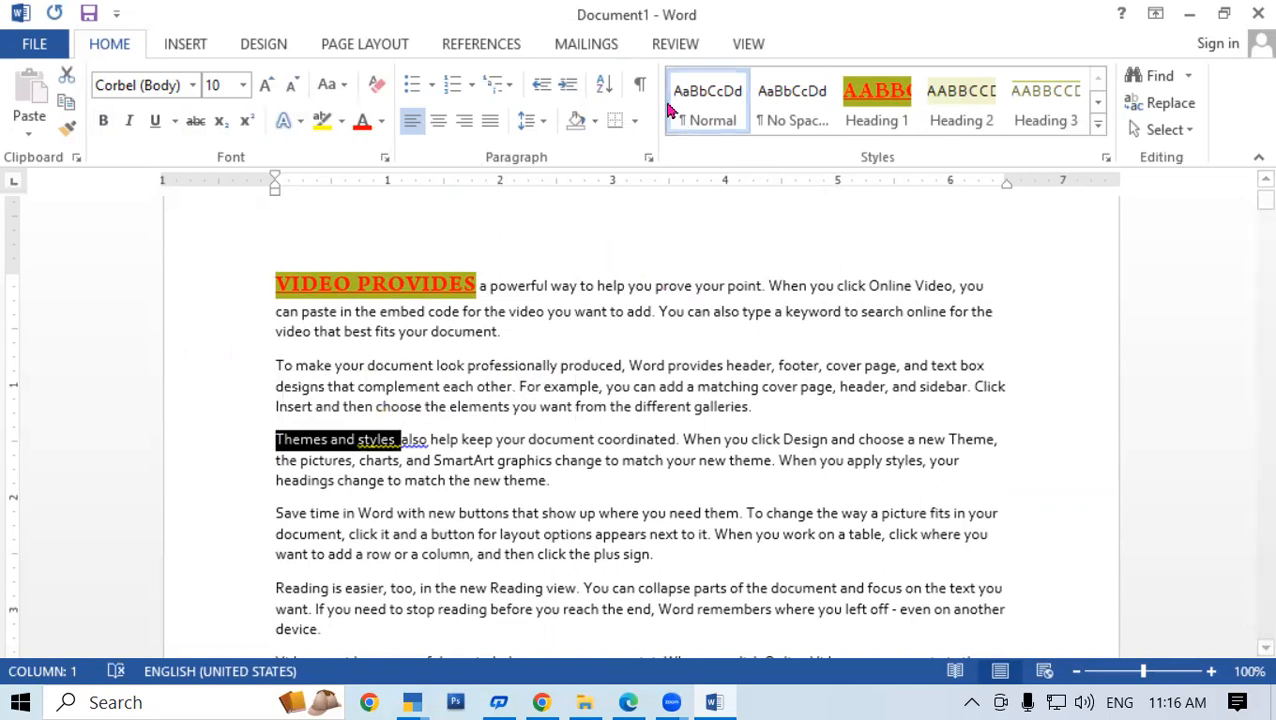
click(194, 86)
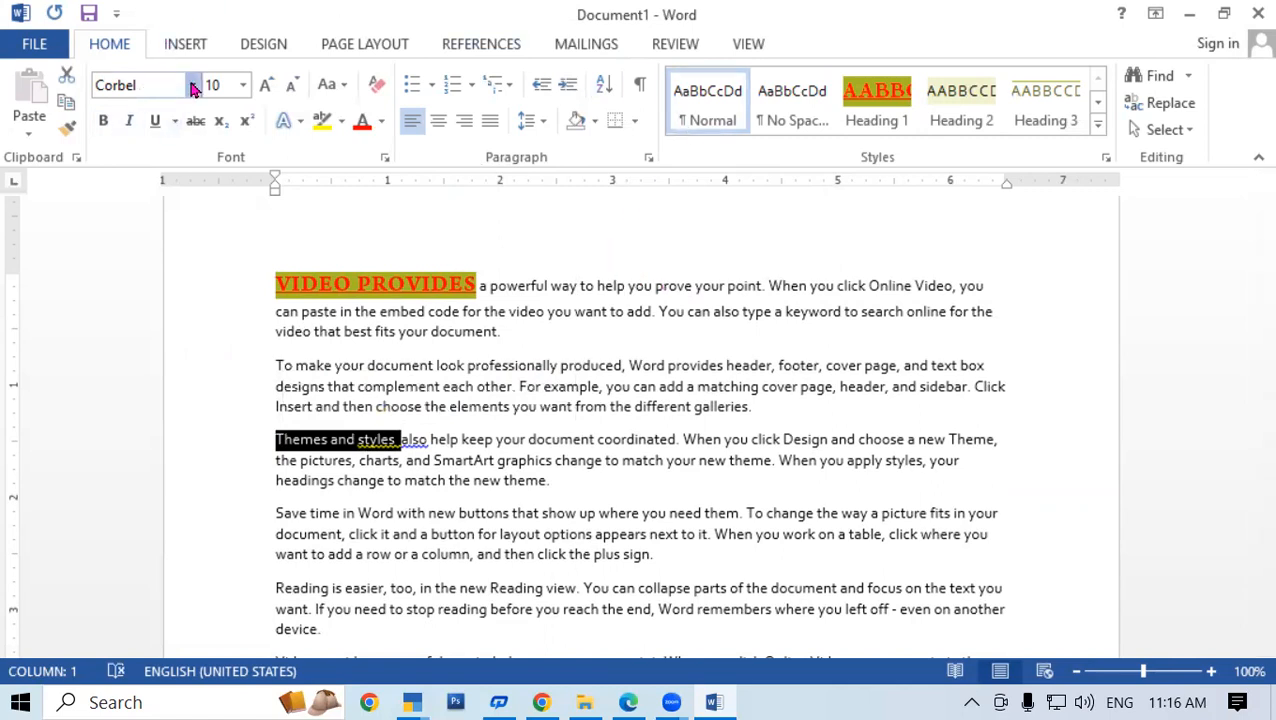
click(160, 333)
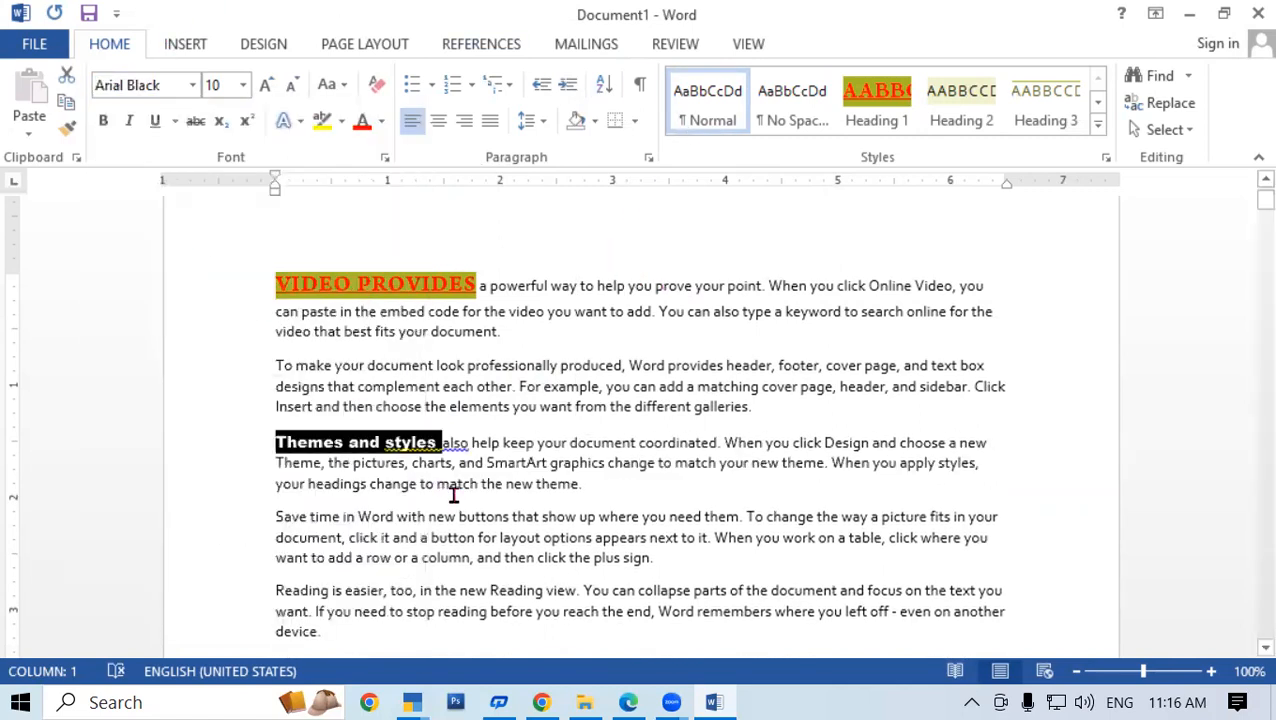
click(242, 85)
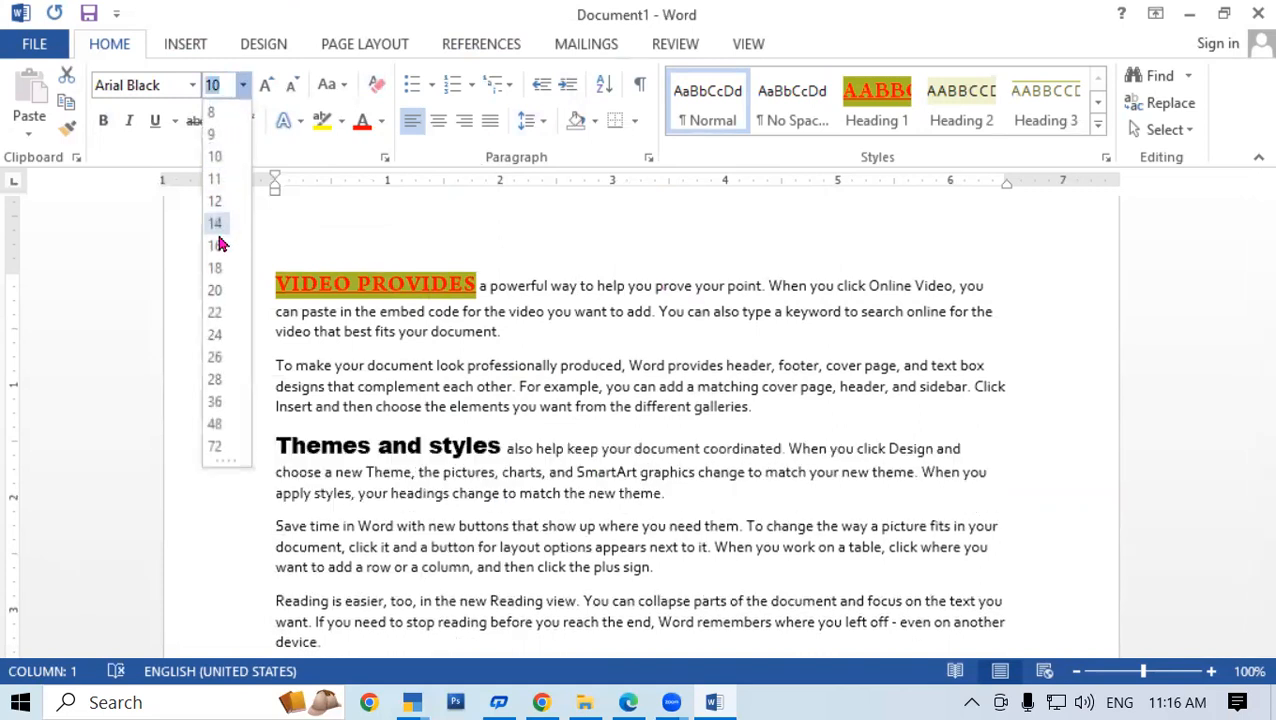
click(216, 268)
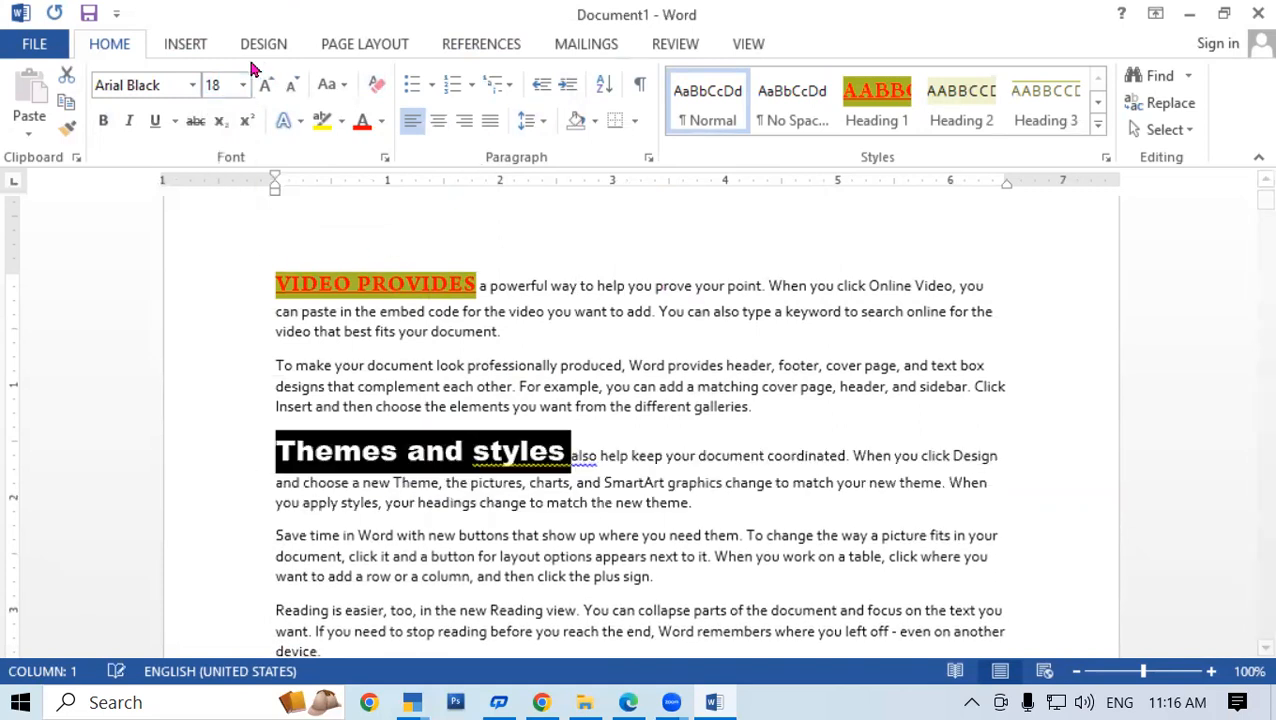
click(103, 120)
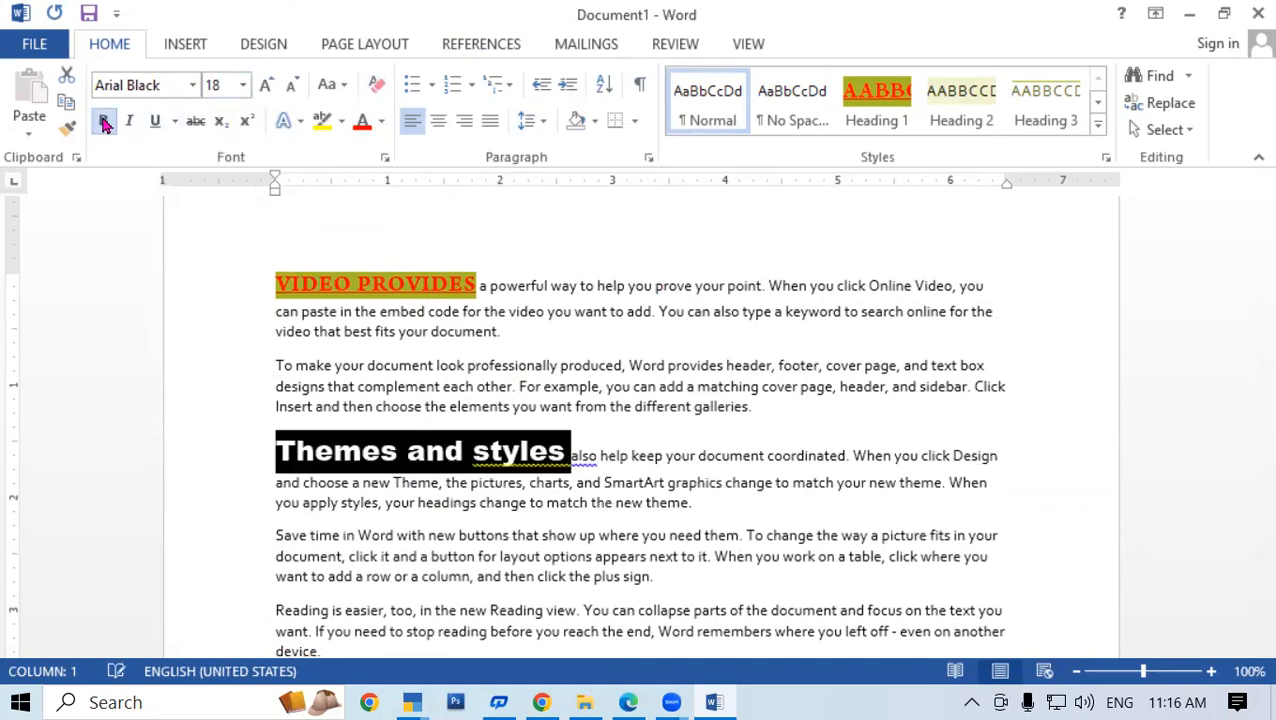
Give 'Themes and styles' a red underline and a light blue font colour
click(174, 121)
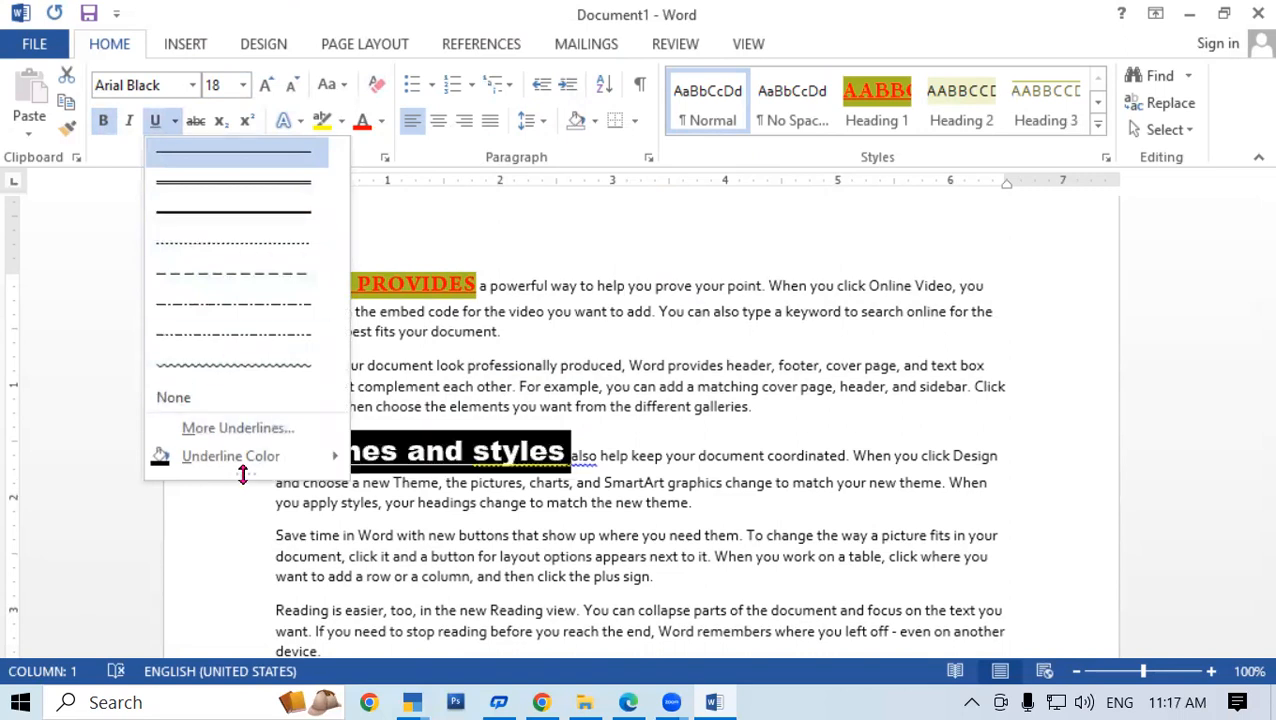
mouse_move(258, 468)
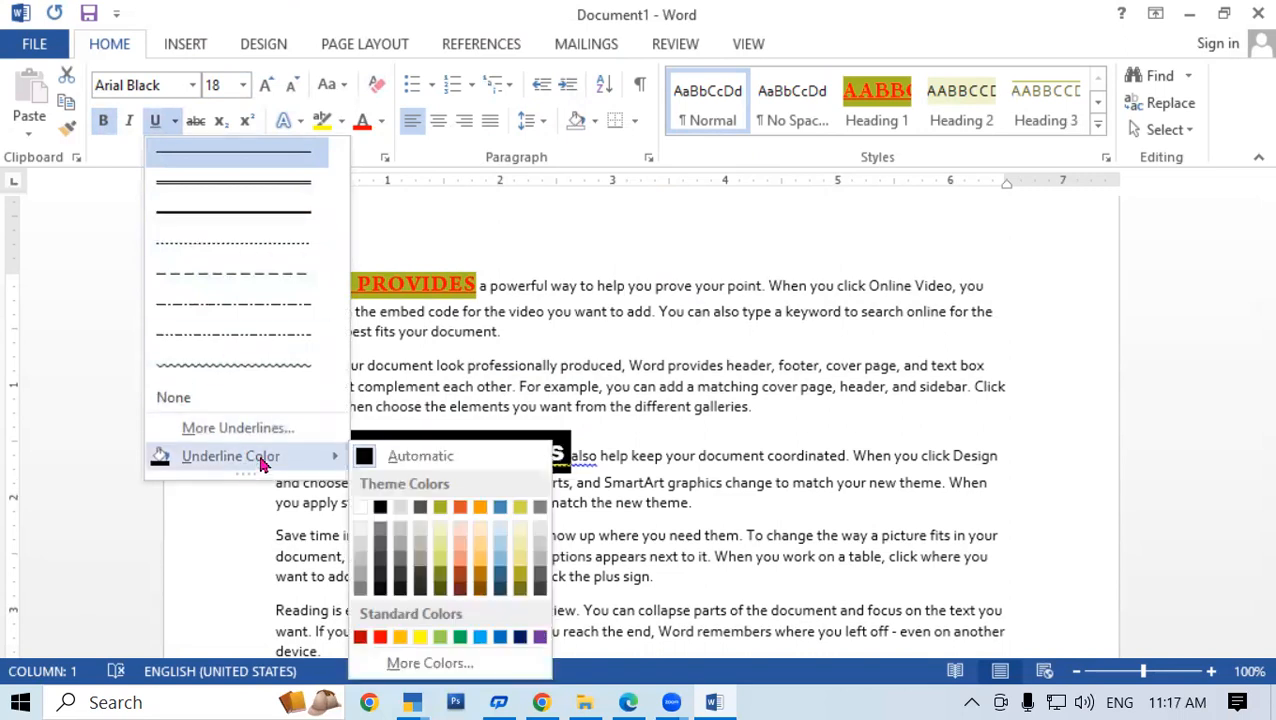
click(381, 637)
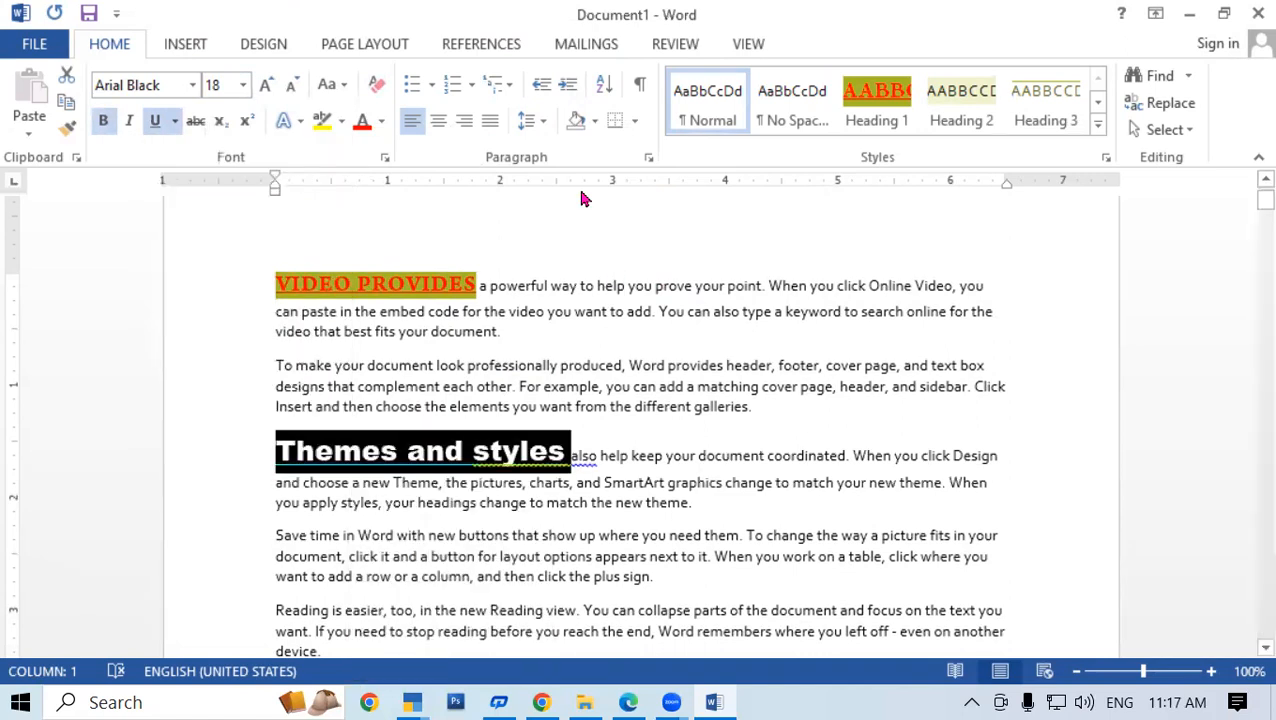
click(381, 122)
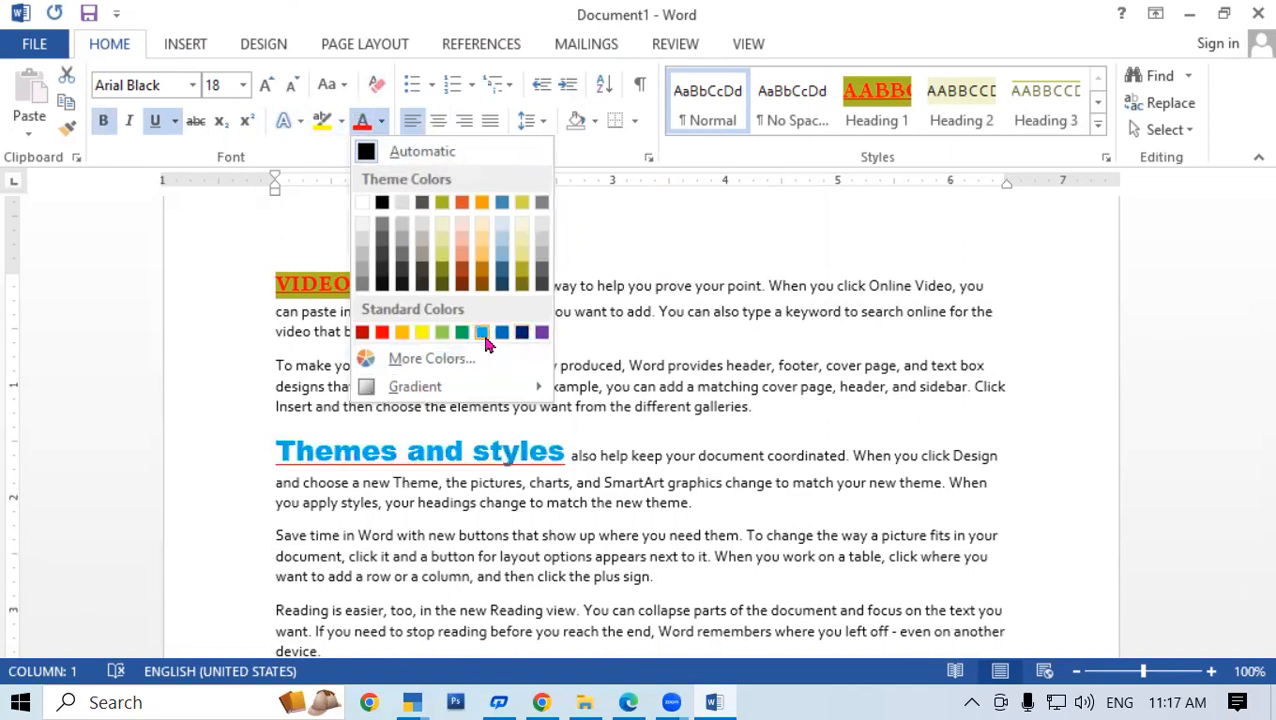
click(483, 336)
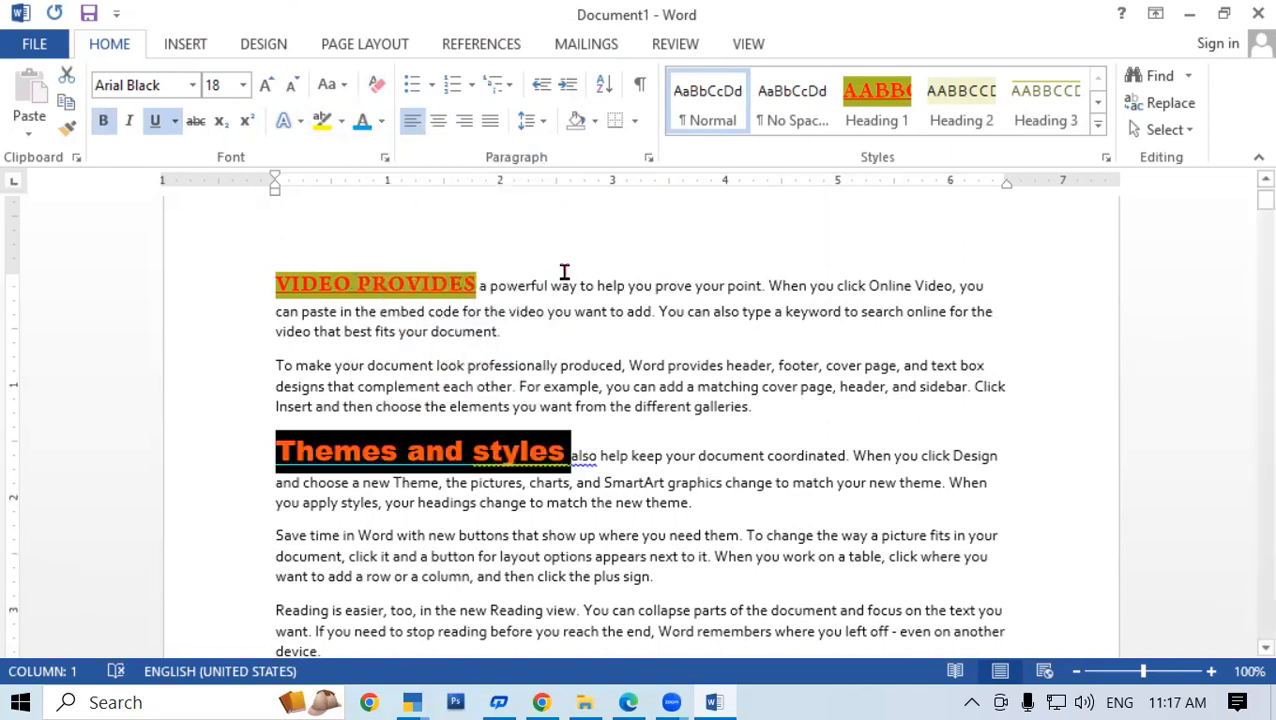
click(617, 285)
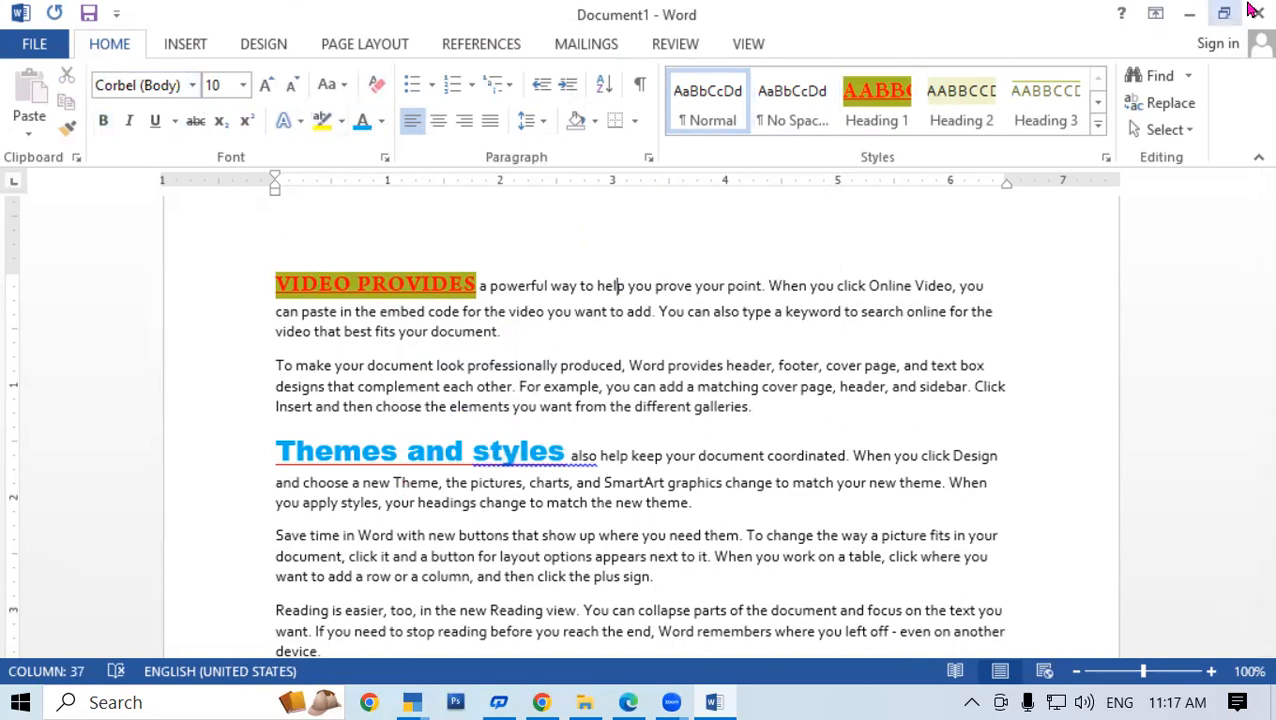
right_click(549, 451)
key(Escape)
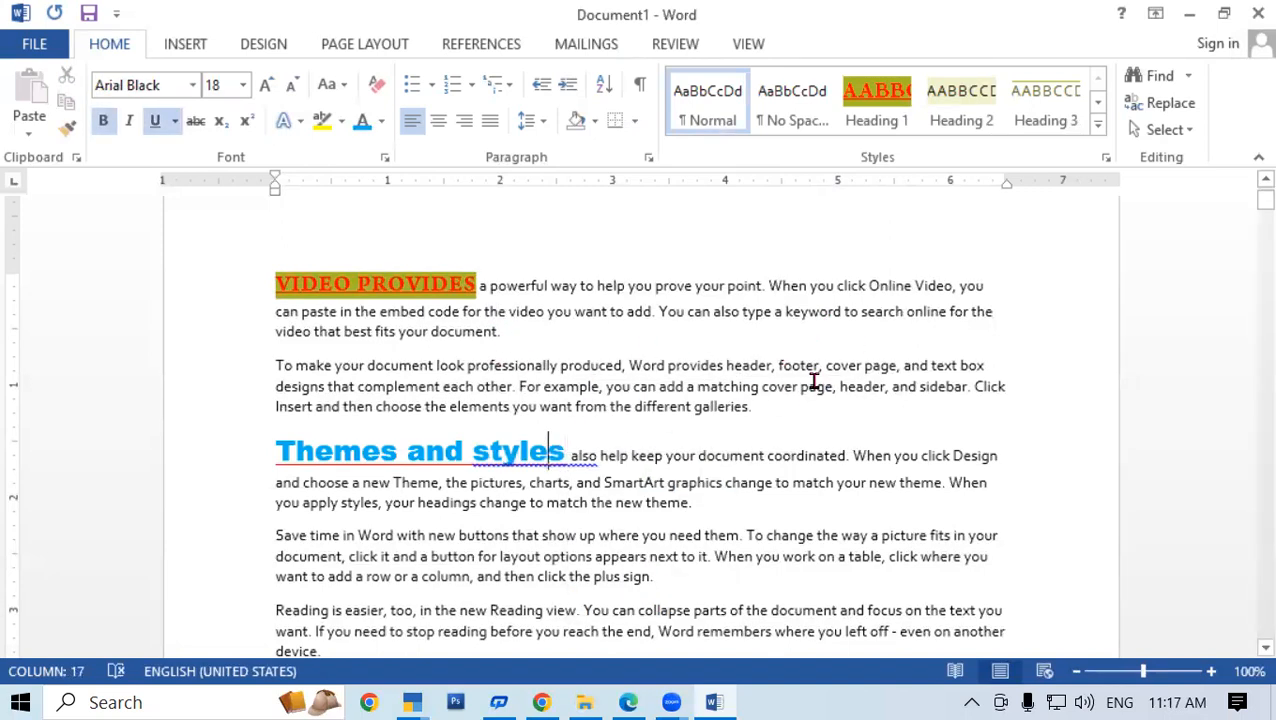
click(1097, 124)
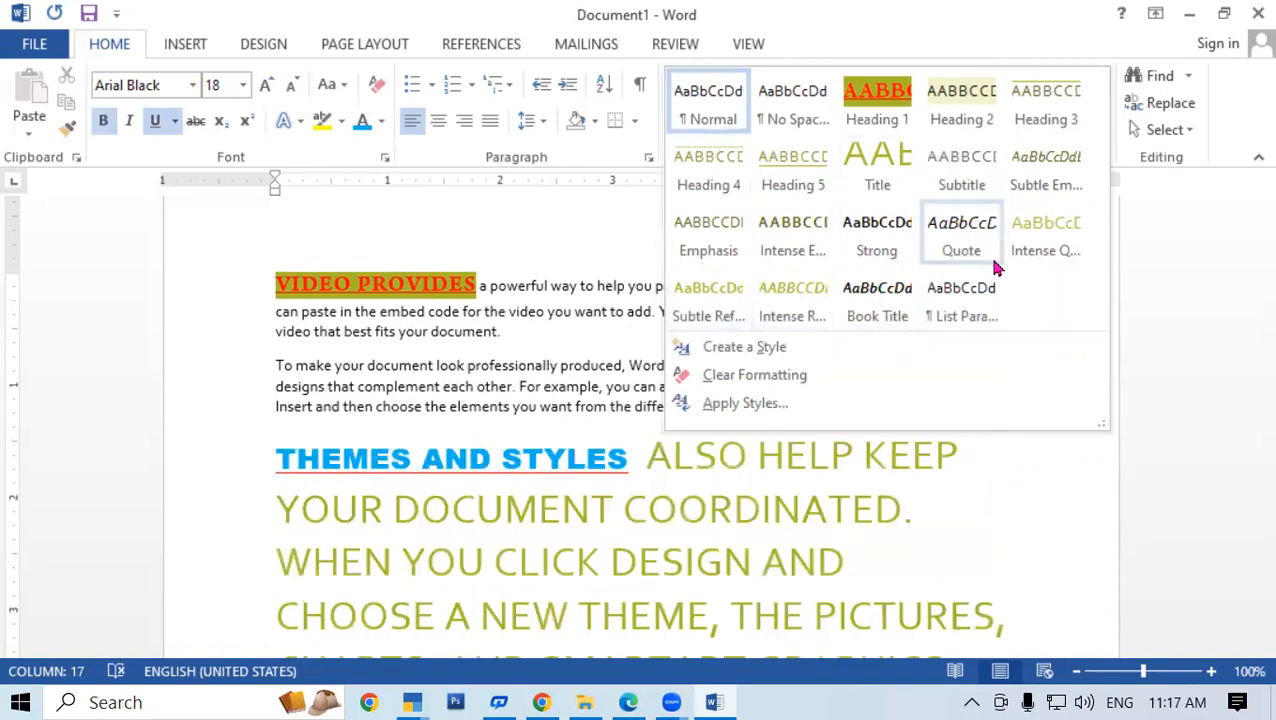
click(675, 233)
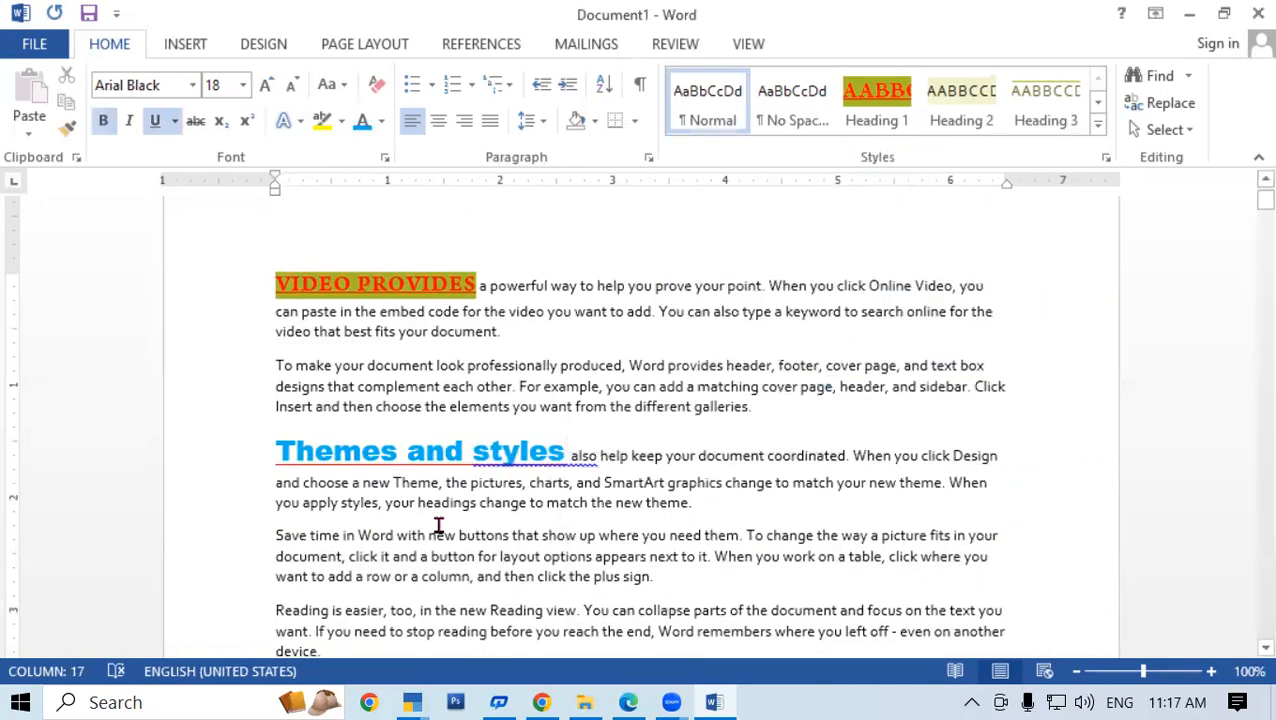
click(568, 462)
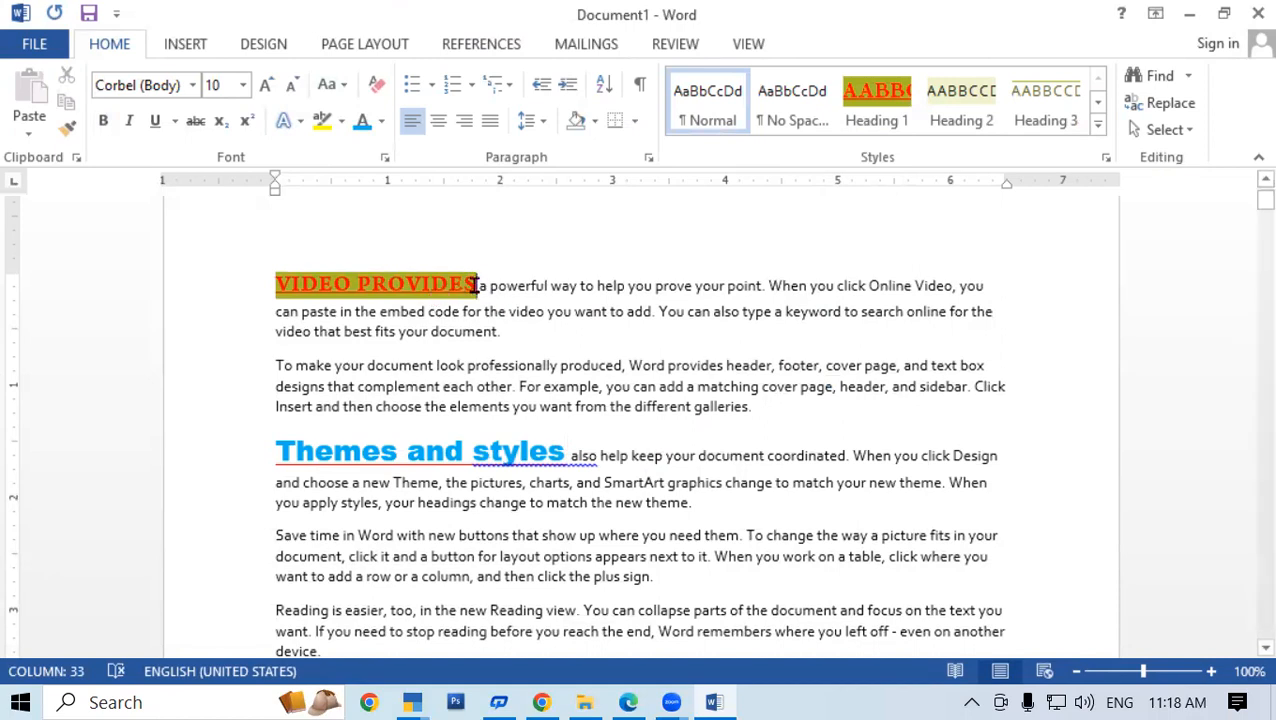
Strip the heading formatting from 'Video provides' with Clear All Formatting
drag(476, 285, 275, 285)
click(1097, 128)
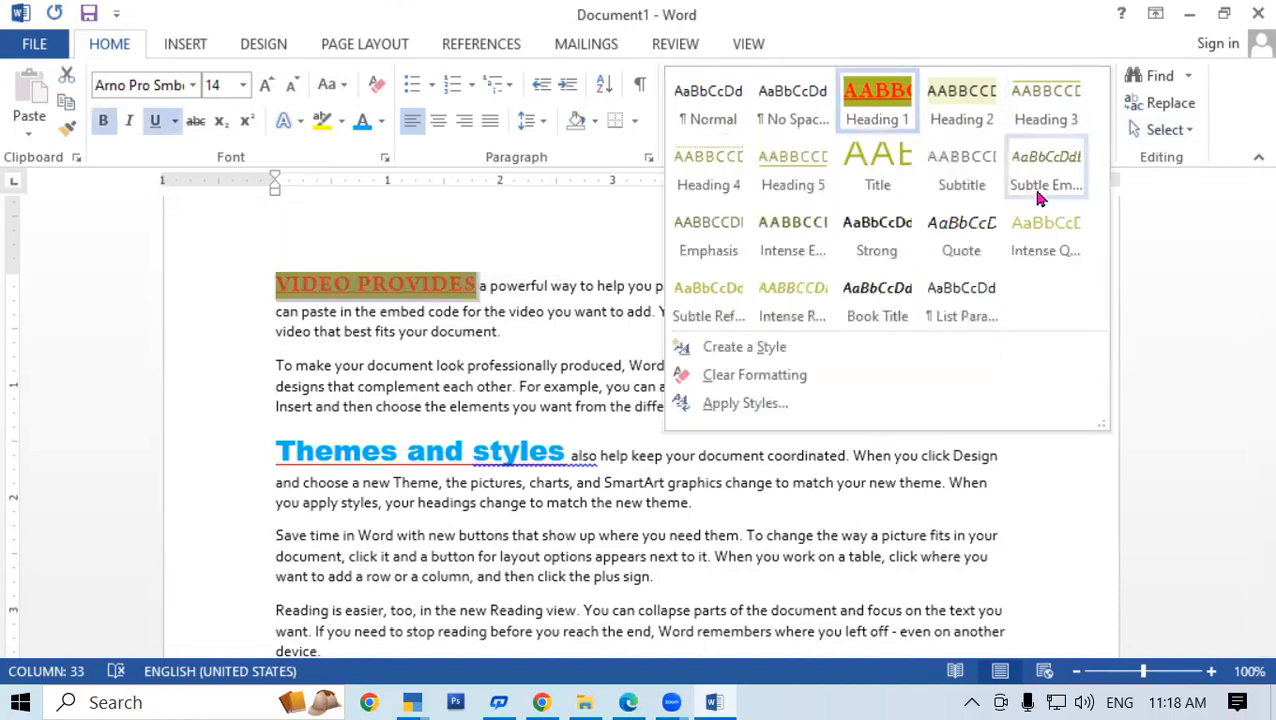
click(754, 375)
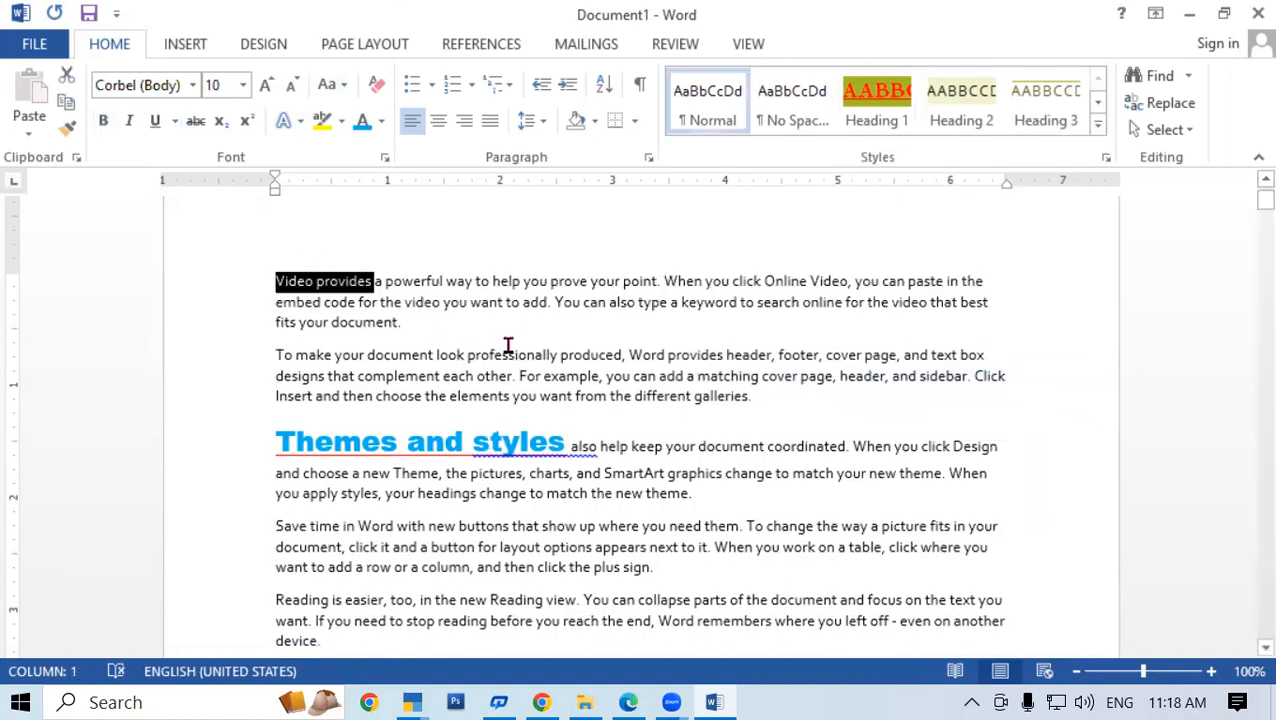
key(ctrl+z)
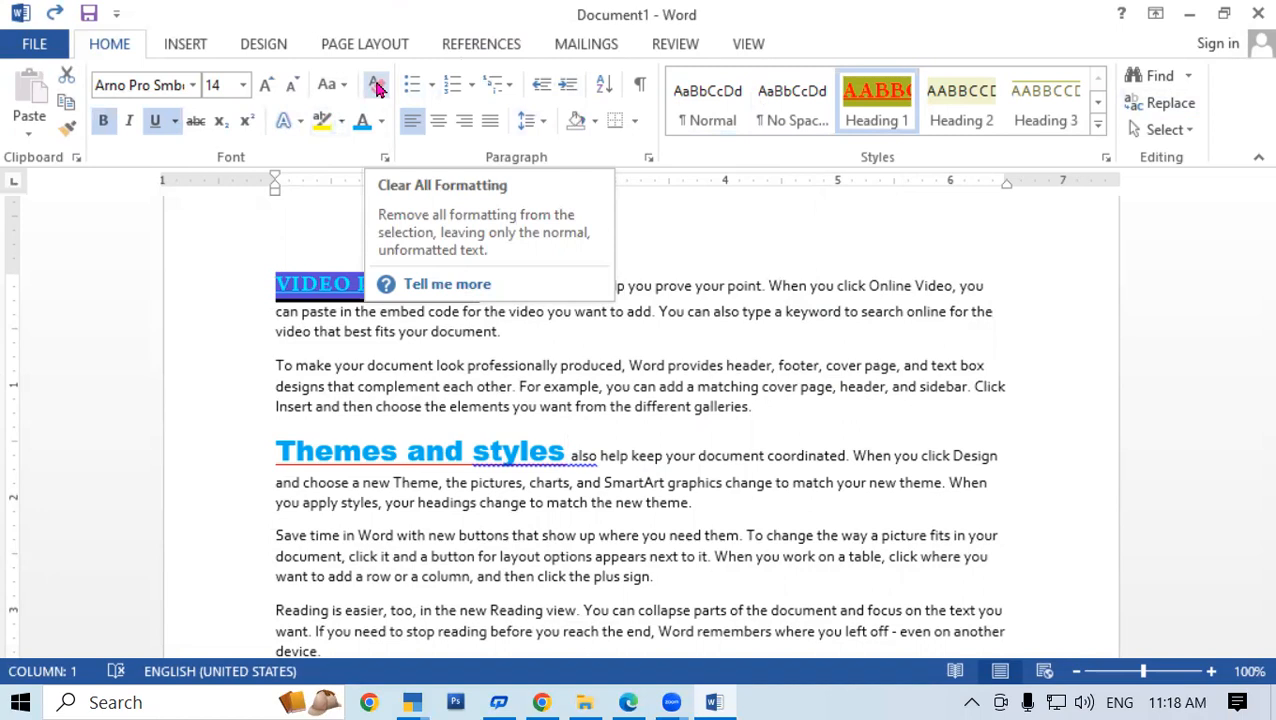
click(377, 88)
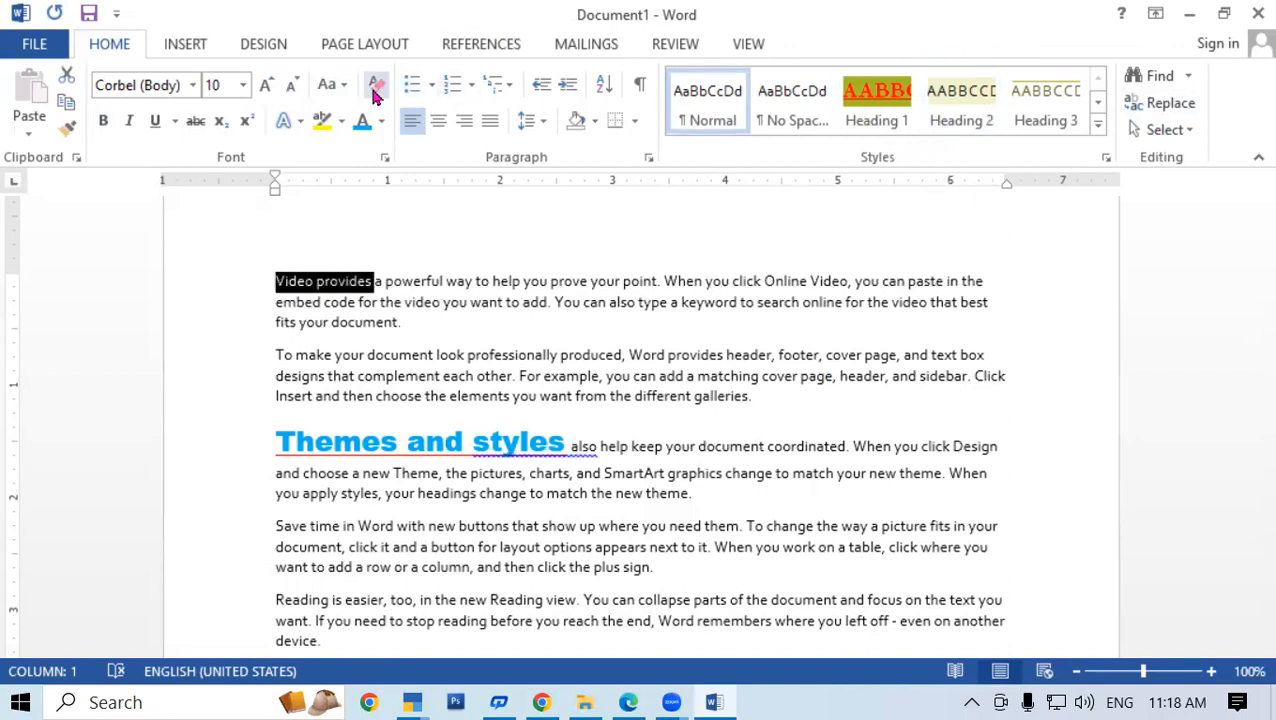
Return 'Themes and styles' to the Normal style
drag(572, 446, 285, 456)
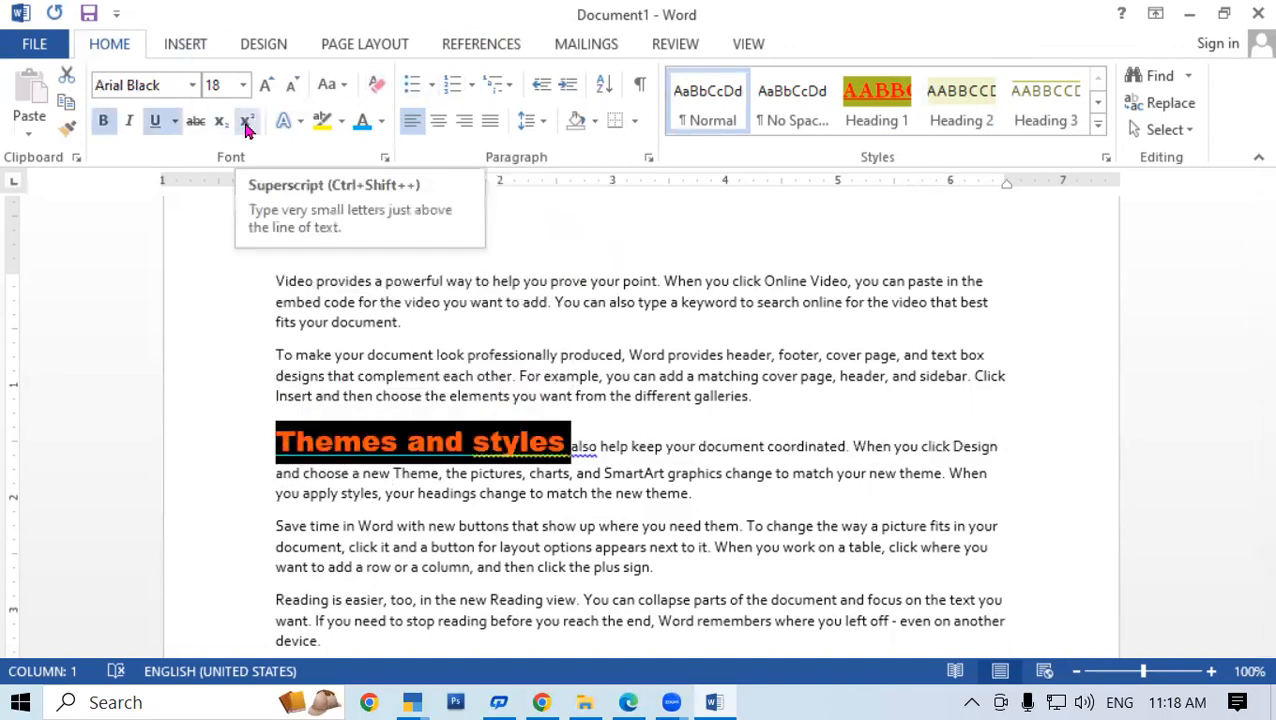
click(1098, 124)
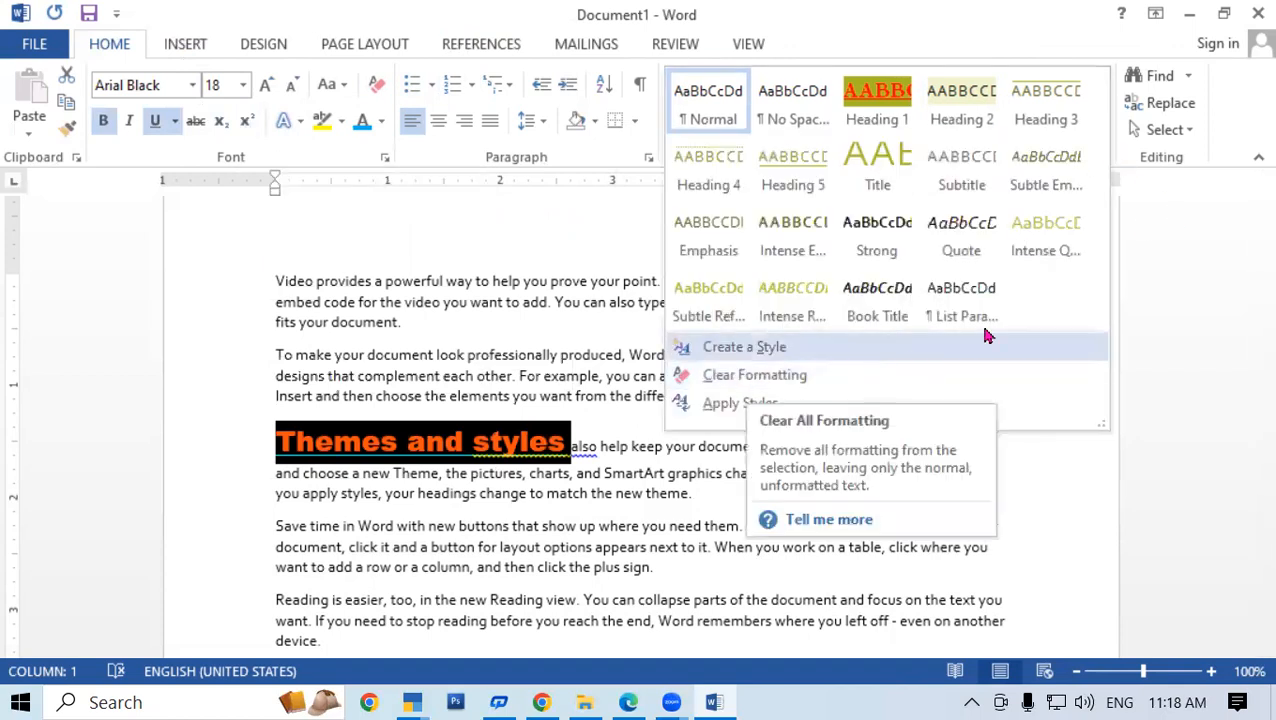
click(722, 92)
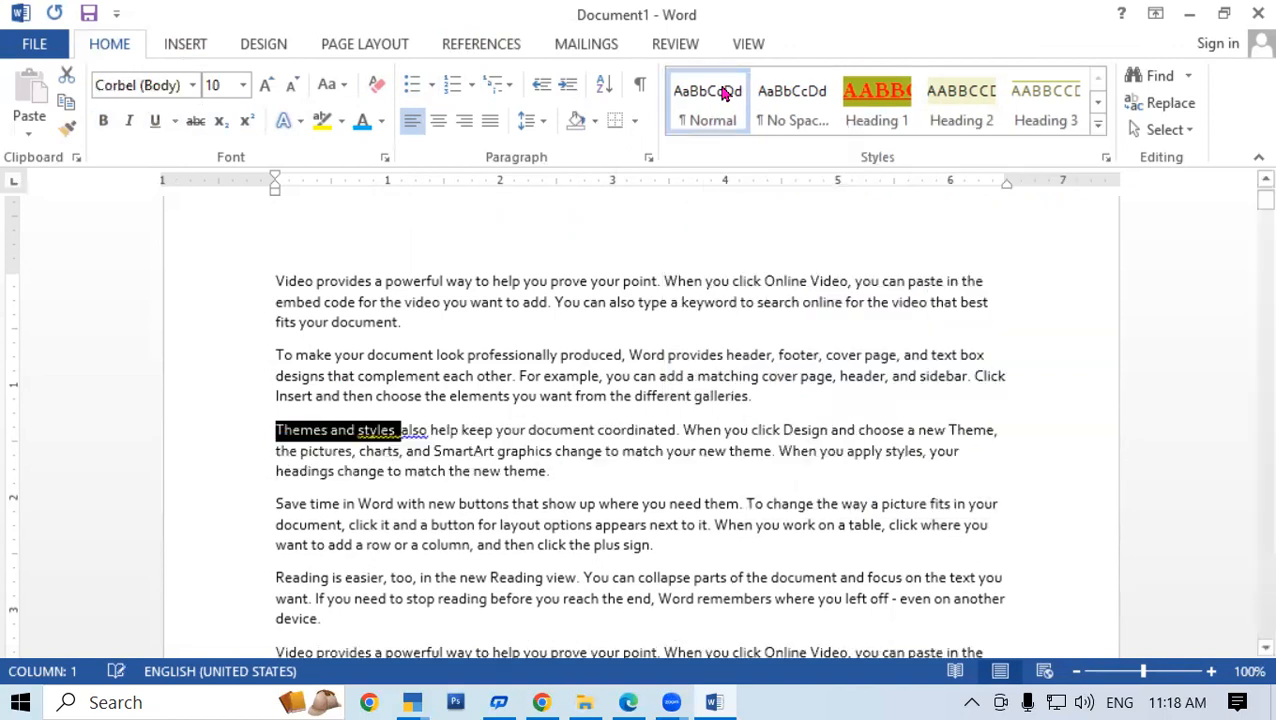
click(644, 400)
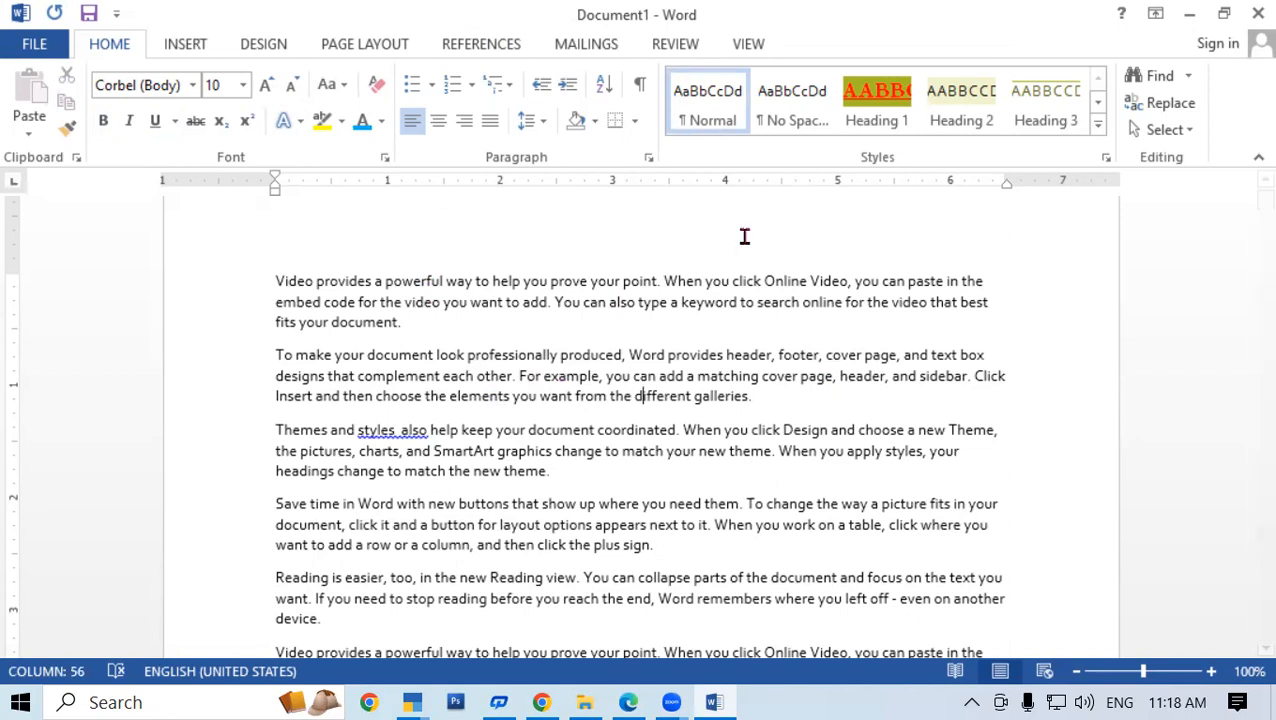
click(1097, 124)
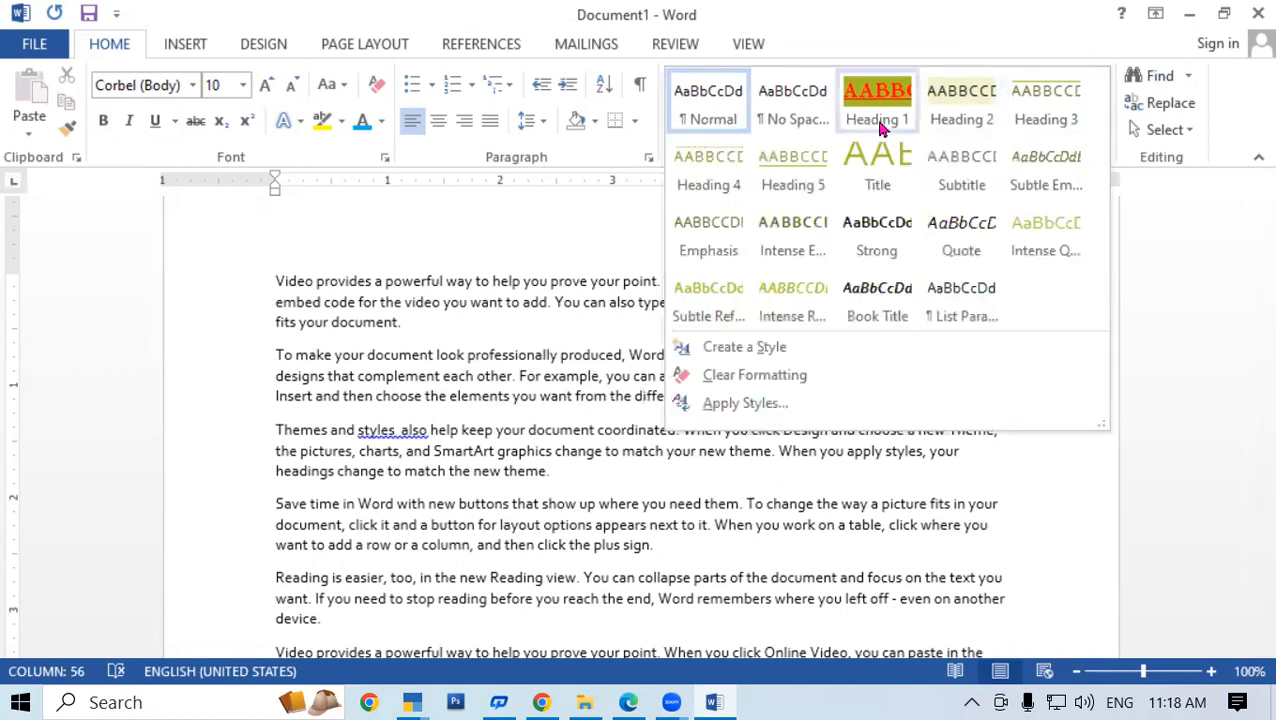
click(772, 350)
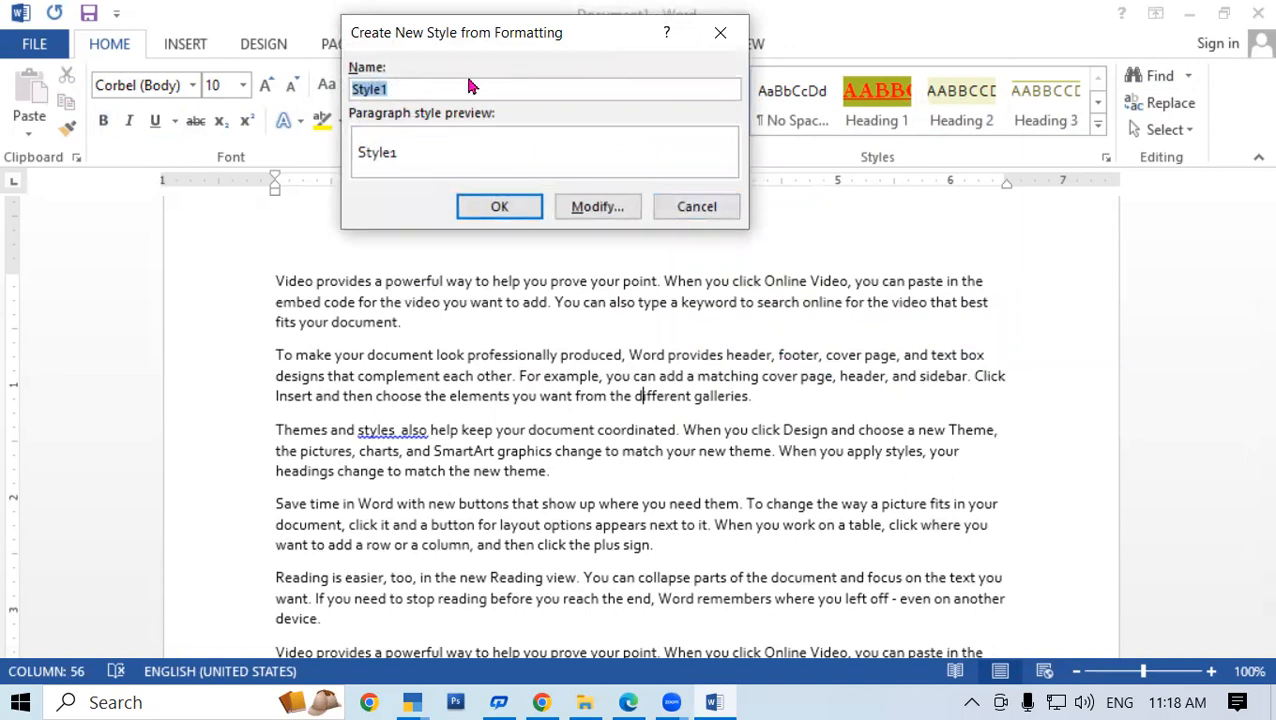
click(400, 88)
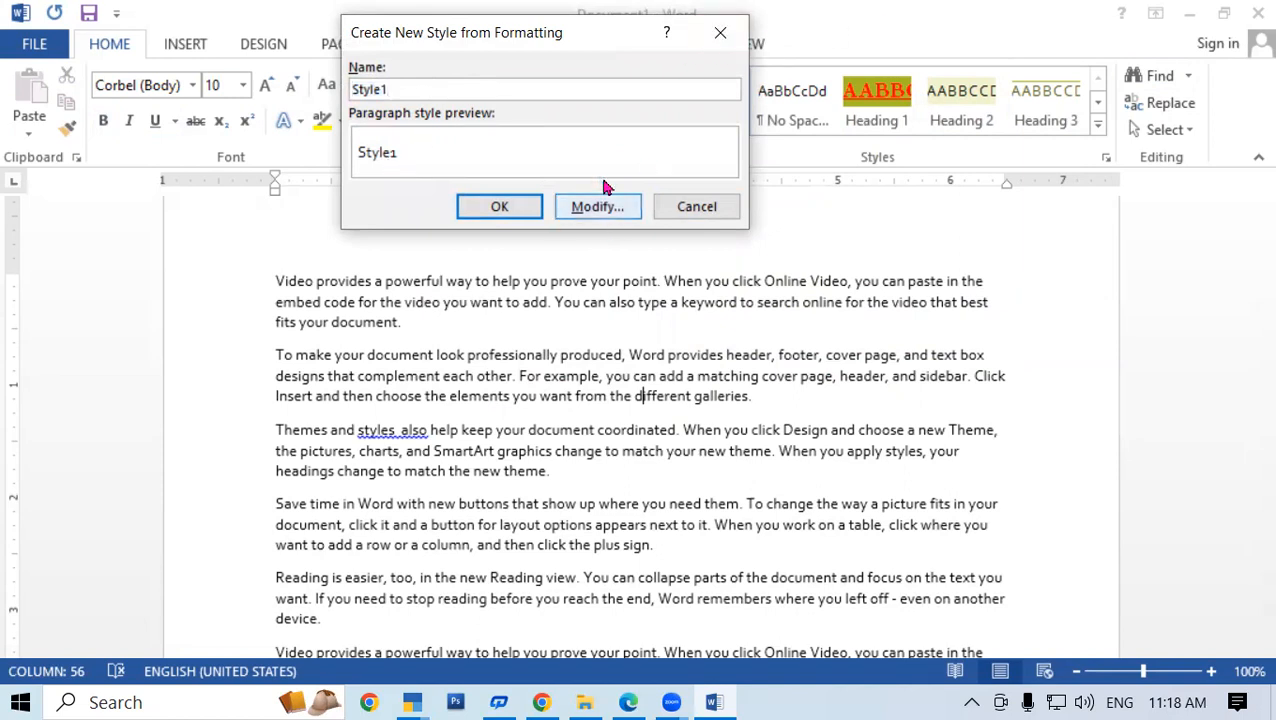
click(720, 32)
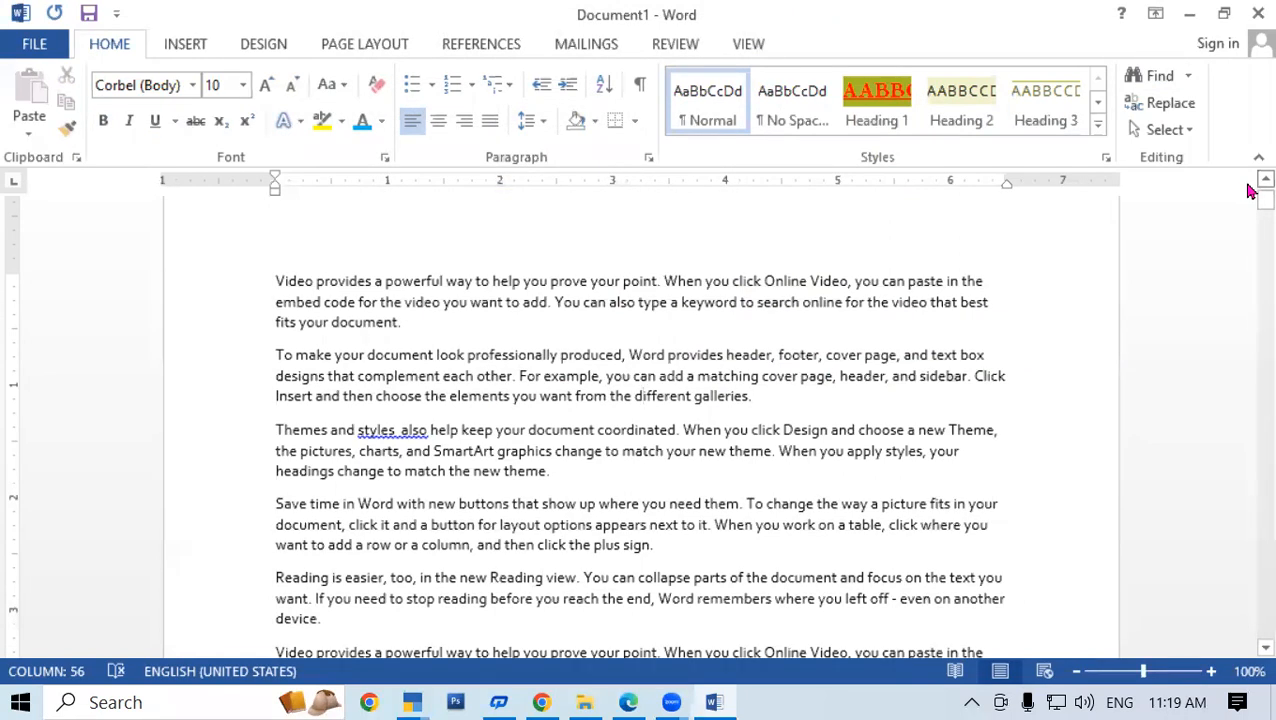
key(Up)
key(Up)
key(Up)
click(368, 286)
shift+click(230, 289)
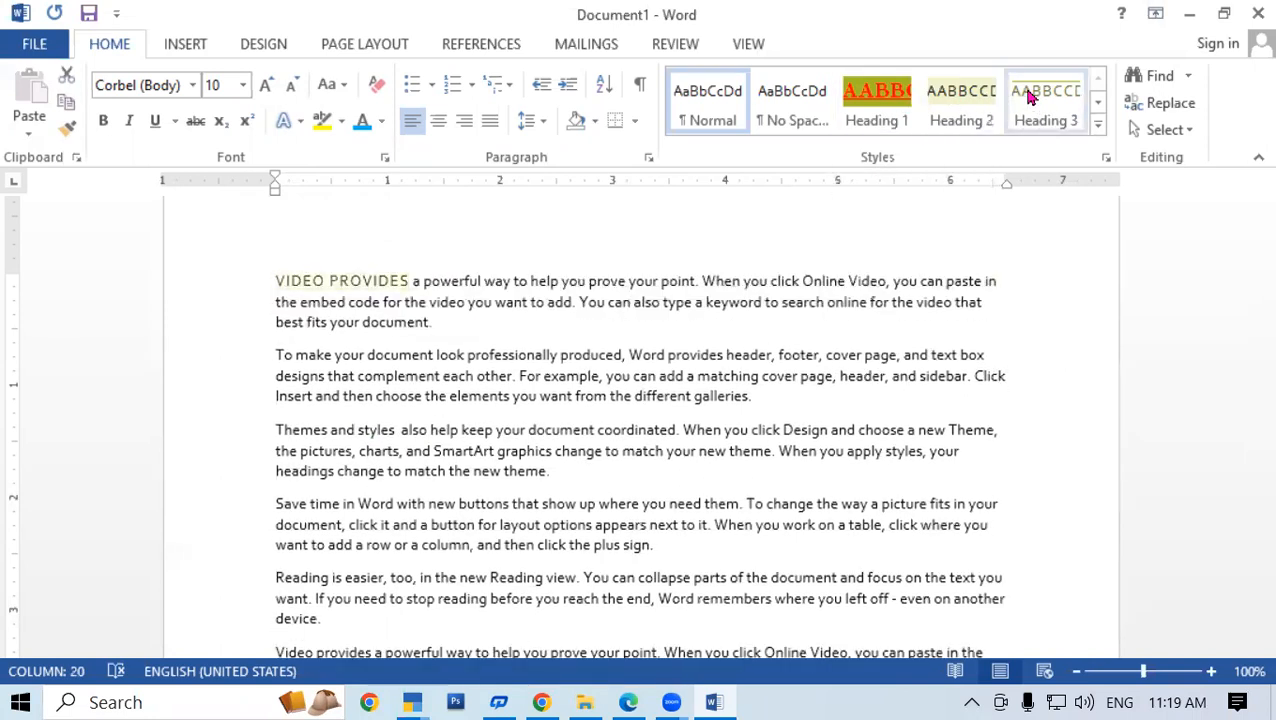
click(763, 239)
click(1122, 238)
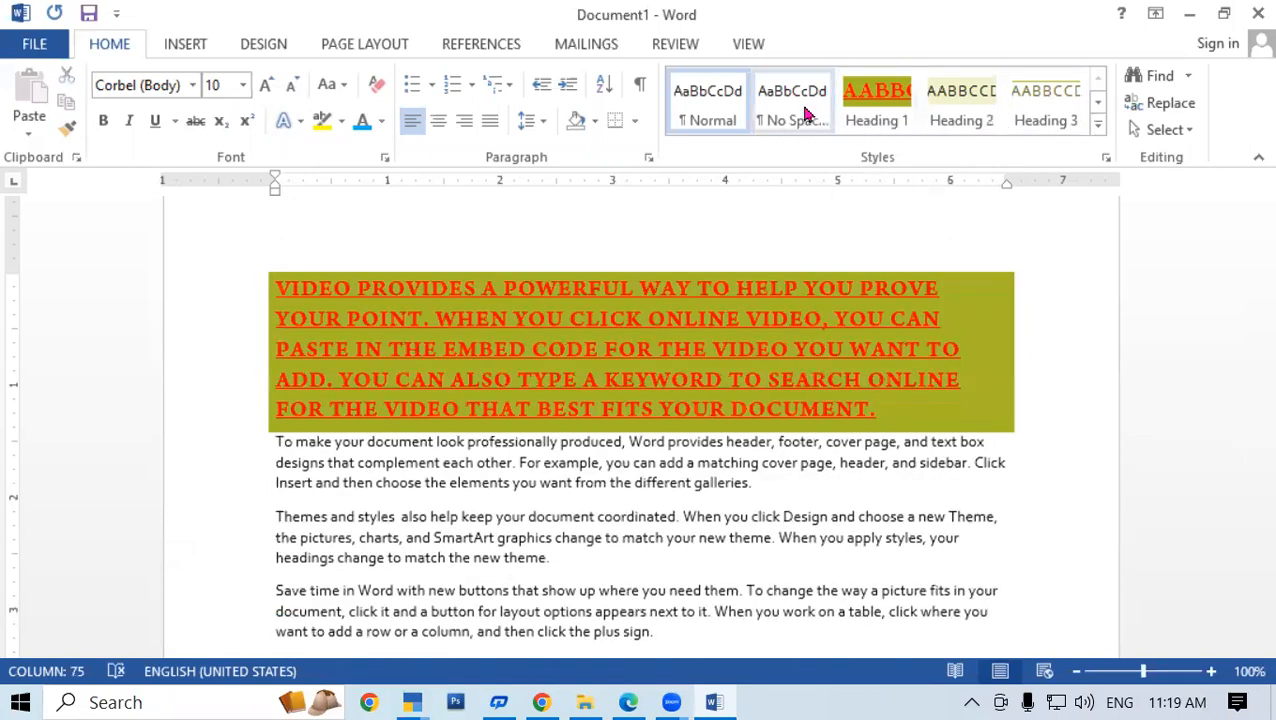
click(895, 245)
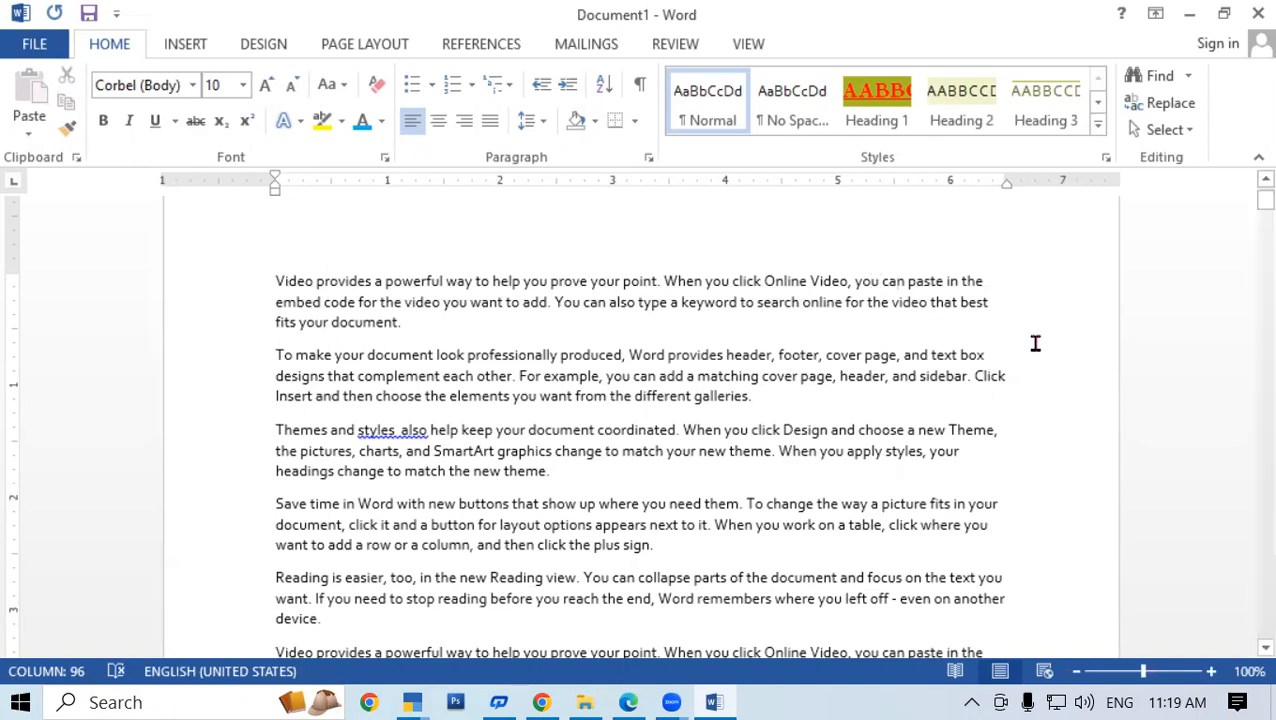
scroll(917, 365, down, 2)
scroll(975, 410, up, 3)
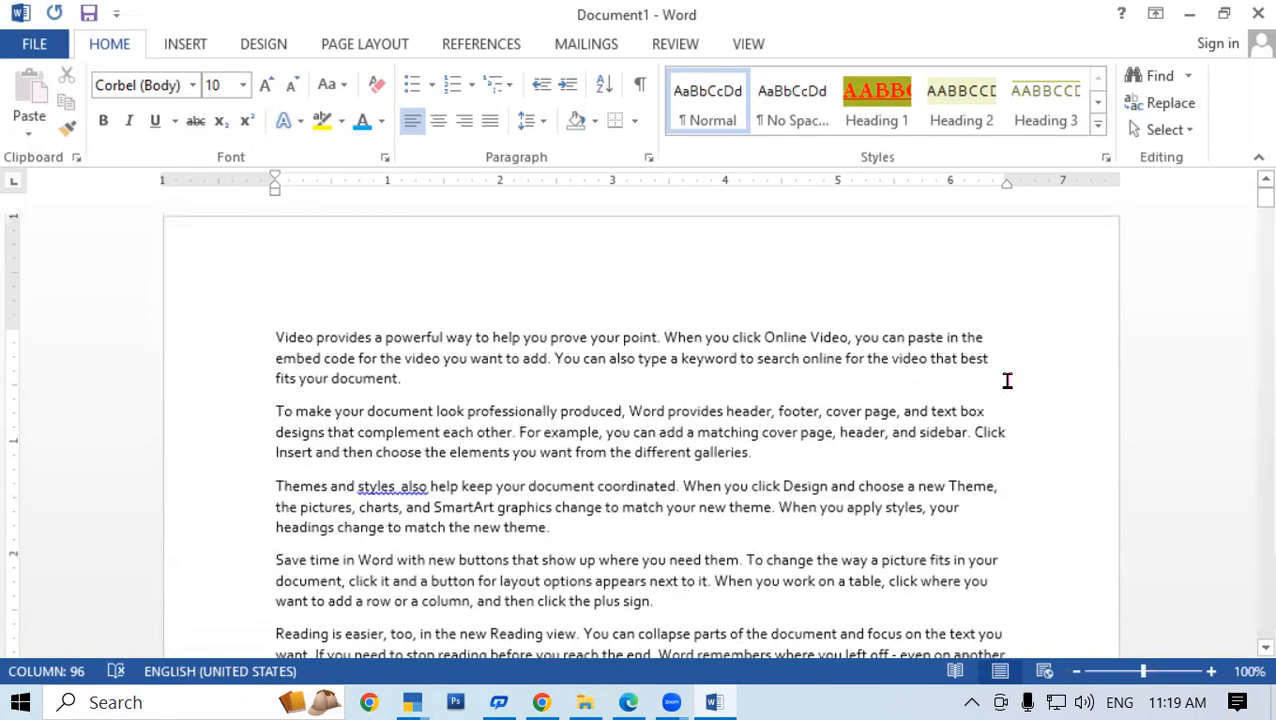
click(910, 292)
drag(1250, 198, 845, 160)
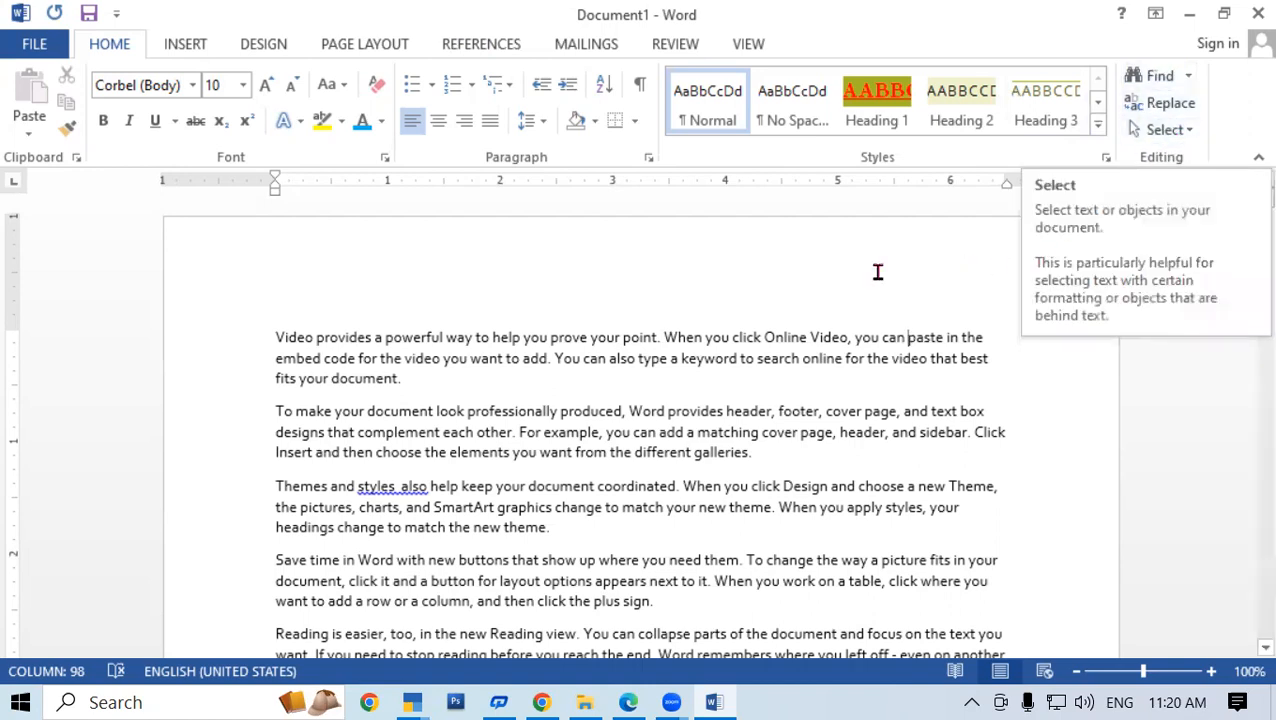
Open the Find drop-down in the Editing group, showing Find, Advanced Find and Go To
click(780, 298)
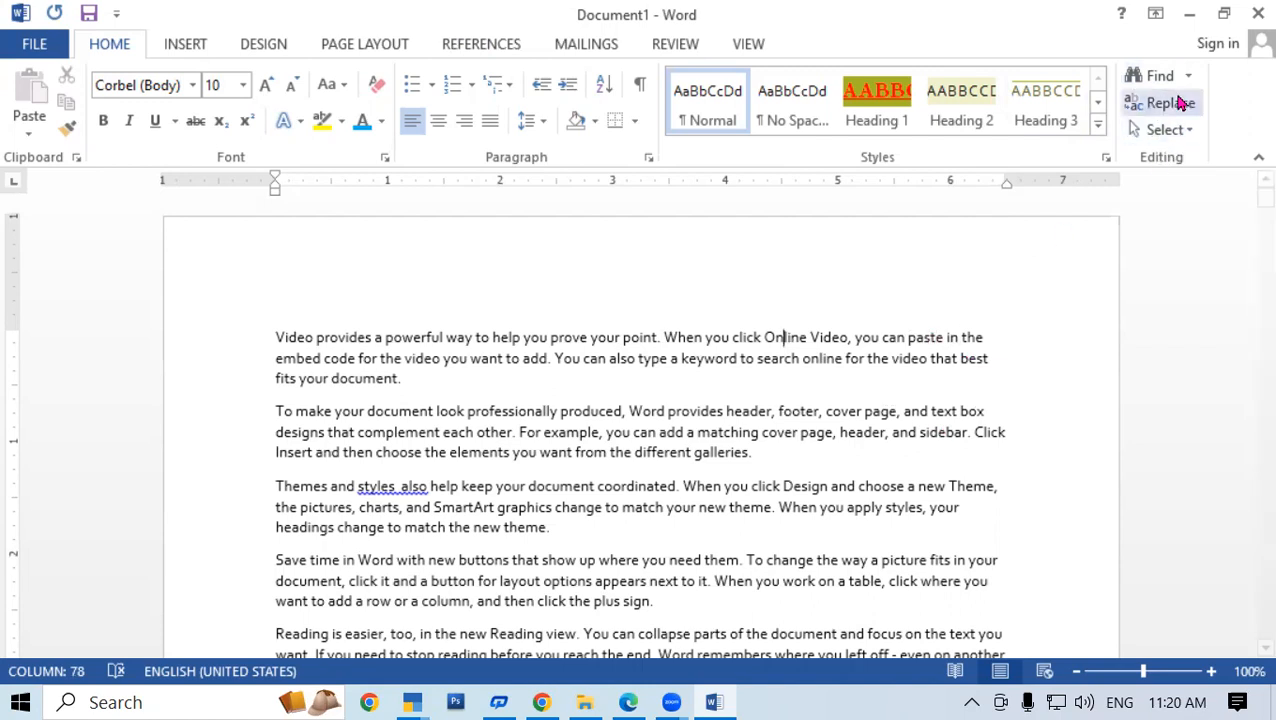
scroll(853, 386, down, 2)
scroll(850, 388, down, 2)
scroll(847, 388, up, 4)
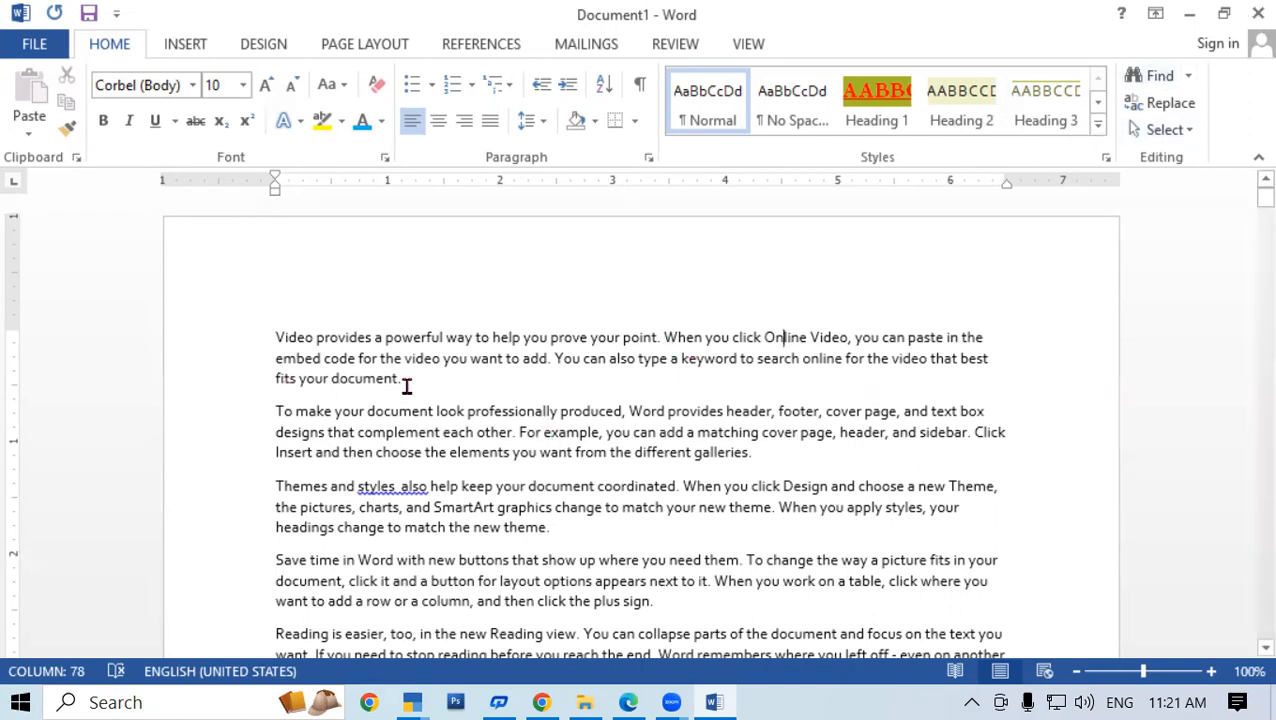
scroll(544, 404, down, 2)
scroll(524, 398, up, 2)
double_click(363, 388)
click(466, 374)
click(1188, 80)
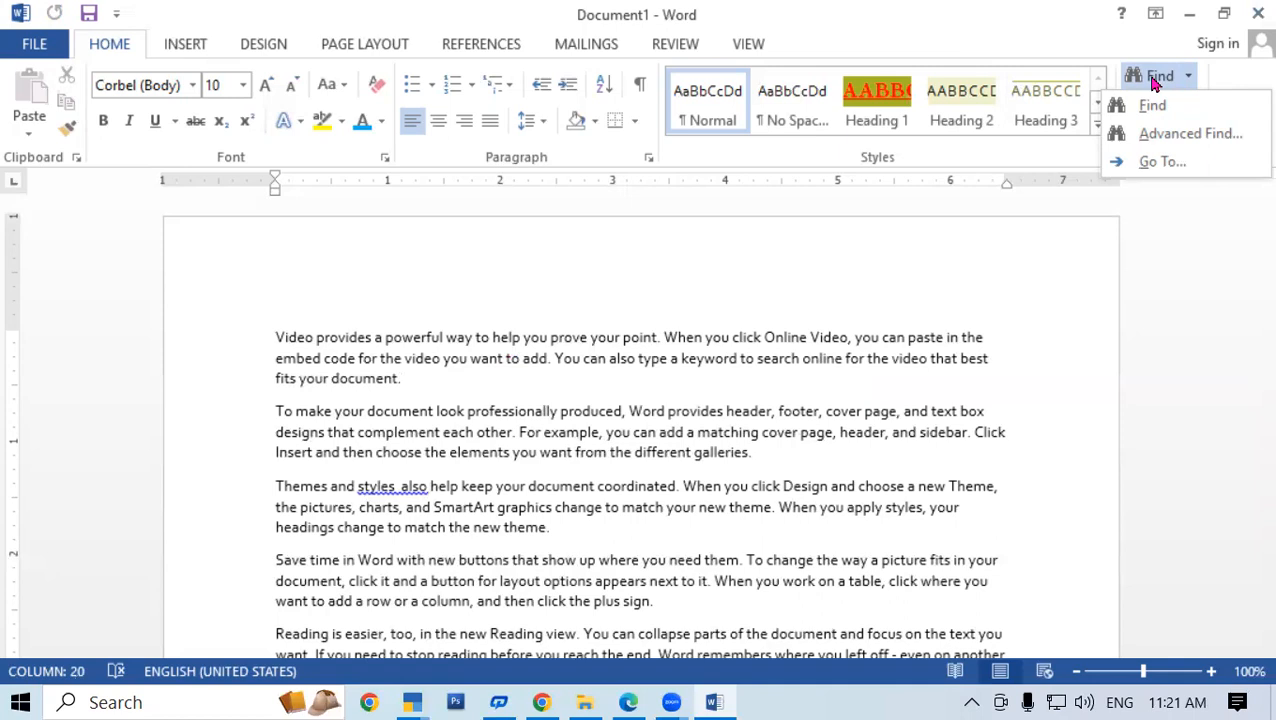
Open the Navigation pane and search for DOCUMENT
click(1155, 84)
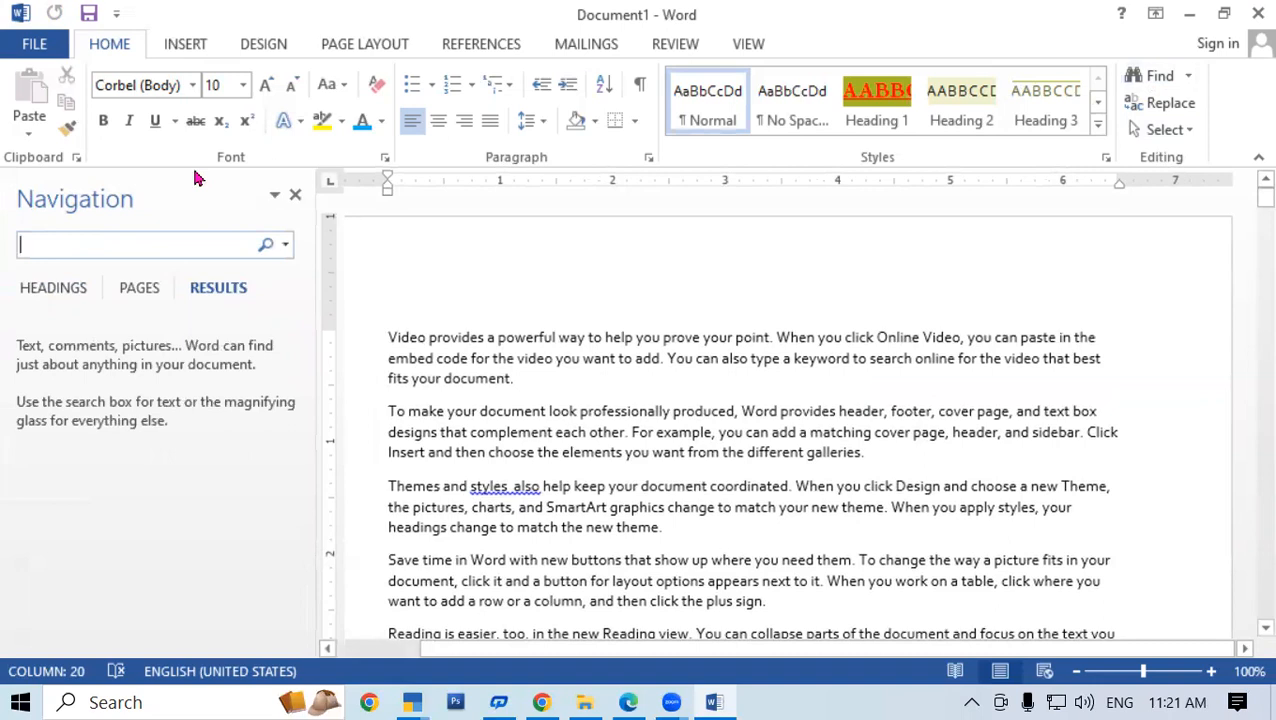
text(D)
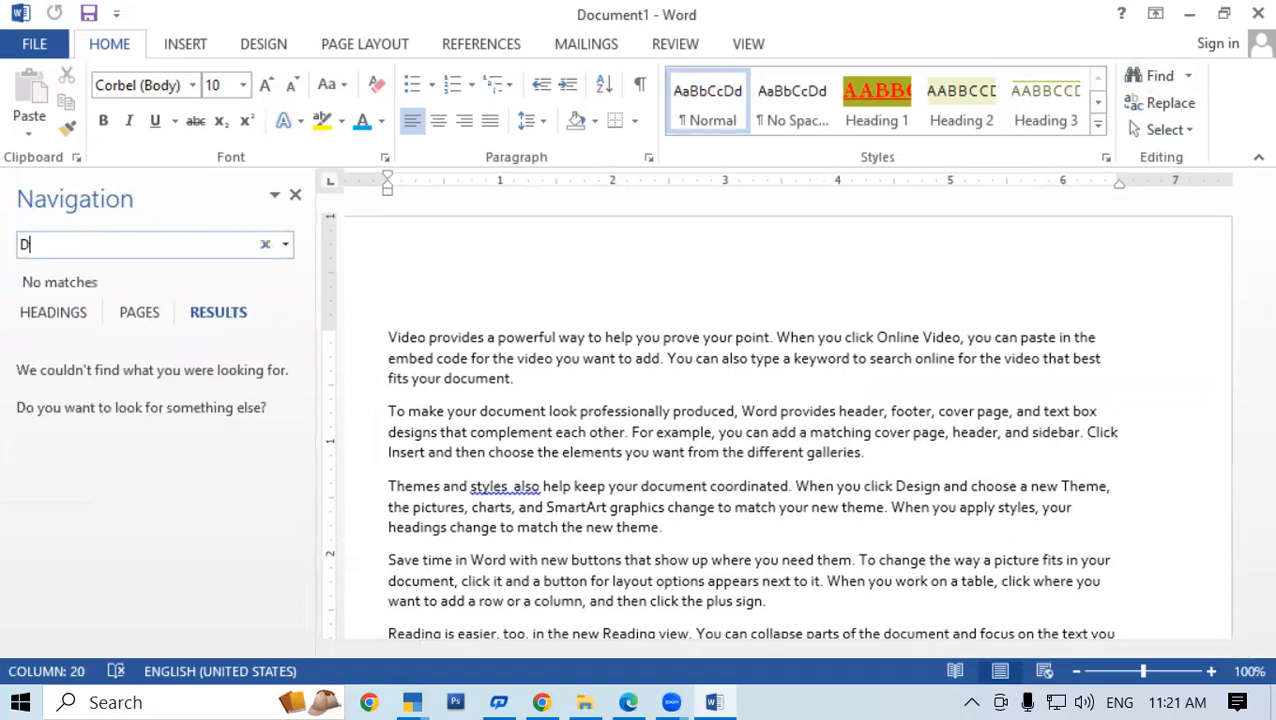
text(OCUMENT)
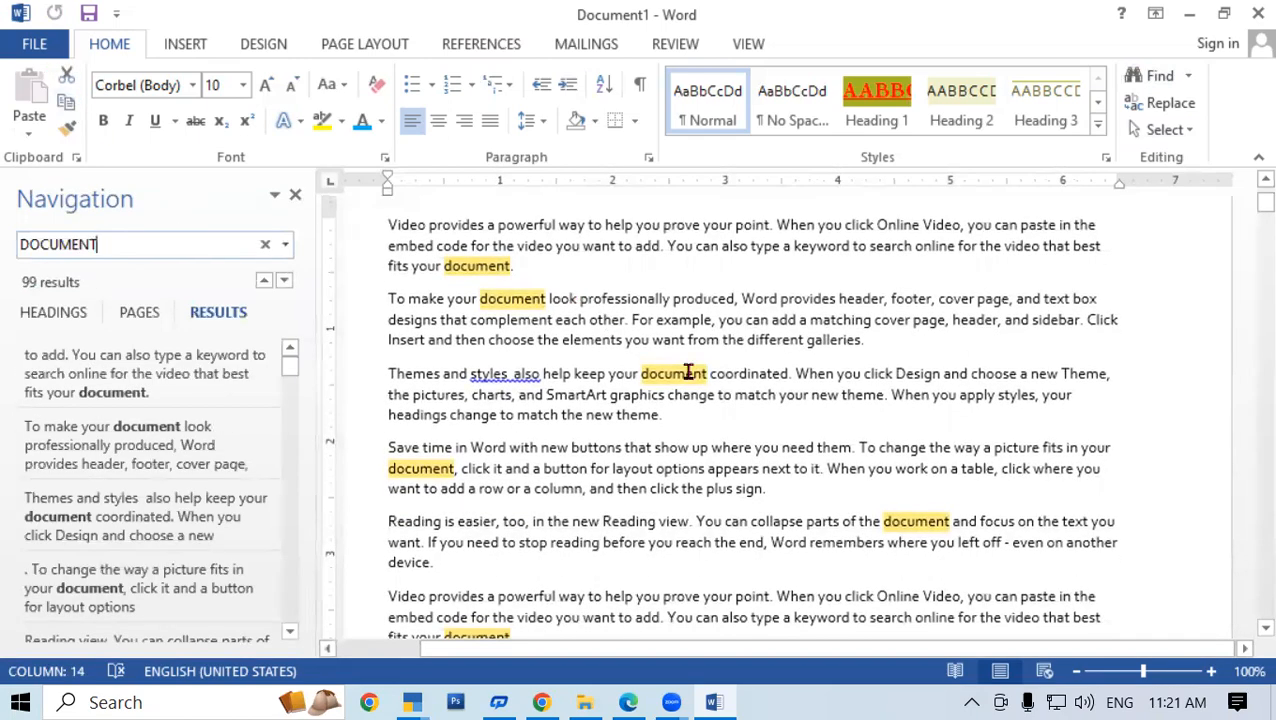
scroll(688, 372, down, 2)
scroll(688, 372, down, 8)
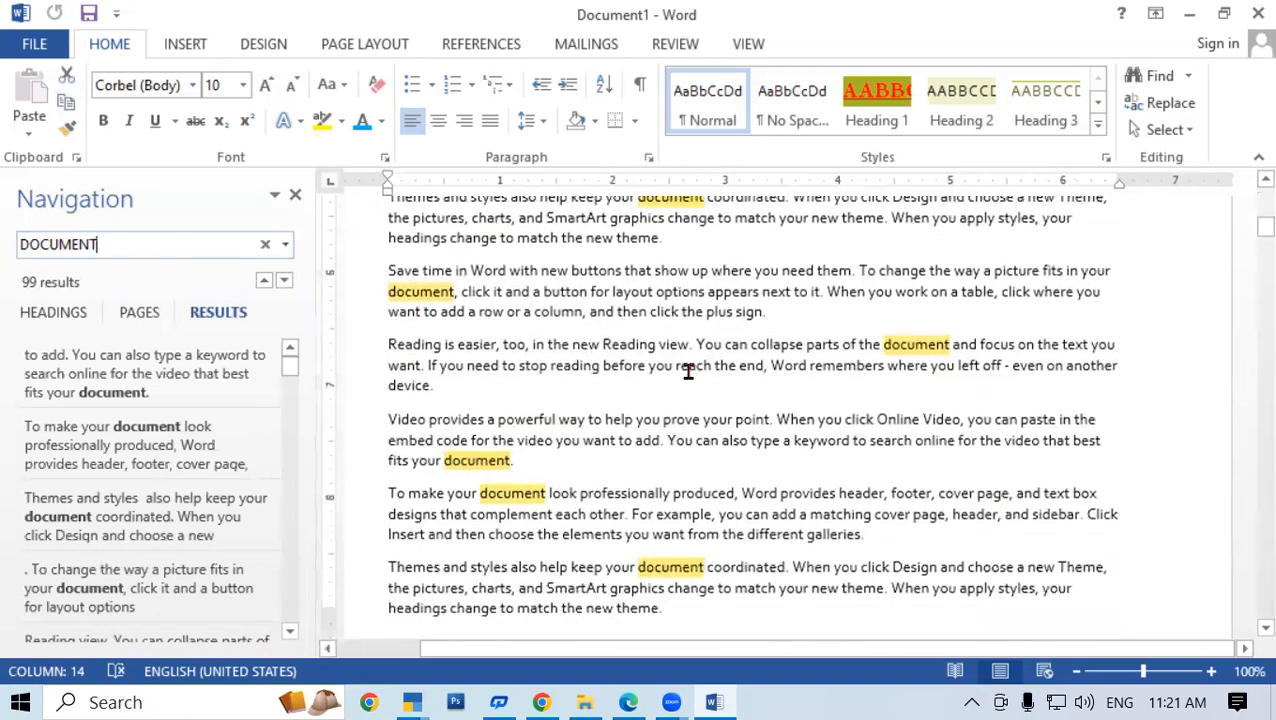
scroll(688, 372, up, 5)
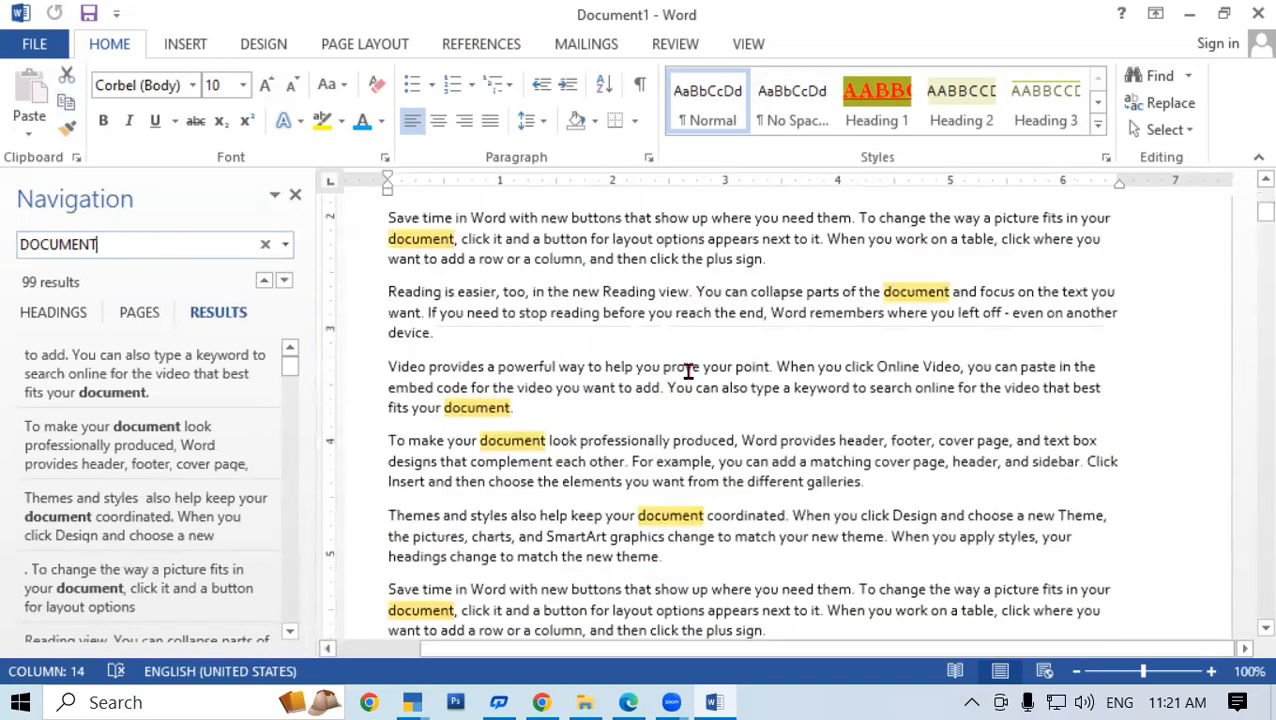
scroll(688, 372, up, 5)
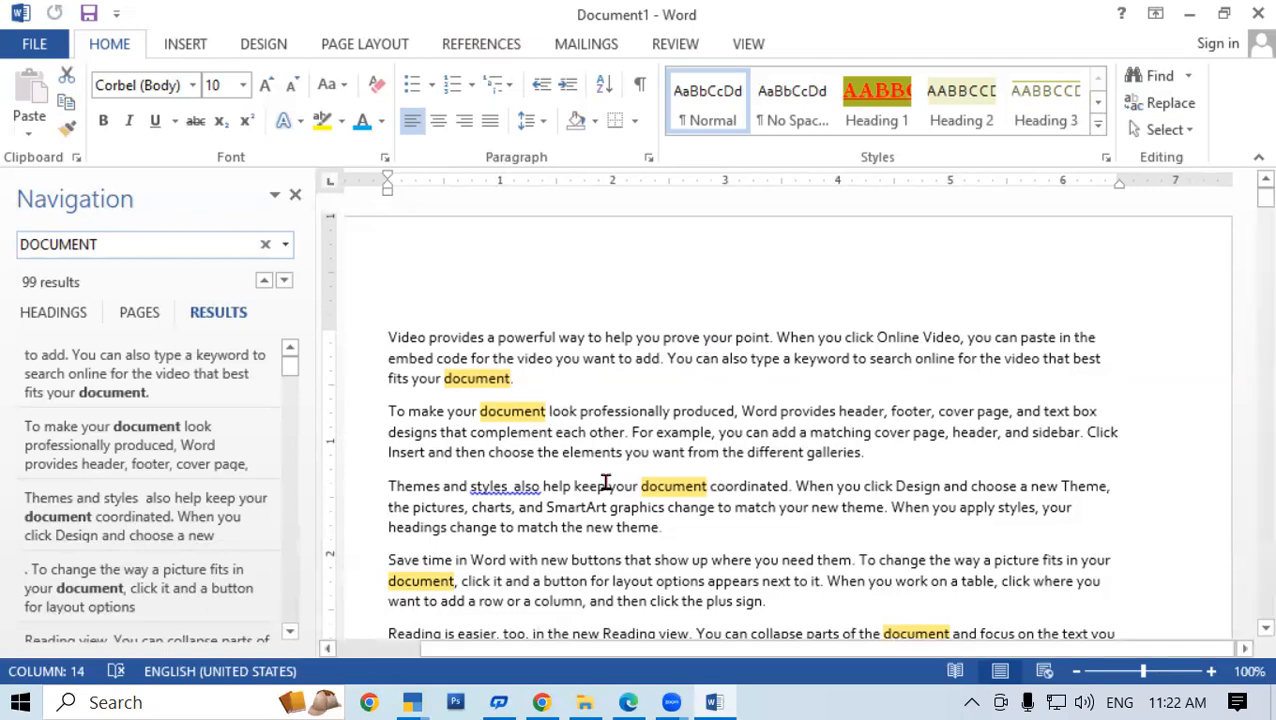
scroll(746, 393, down, 4)
scroll(739, 385, up, 10)
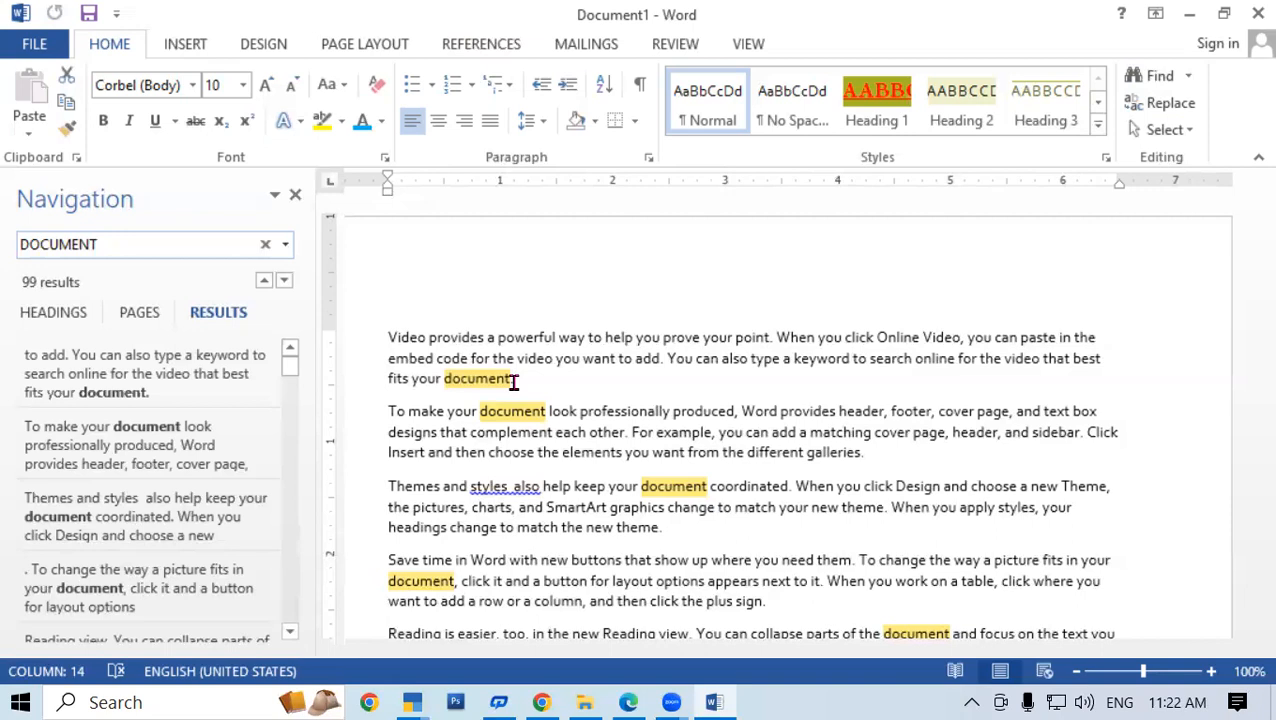
Open the text highlight colour palette and close it without applying a colour
click(342, 126)
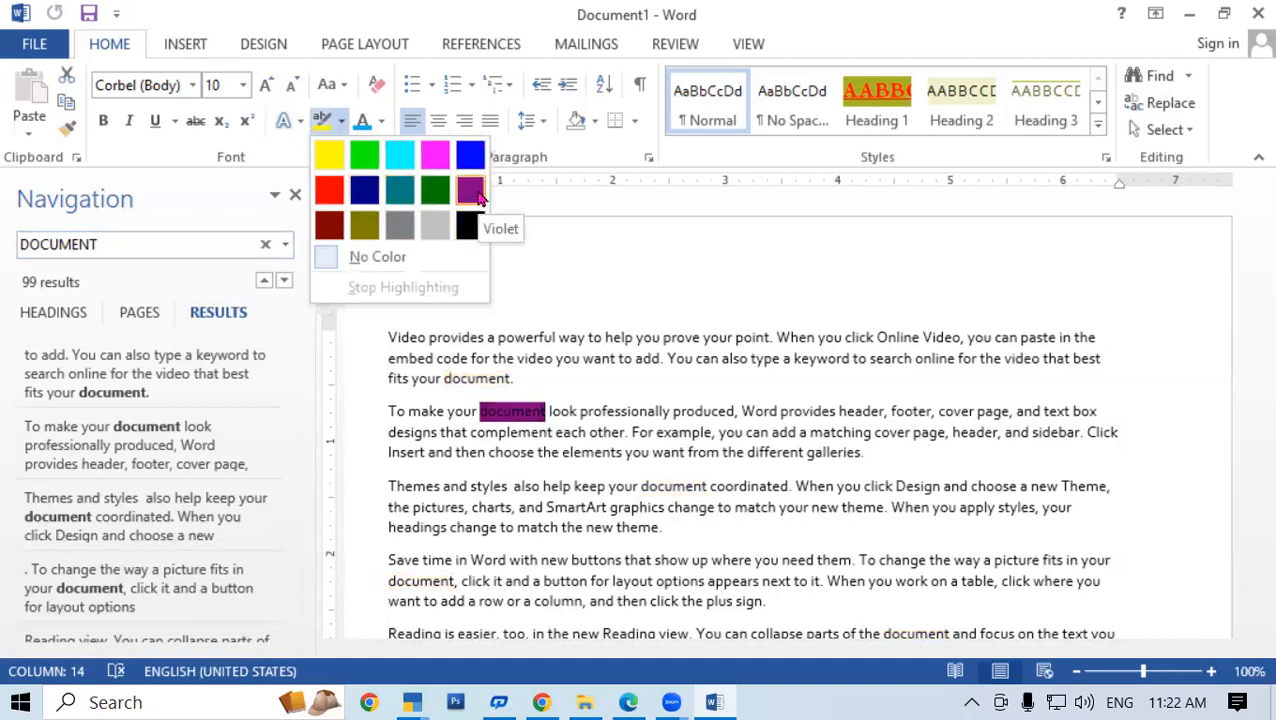
click(695, 297)
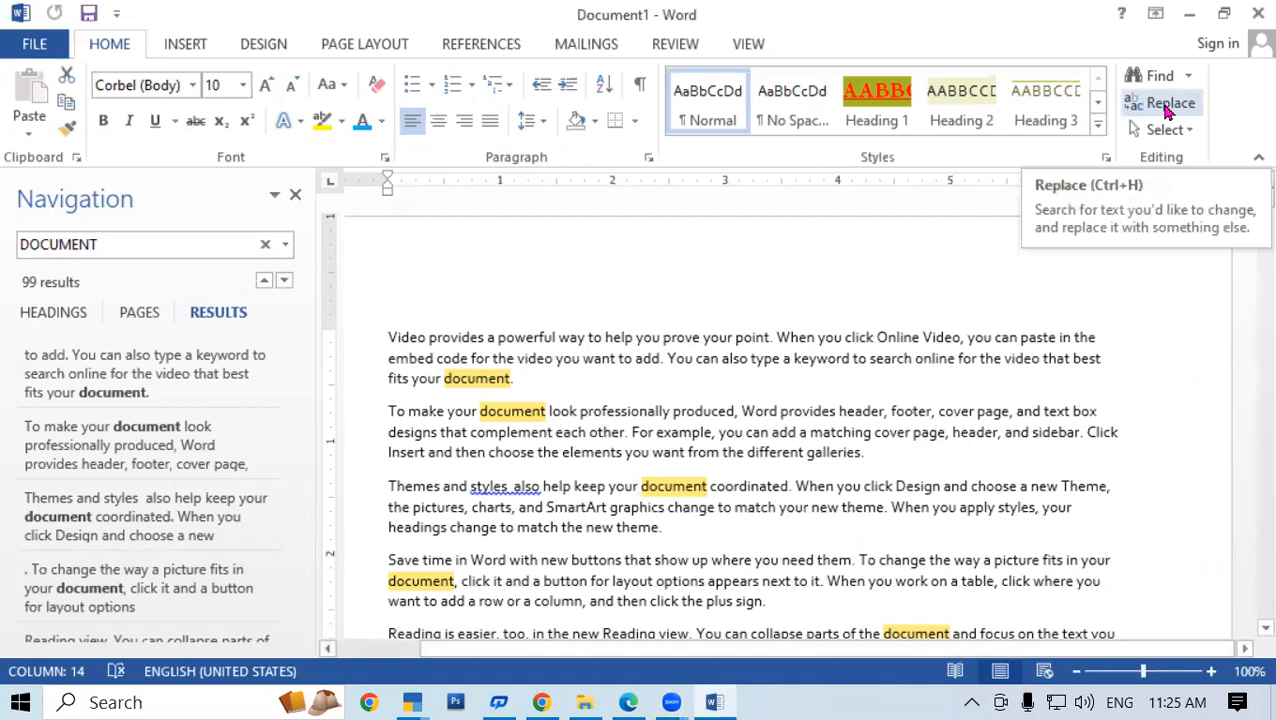
Replace every 'document' with 'COMPUTER' using Replace All in Find and Replace
click(1160, 106)
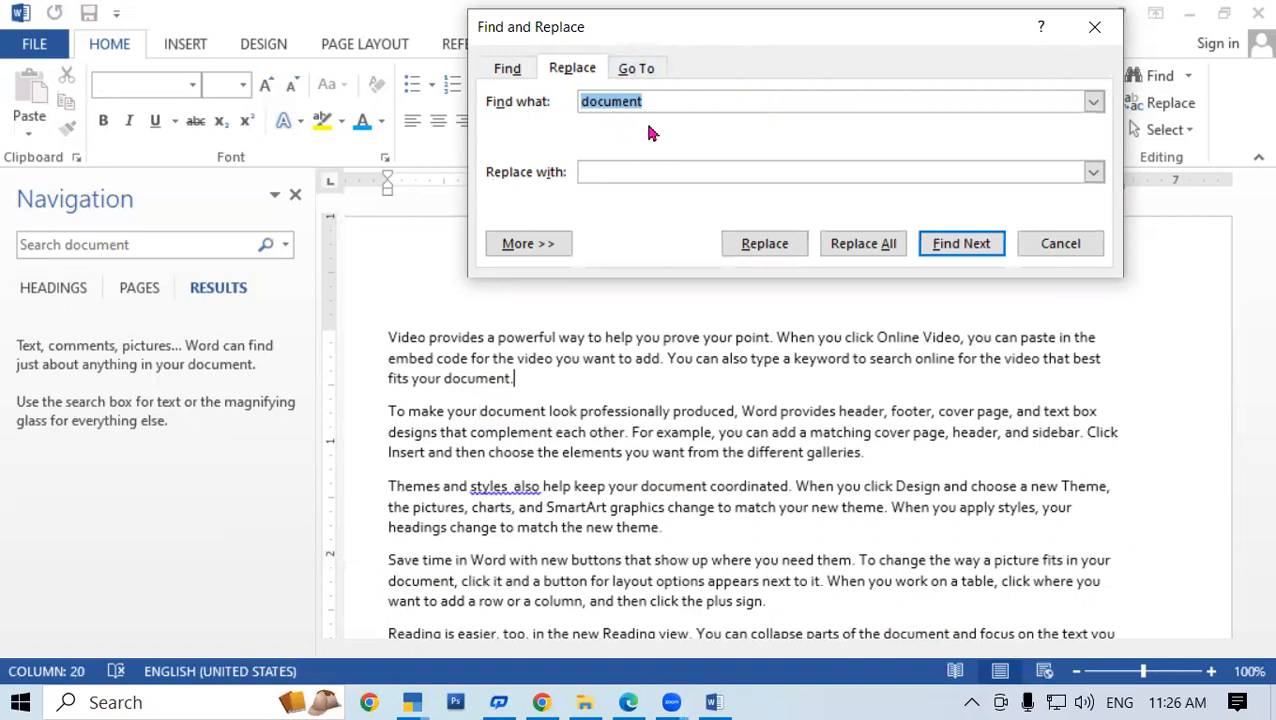
click(641, 174)
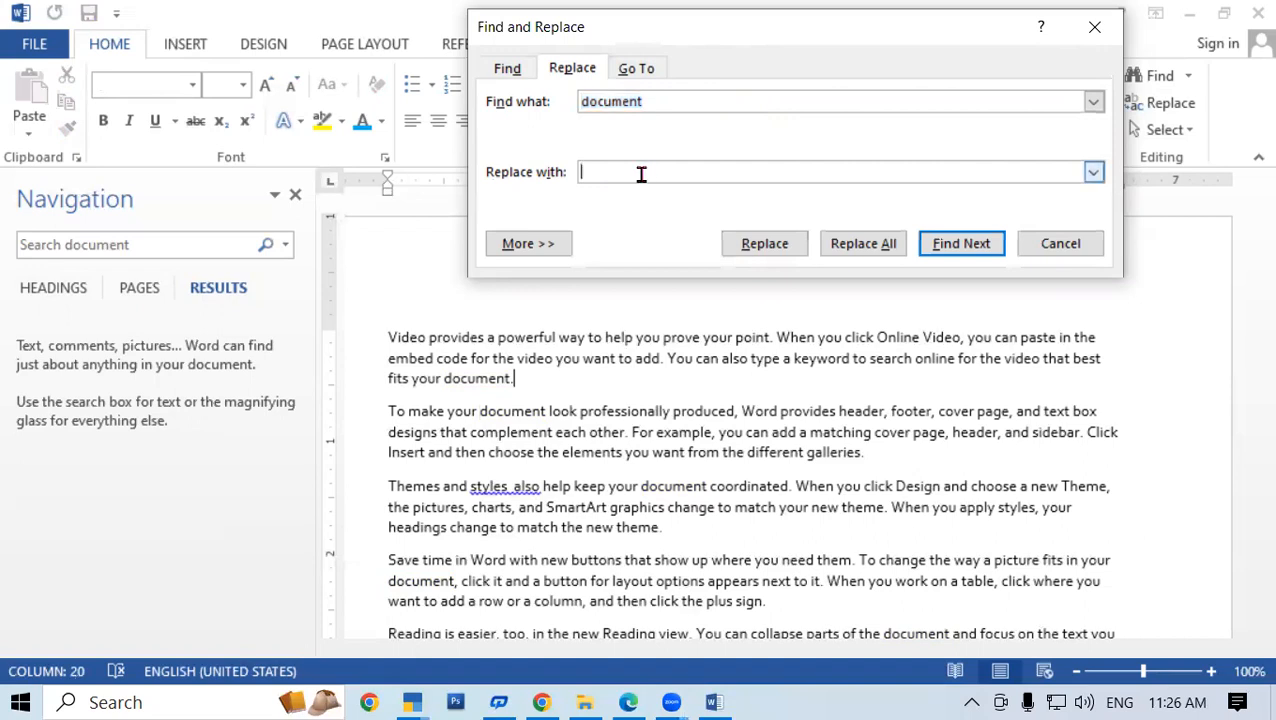
text(COMPUTER)
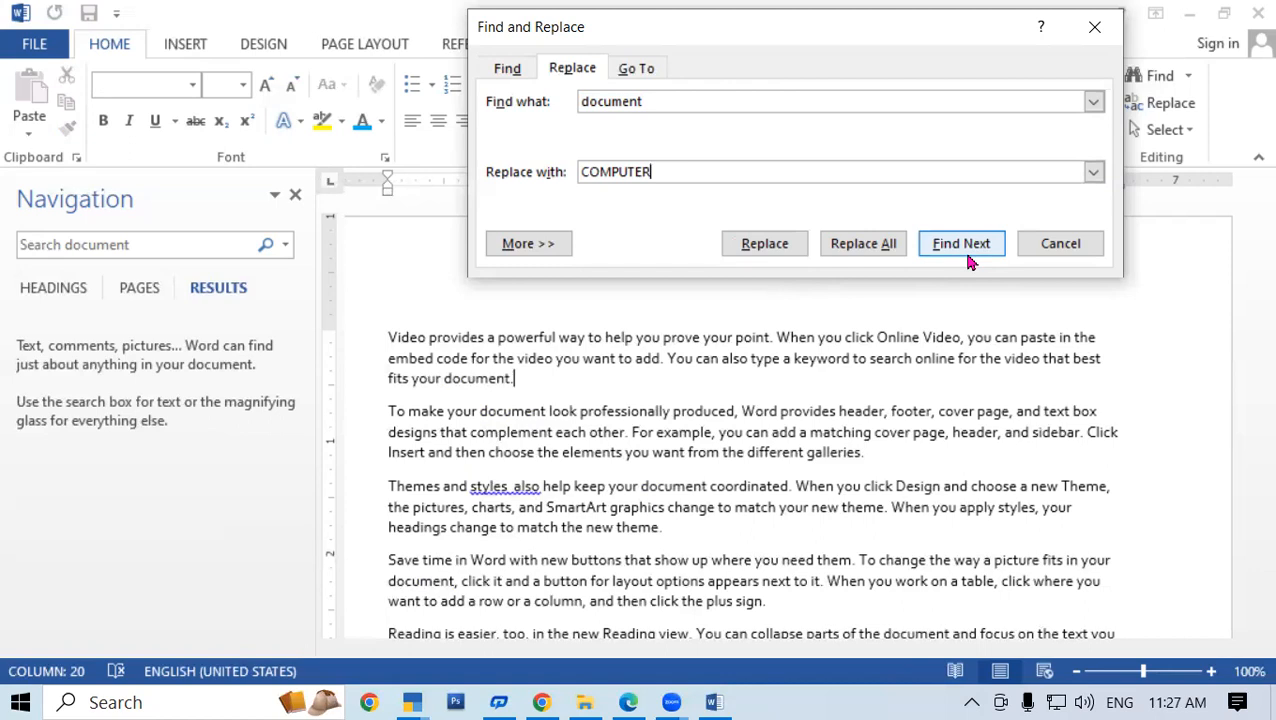
click(866, 246)
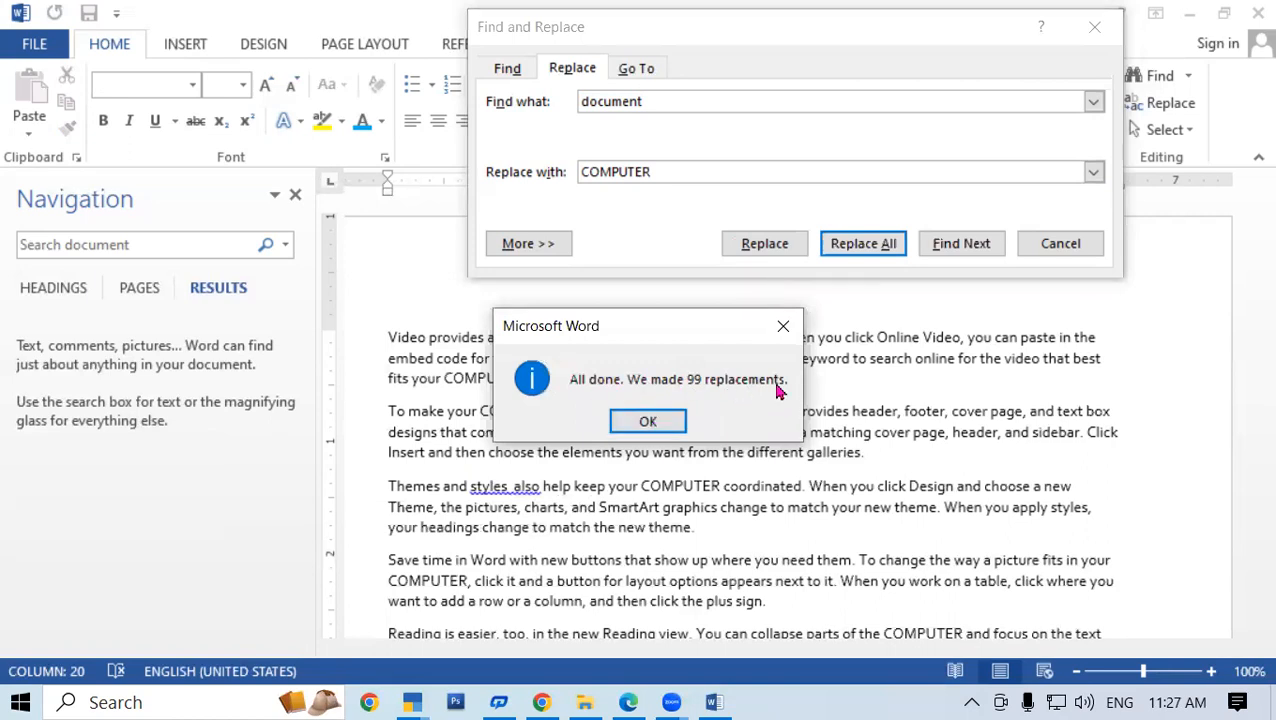
Dismiss the 99-replacements message and close the Find and Replace window
click(656, 423)
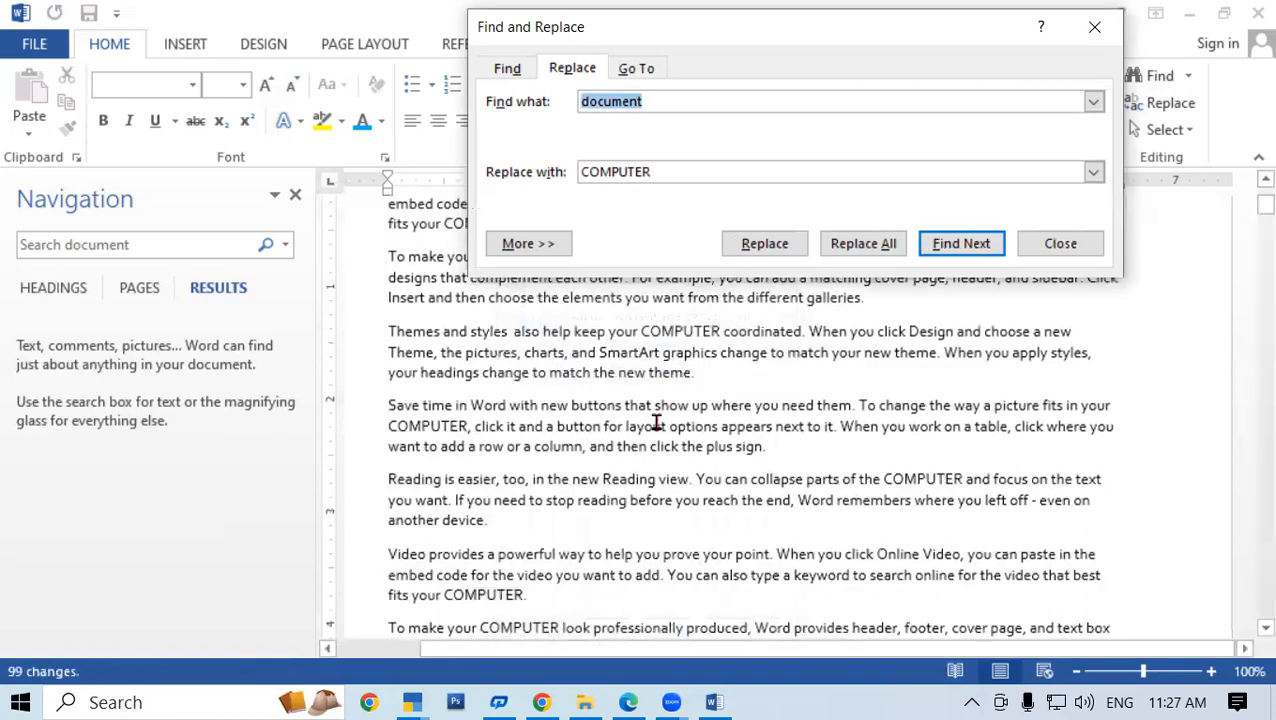
click(1094, 27)
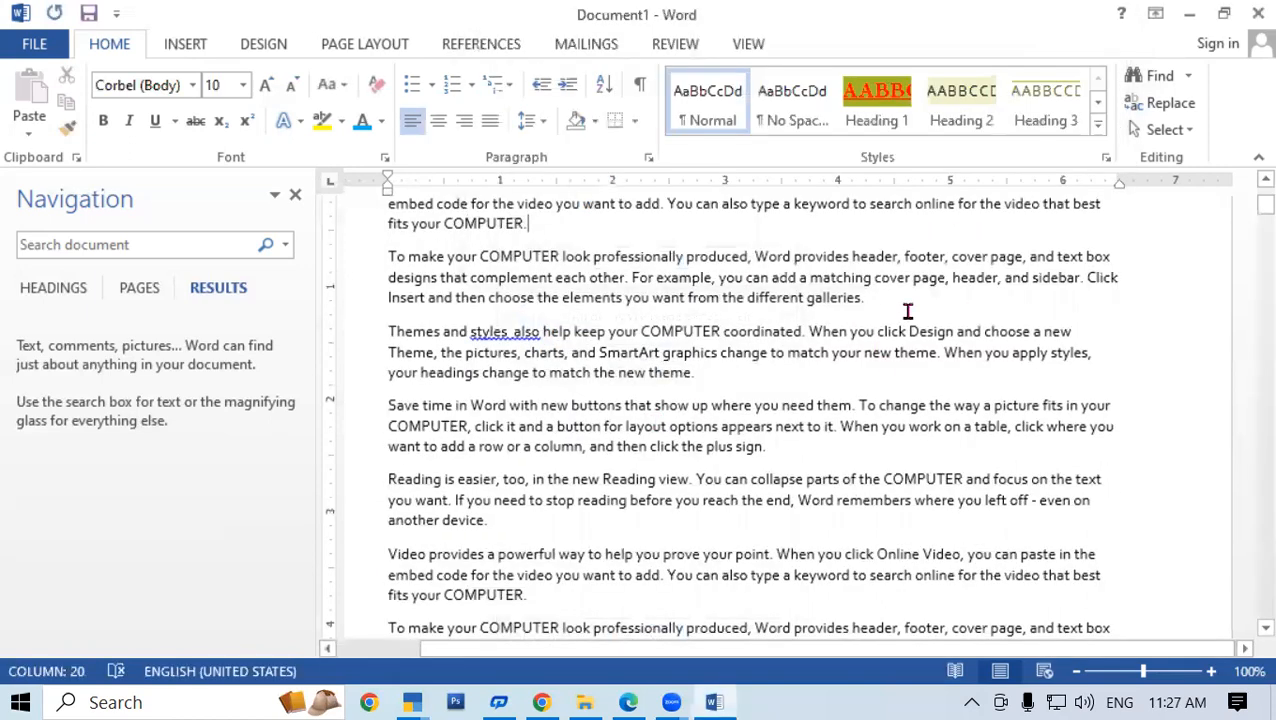
scroll(510, 409, up, 3)
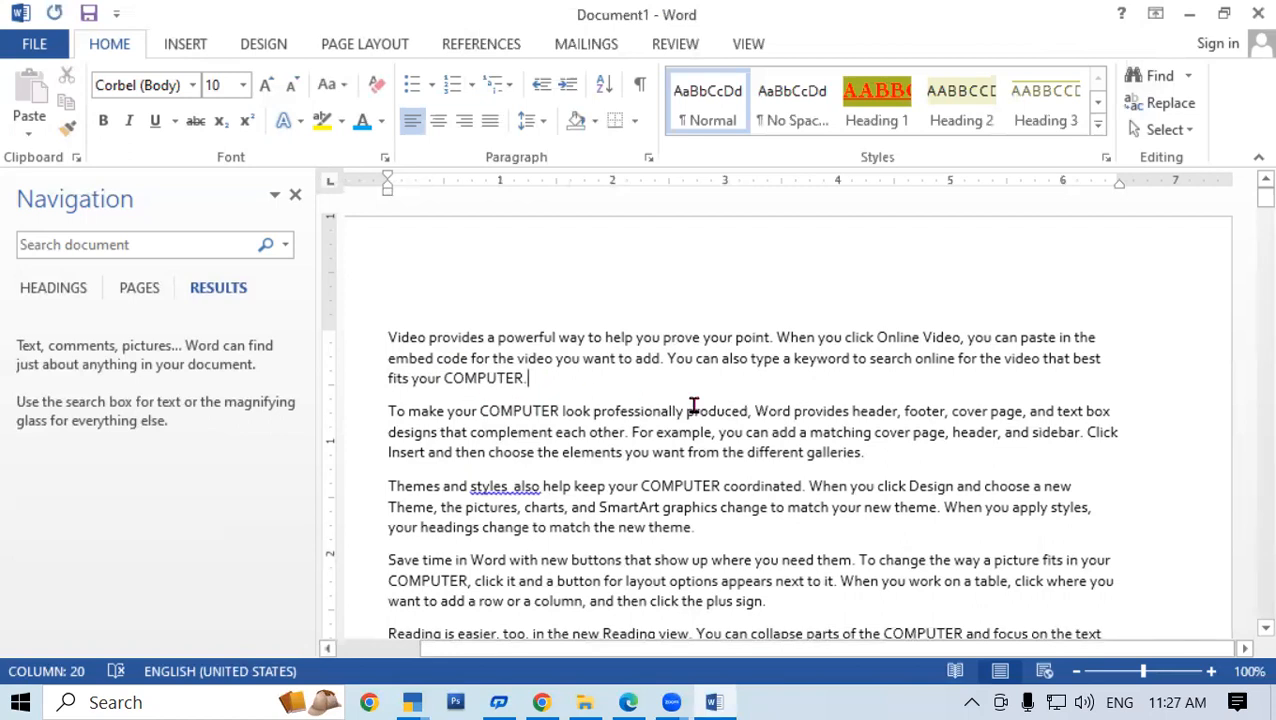
scroll(691, 408, down, 2)
scroll(564, 322, up, 3)
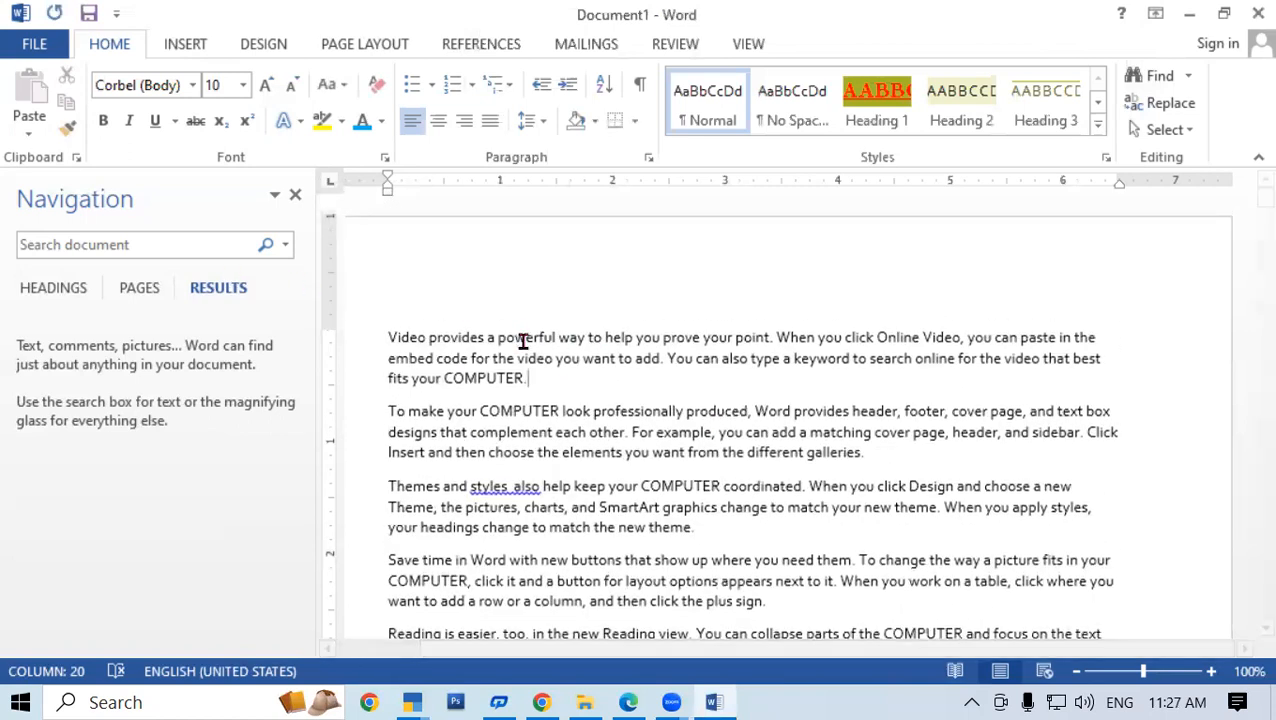
Search the Navigation pane for 'COMPUTER' and scroll through its 99 highlighted results
click(178, 248)
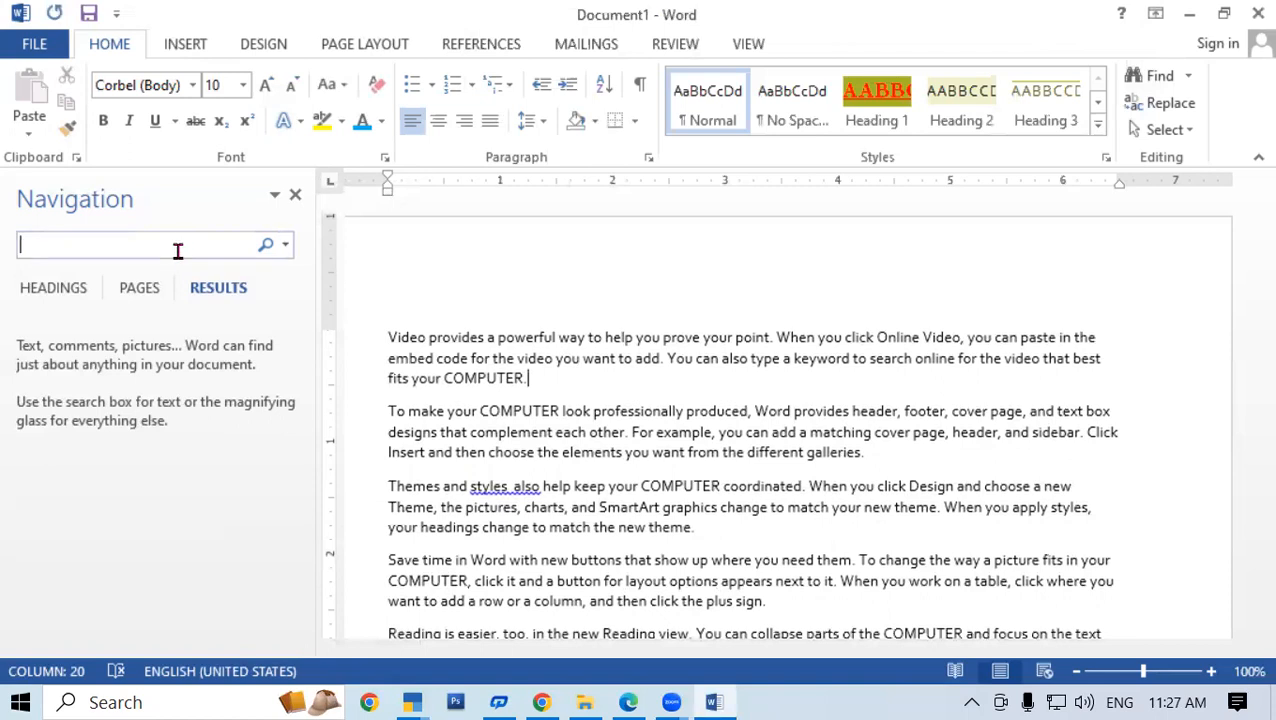
text(COMPUTER)
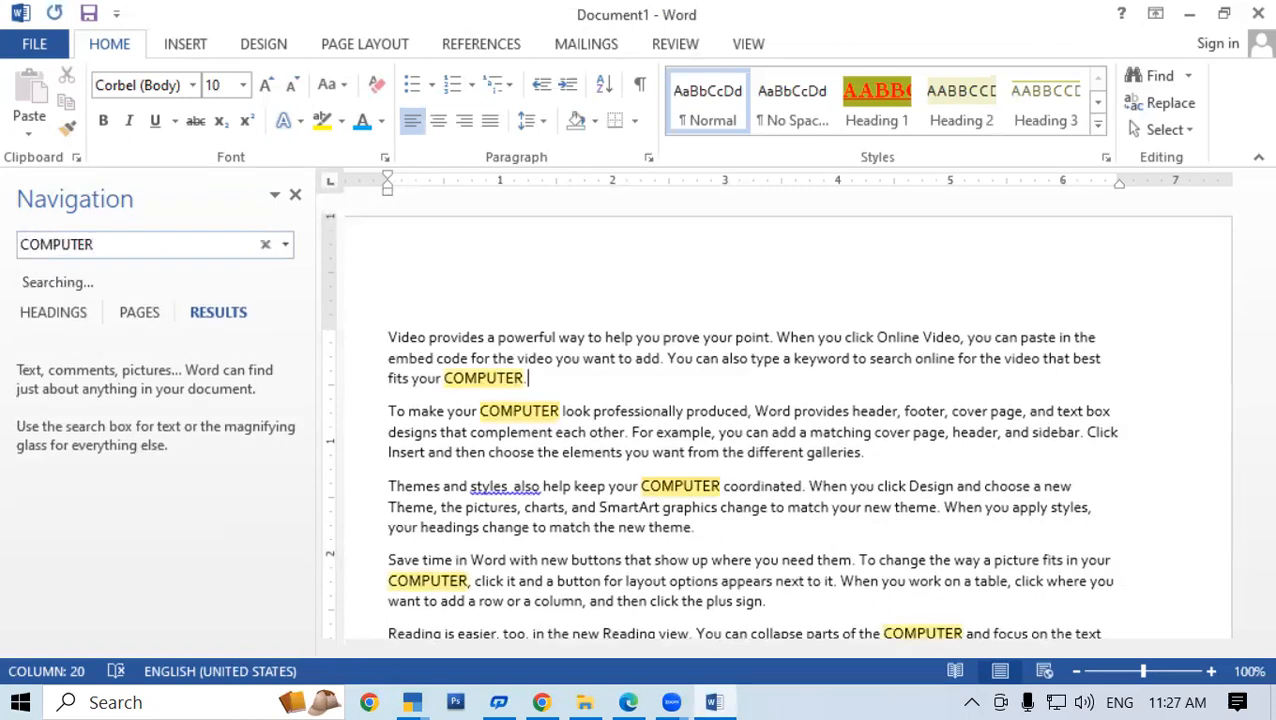
scroll(632, 381, down, 6)
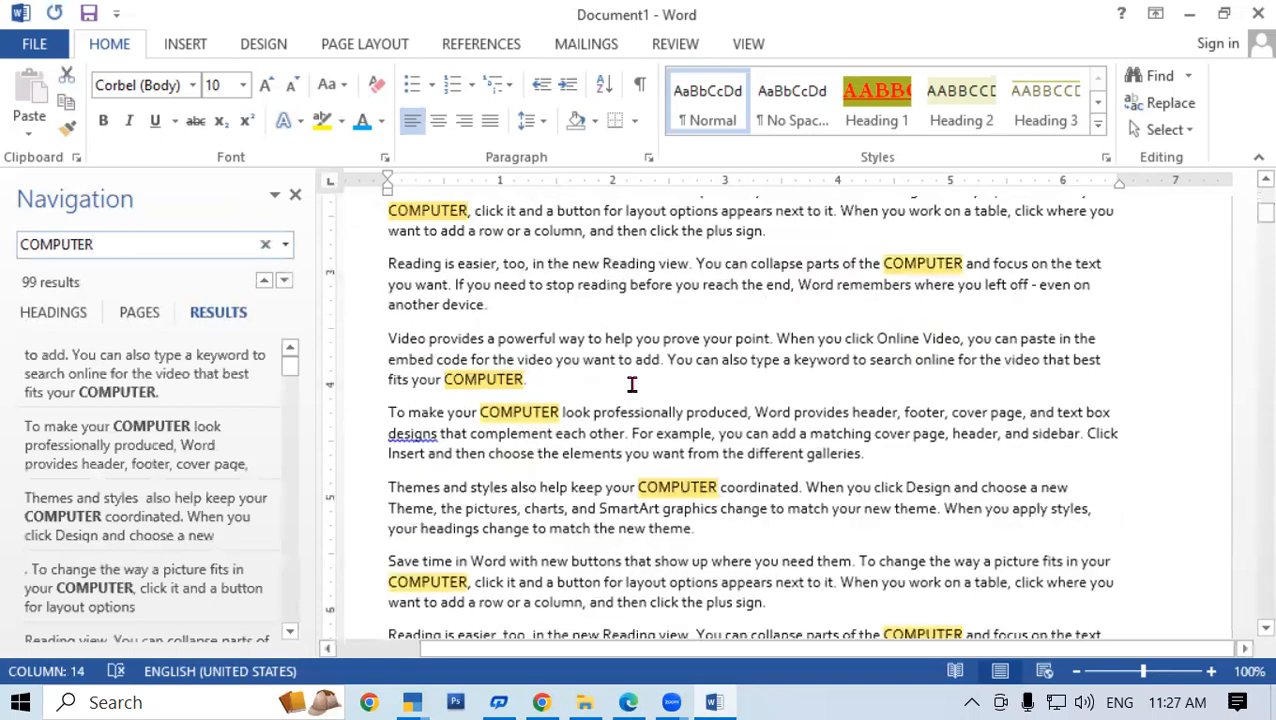
scroll(636, 385, down, 15)
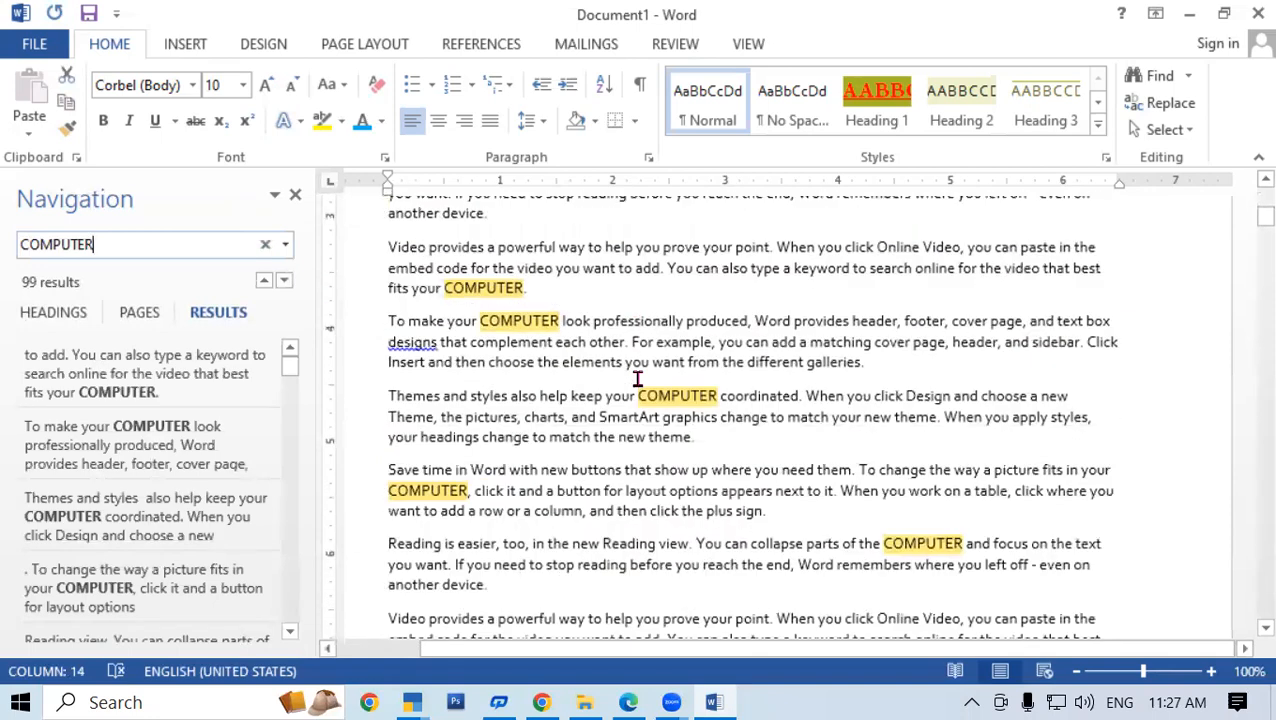
scroll(637, 379, down, 5)
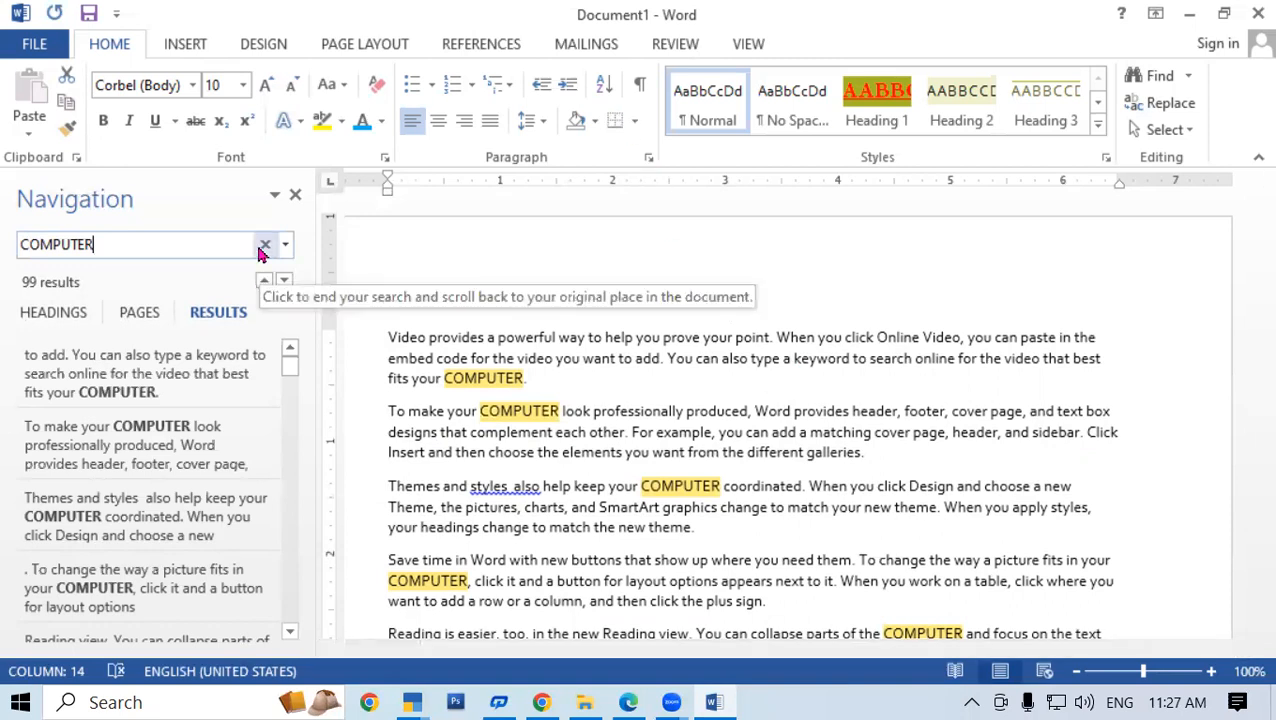
click(652, 267)
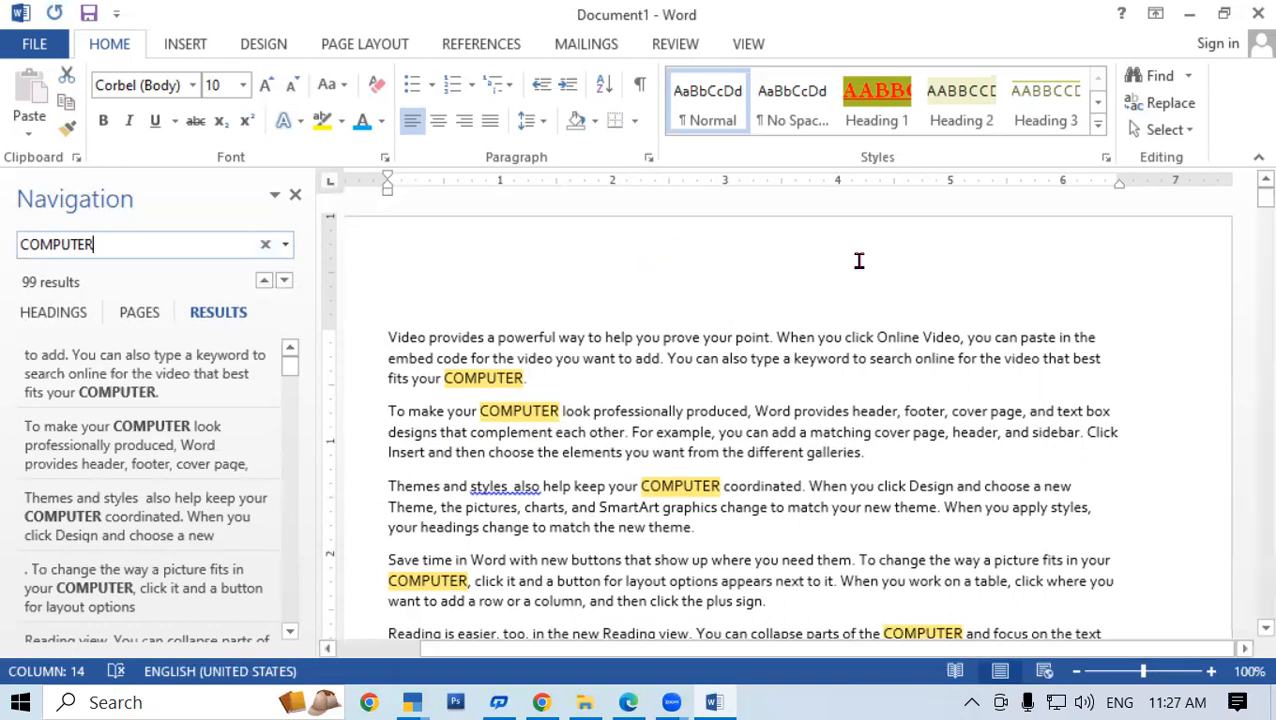
click(1188, 79)
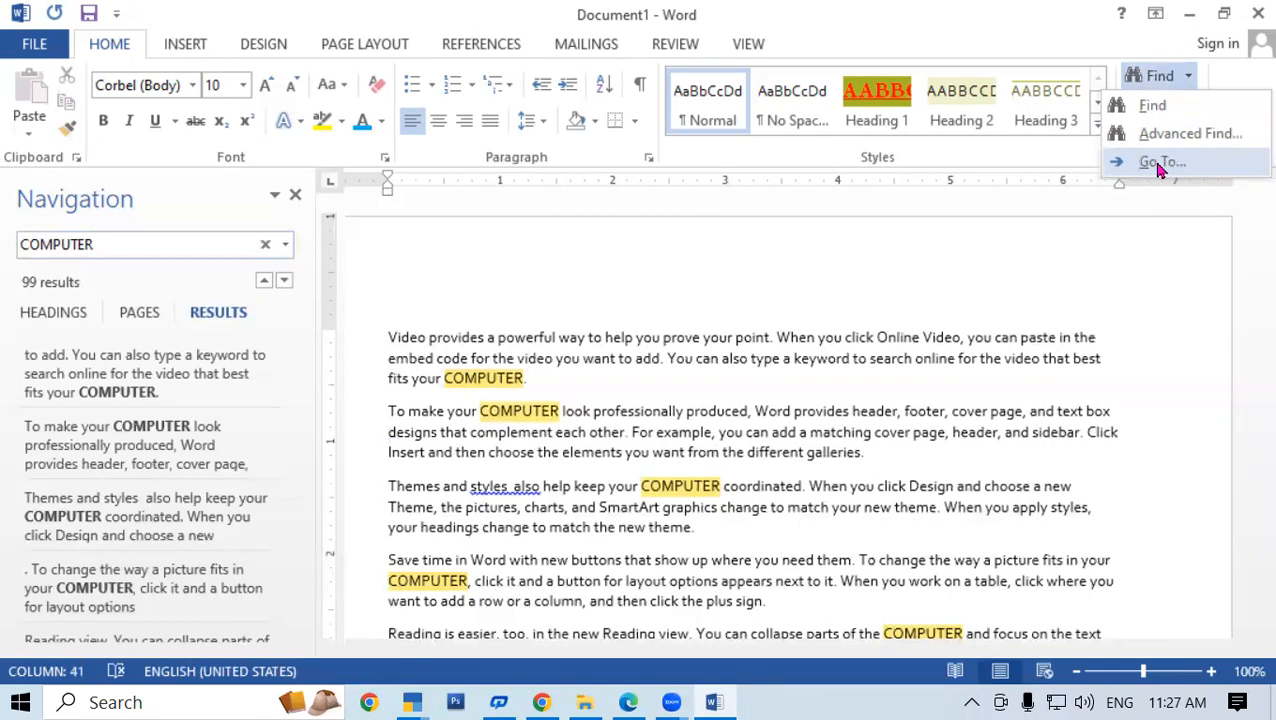
click(964, 268)
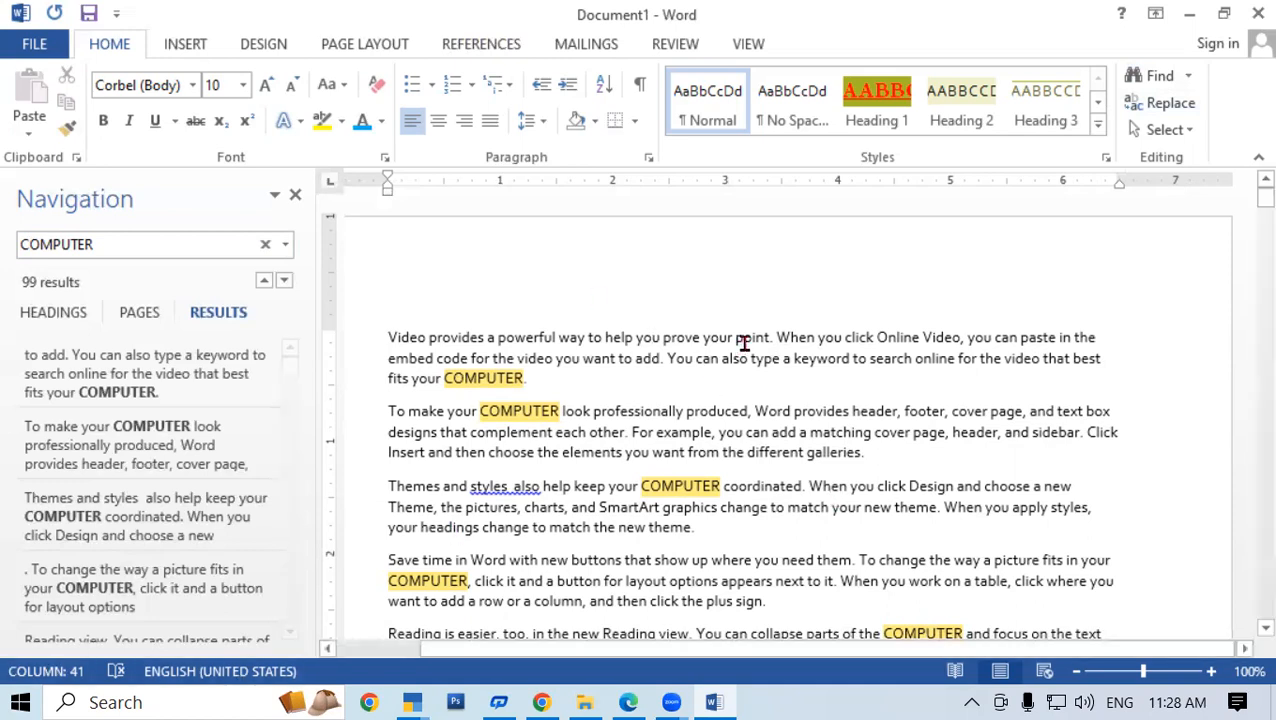
scroll(800, 350, down, 1)
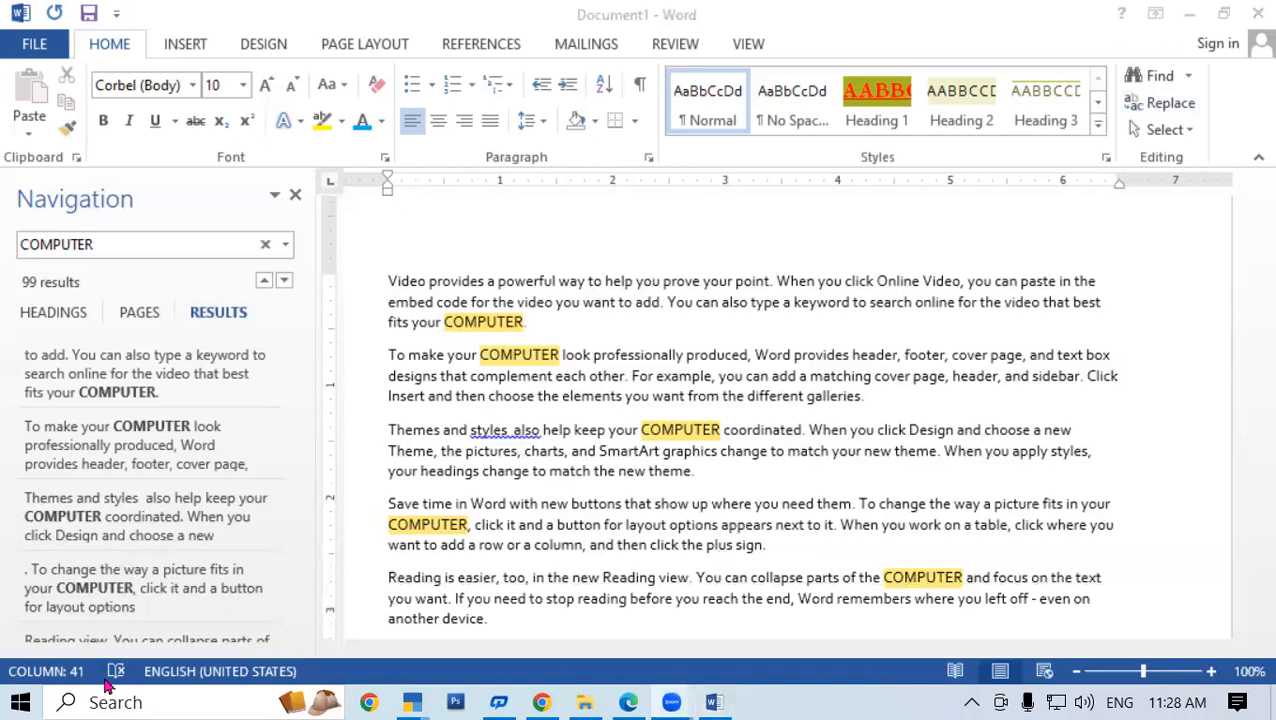
click(457, 677)
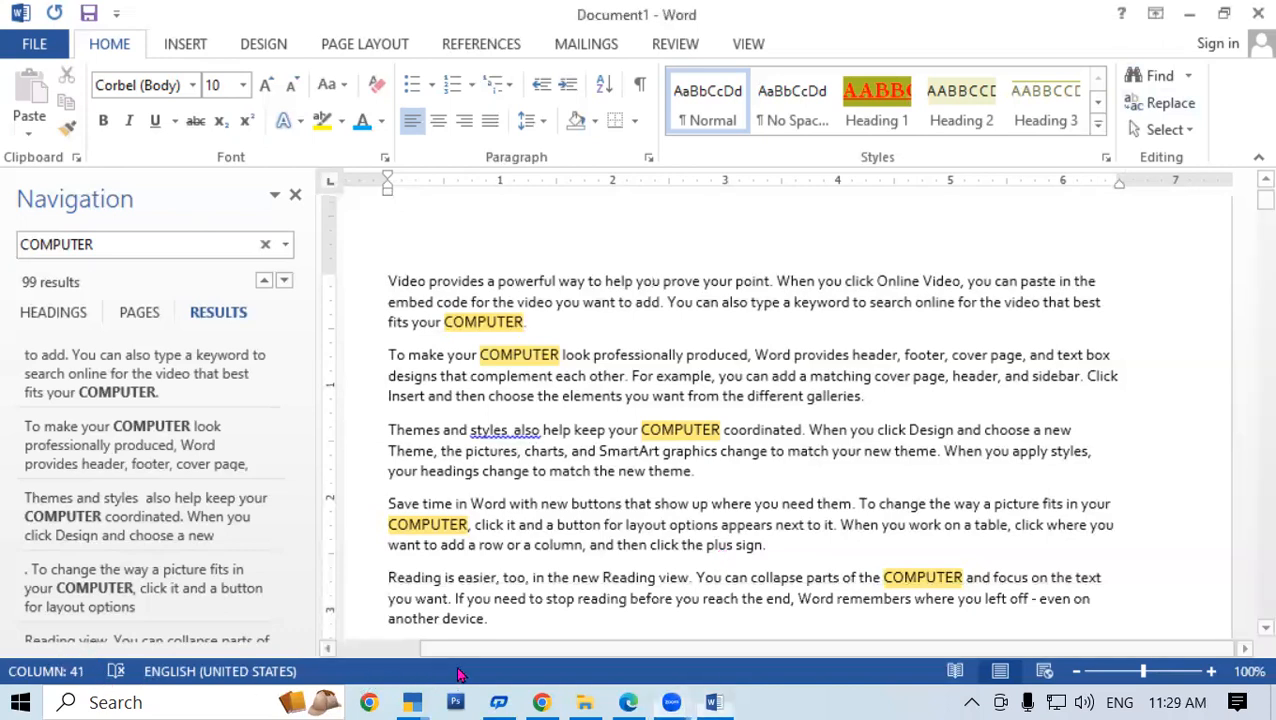
Enable Page Number in the status bar so it shows page 1 of 8
right_click(478, 677)
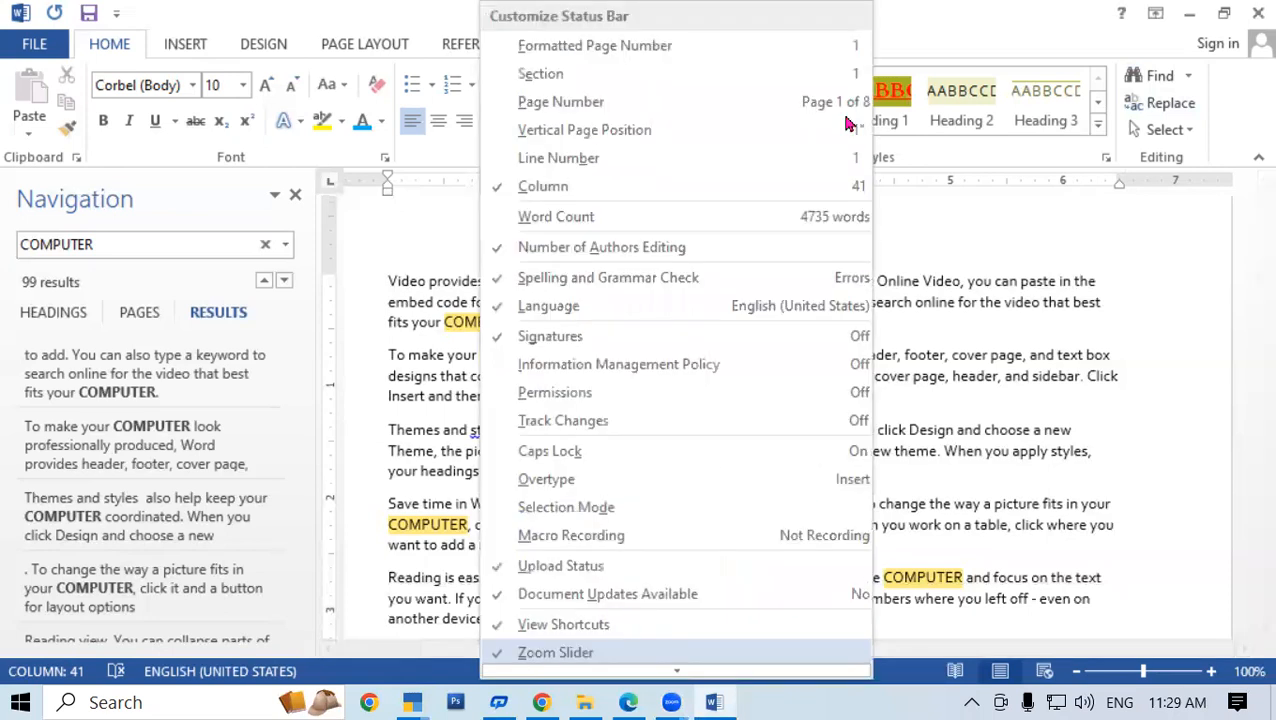
click(566, 102)
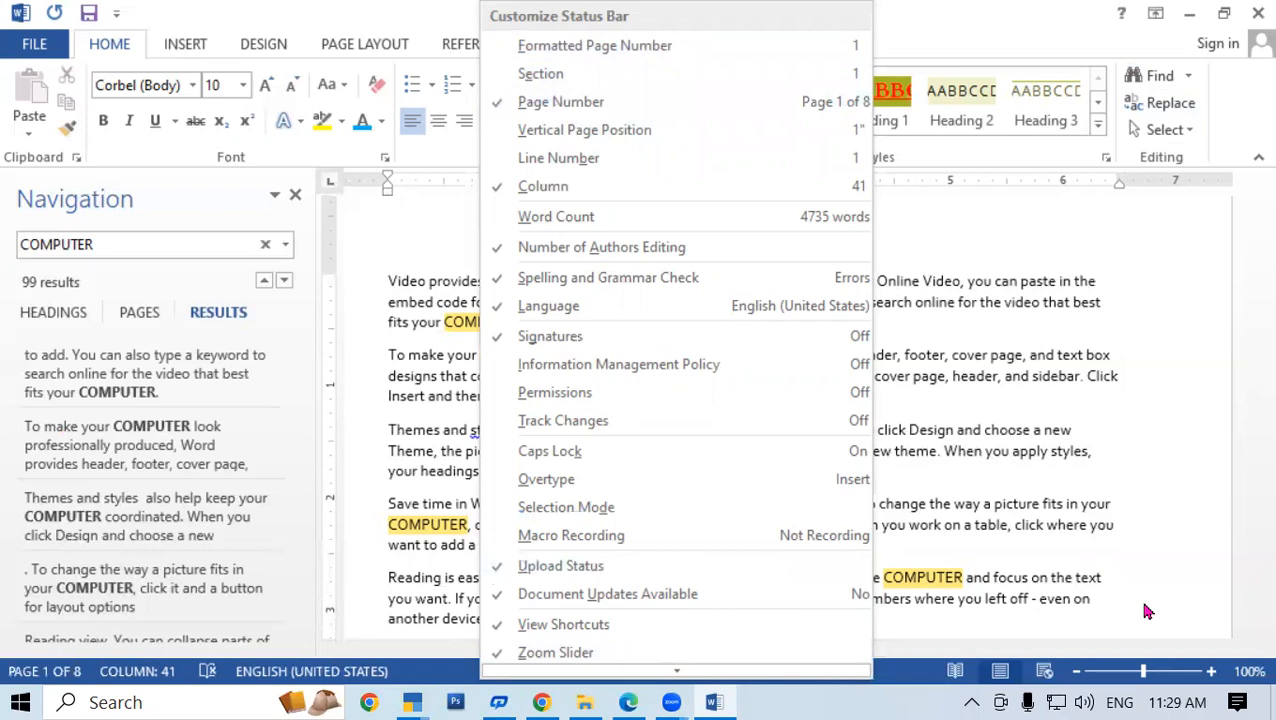
click(88, 683)
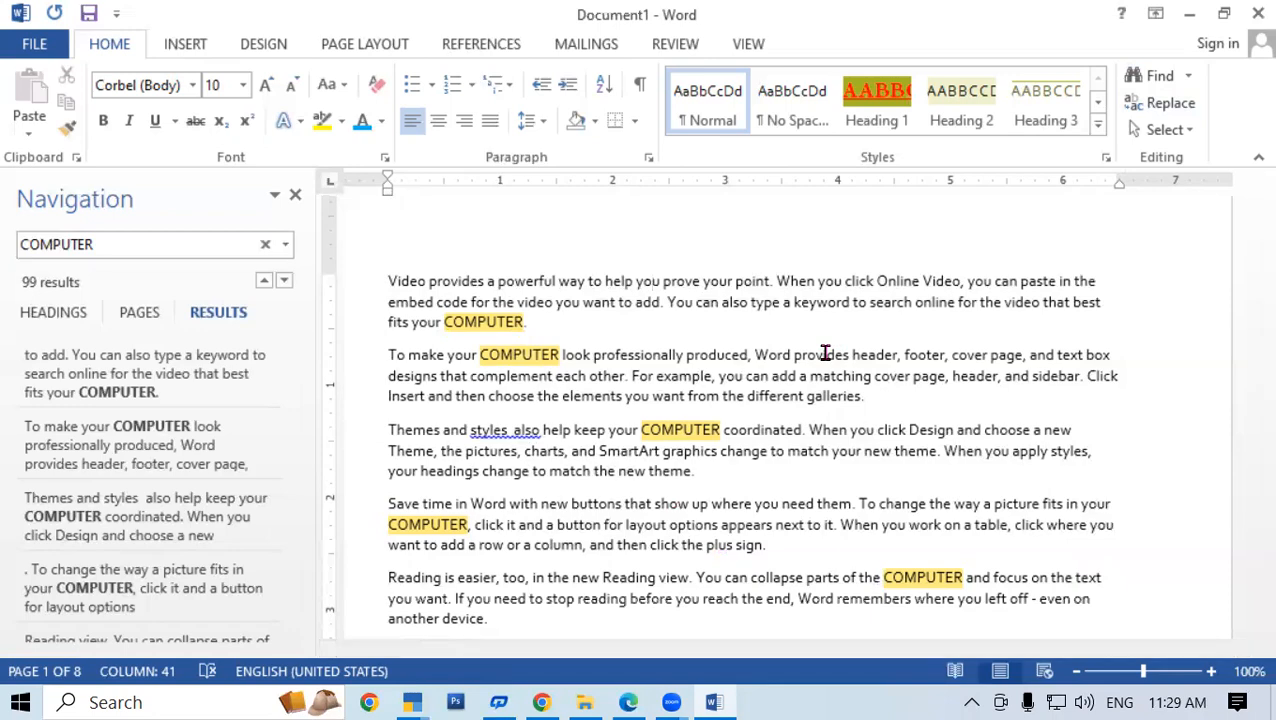
scroll(828, 370, down, 5)
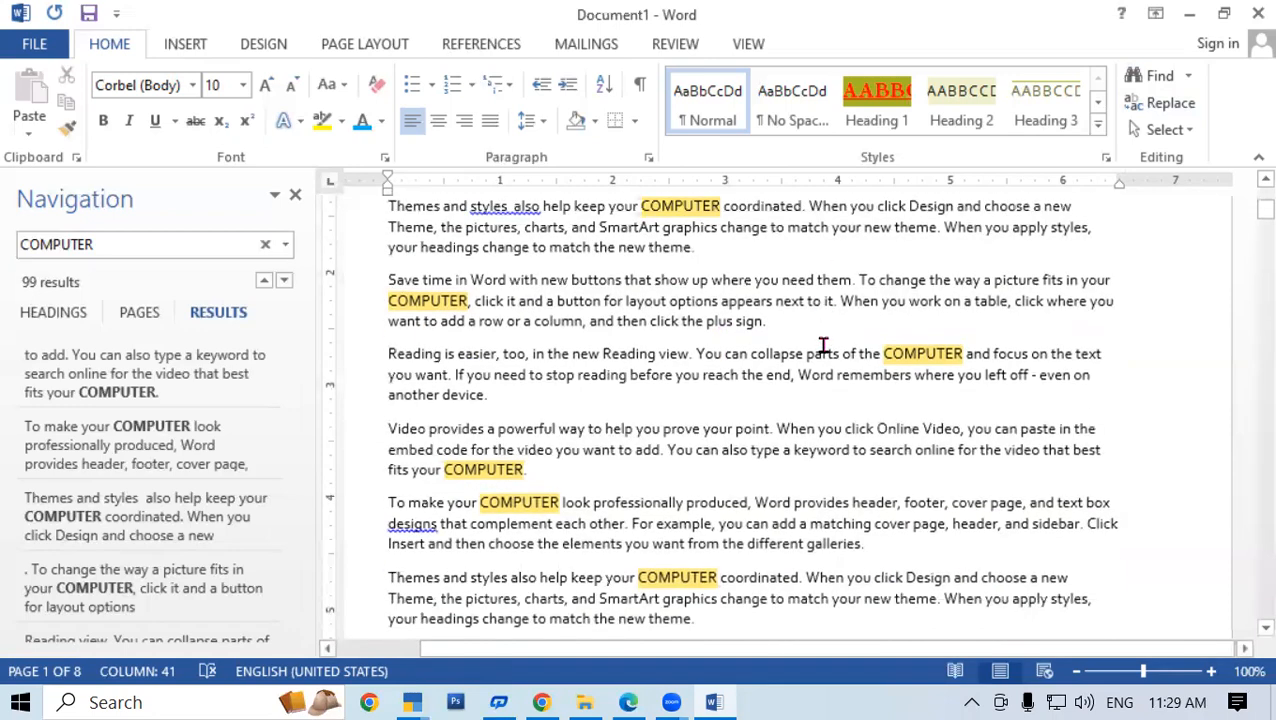
scroll(830, 377, up, 10)
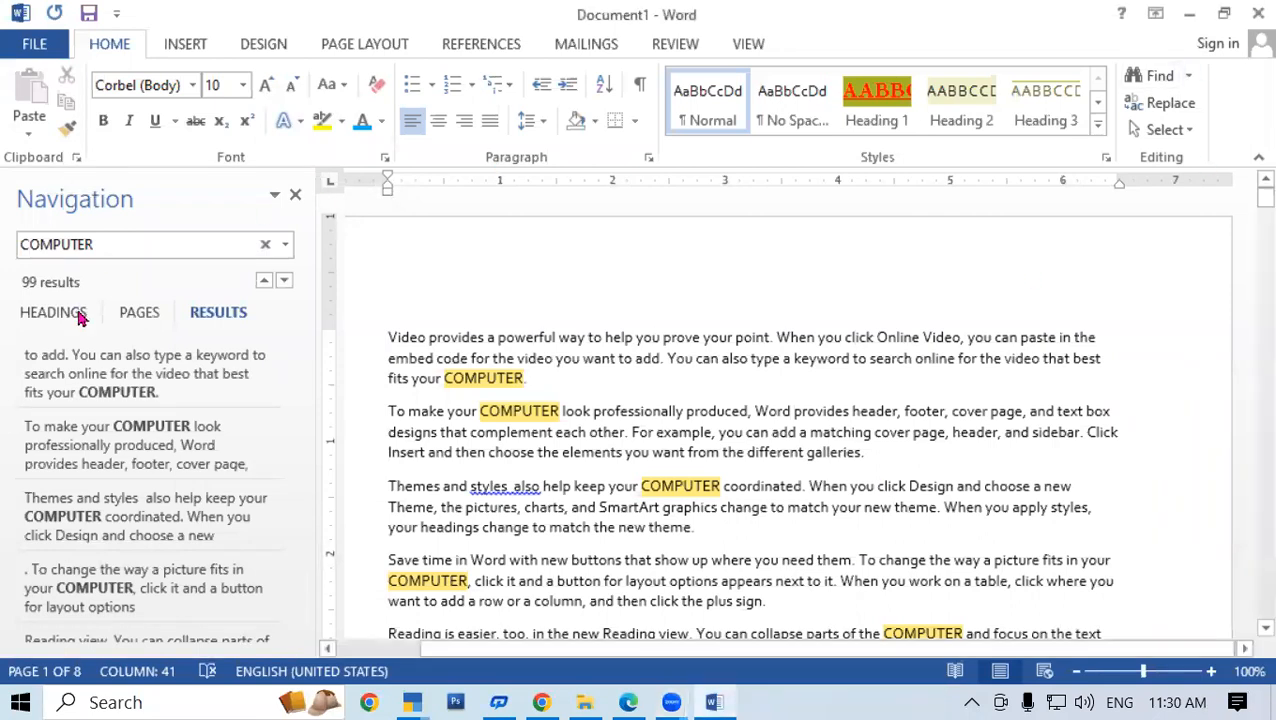
scroll(185, 415, down, 2)
scroll(185, 410, up, 2)
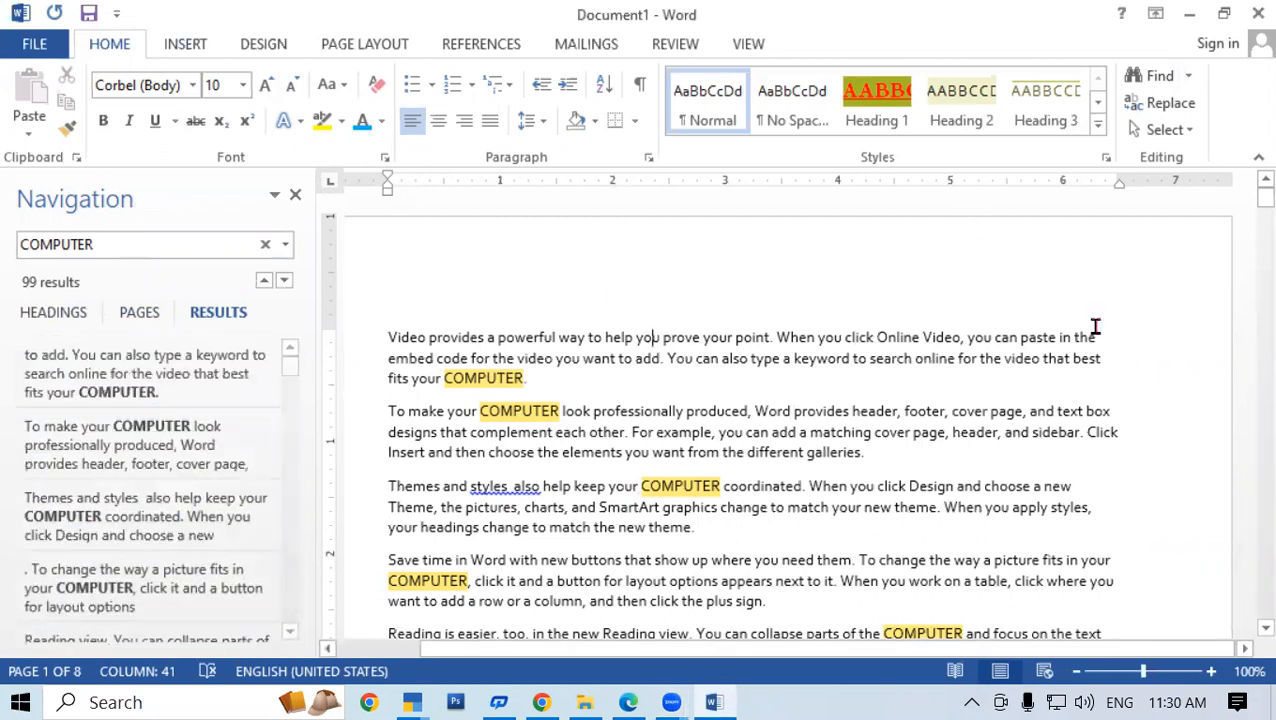
Open the Go To tab of Find and Replace by several routes, ending with Ctrl+G
click(1189, 114)
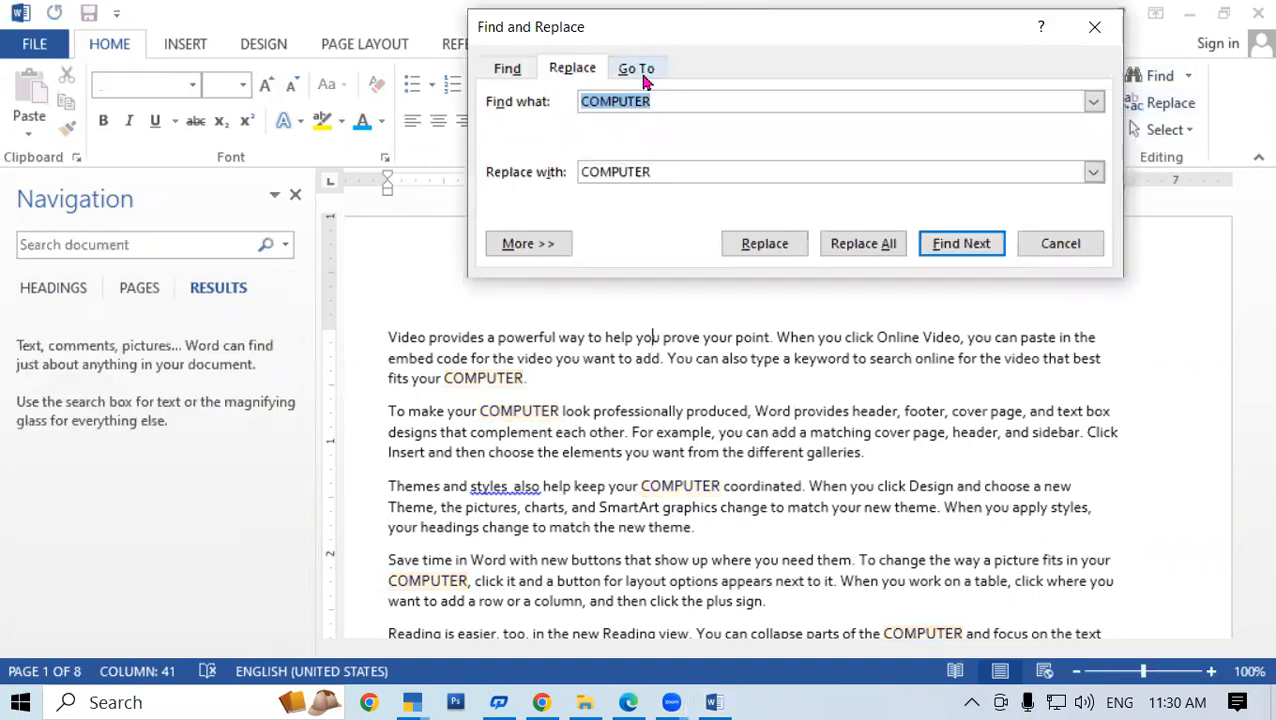
click(642, 68)
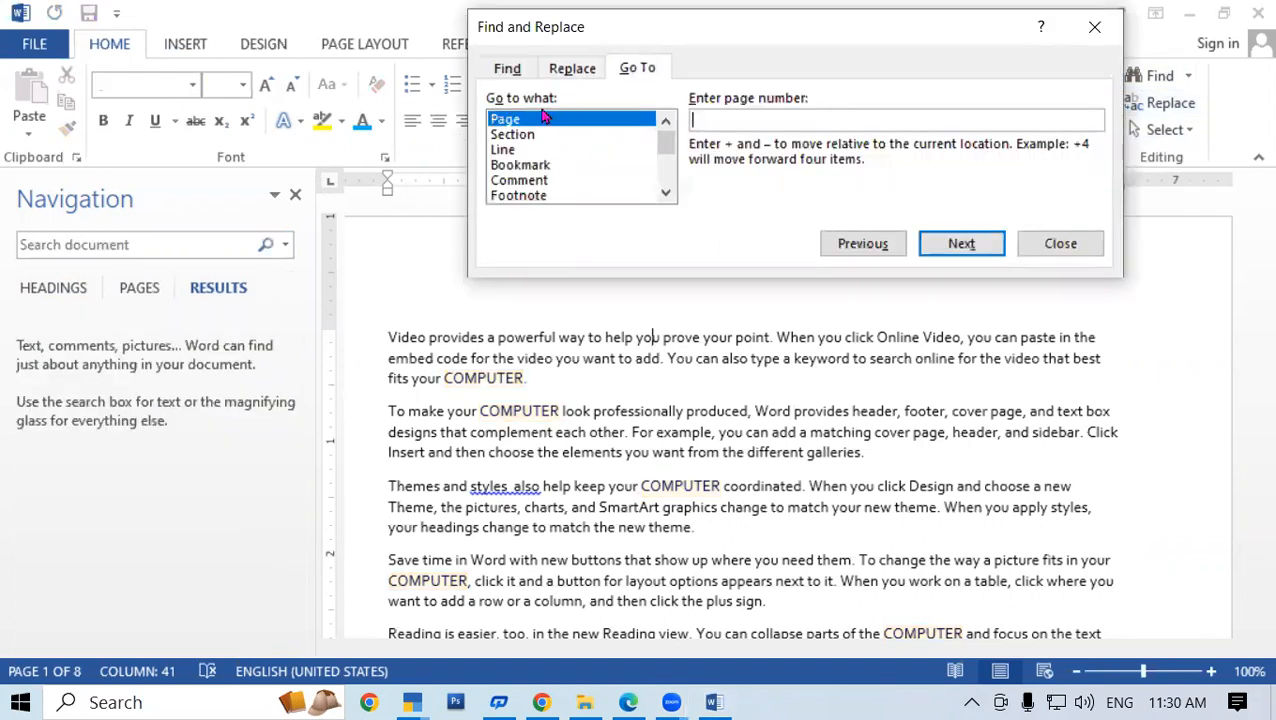
click(1095, 27)
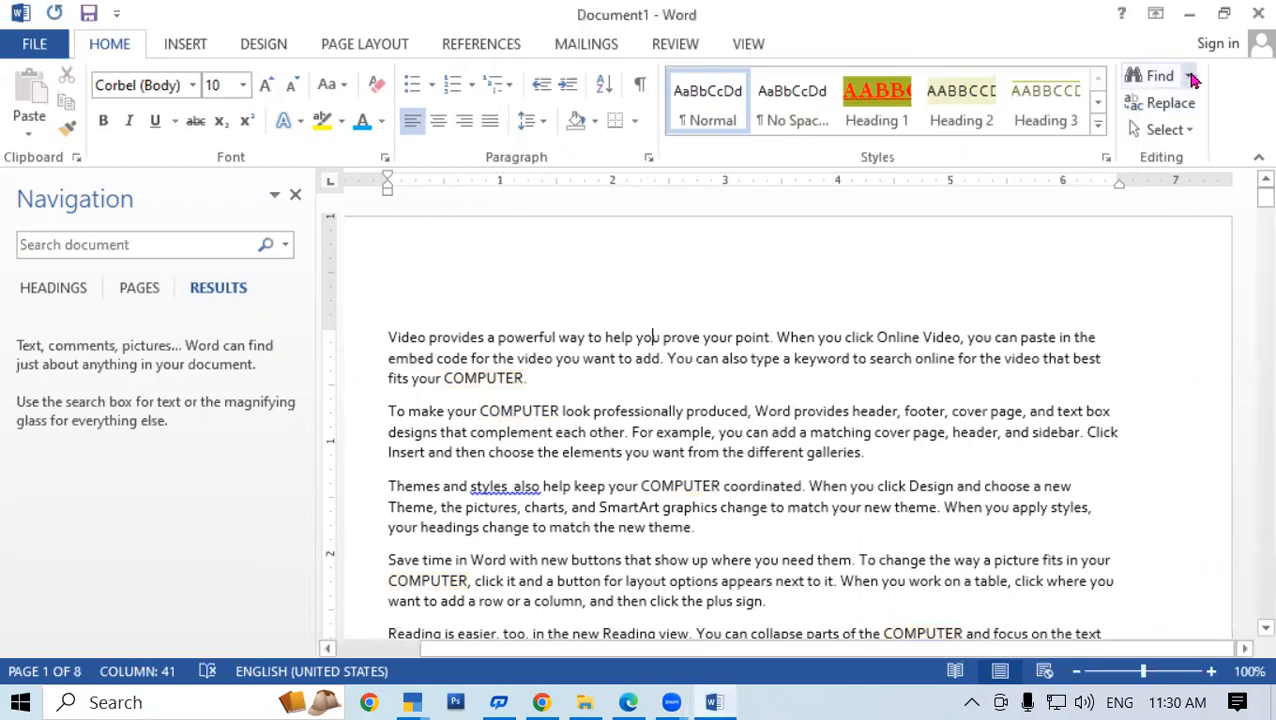
click(1188, 76)
click(1160, 163)
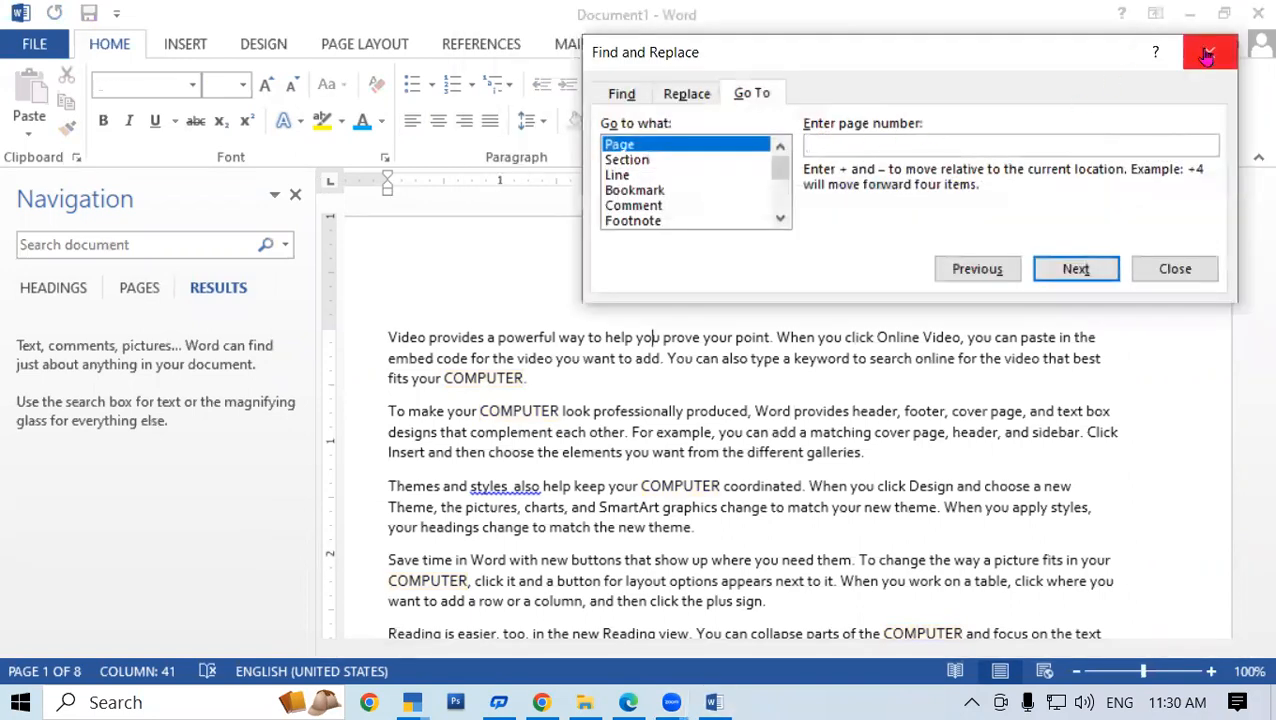
click(1208, 52)
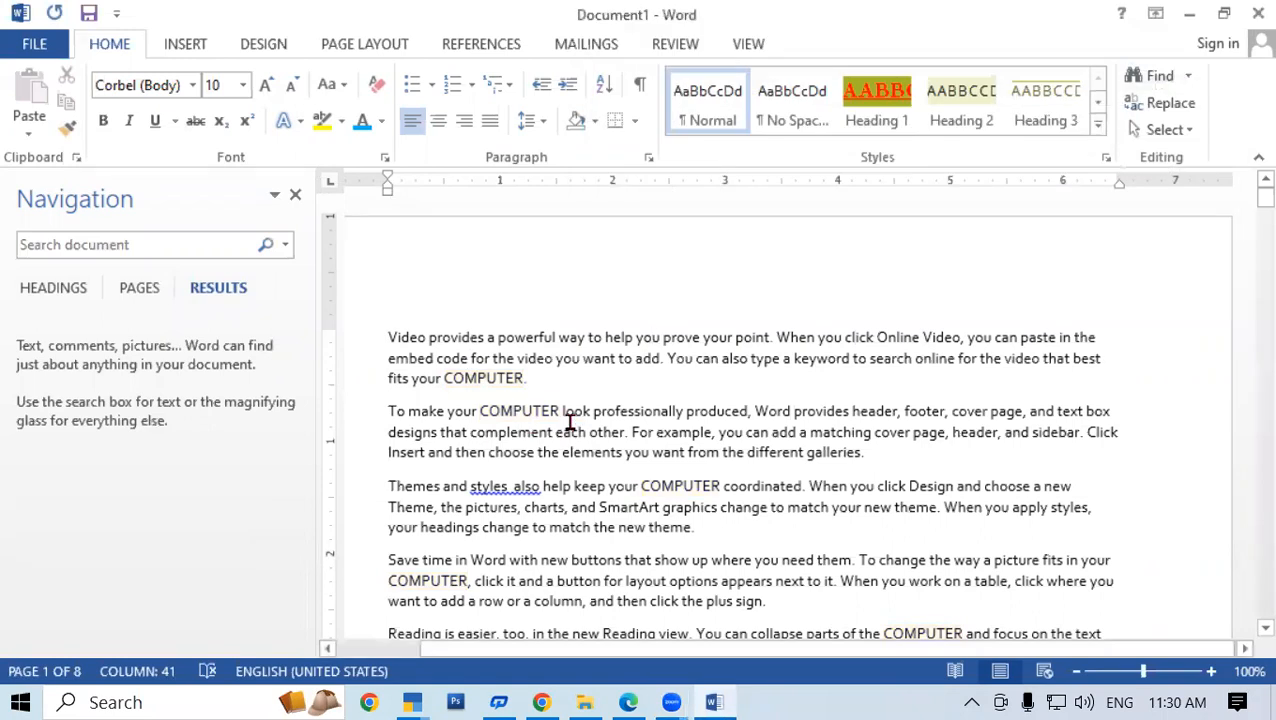
key(ctrl+g)
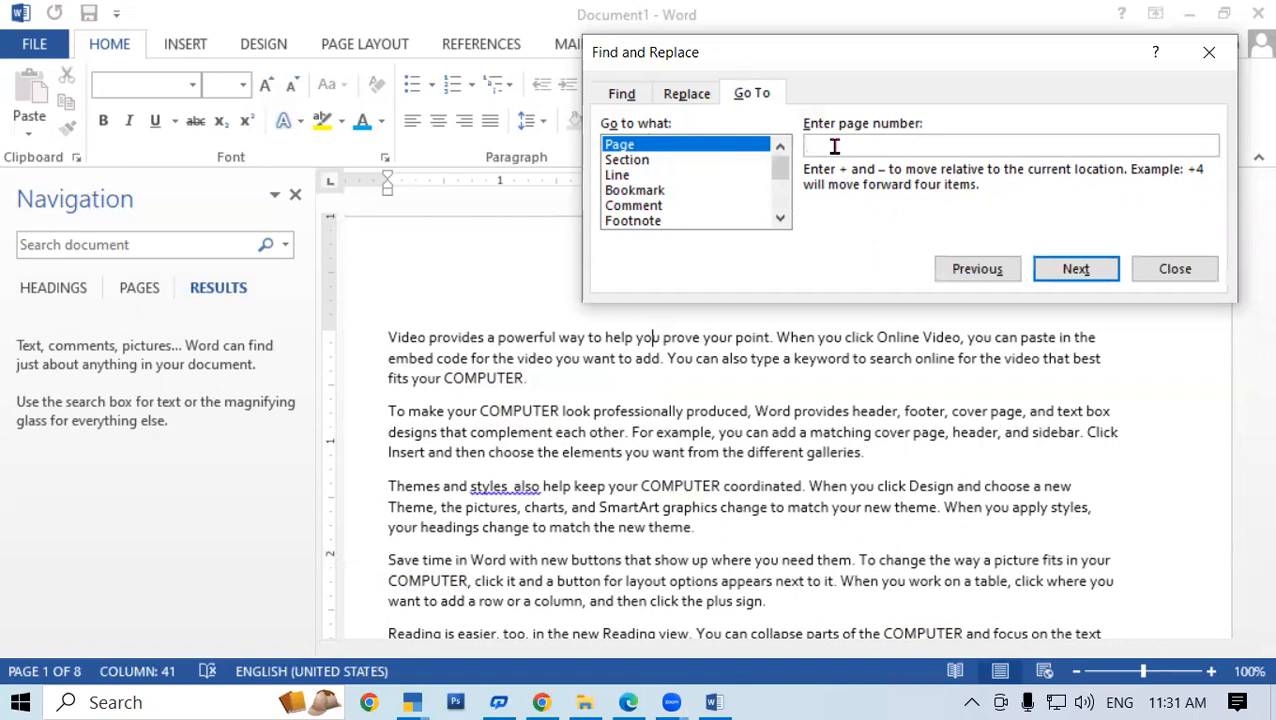
Jump to page 7 with Go To and close the prompt
text(7)
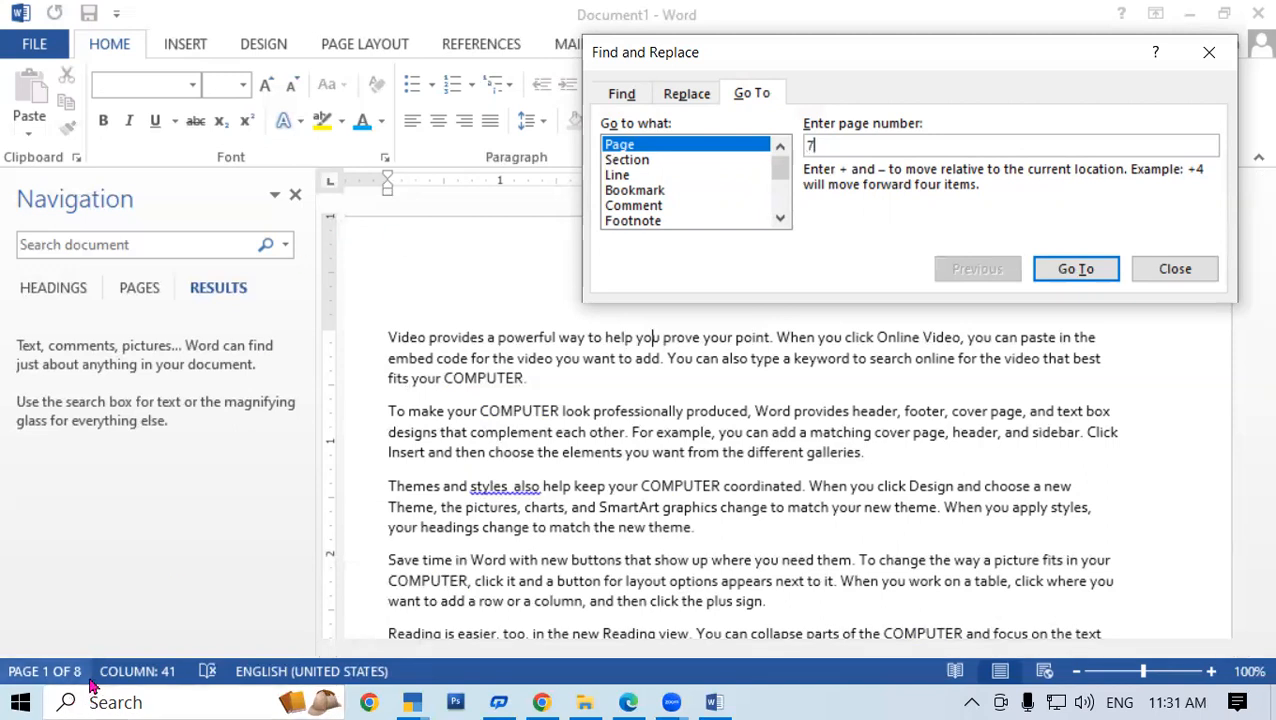
click(1076, 269)
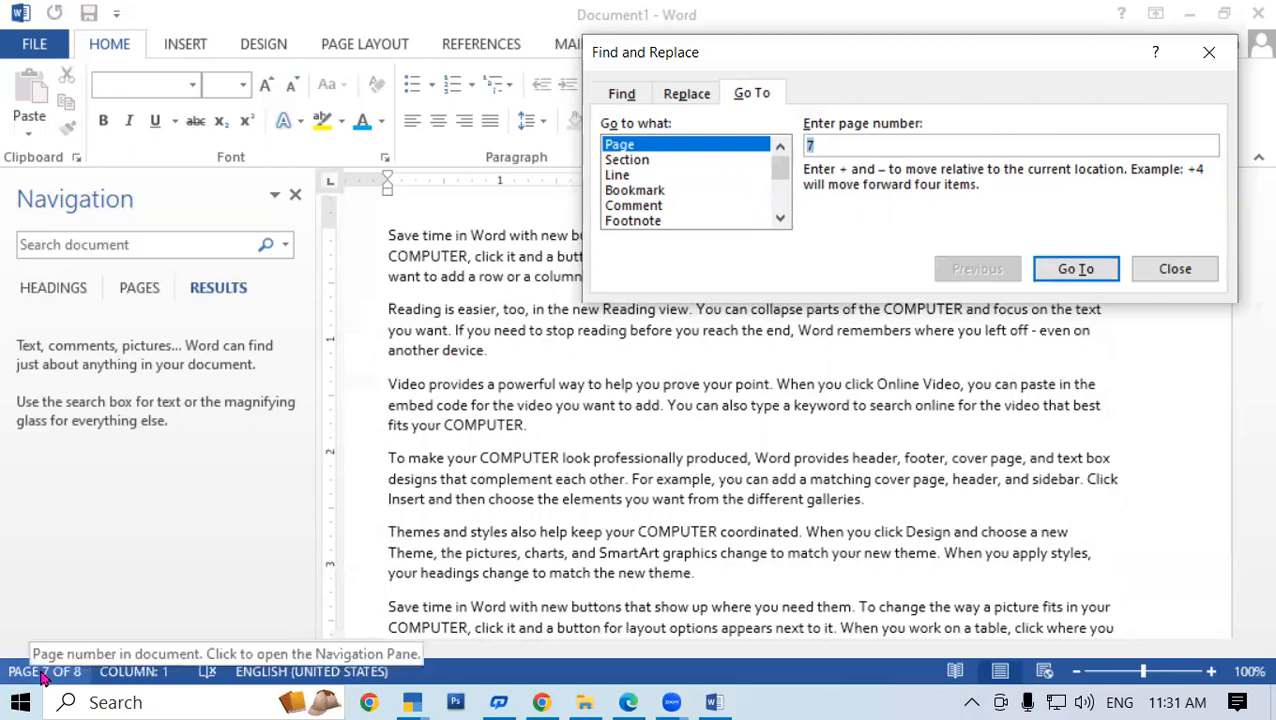
click(1207, 52)
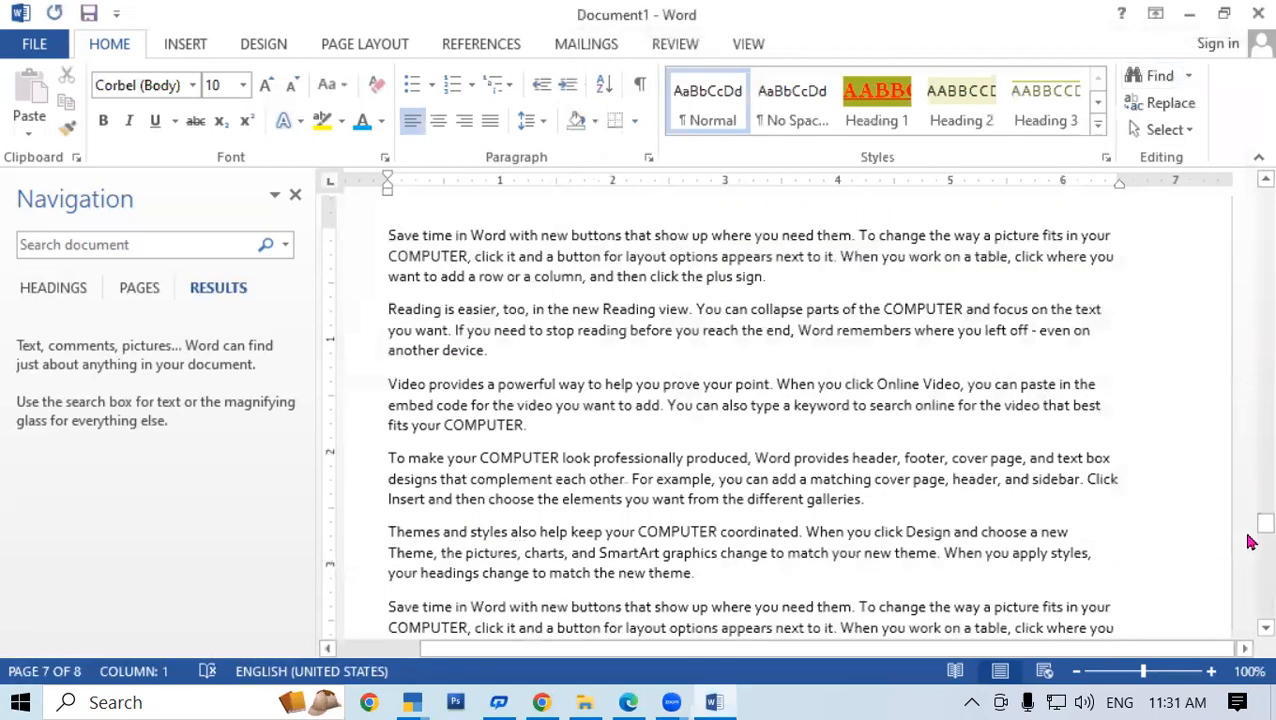
Nudge the scroll slightly and reopen the Go To prompt with Ctrl+G
drag(1251, 536, 1249, 534)
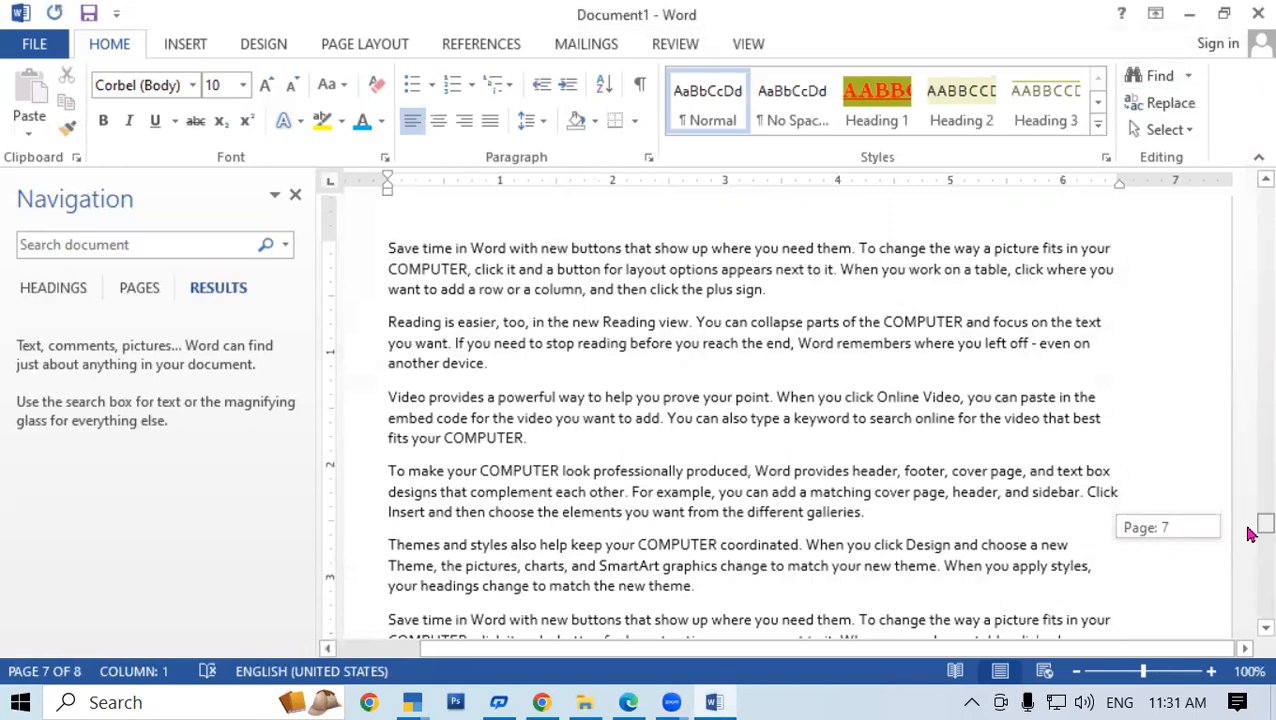
mouse_move(1249, 534)
mouse_down()
mouse_move(1262, 521)
mouse_move(1250, 528)
mouse_up()
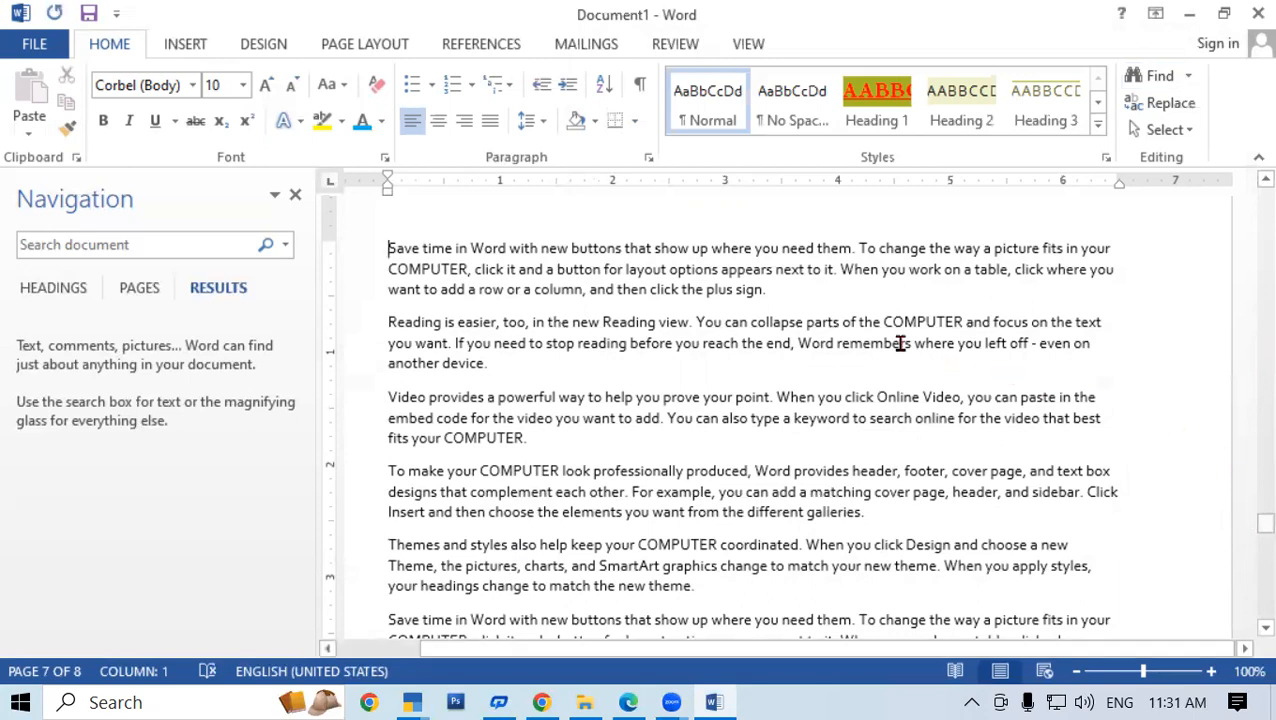
key(ctrl+g)
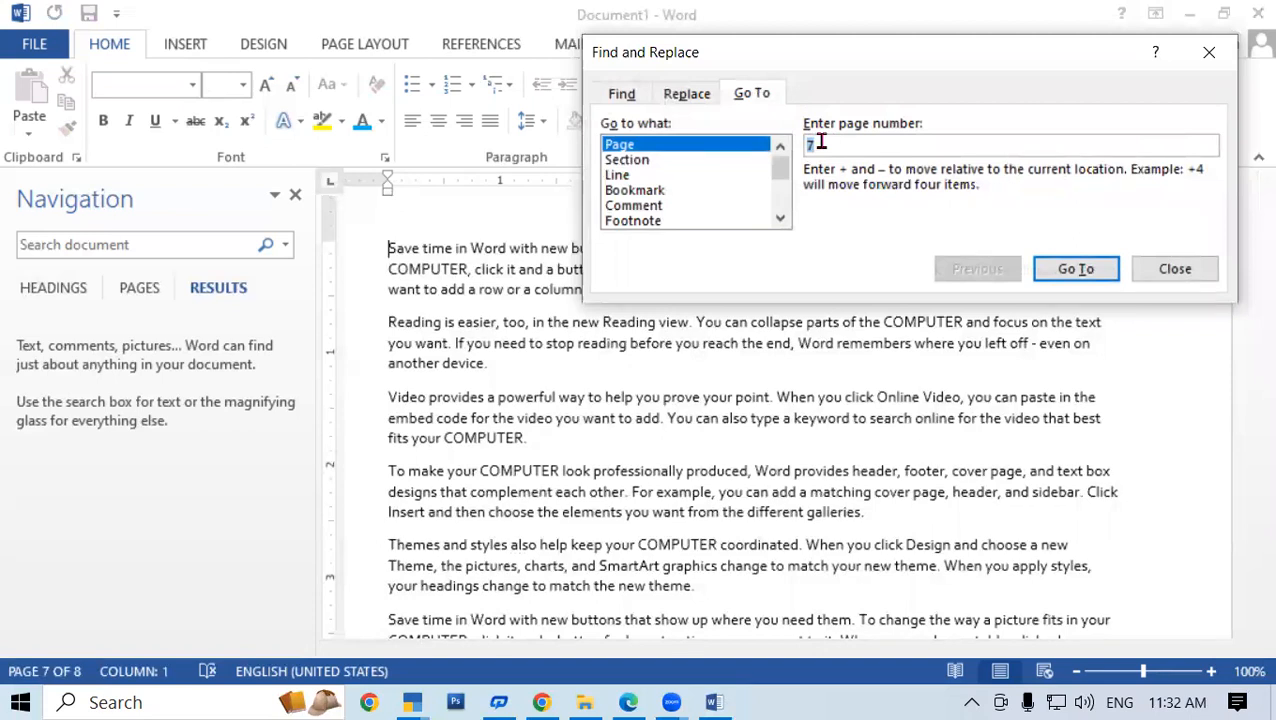
Change the page number from 7 to 4, jump there, and close Go To
key(BackSpace)
text(4)
click(1068, 270)
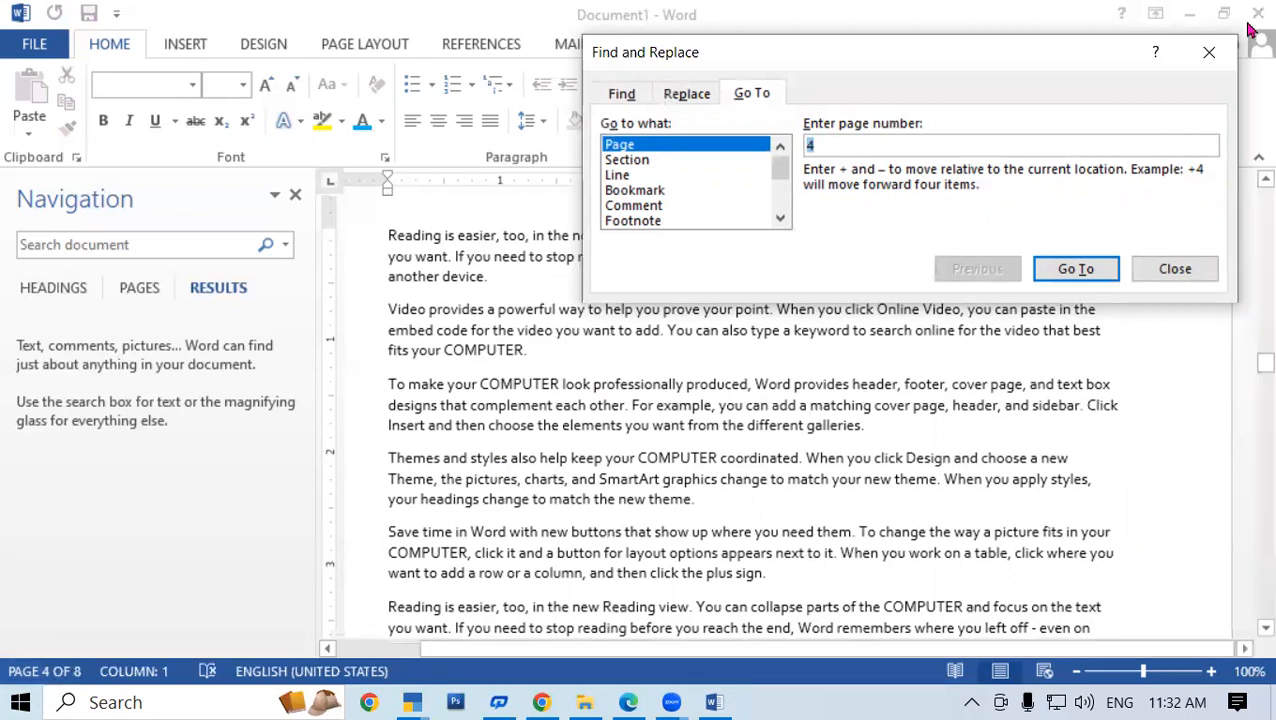
click(1208, 58)
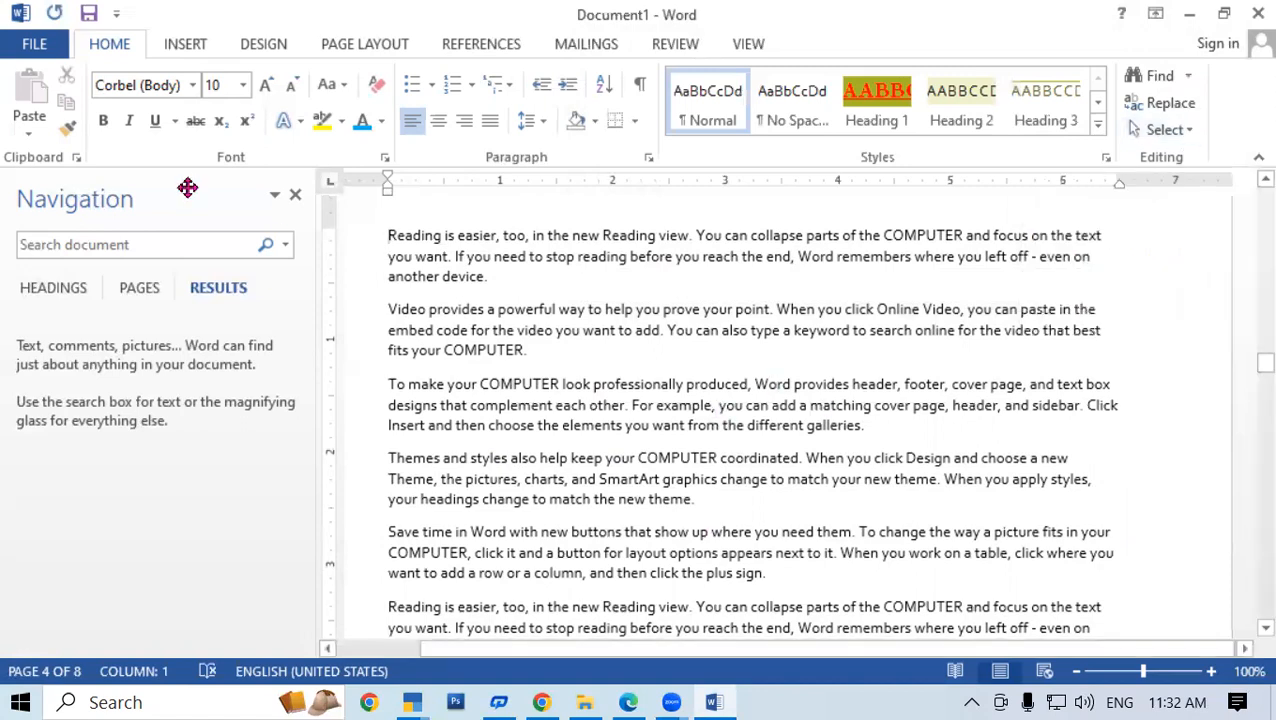
Close the Navigation pane and put the cursor in the 'Reading is easier' paragraph
click(296, 196)
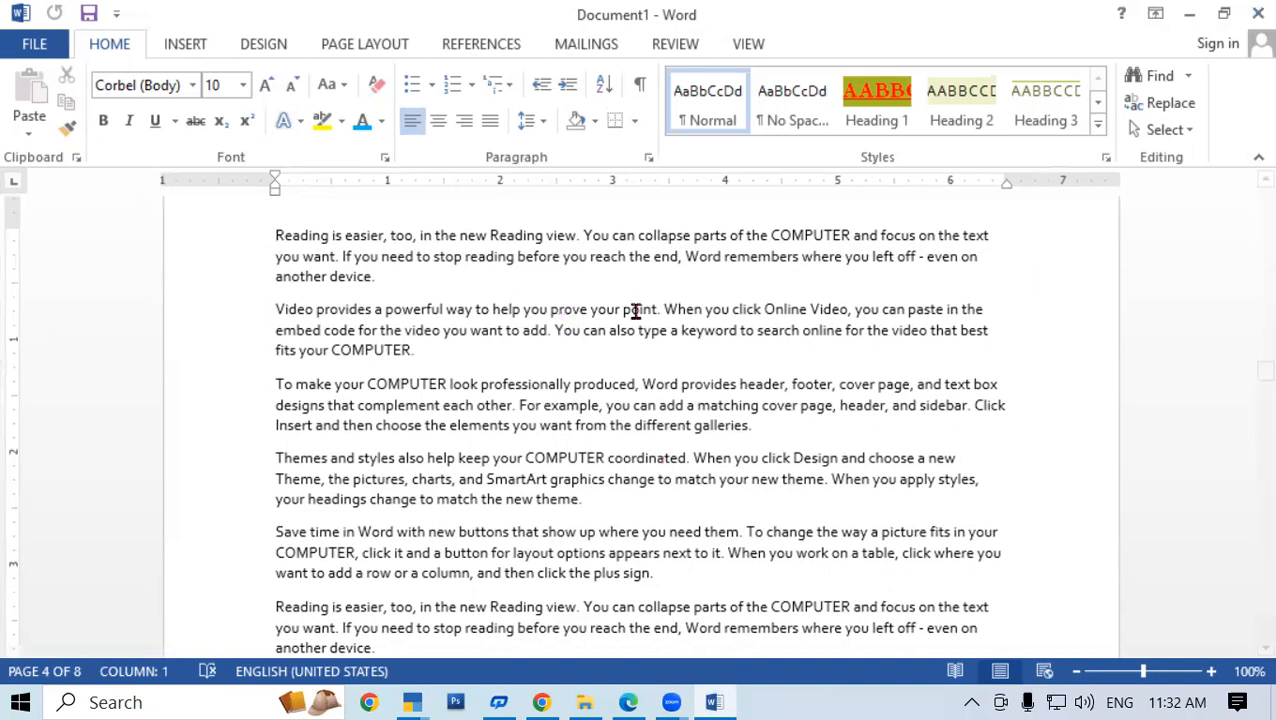
click(306, 237)
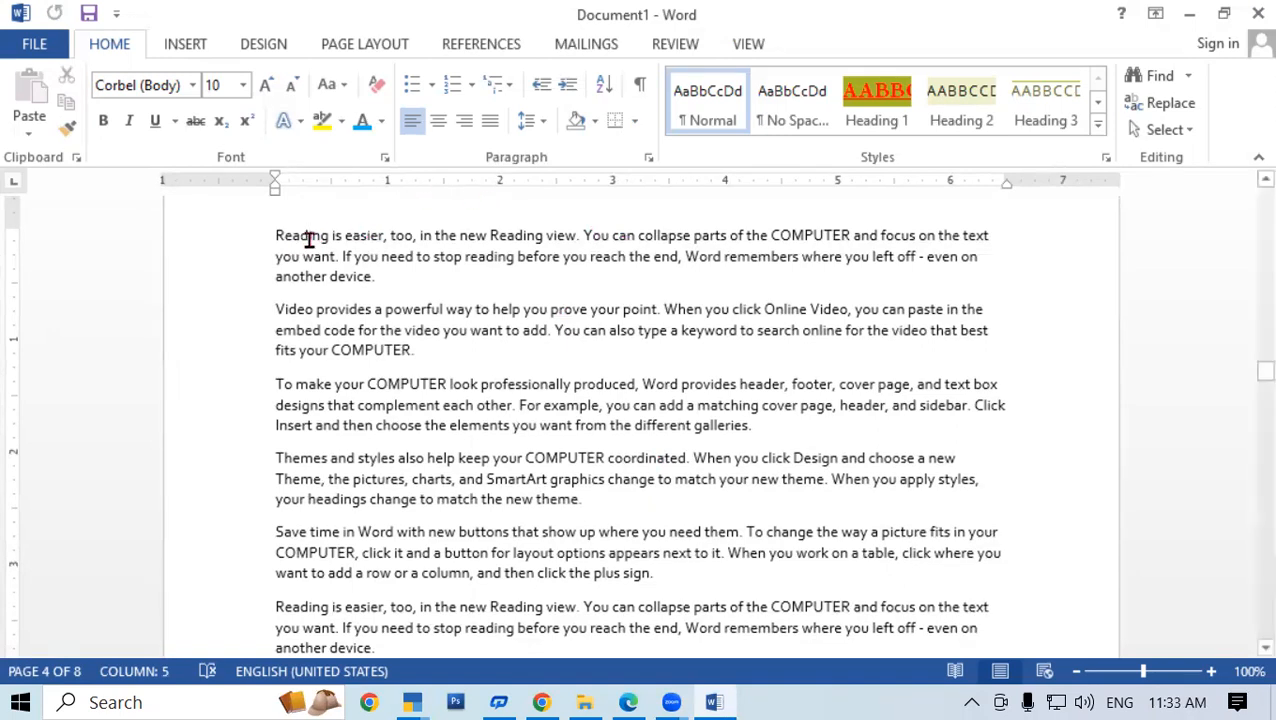
Select the word 'Reading', then the whole first paragraph, clearing each selection
double_click(309, 238)
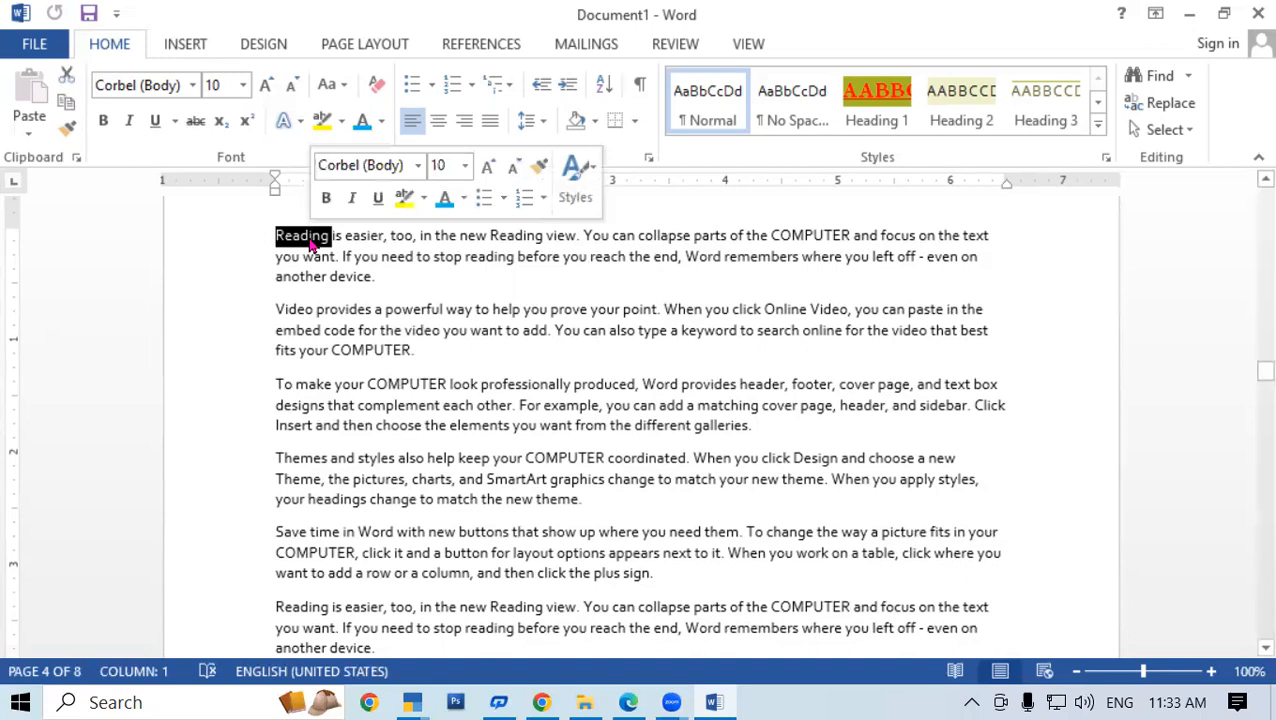
click(383, 310)
triple_click(515, 240)
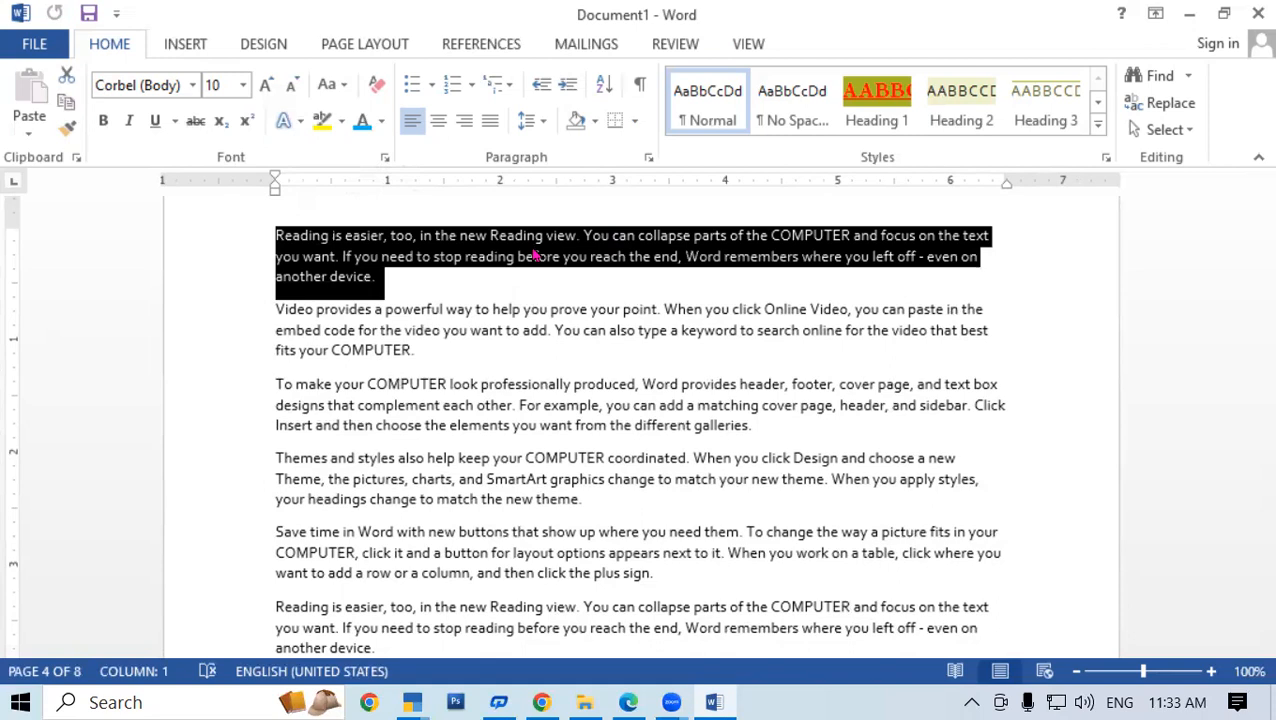
click(722, 426)
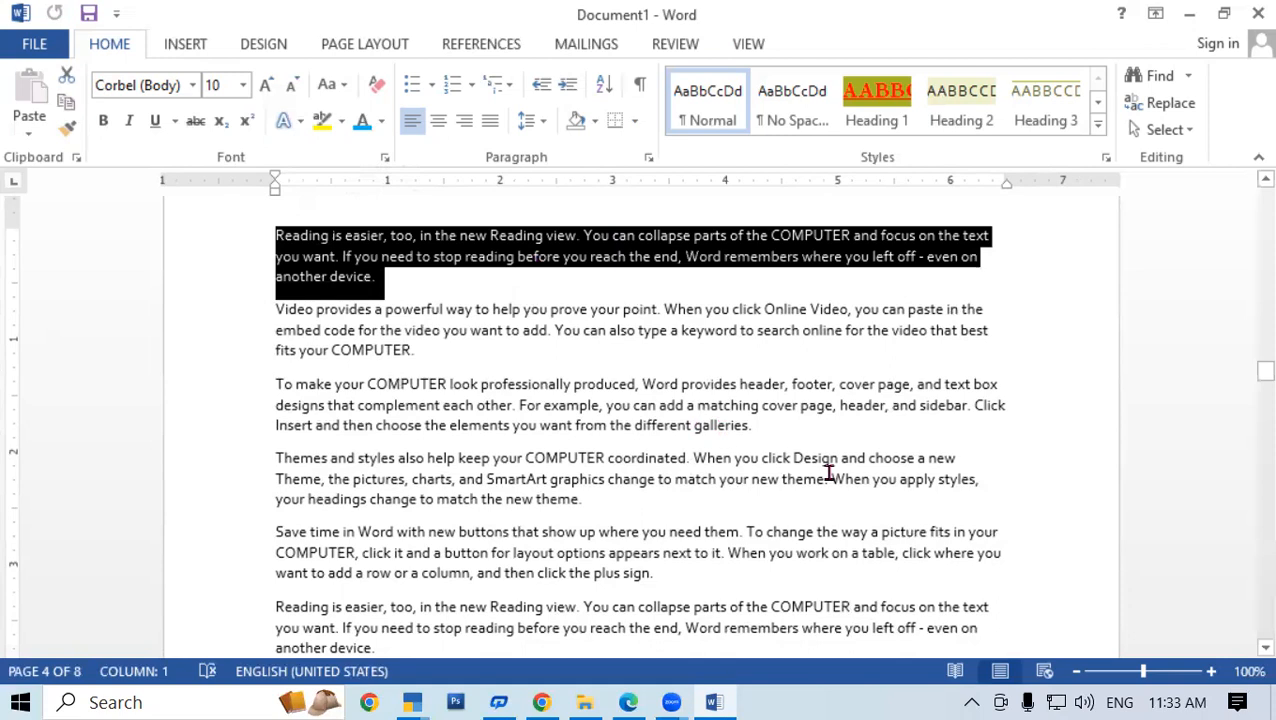
Drag-select the Themes paragraph's last lines, then extend a selection into the Video paragraph
drag(963, 461, 680, 461)
click(669, 285)
shift+click(598, 308)
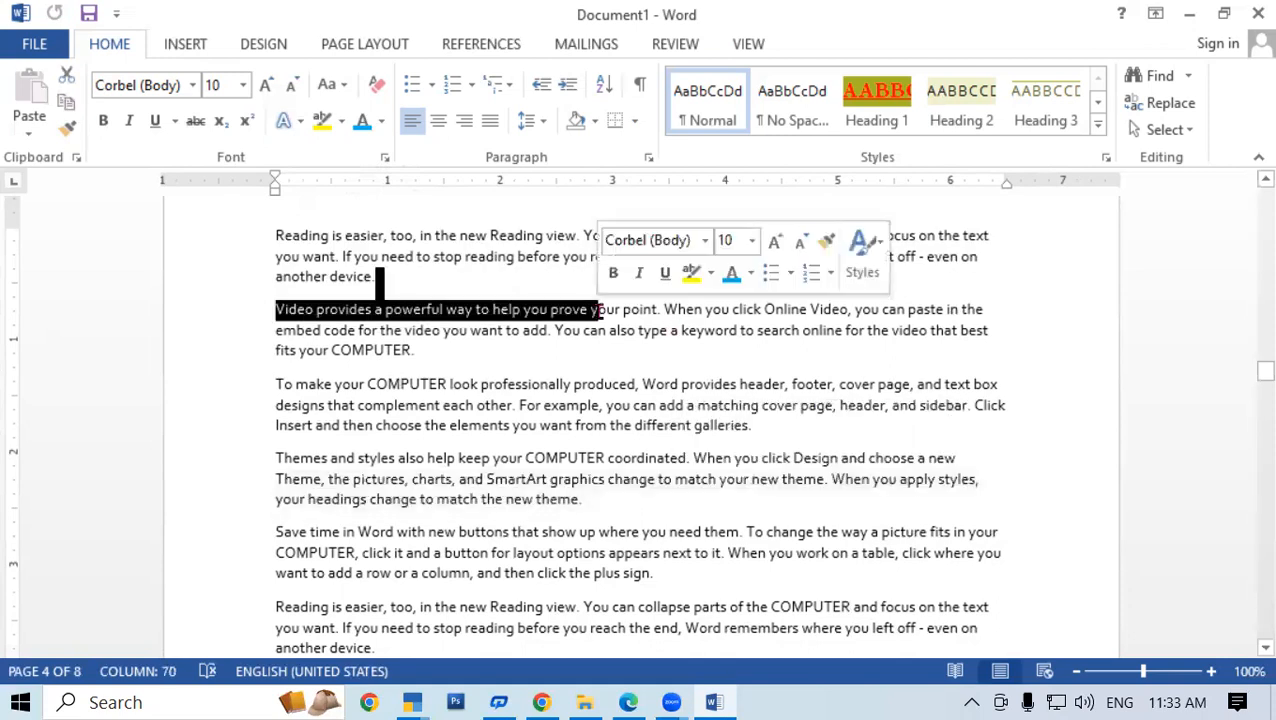
click(767, 405)
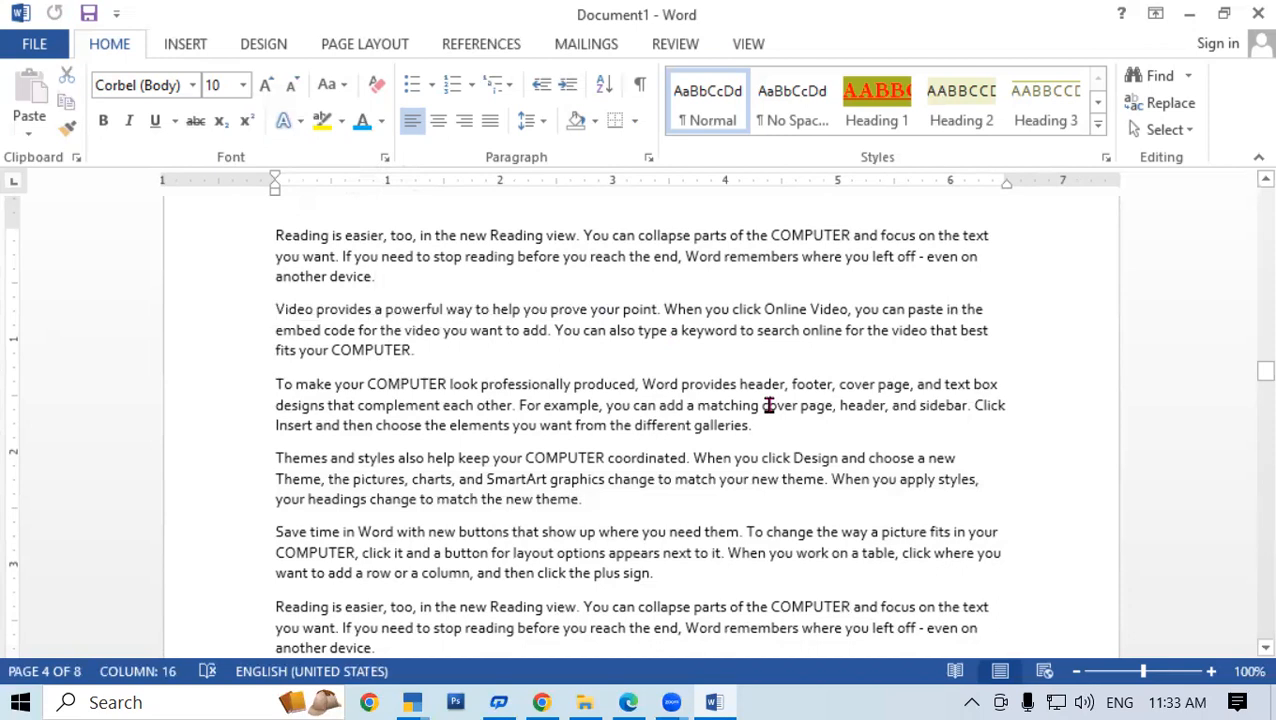
Select the sentence 'You can also type', then all text with Ctrl+A, and deselect
ctrl+click(672, 345)
click(695, 421)
key(ctrl+a)
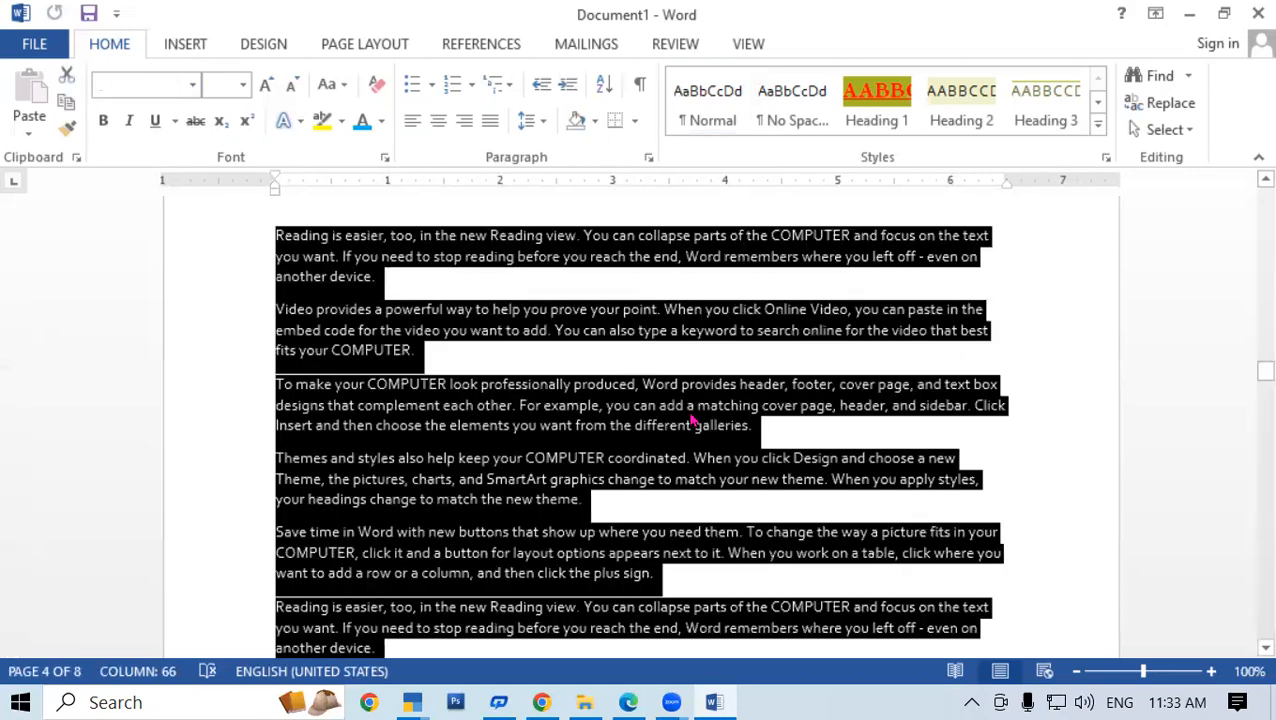
click(1048, 338)
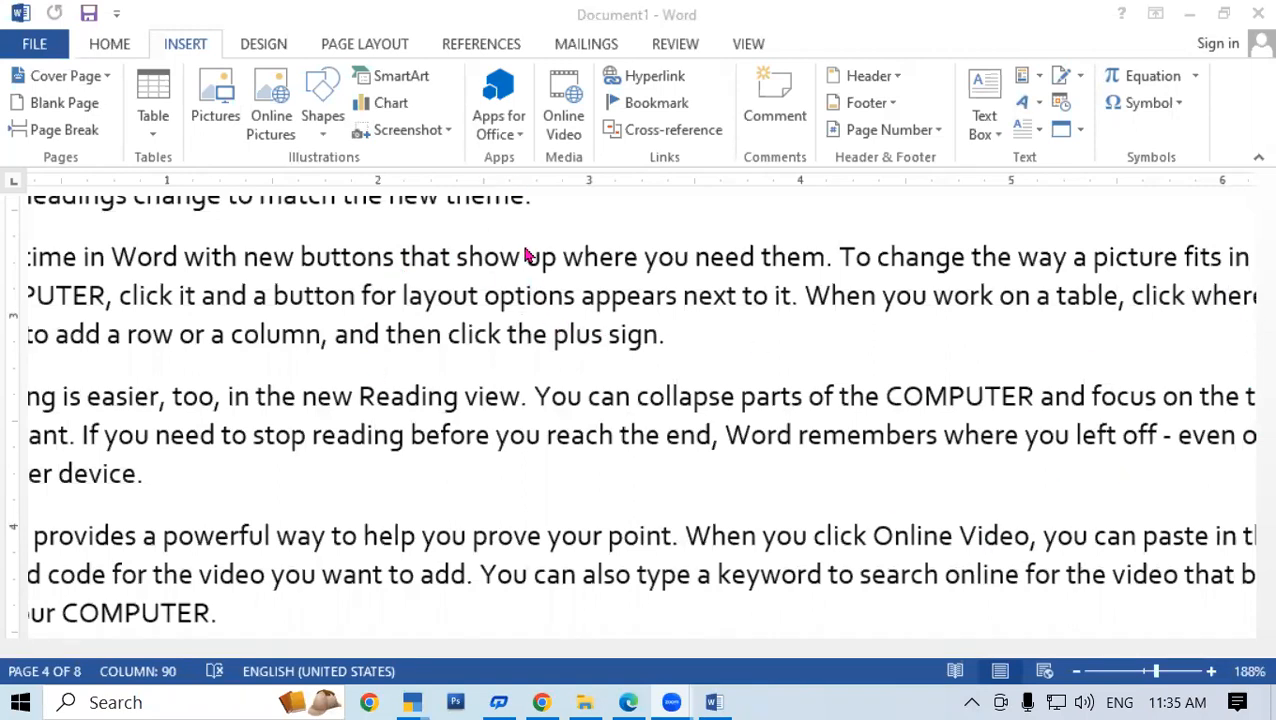
drag(527, 256, 1005, 573)
click(661, 455)
scroll(1003, 573, down, 4)
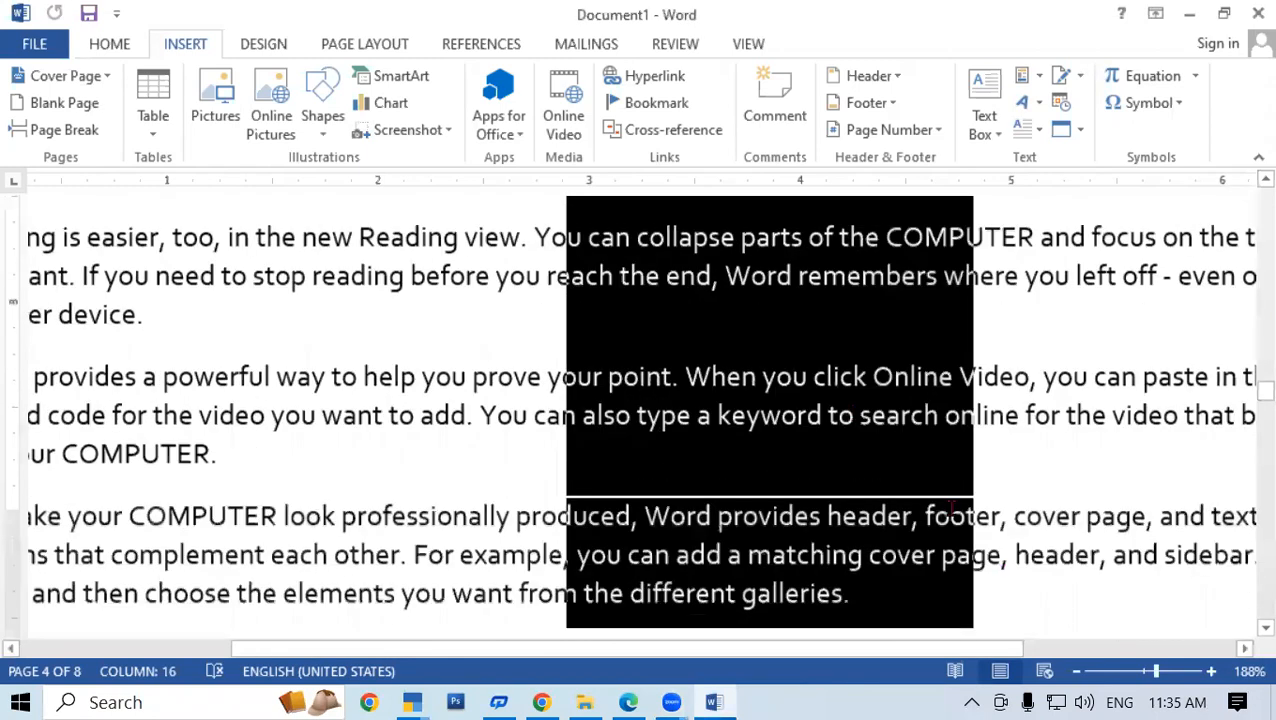
scroll(983, 336, up, 5)
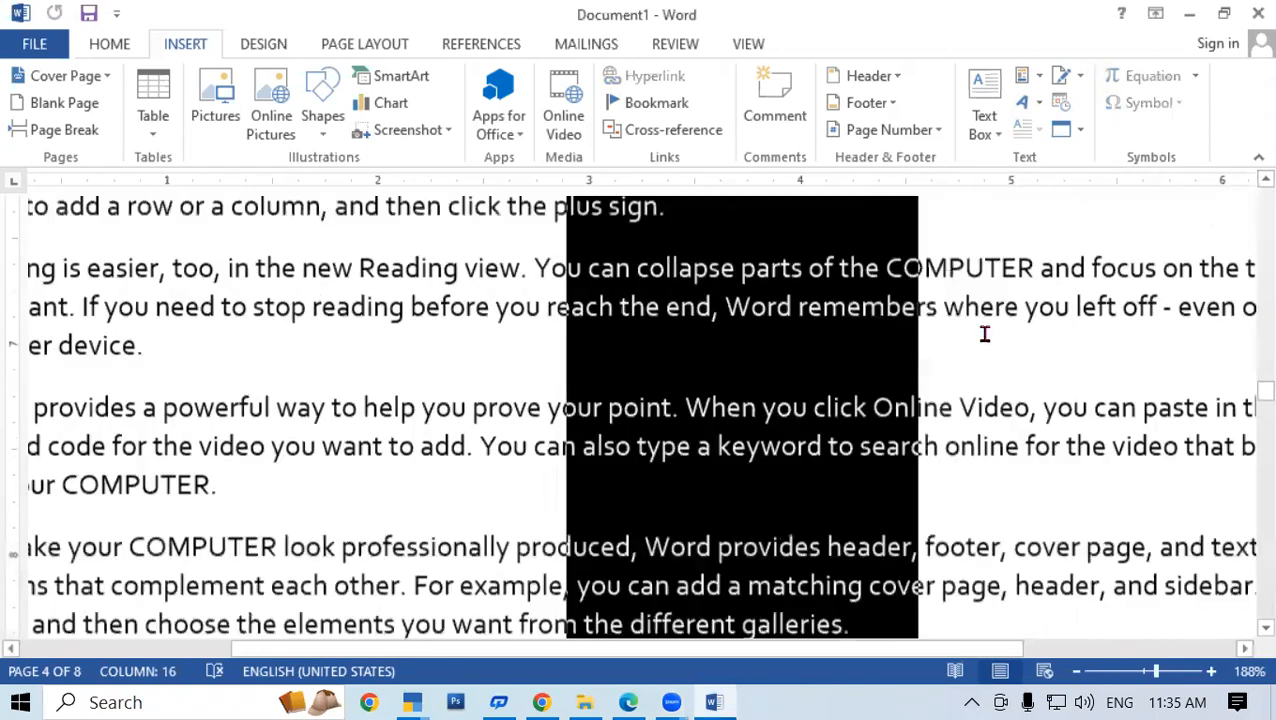
scroll(805, 342, down, 3)
scroll(805, 342, up, 2)
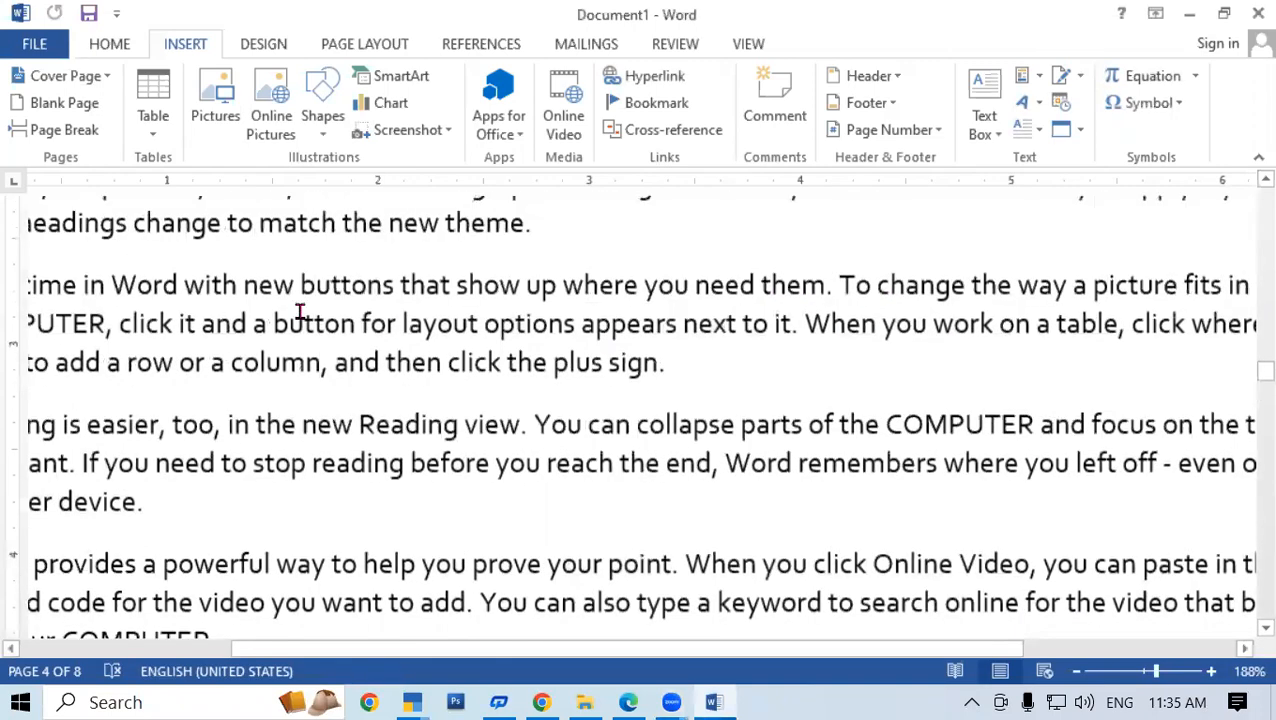
drag(259, 270, 440, 566)
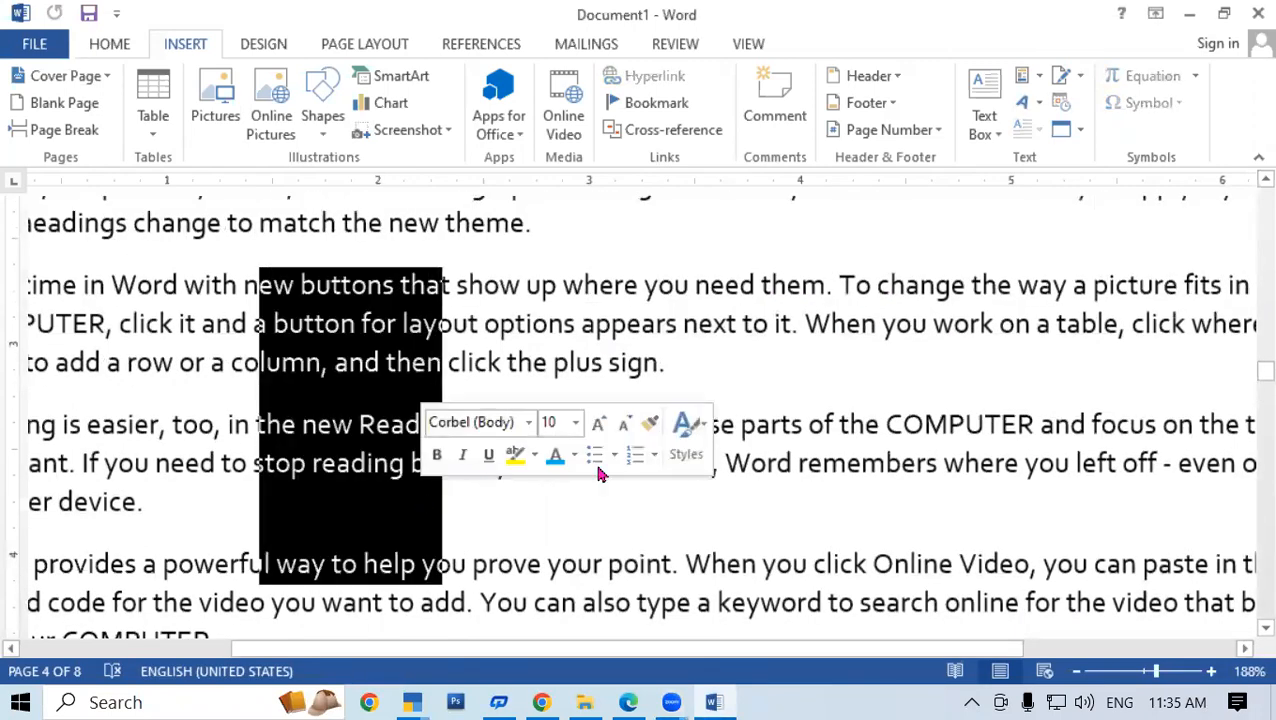
click(797, 463)
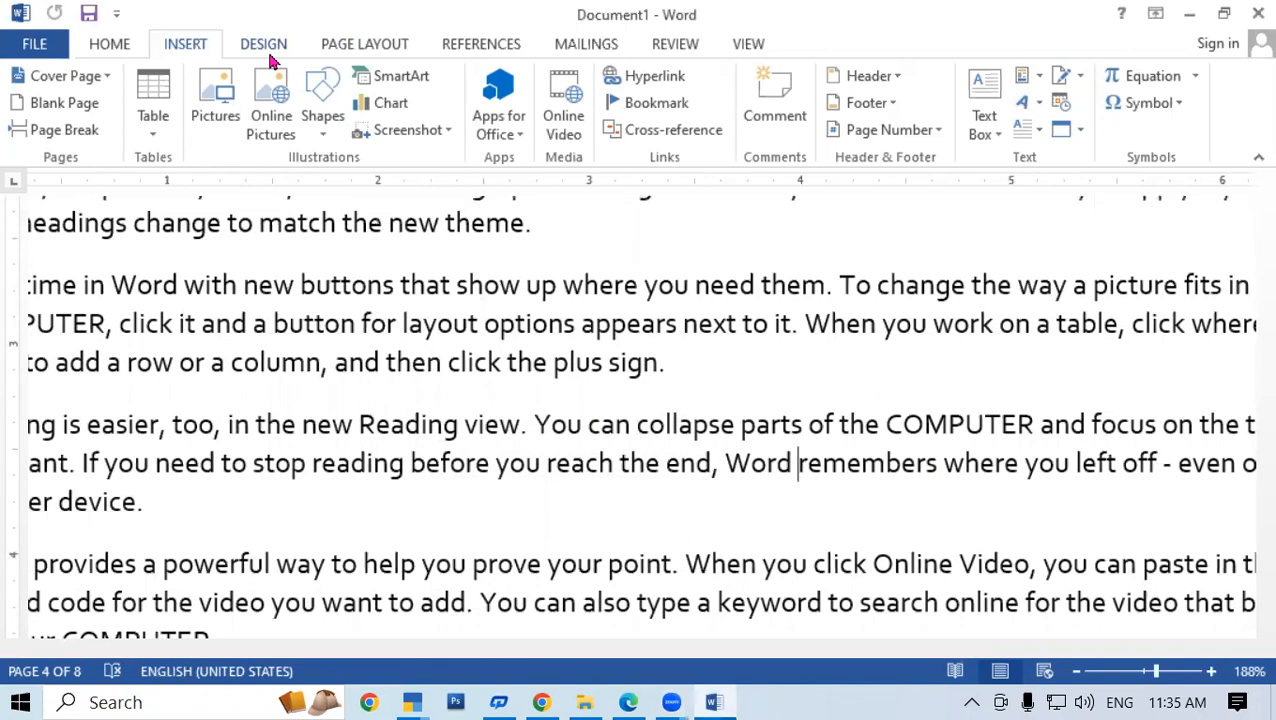
Show and dismiss KeyTips, then choose Home > Select > Select All
key(alt)
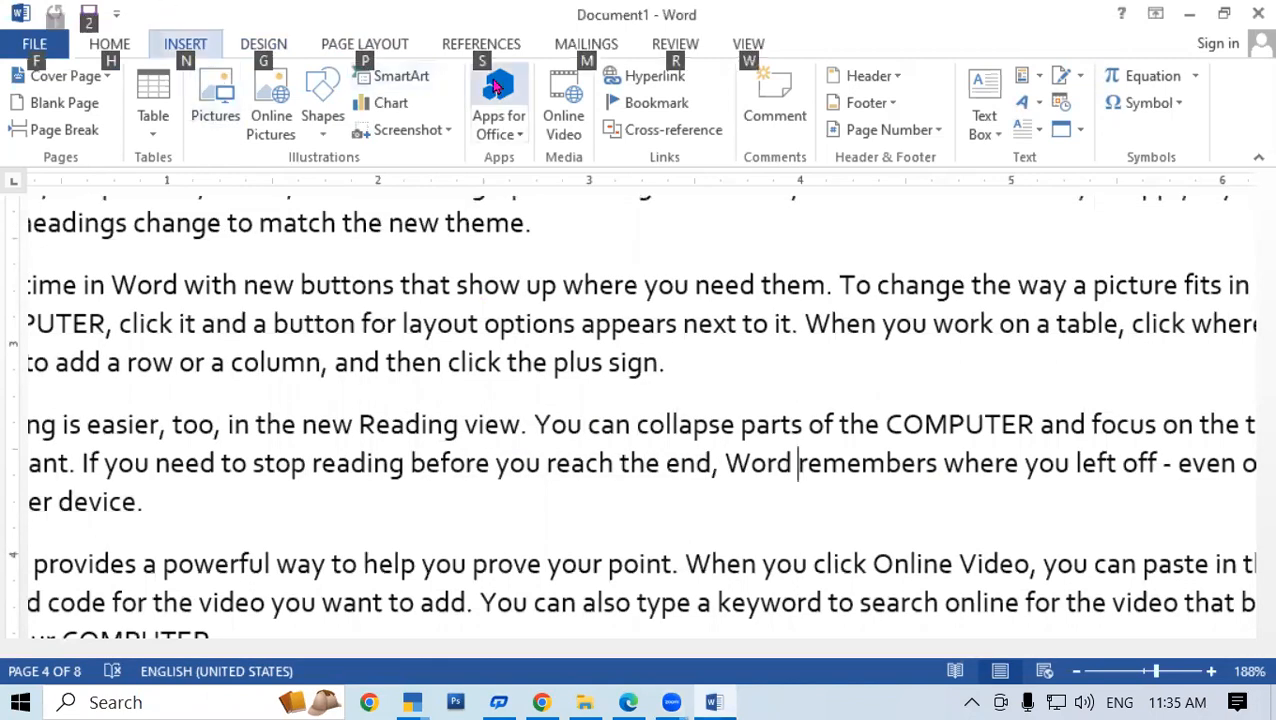
key(Escape)
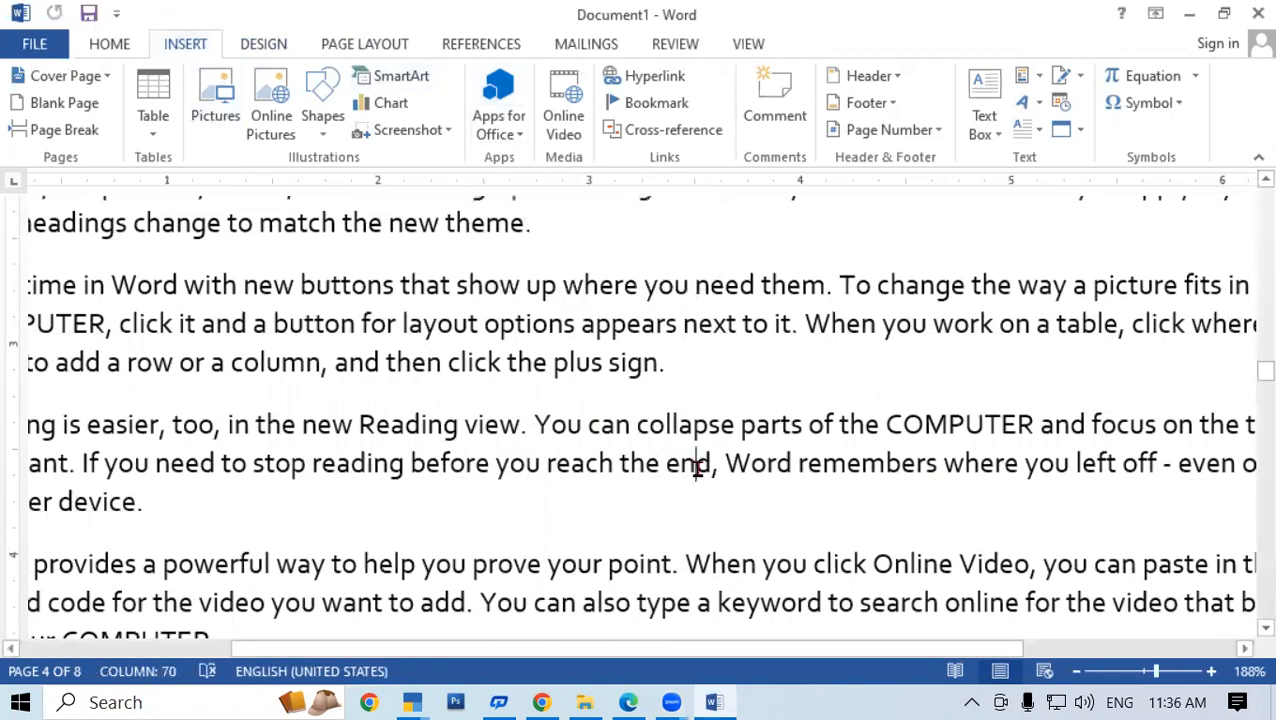
click(120, 48)
click(1190, 133)
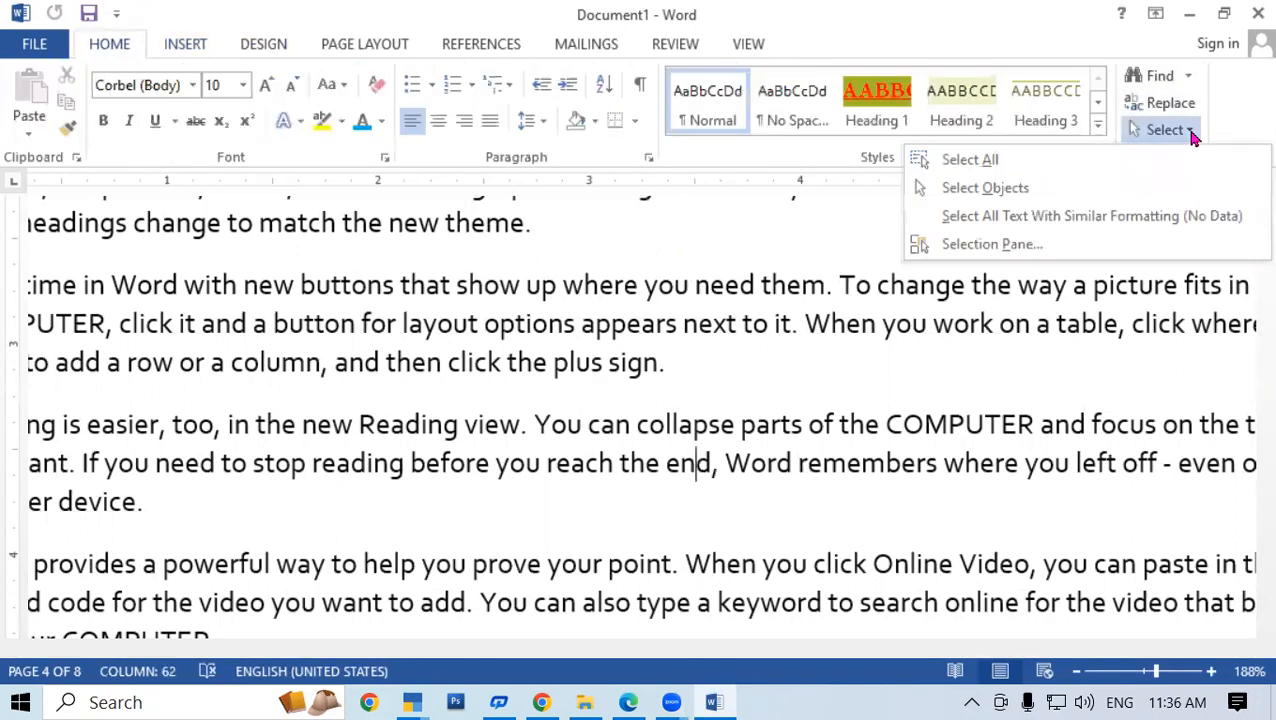
click(997, 167)
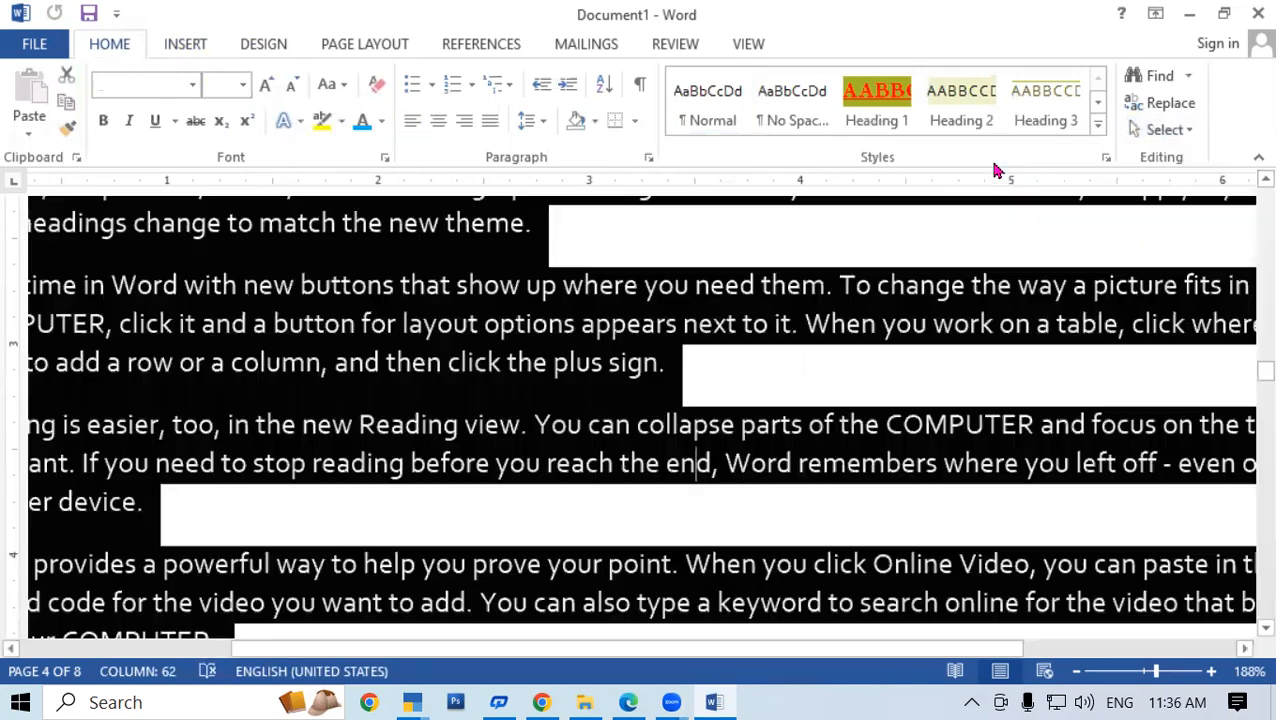
Scroll through the fully selected text, then deselect it
scroll(900, 342, down, 1)
scroll(930, 360, up, 2)
scroll(968, 384, down, 3)
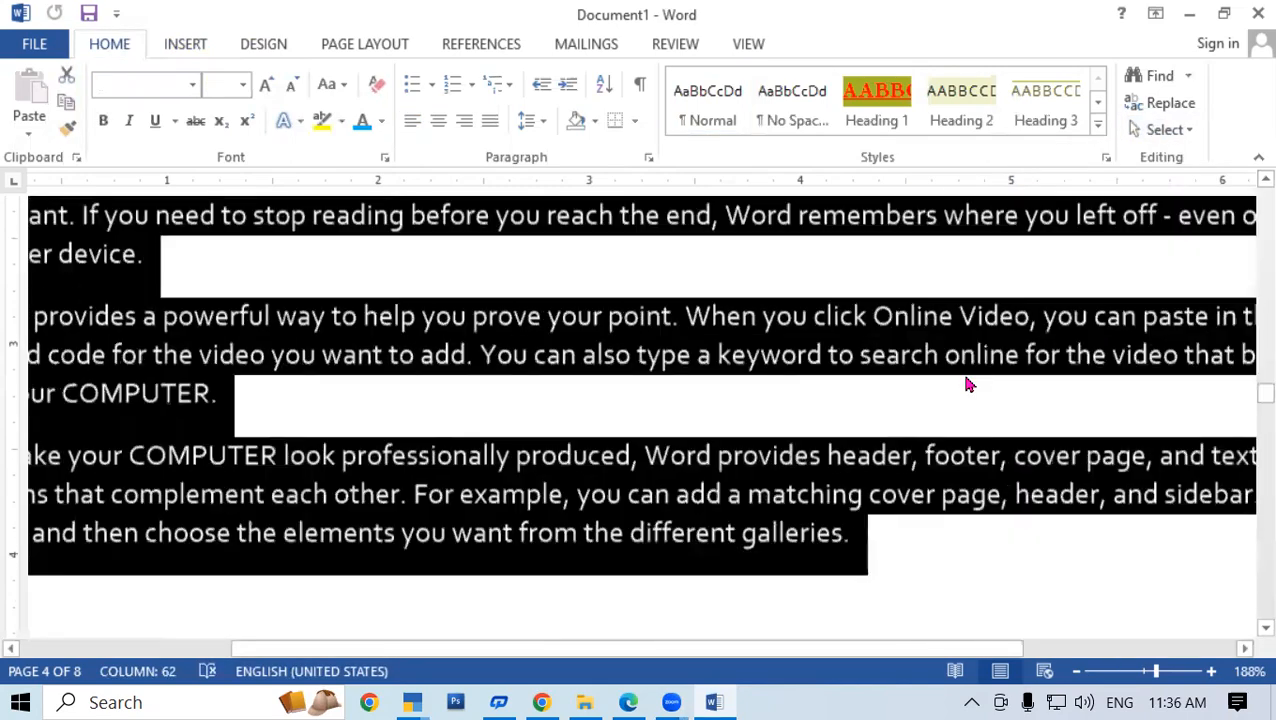
scroll(968, 384, down, 2)
scroll(968, 373, up, 4)
scroll(968, 378, down, 3)
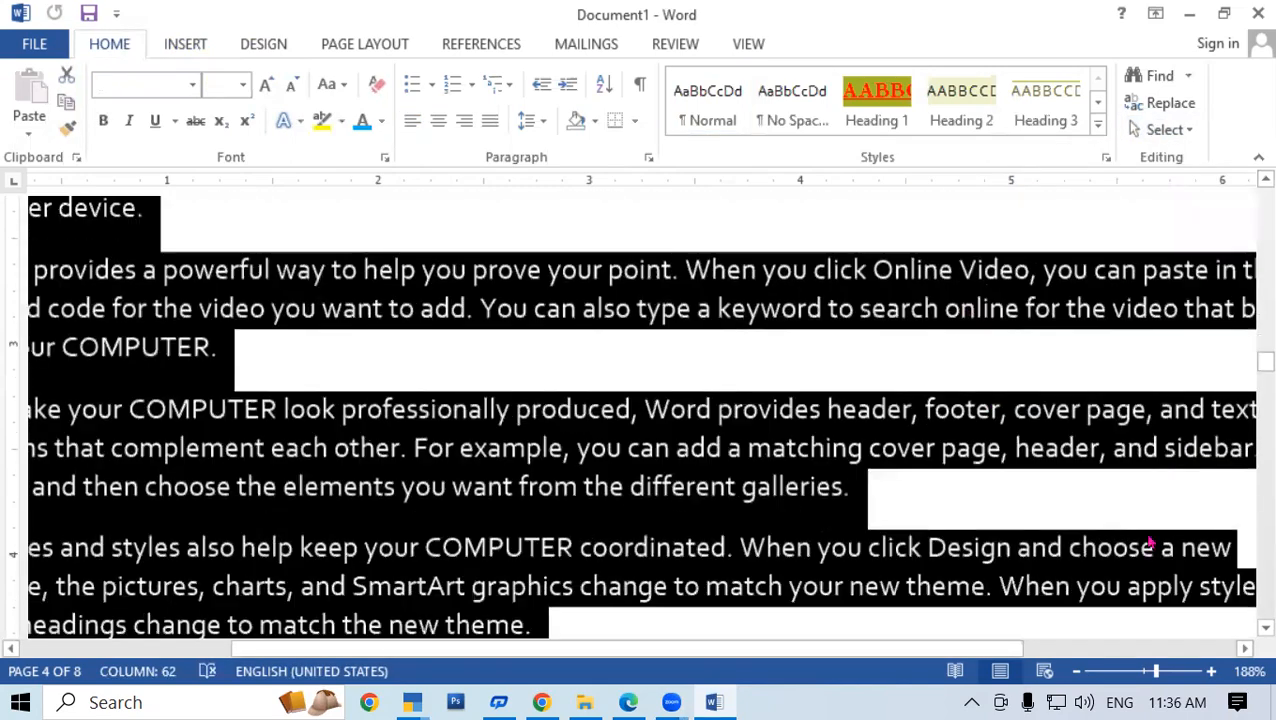
ctrl+scroll(1142, 560, down, 8)
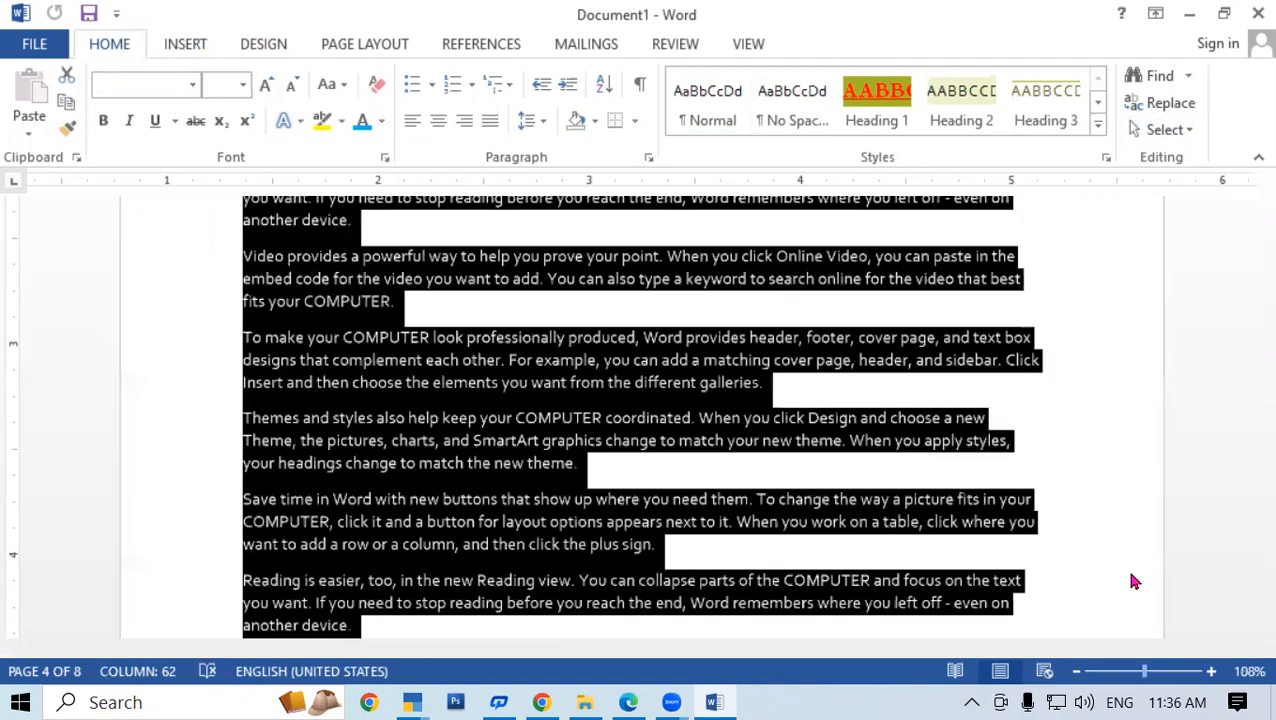
click(1110, 412)
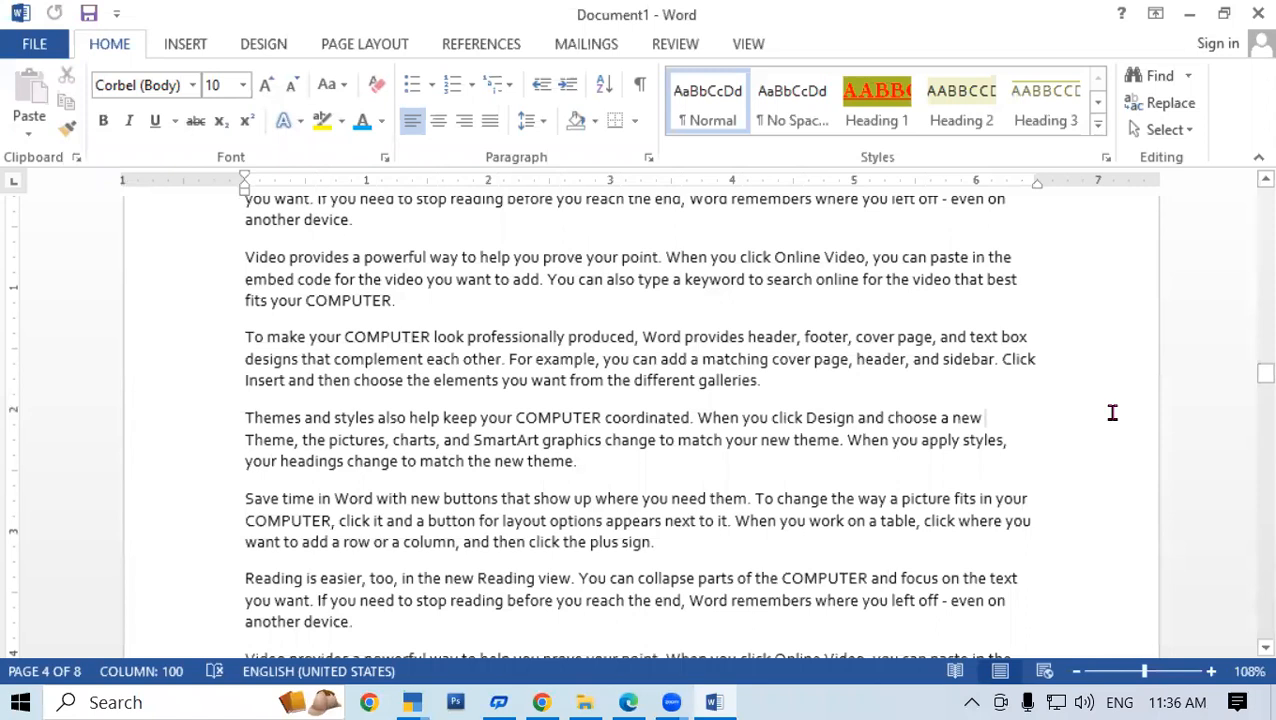
click(1189, 131)
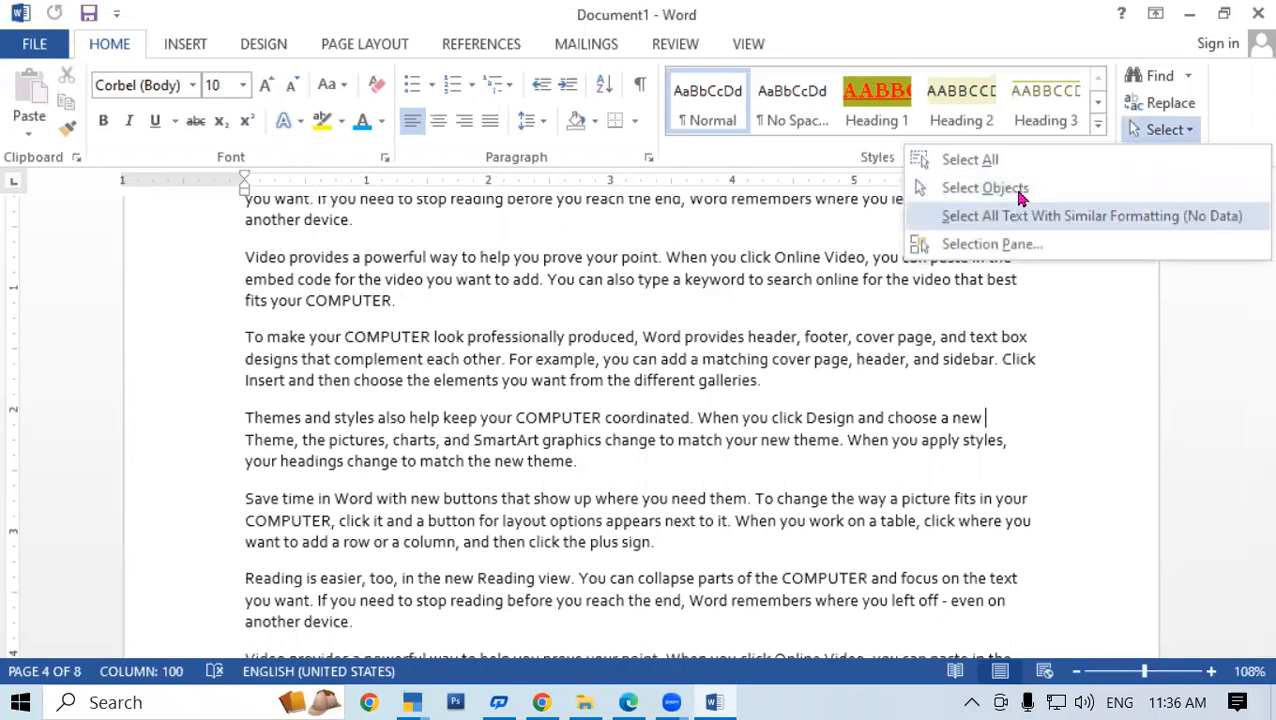
click(977, 188)
drag(557, 257, 850, 570)
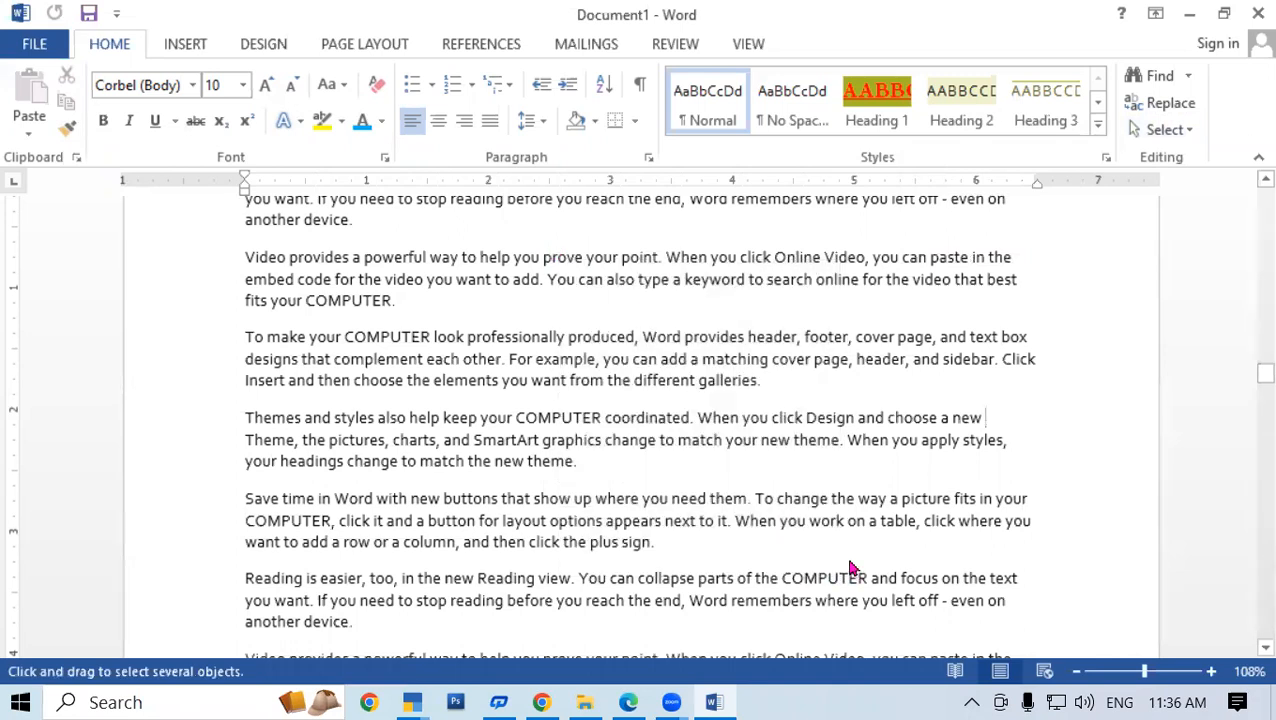
alt+click(607, 299)
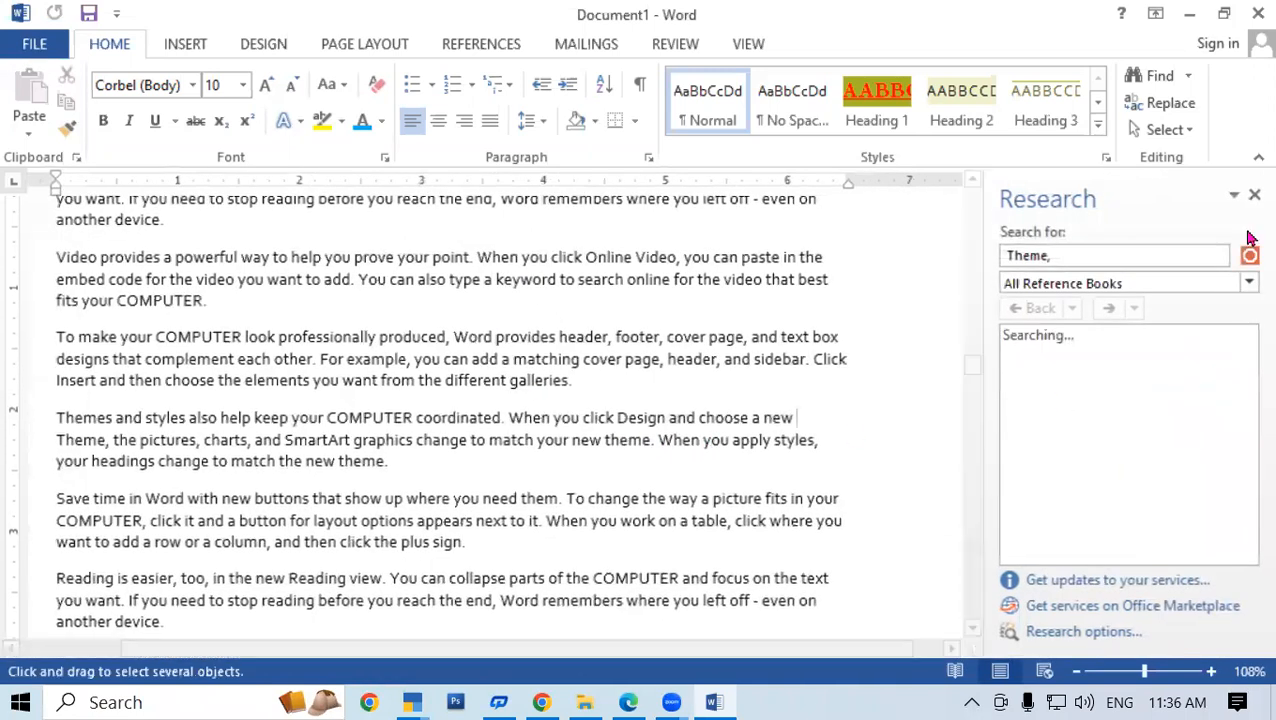
click(1254, 195)
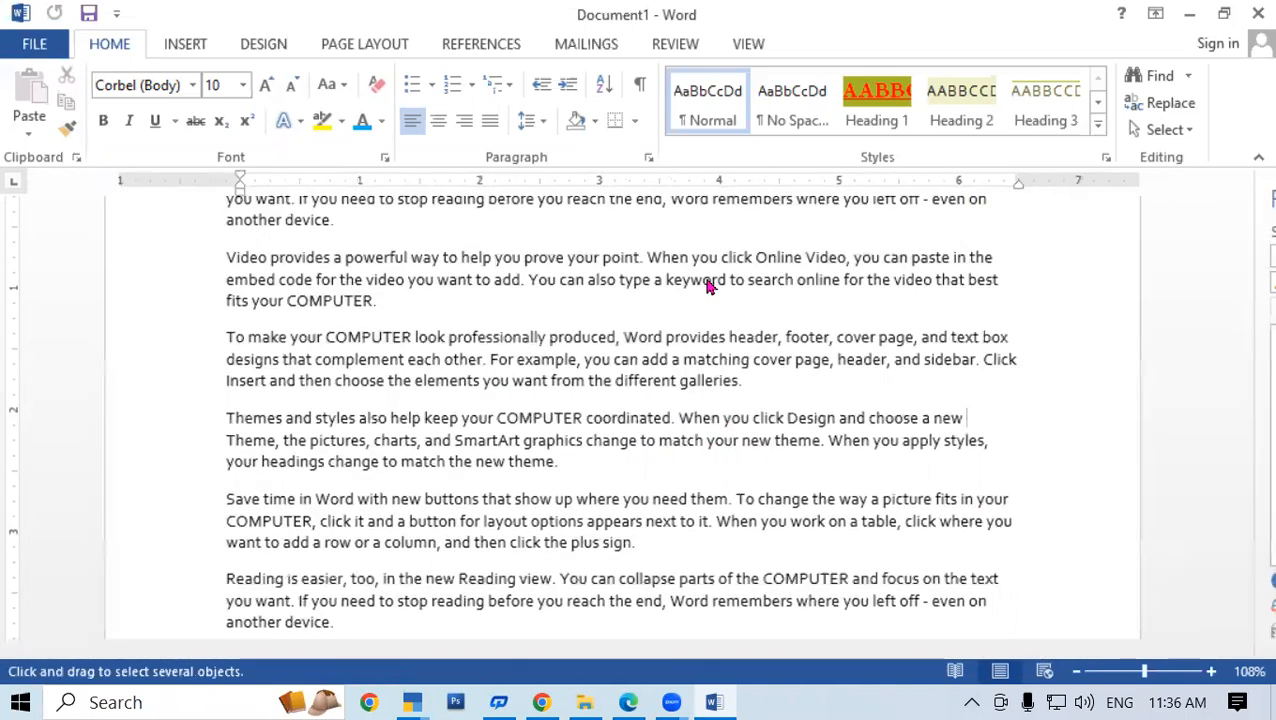
drag(594, 253, 857, 570)
drag(592, 248, 776, 526)
drag(786, 415, 470, 448)
scroll(604, 345, up, 5)
scroll(613, 343, down, 7)
drag(561, 347, 748, 554)
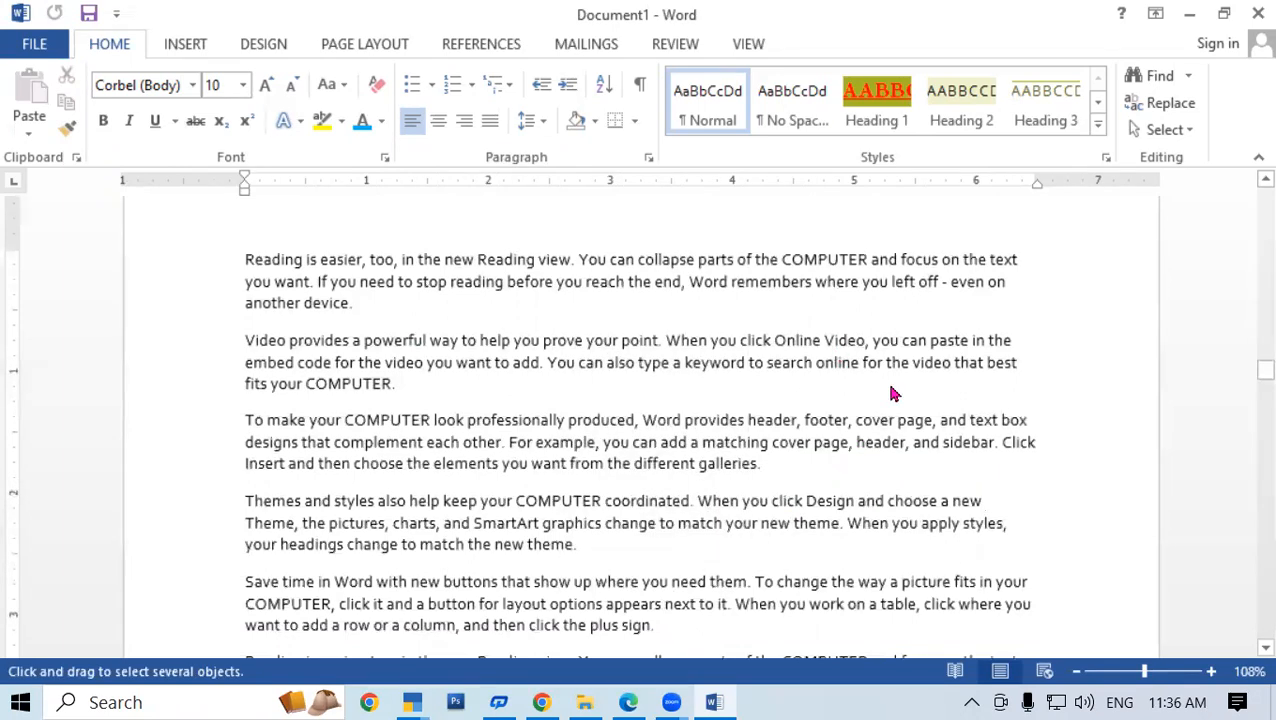
drag(900, 398, 628, 532)
drag(776, 382, 642, 500)
drag(718, 358, 527, 498)
drag(576, 387, 239, 572)
drag(754, 410, 256, 555)
drag(638, 330, 272, 574)
drag(698, 342, 337, 570)
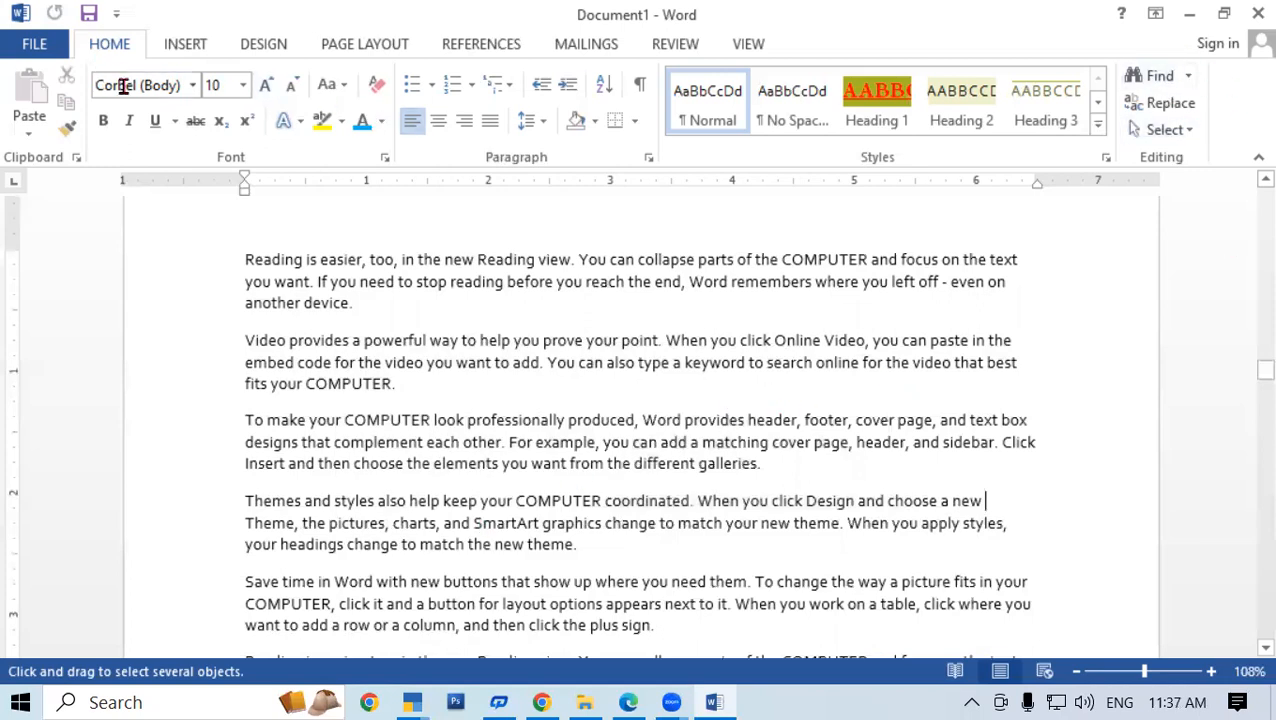
click(40, 46)
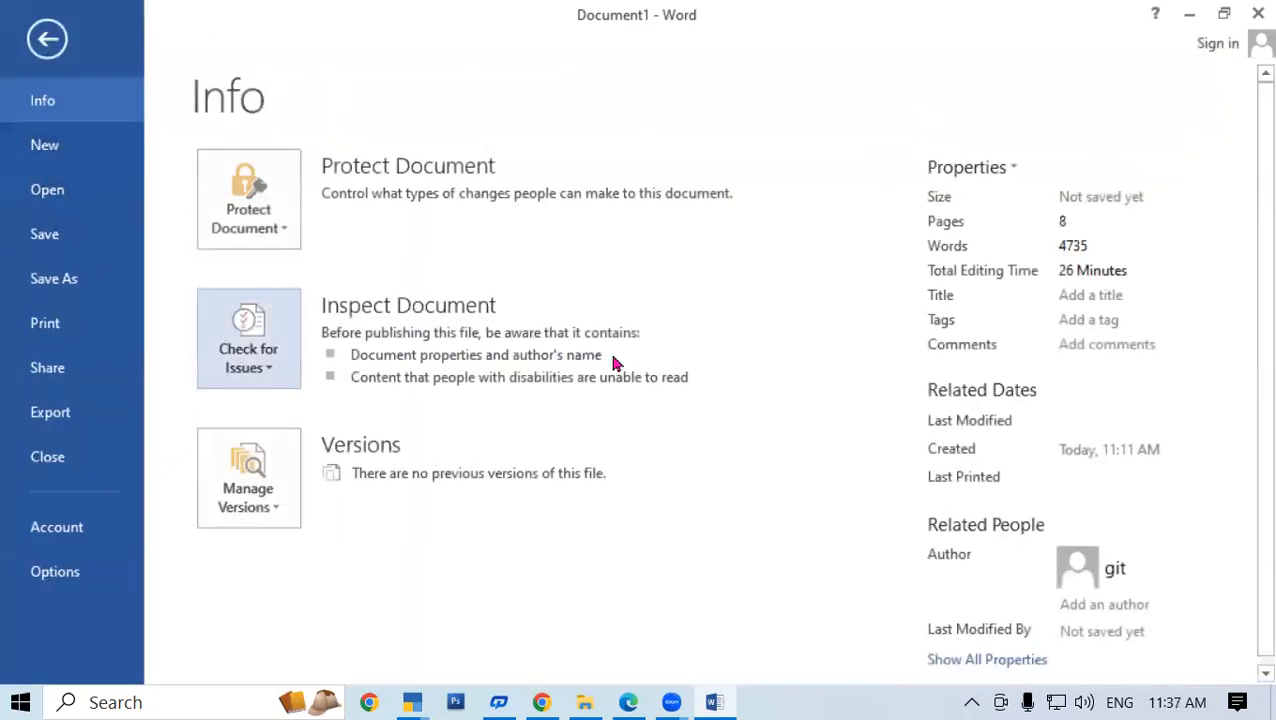
click(47, 40)
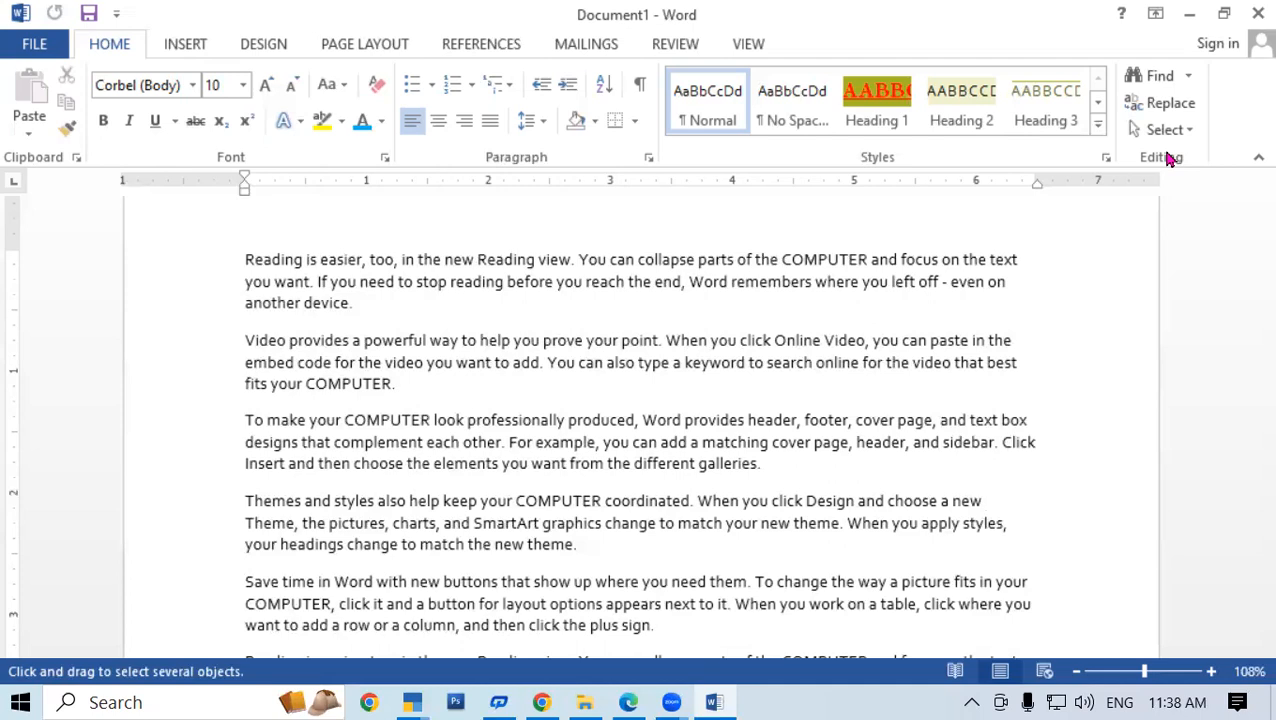
click(34, 44)
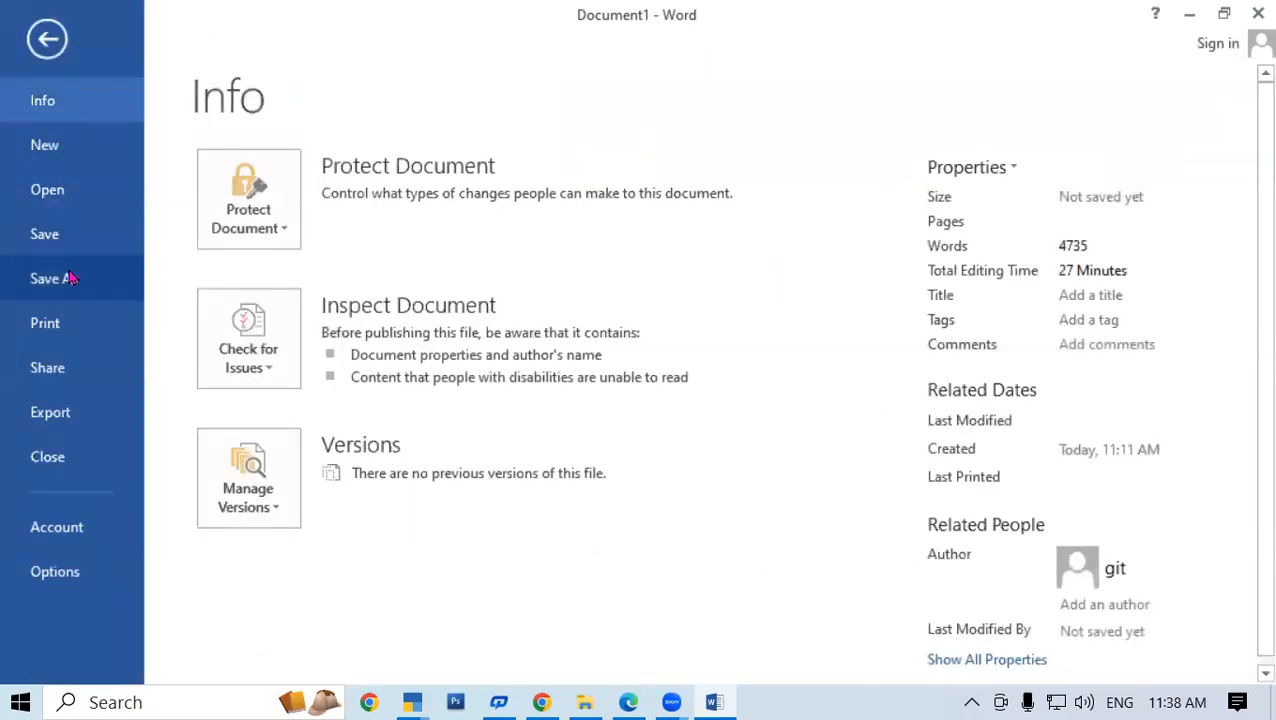
click(47, 40)
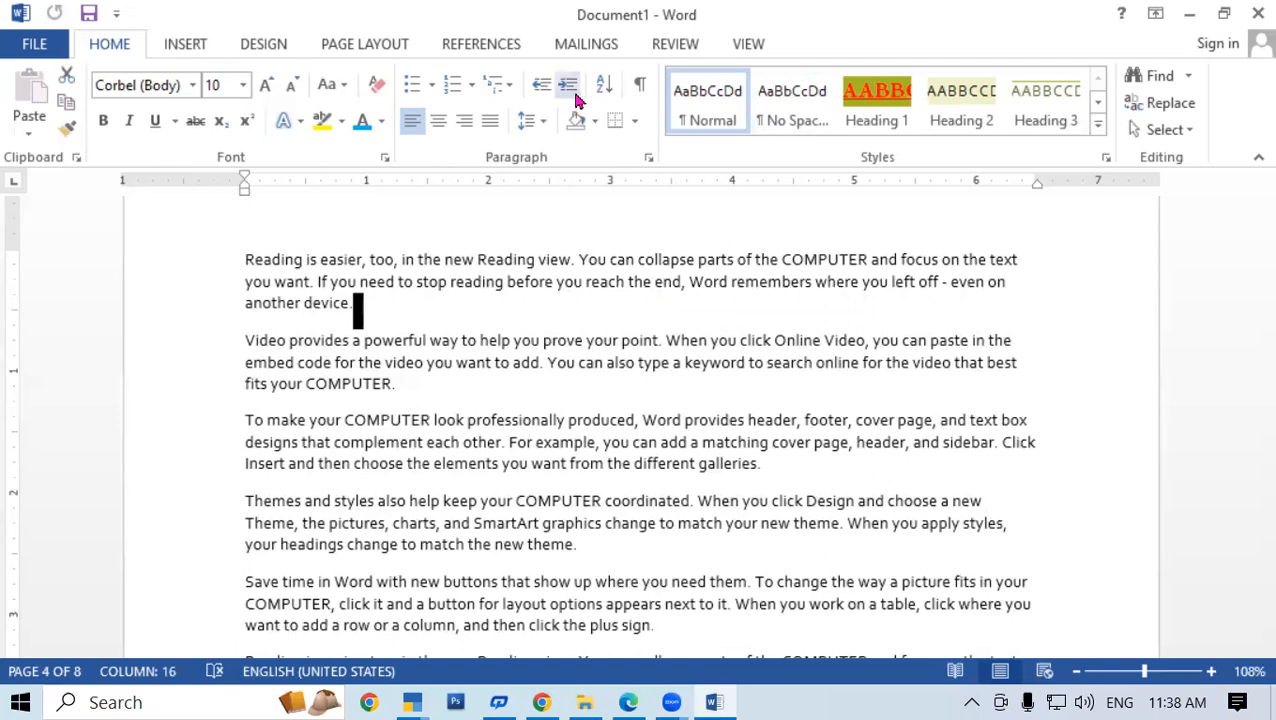
Select the first three paragraphs and try Center, Align Right, Justify and Align Left buttons
click(586, 341)
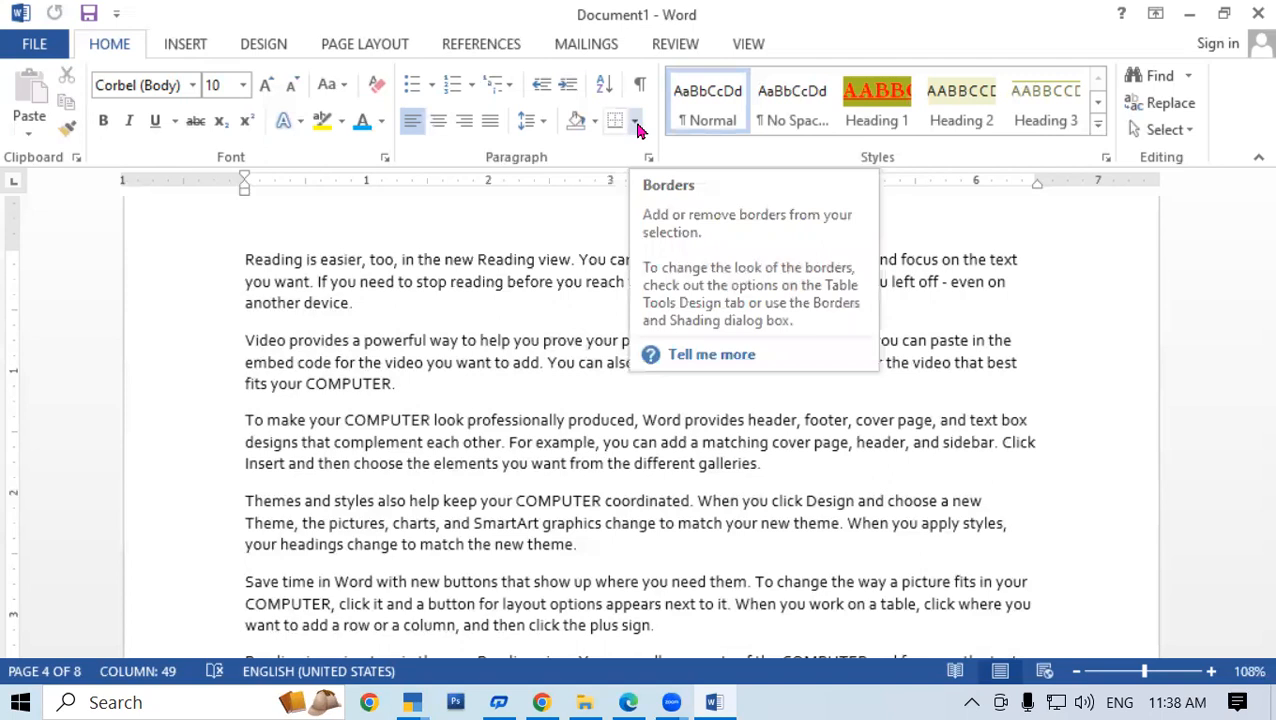
click(507, 283)
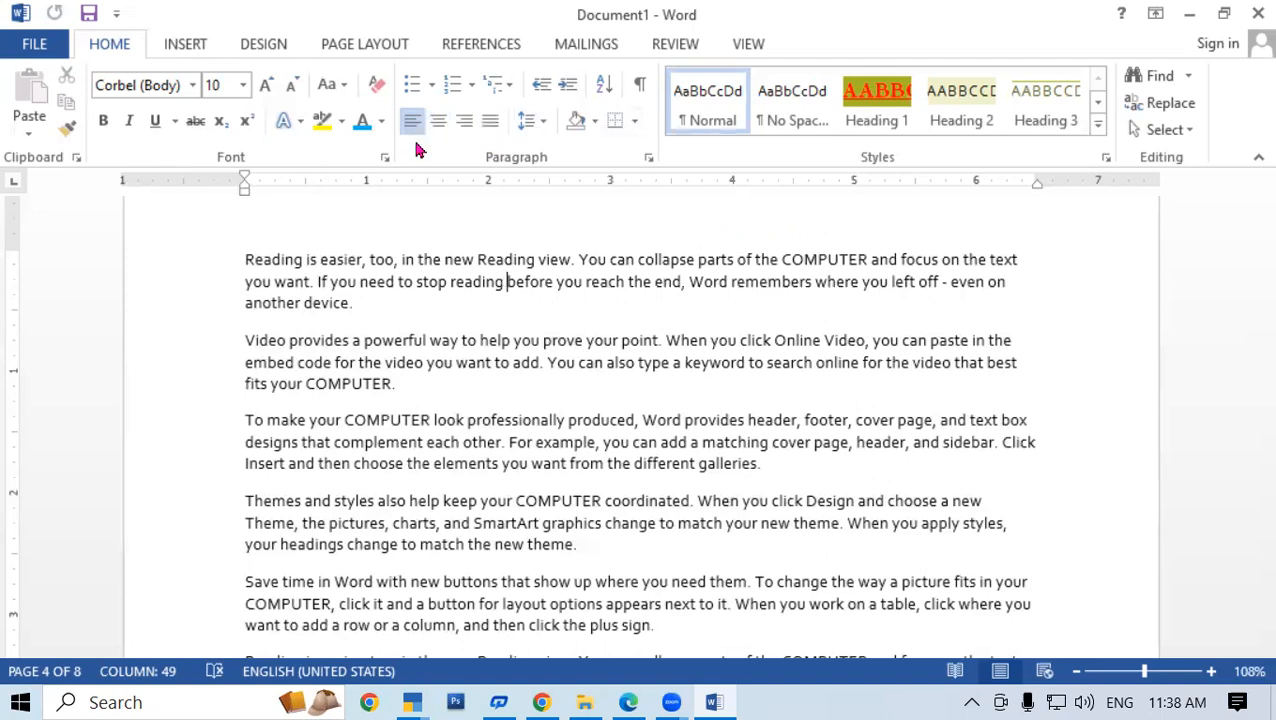
drag(247, 252, 634, 451)
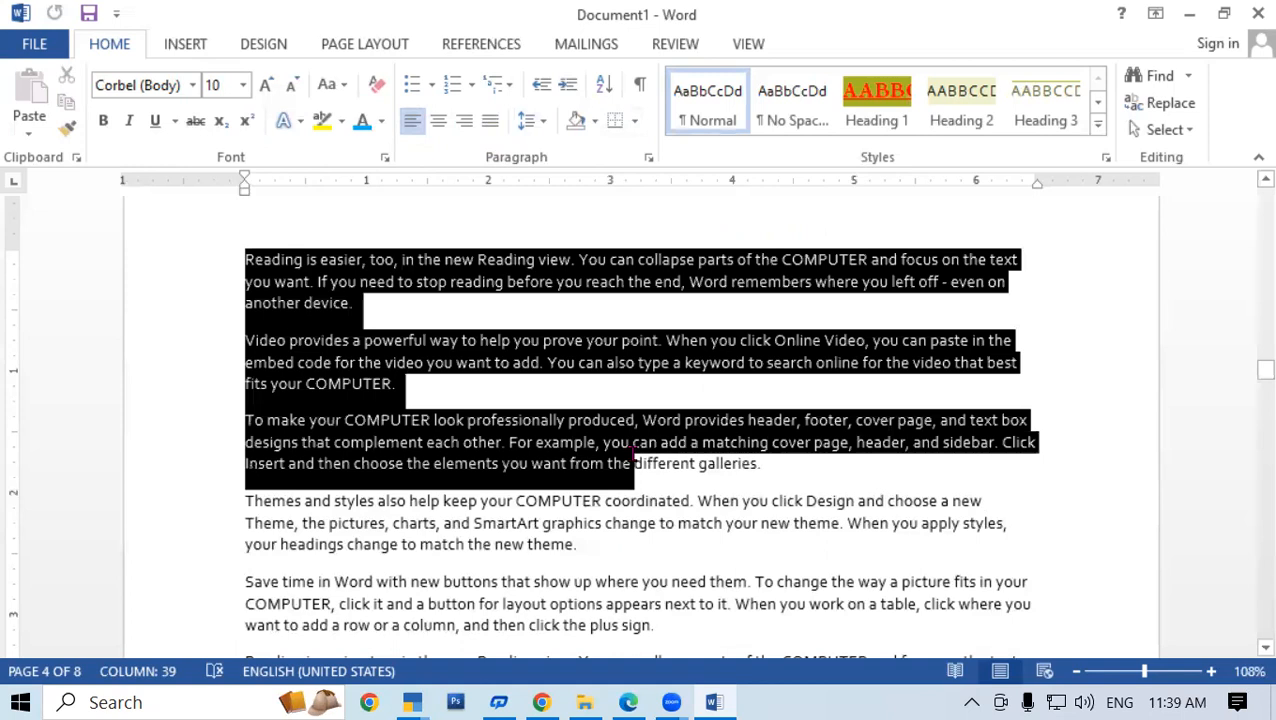
click(438, 122)
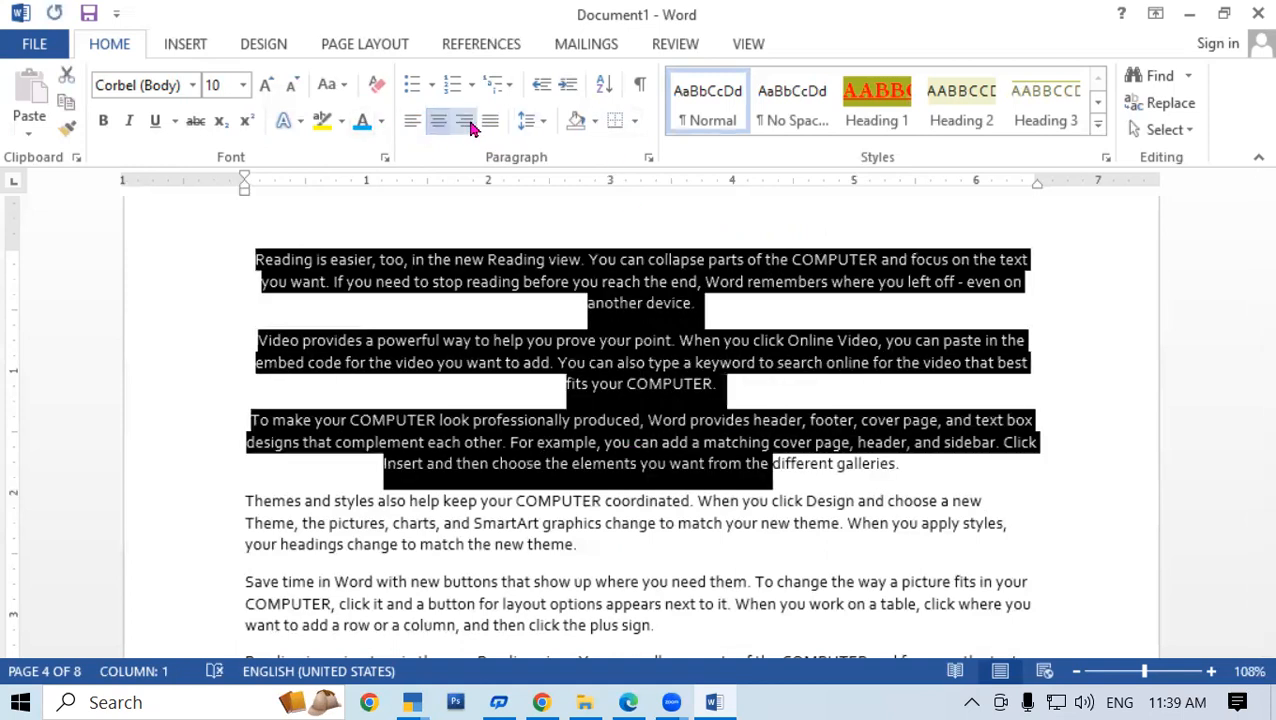
click(466, 122)
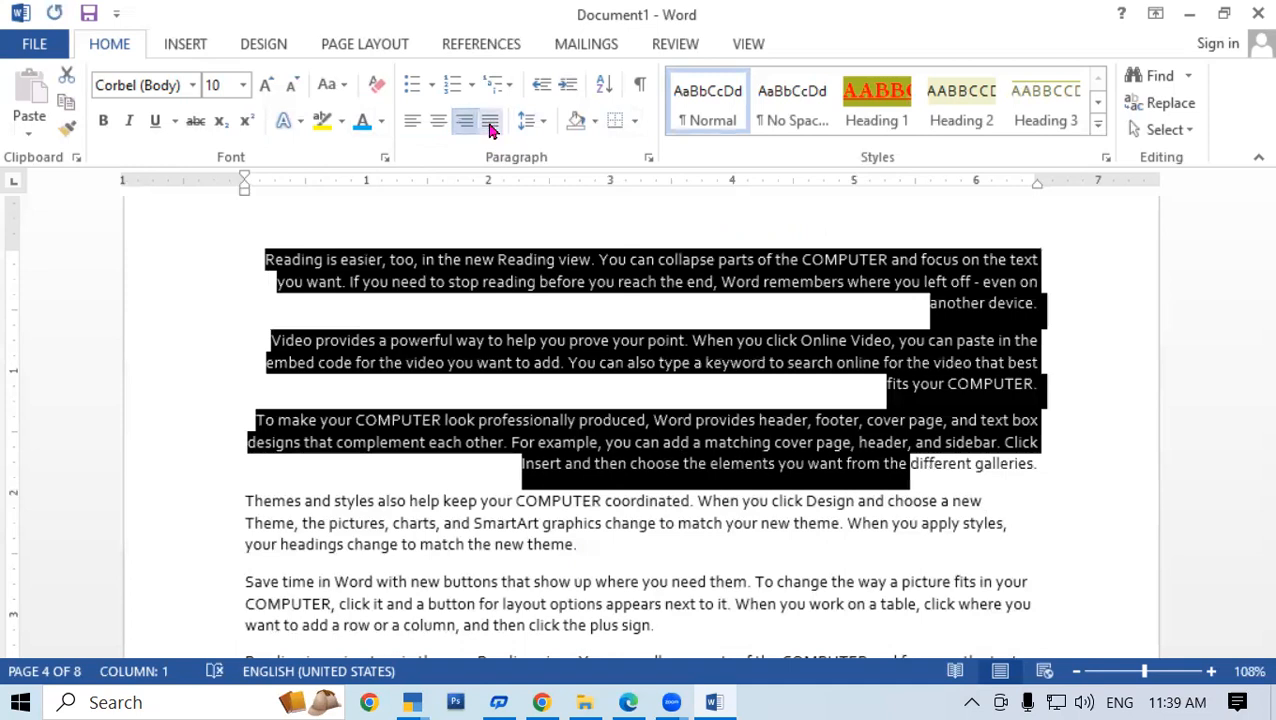
click(490, 122)
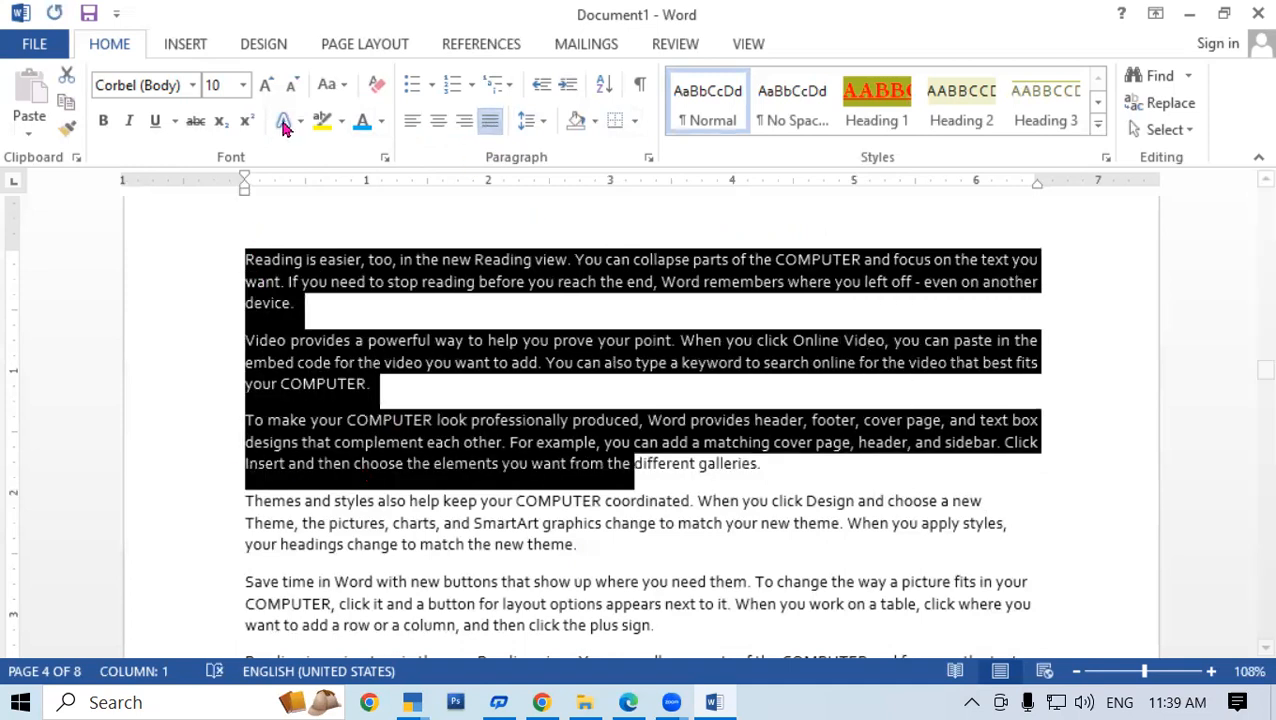
click(410, 124)
Cycle alignments again via buttons and Ctrl+L/E/R/J, leaving the paragraphs justified
click(438, 122)
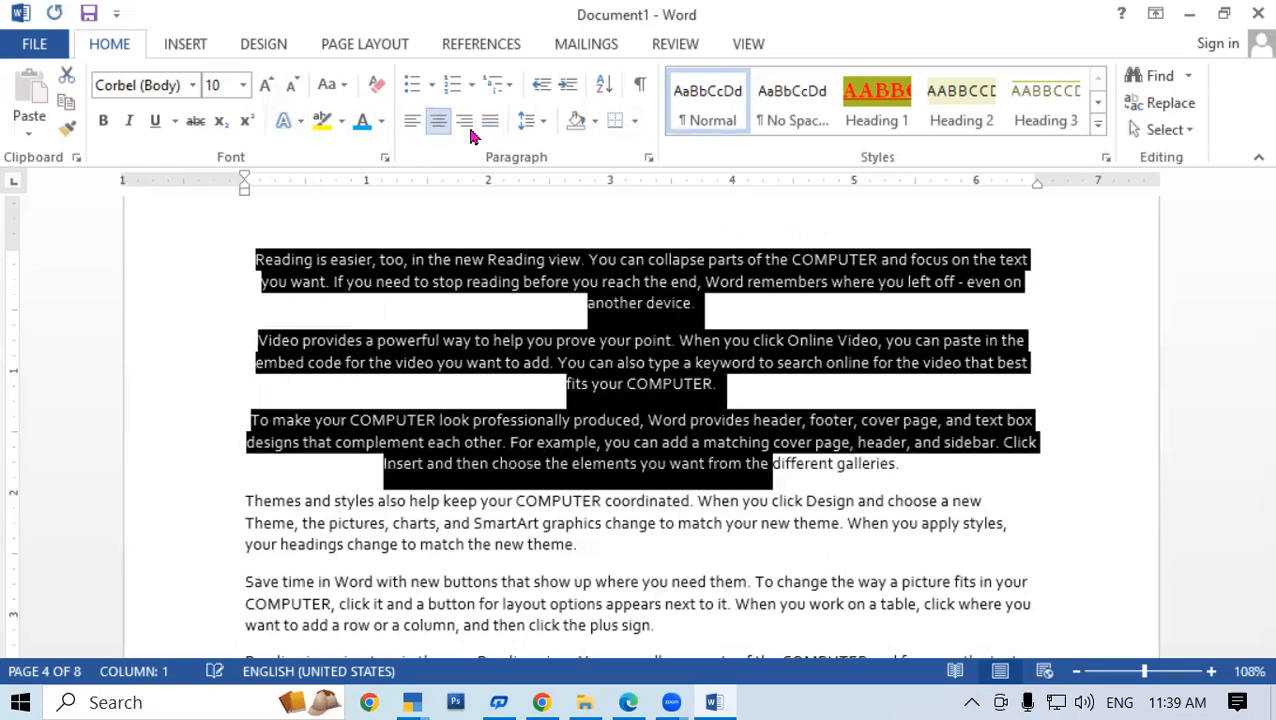
click(466, 126)
click(489, 124)
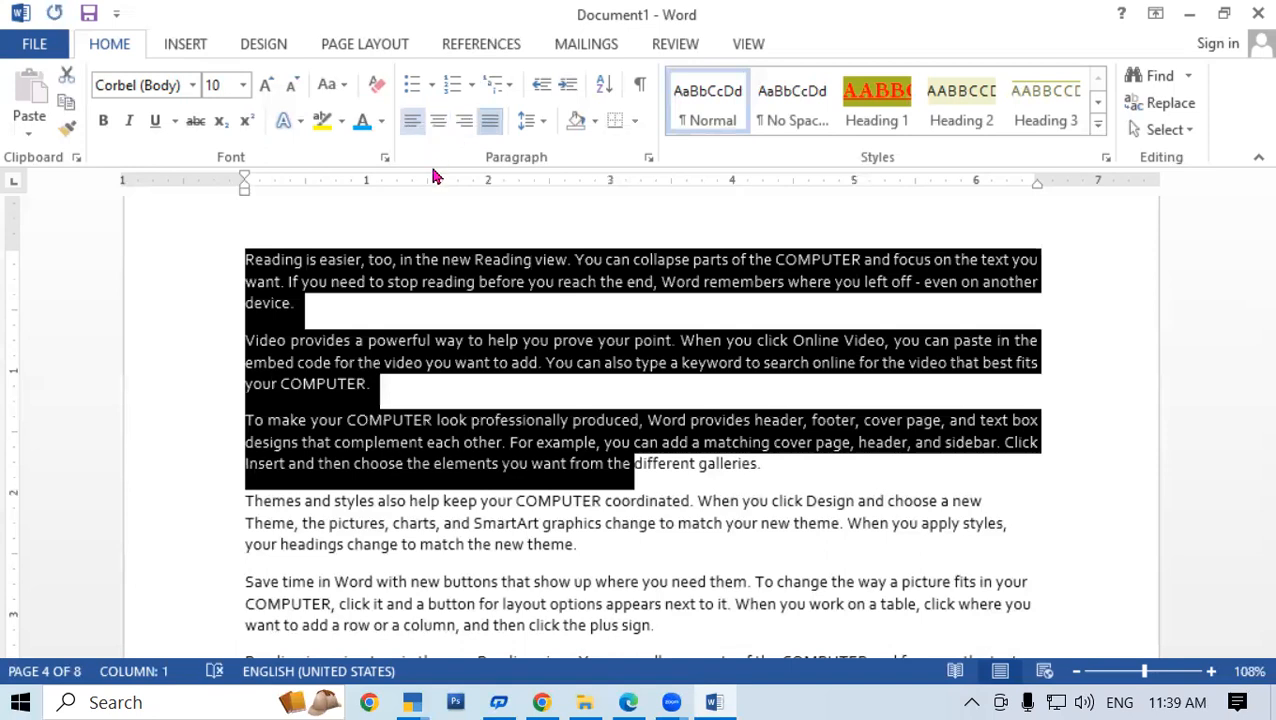
key(ctrl+l)
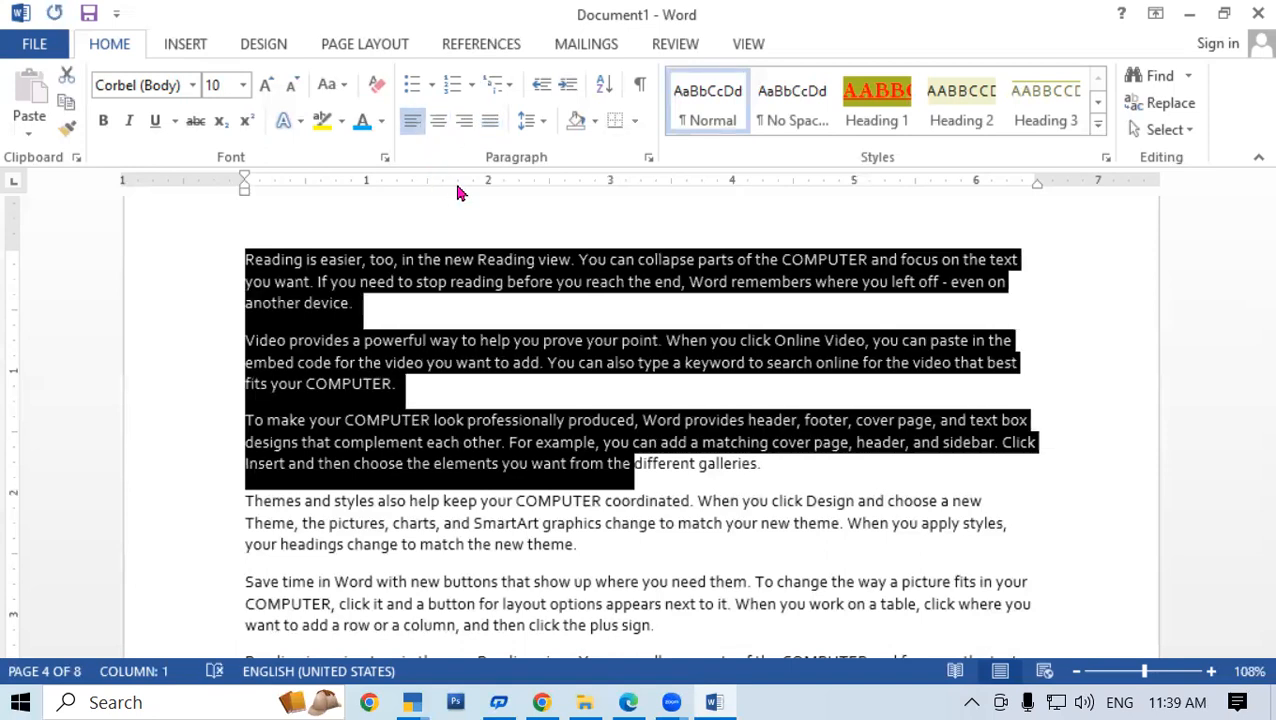
key(ctrl+e)
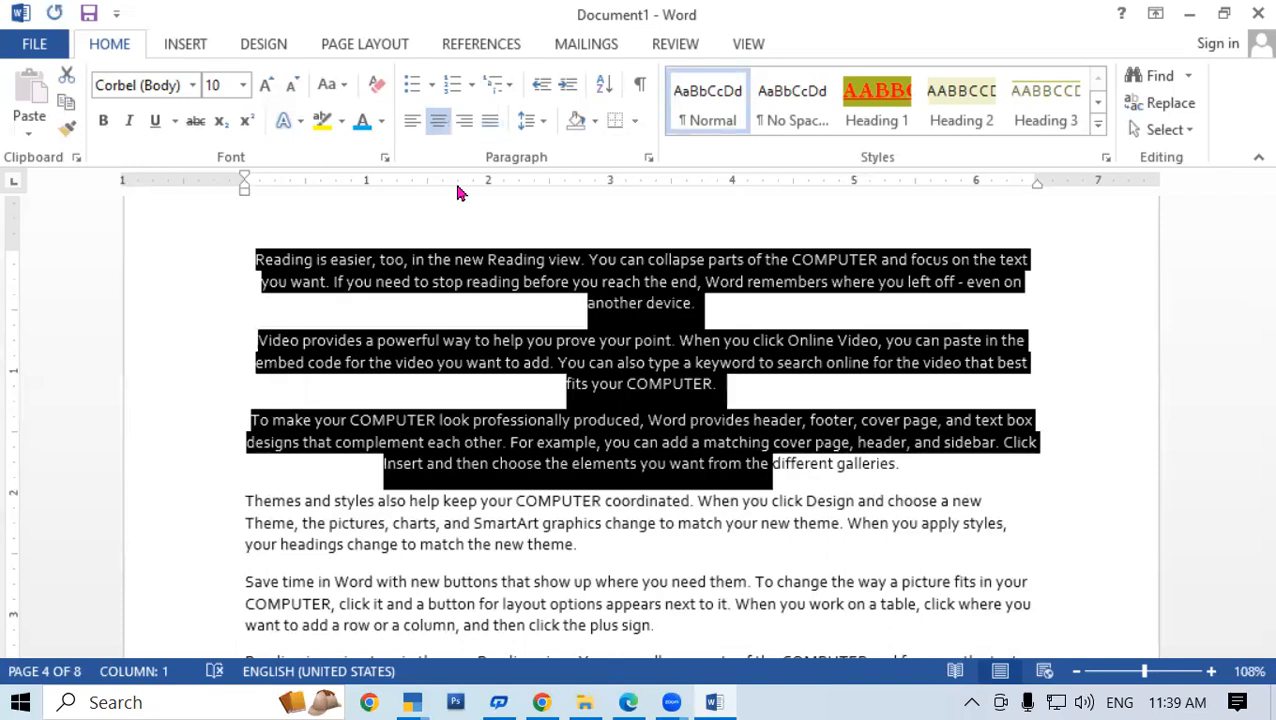
key(ctrl+r)
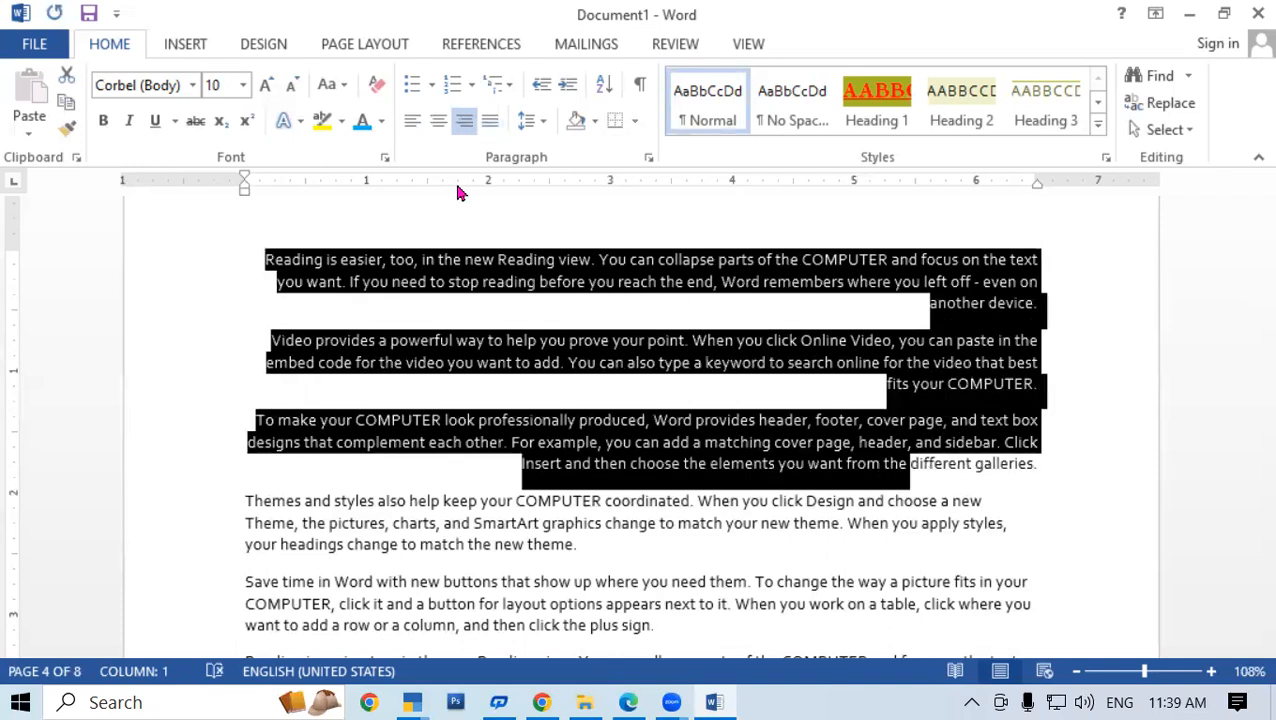
key(ctrl+j)
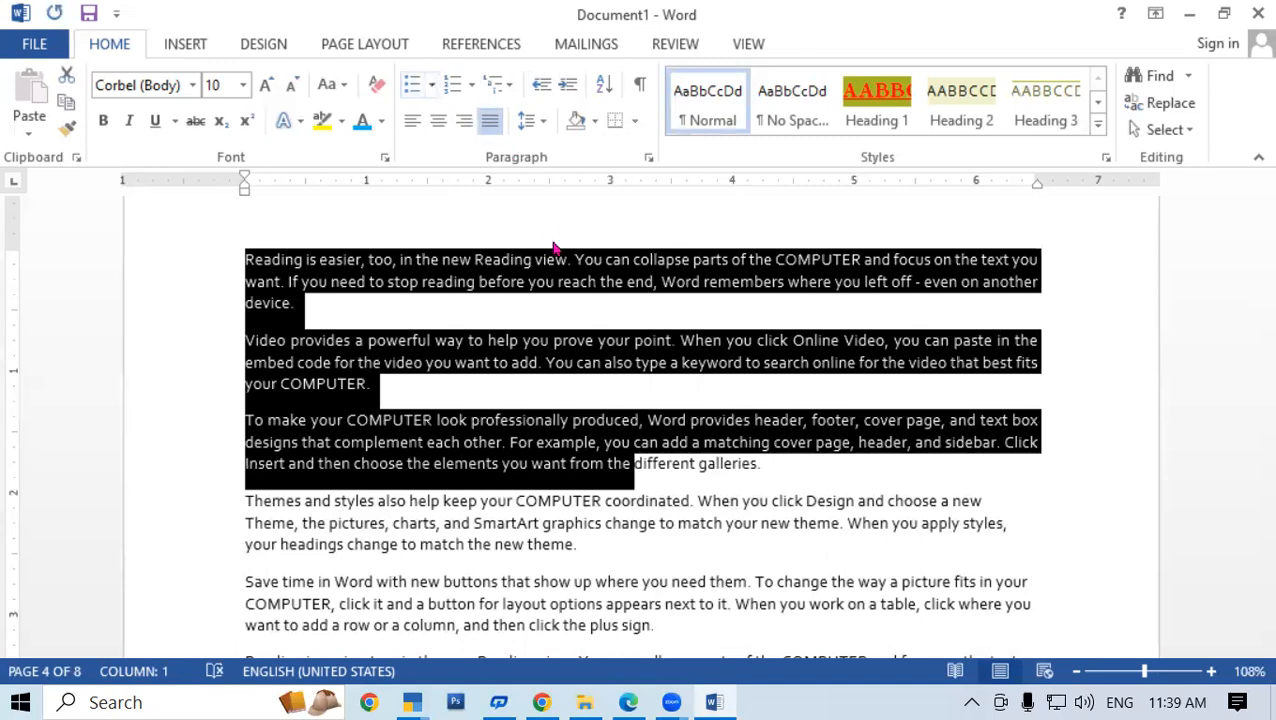
click(555, 302)
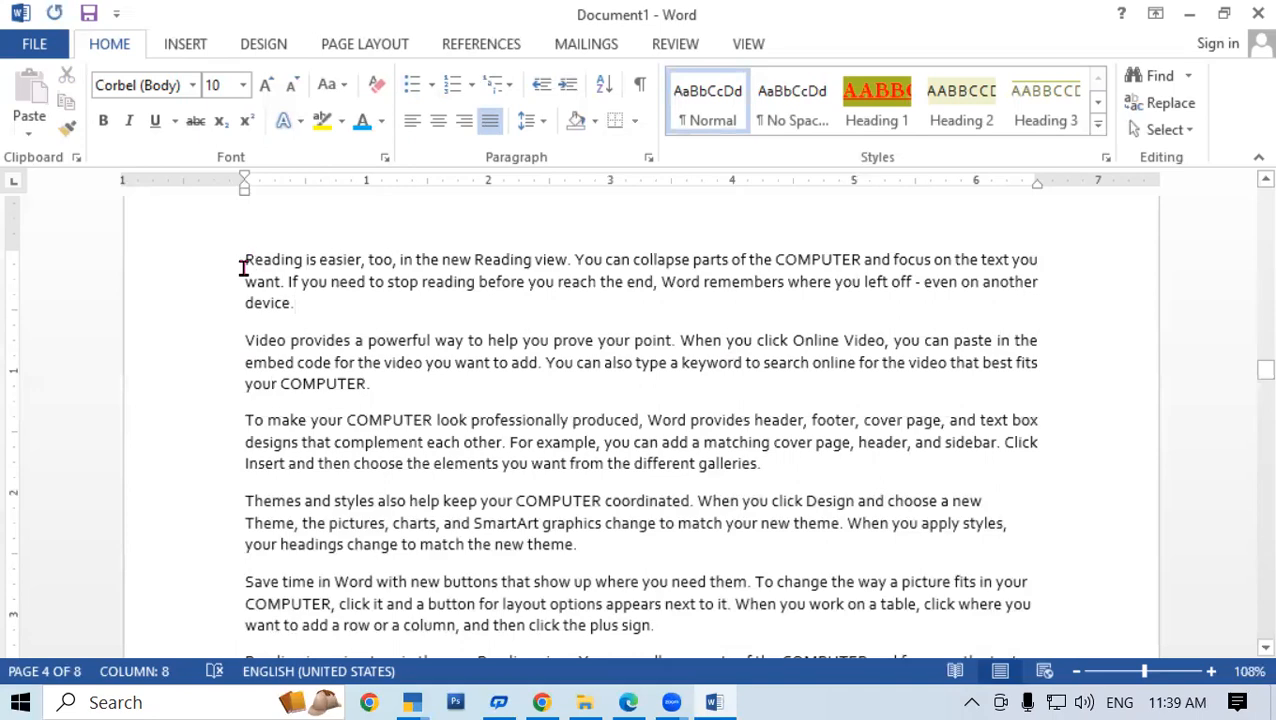
Select the whole document, apply arrow bullets to every paragraph, then show the numbering styles
key(ctrl+a)
click(431, 86)
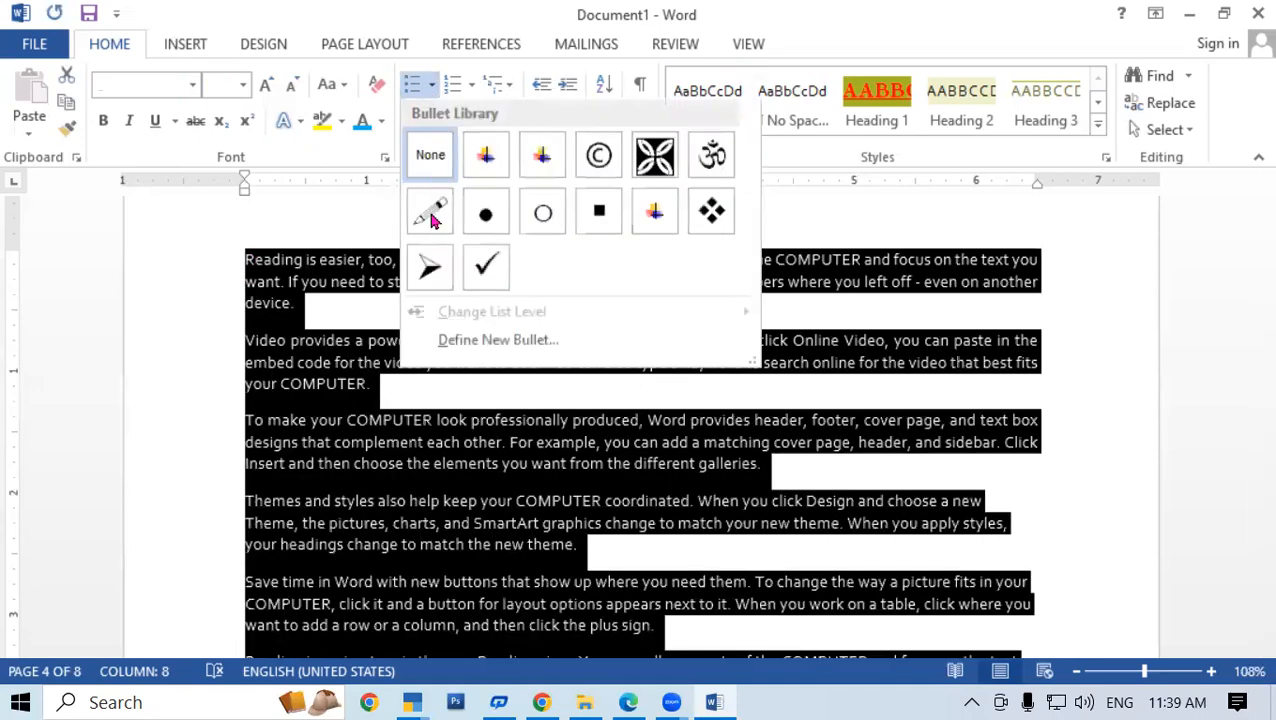
click(441, 278)
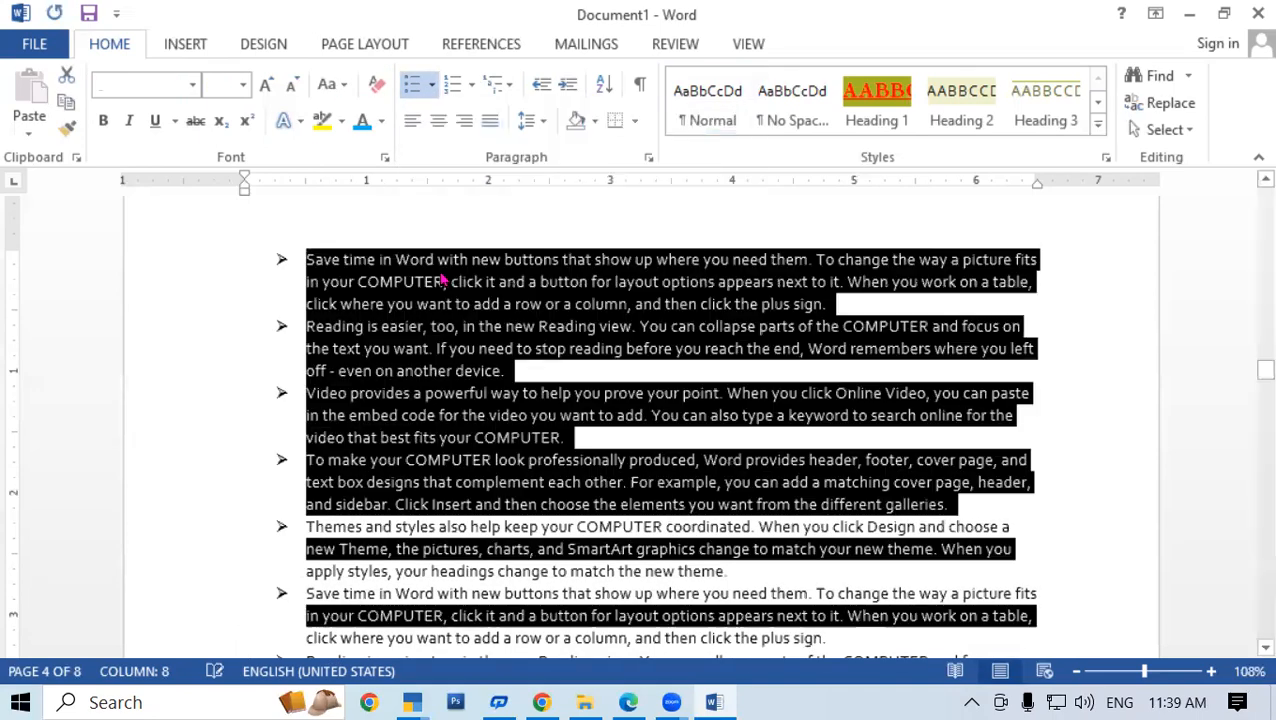
click(431, 88)
click(854, 239)
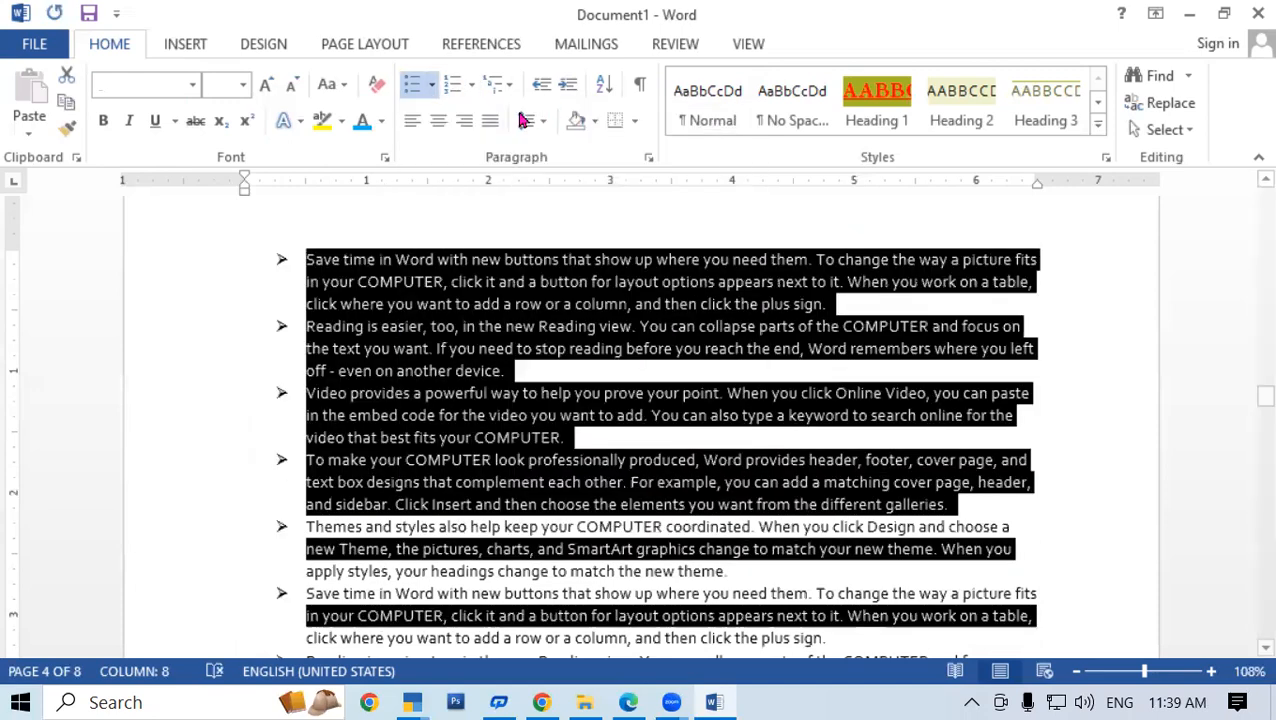
click(471, 85)
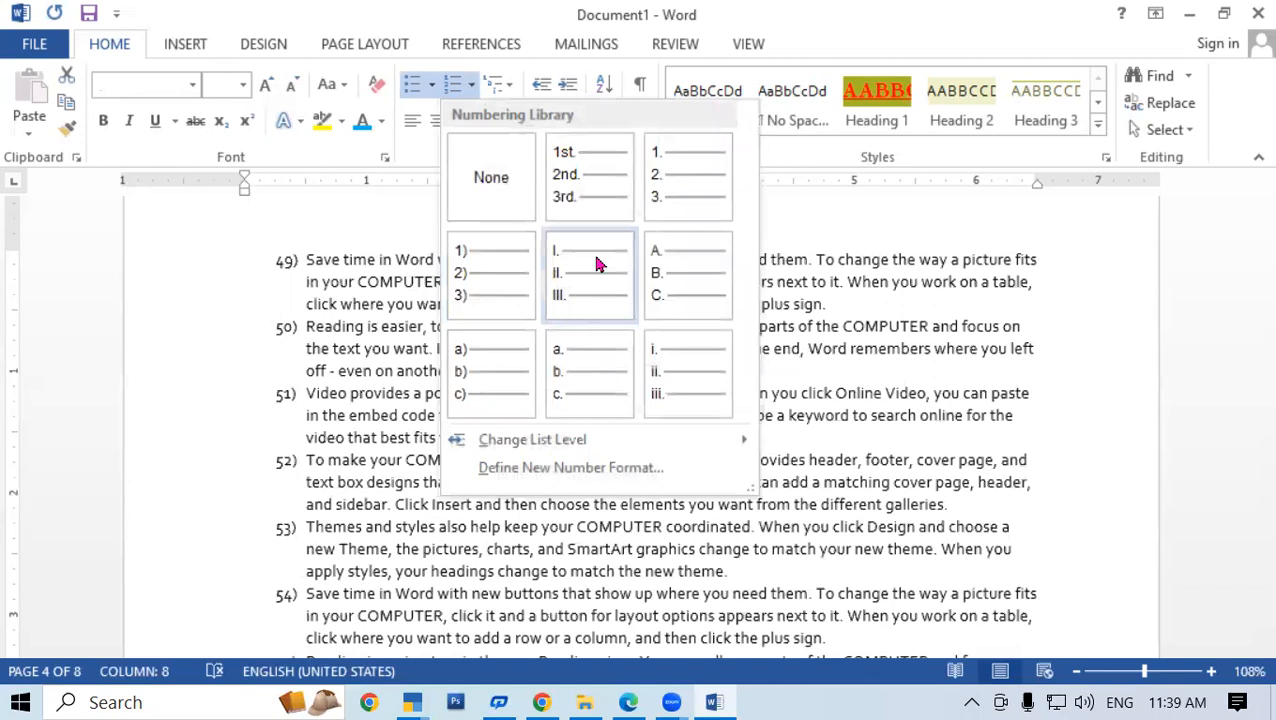
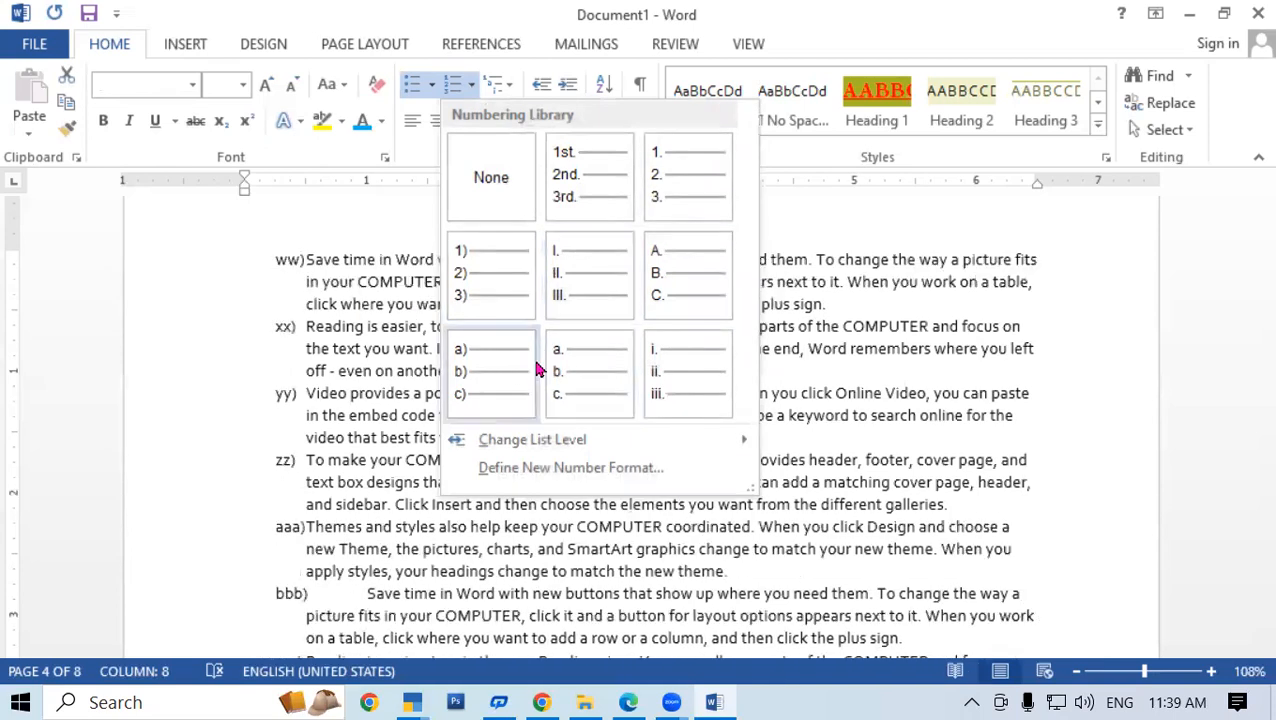
Close the numbering library and set the sample paragraphs' bullets to None
click(906, 272)
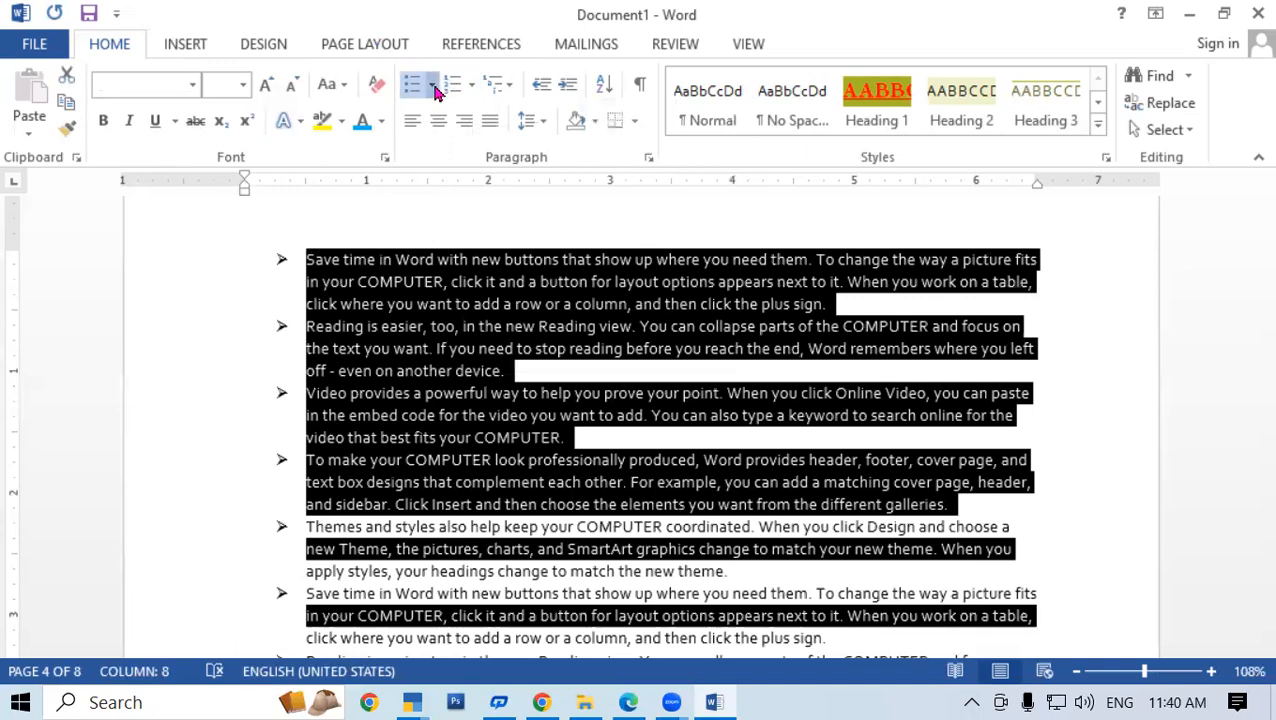
click(433, 86)
click(428, 243)
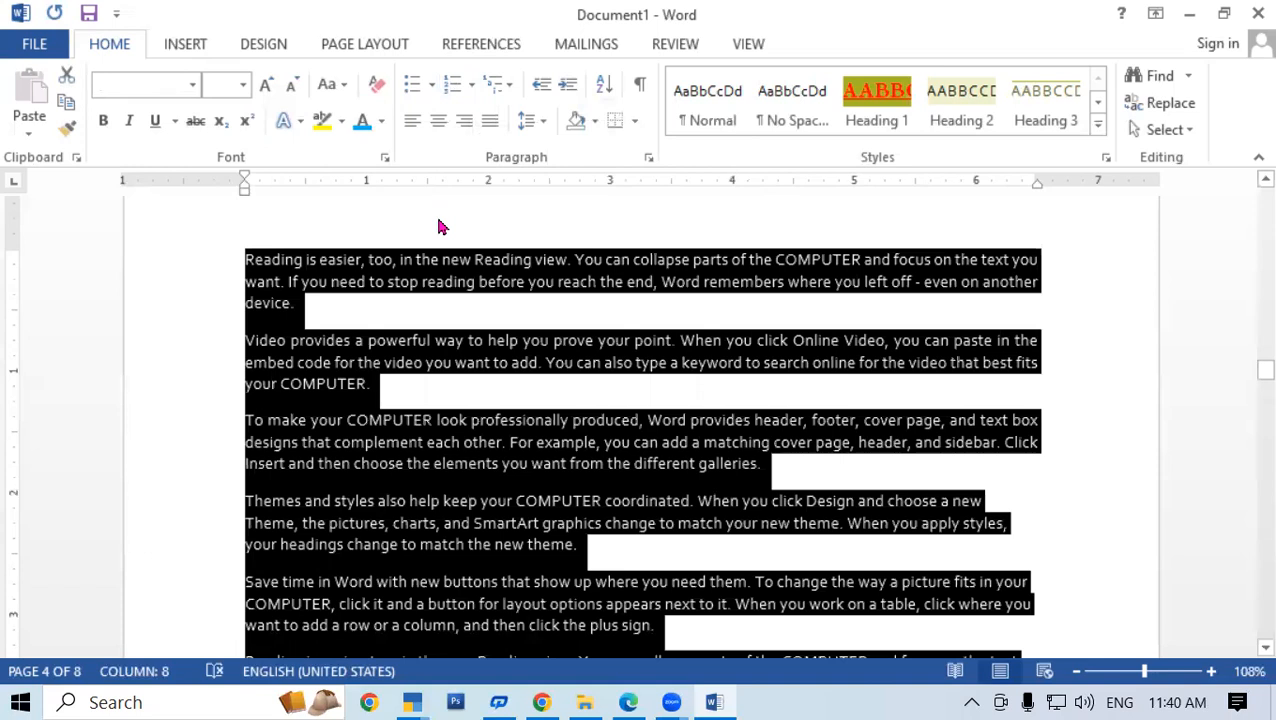
Delete all the selected sample text, leaving a single empty page
scroll(441, 208, up, 1)
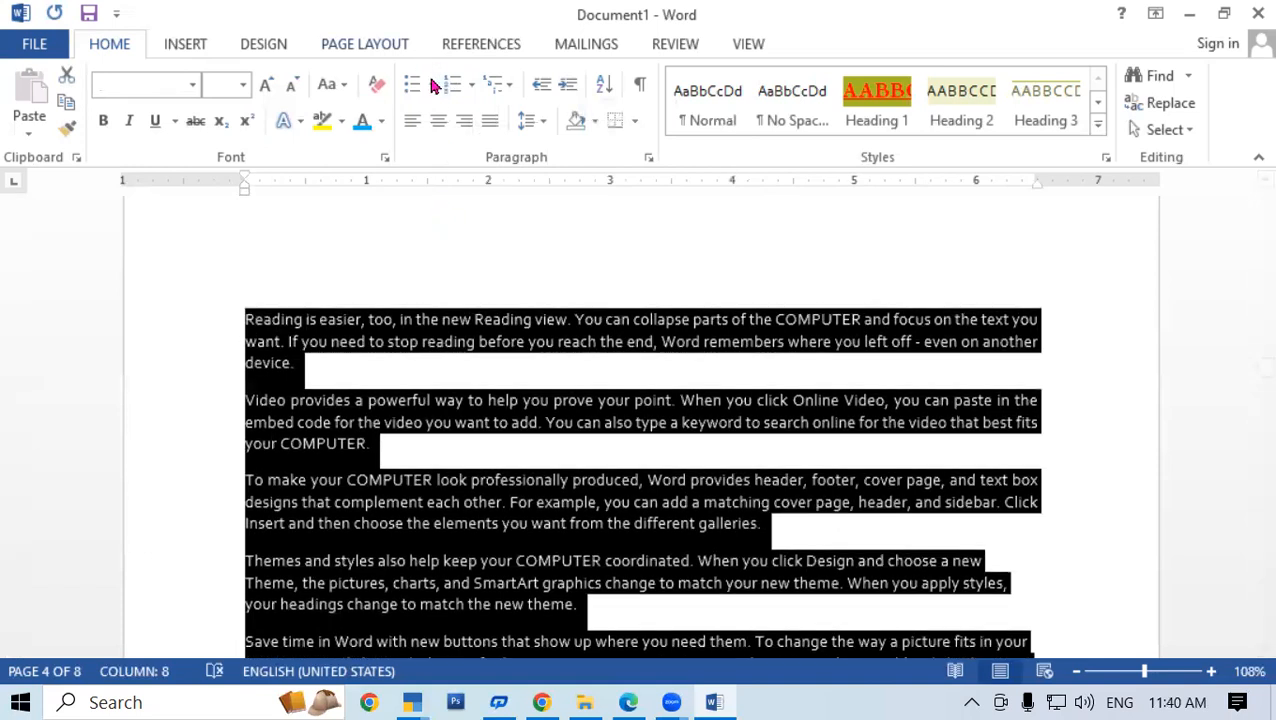
click(432, 85)
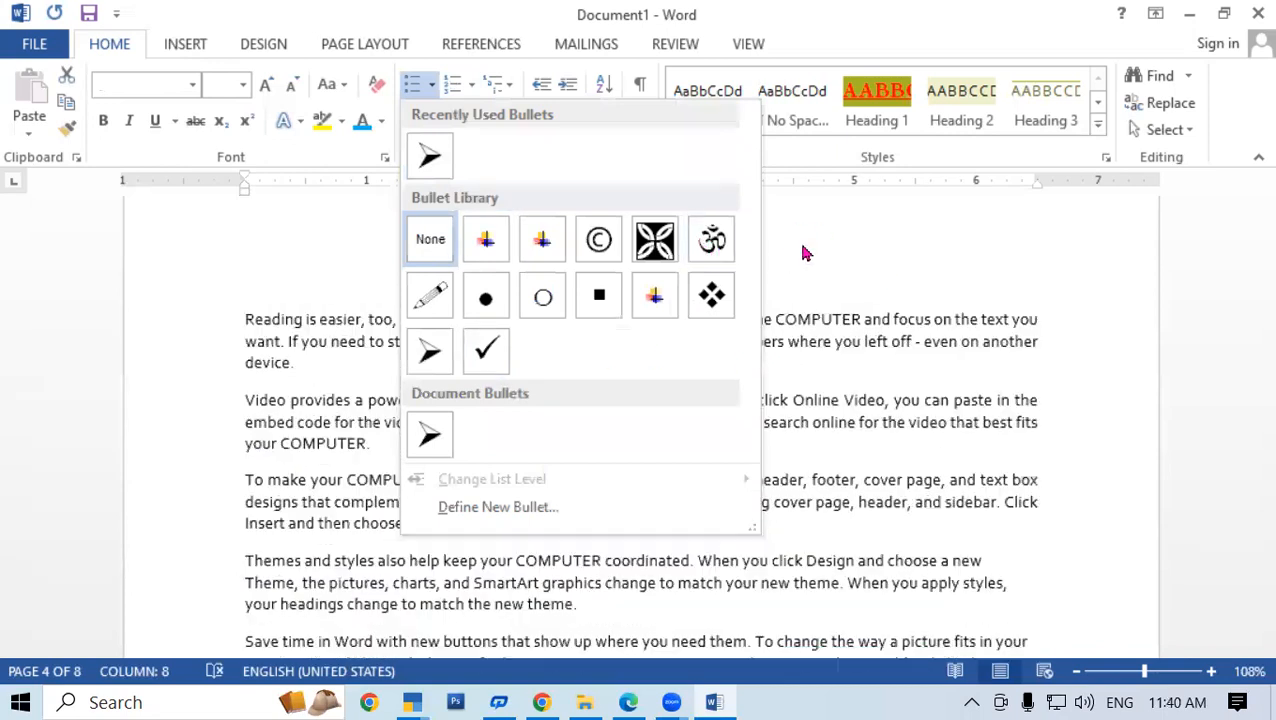
click(900, 270)
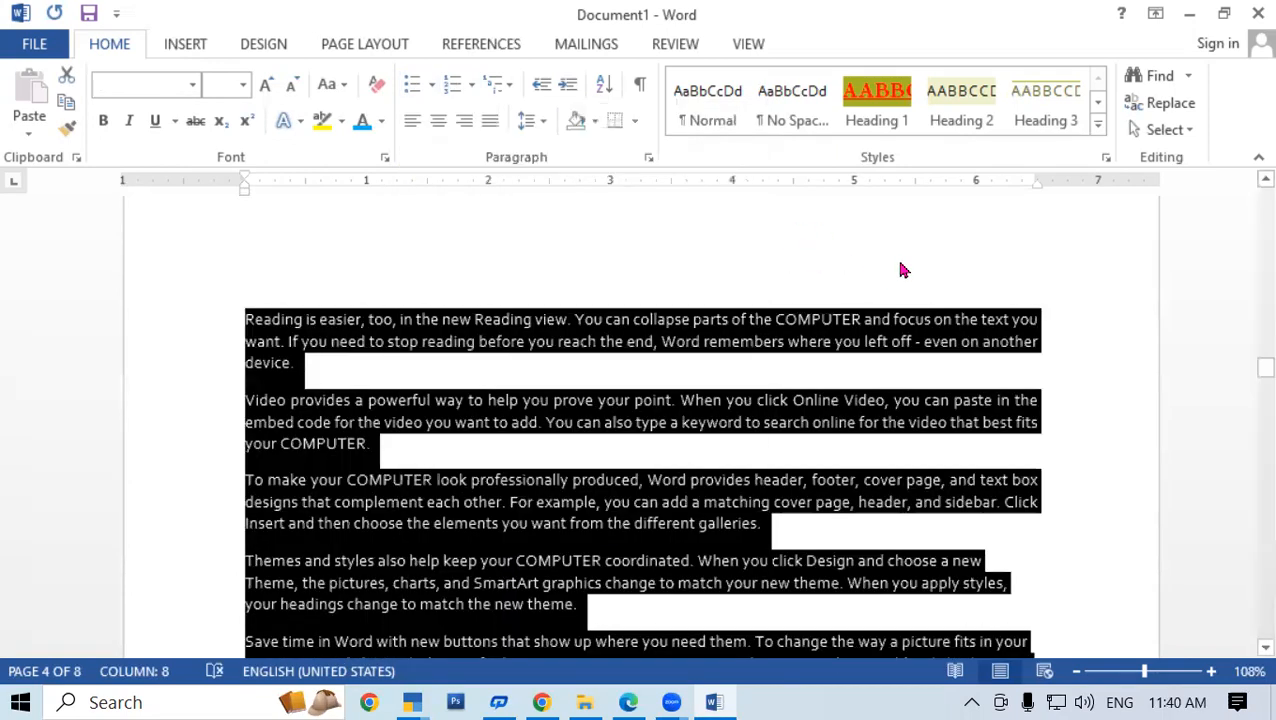
key(Delete)
click(108, 455)
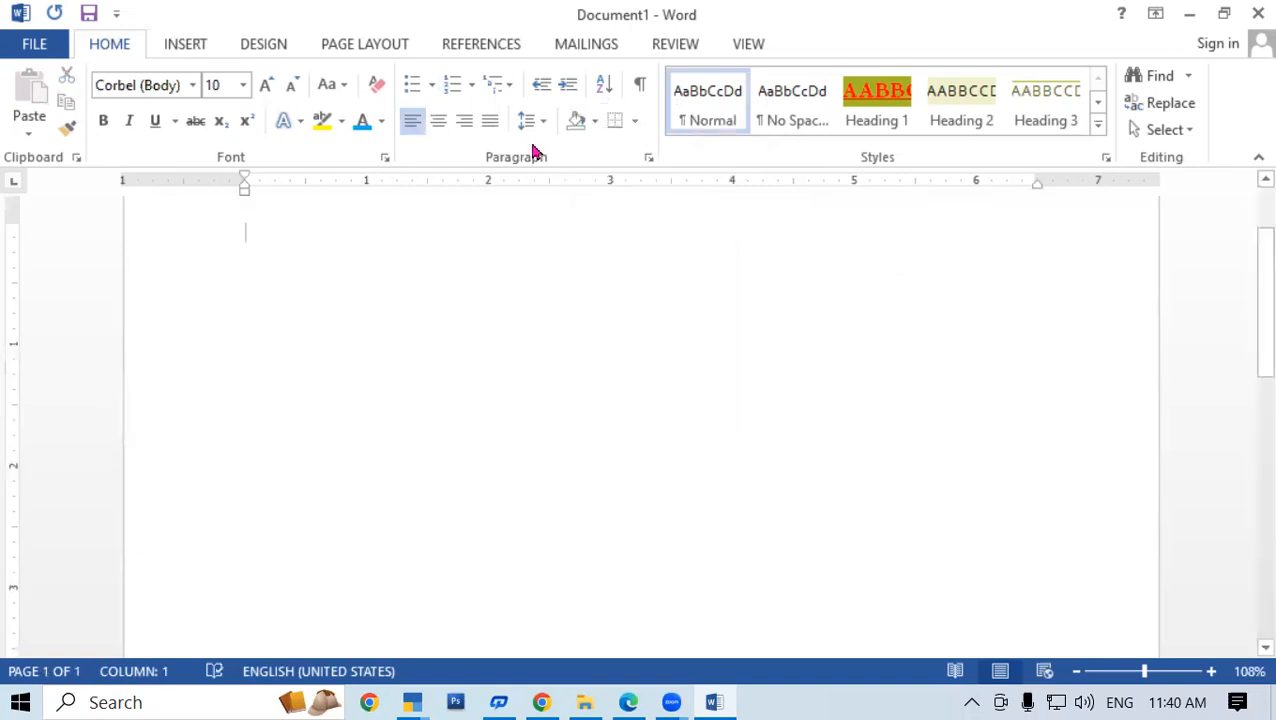
Type four arrow-bulleted lines of random letters, then undo back to the unbulleted sample paragraphs
click(429, 87)
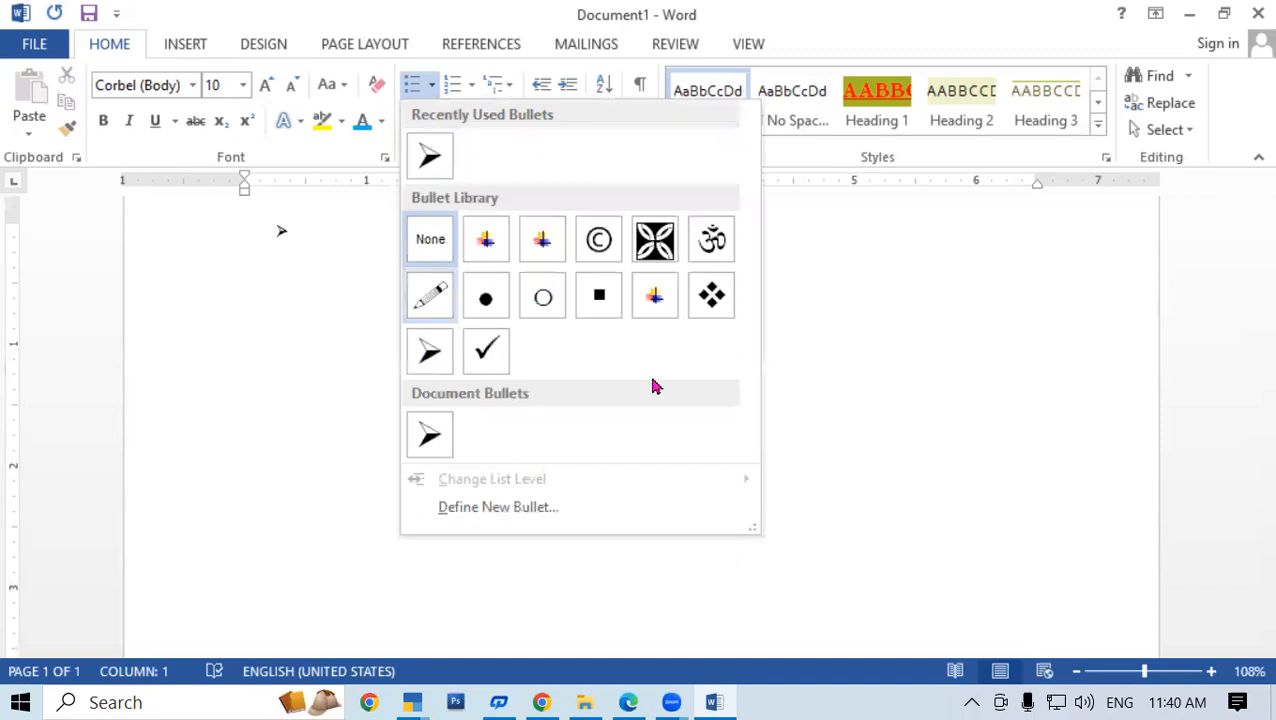
click(427, 352)
text(PJPOGJPGHJPOGHIJPOHGIOPIHPOFUGHIFUPFUHFGUHIUHOIRTHOIOHFGJHGLHJGFLHJHJLHHHJFGHJFGHJGFJHGLJHLJHLFKJHJHJHLGFHGF)
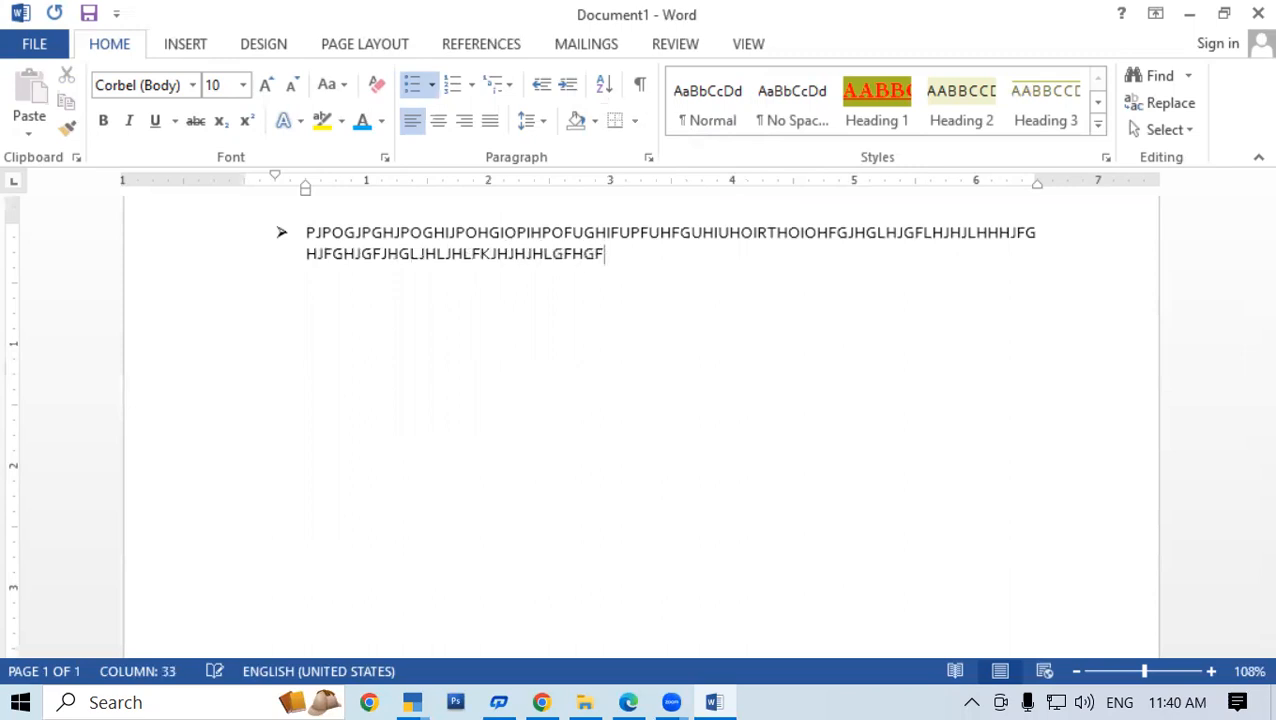
key(Return)
text(GHIDUHGIUFDGHFIDUGHUIDFGHUDIFGUFD)
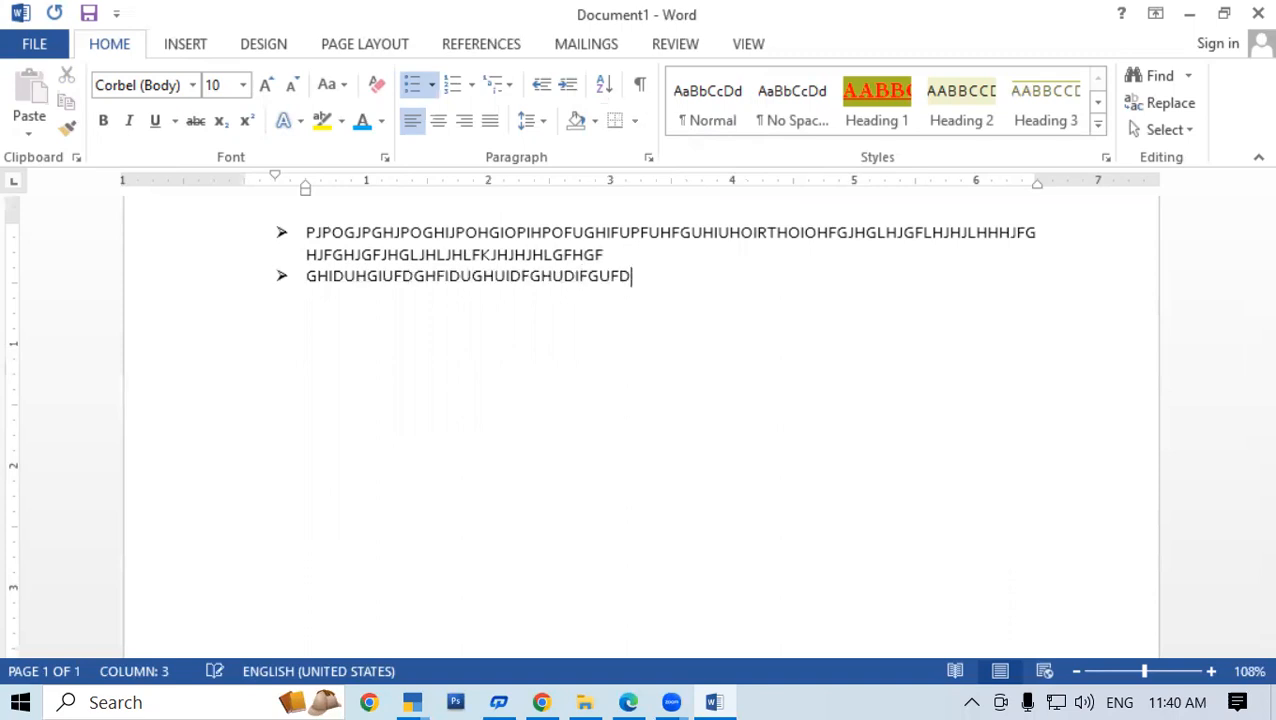
key(Return)
text(GDFGUFDGUIFDGUIFDG)
key(Return)
text(GIUDFGIUFDGUIFD)
key(Return)
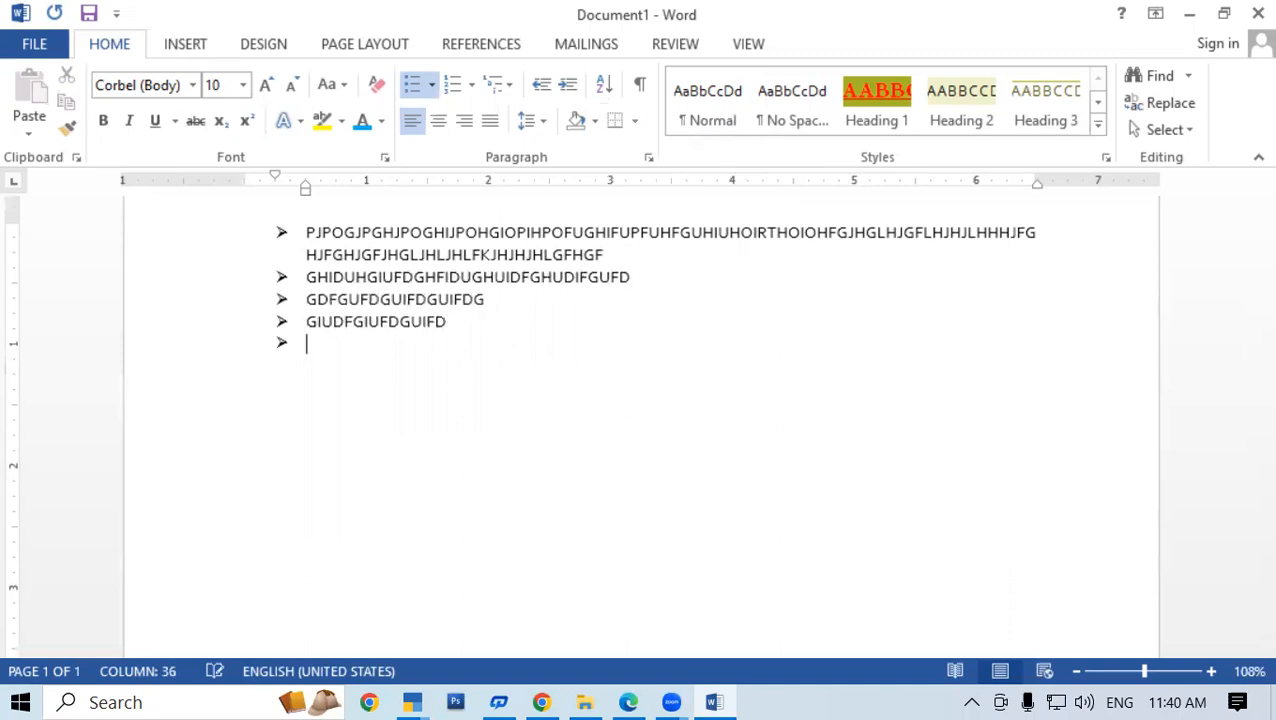
key(ctrl+z)
key(ctrl+z)
key(ctrl+z)
key(ctrl+z)
key(ctrl+z)
key(ctrl+z)
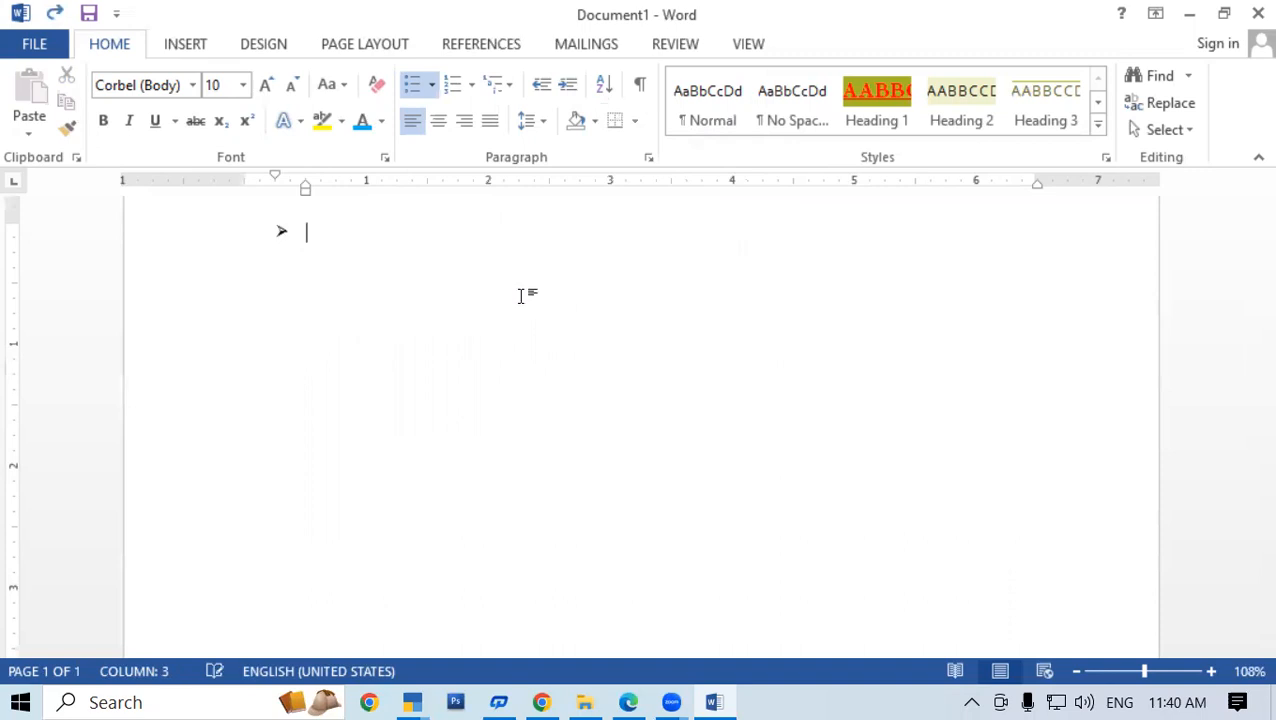
Define a new bullet from the Wingdings flower symbol (code 124) and apply it
click(431, 85)
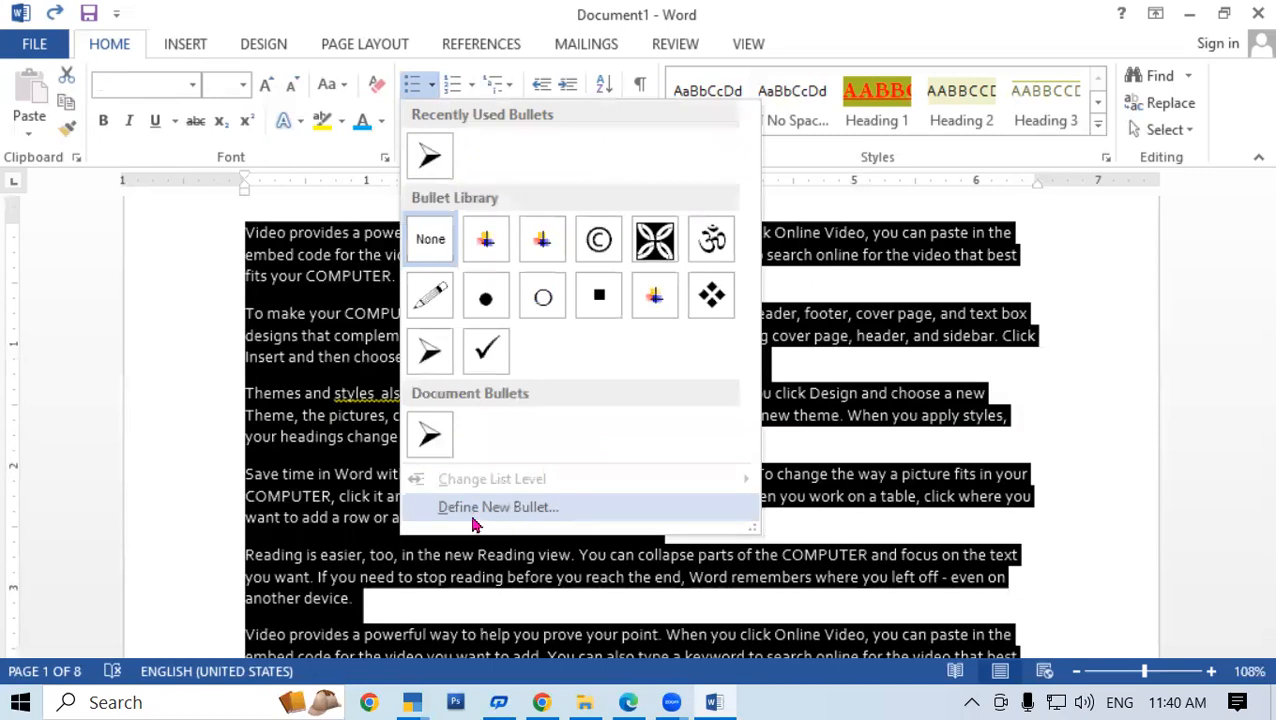
click(538, 515)
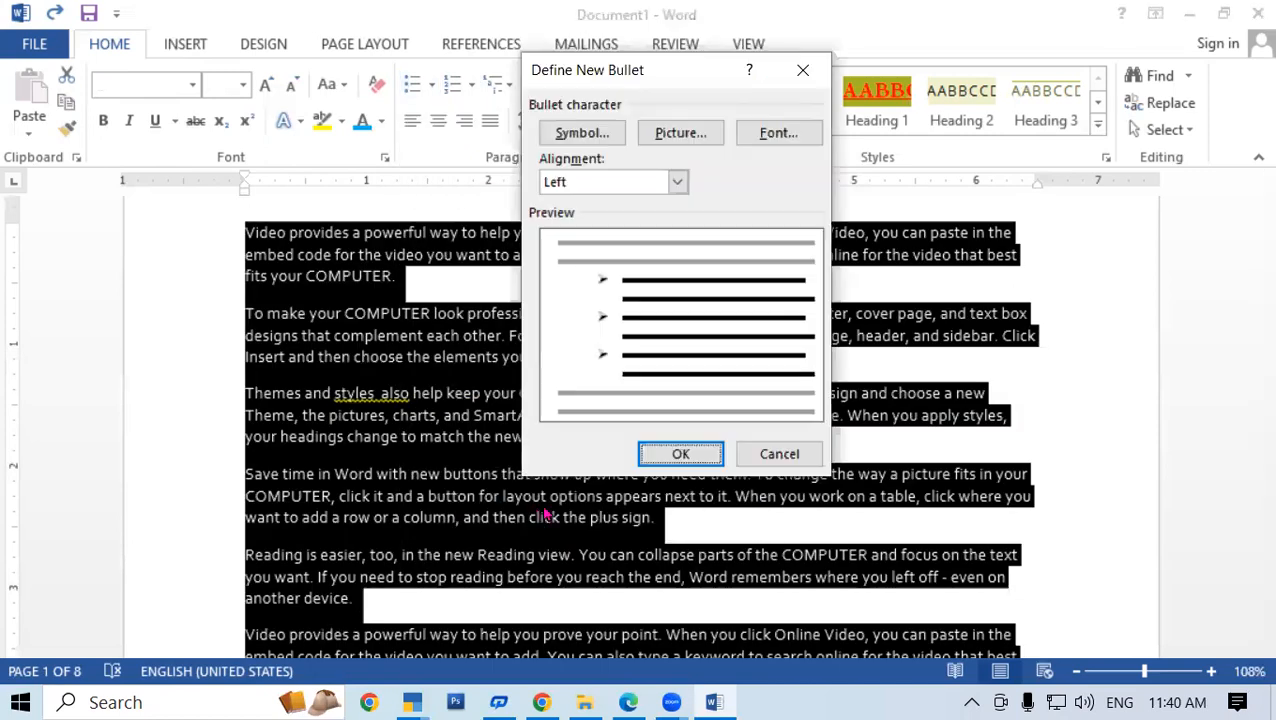
click(597, 140)
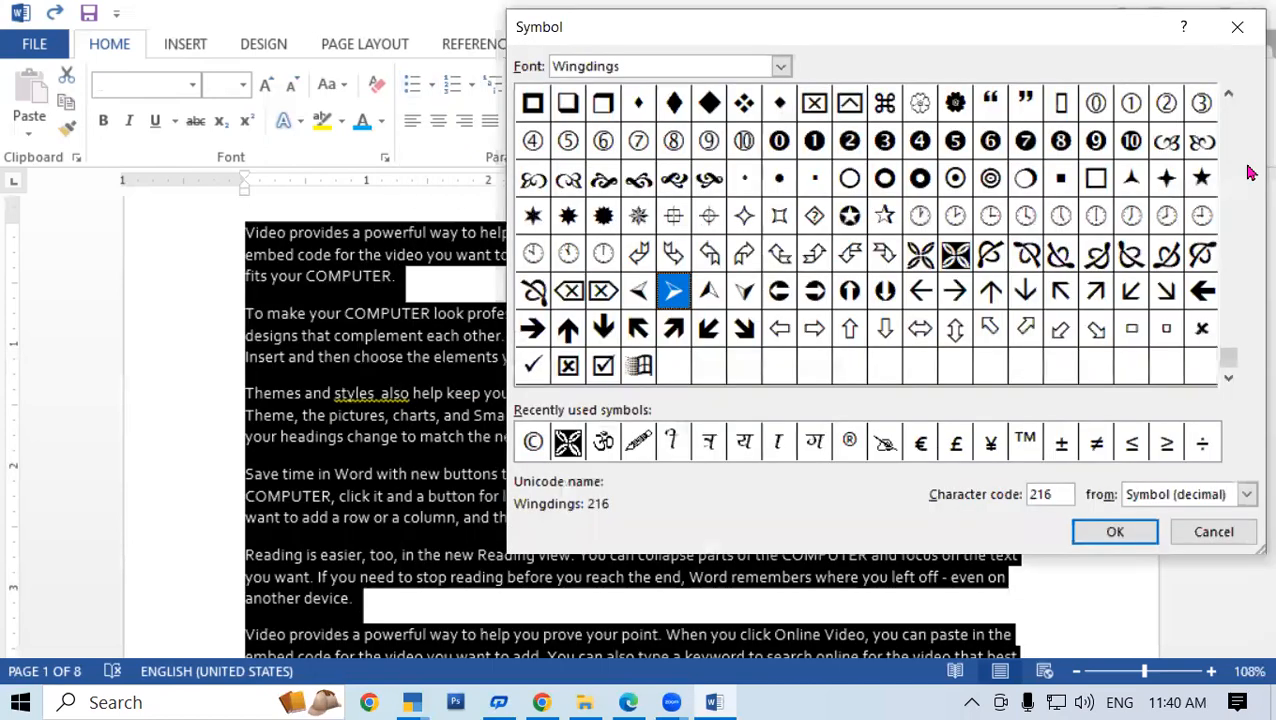
drag(1229, 360, 1225, 250)
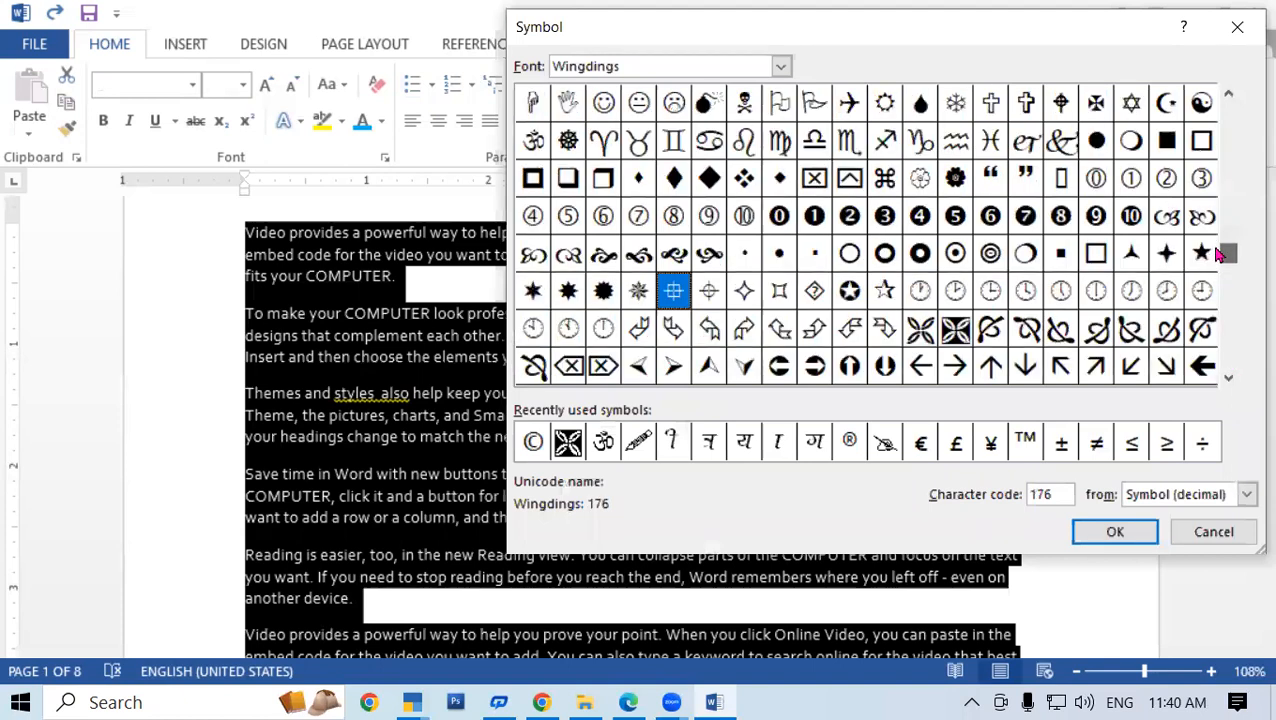
scroll(1222, 260, down, 2)
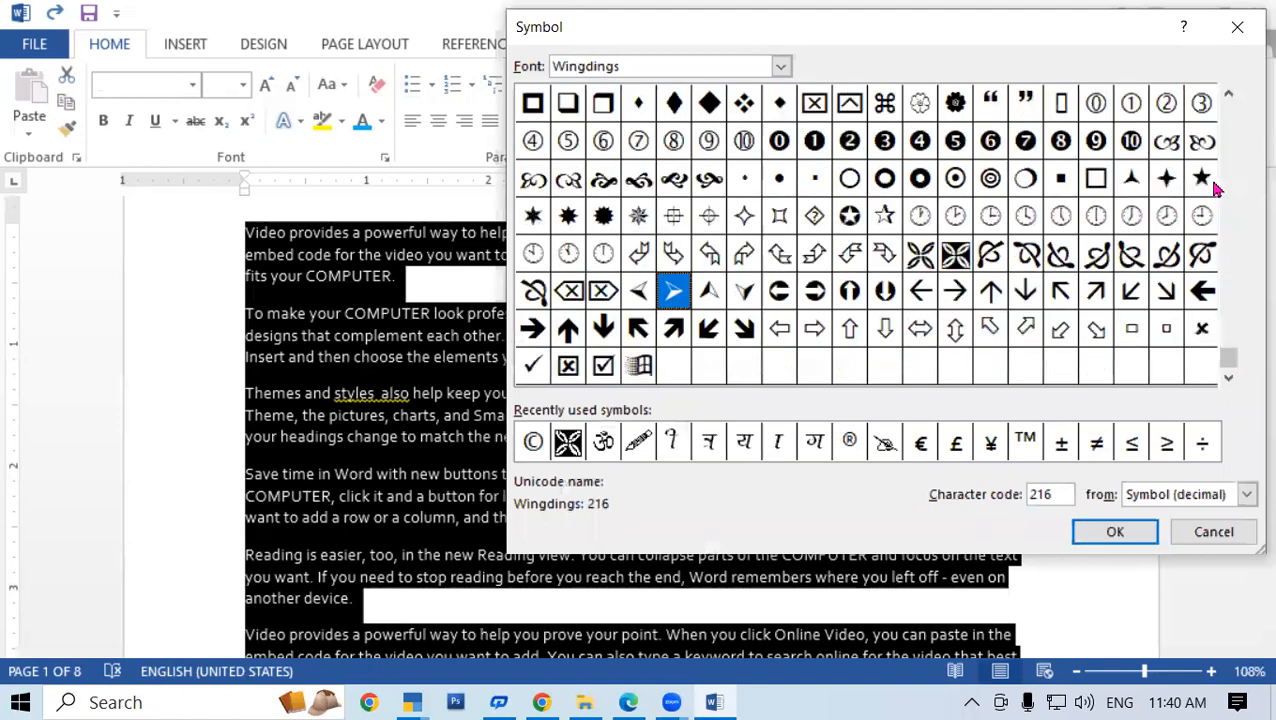
click(955, 104)
click(1114, 532)
click(678, 455)
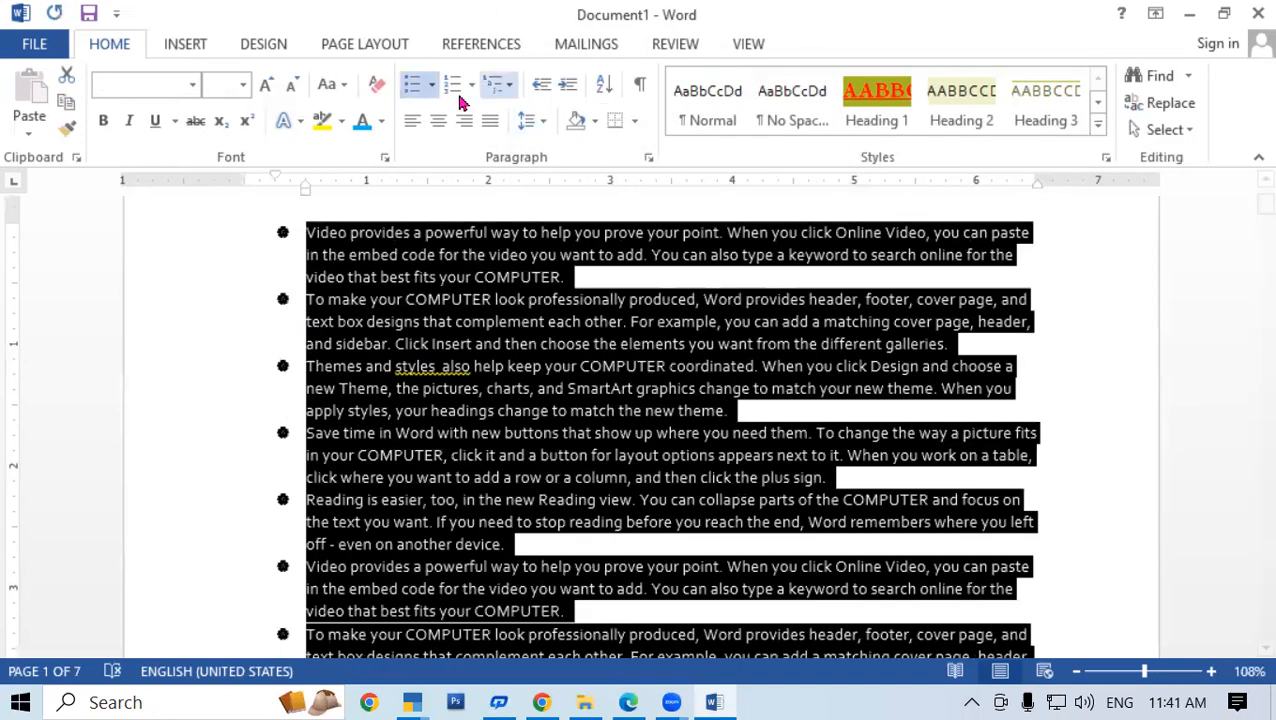
click(431, 86)
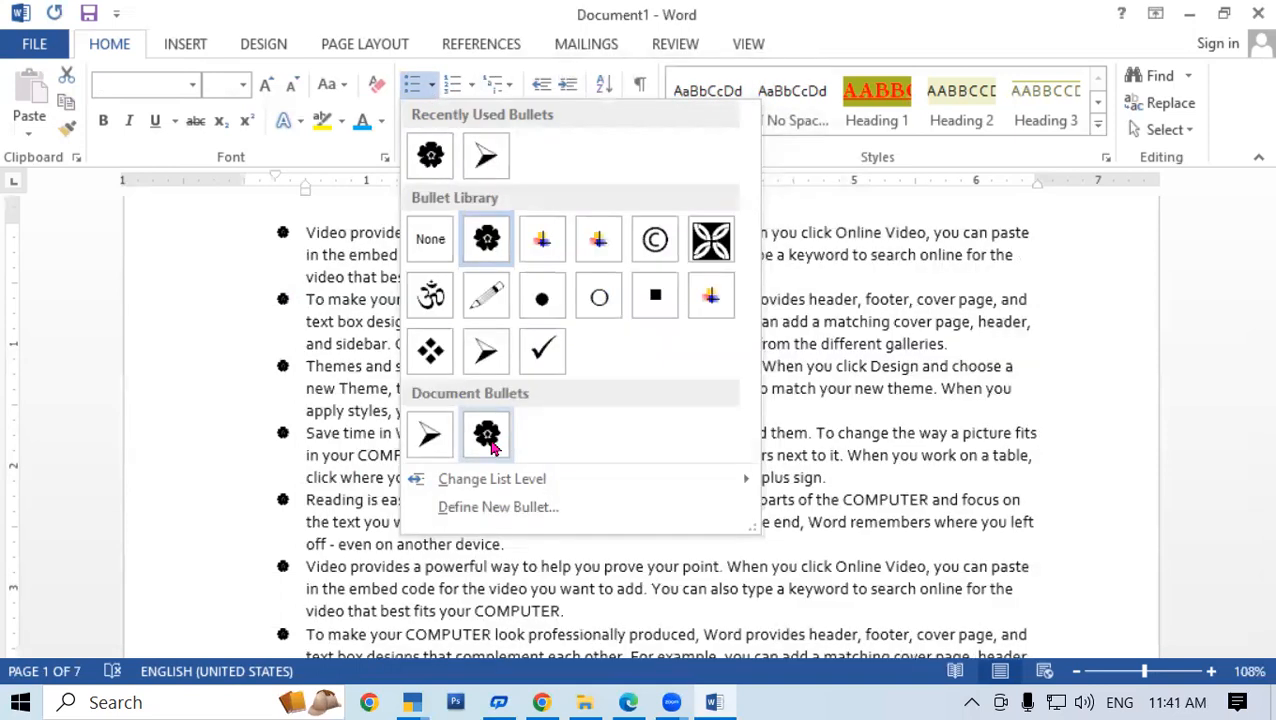
click(322, 250)
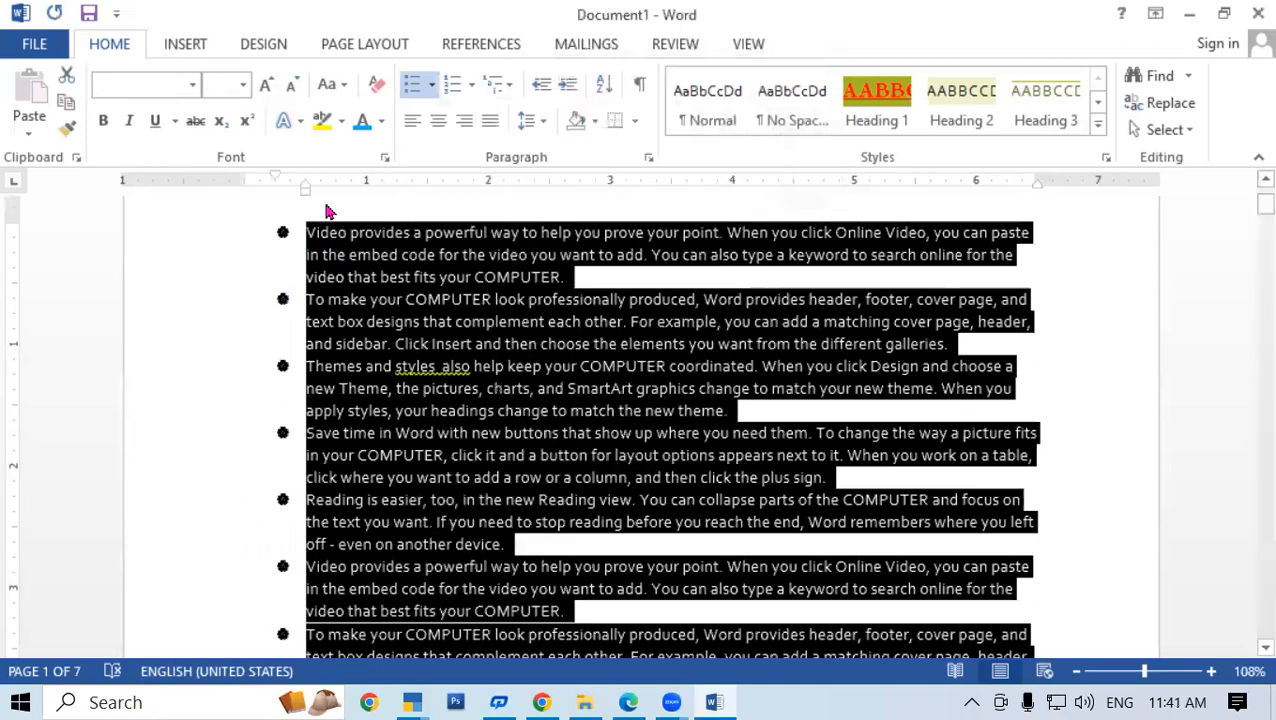
click(363, 122)
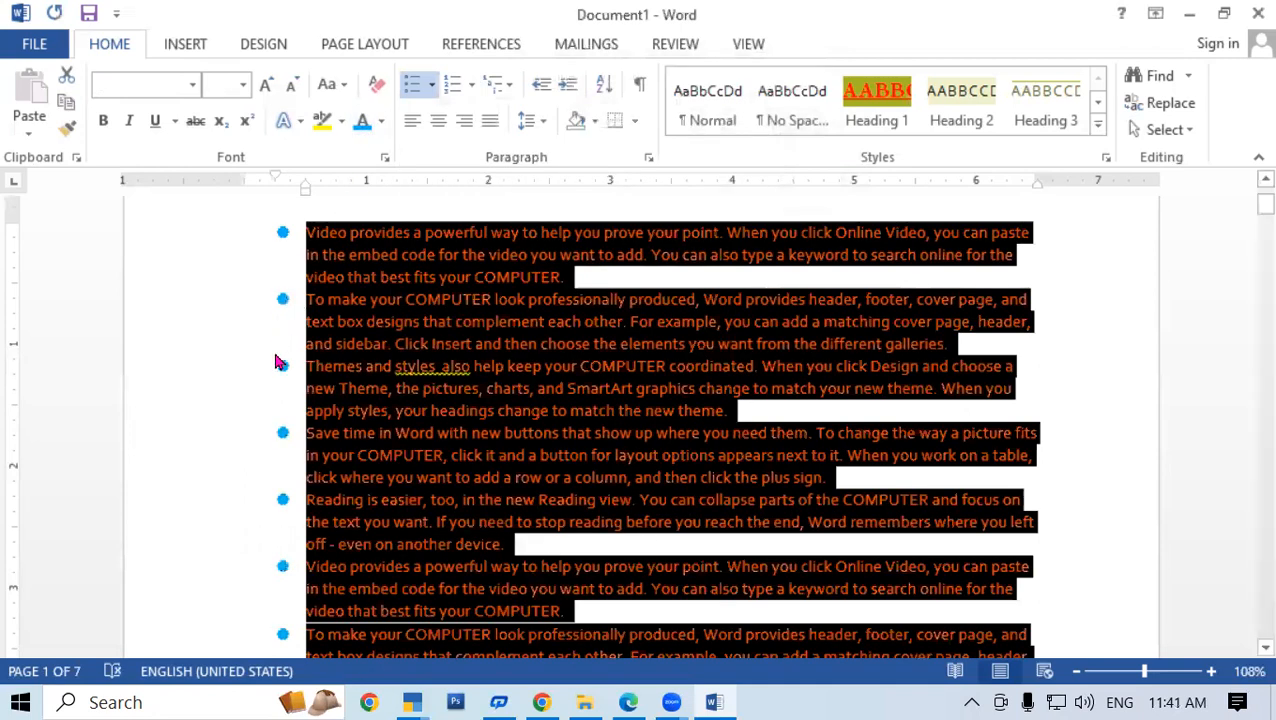
click(381, 121)
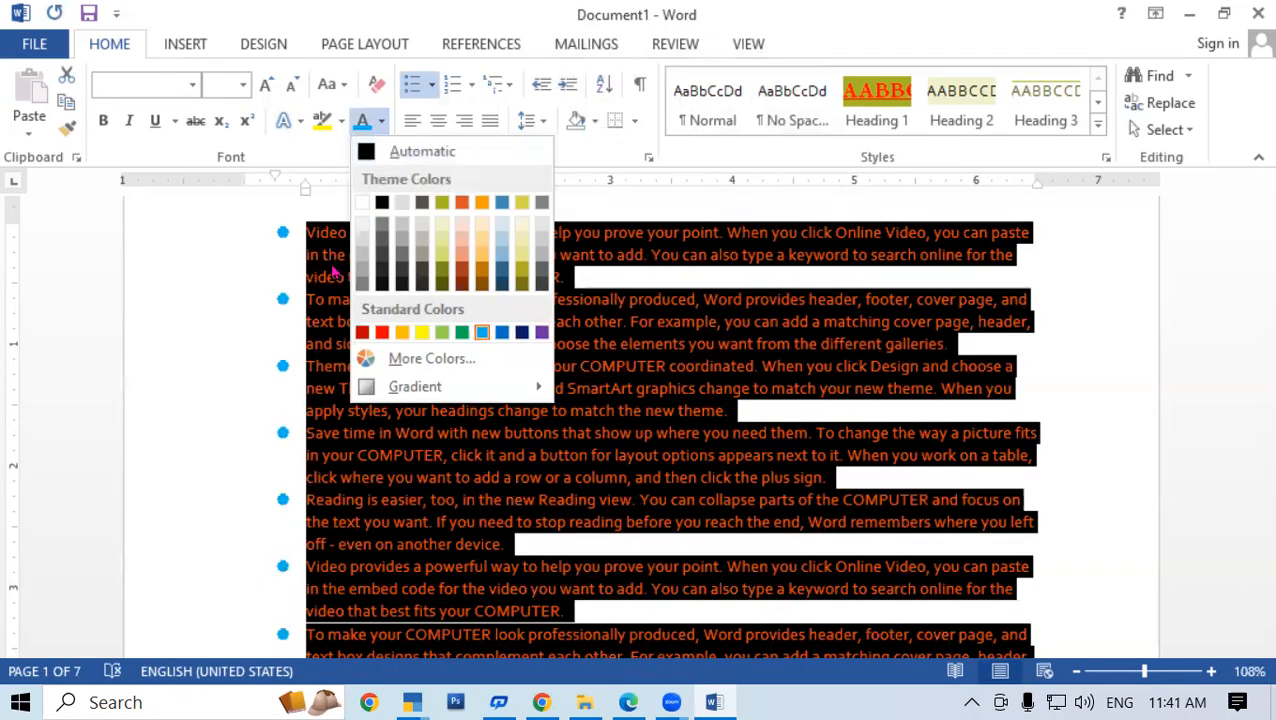
click(381, 203)
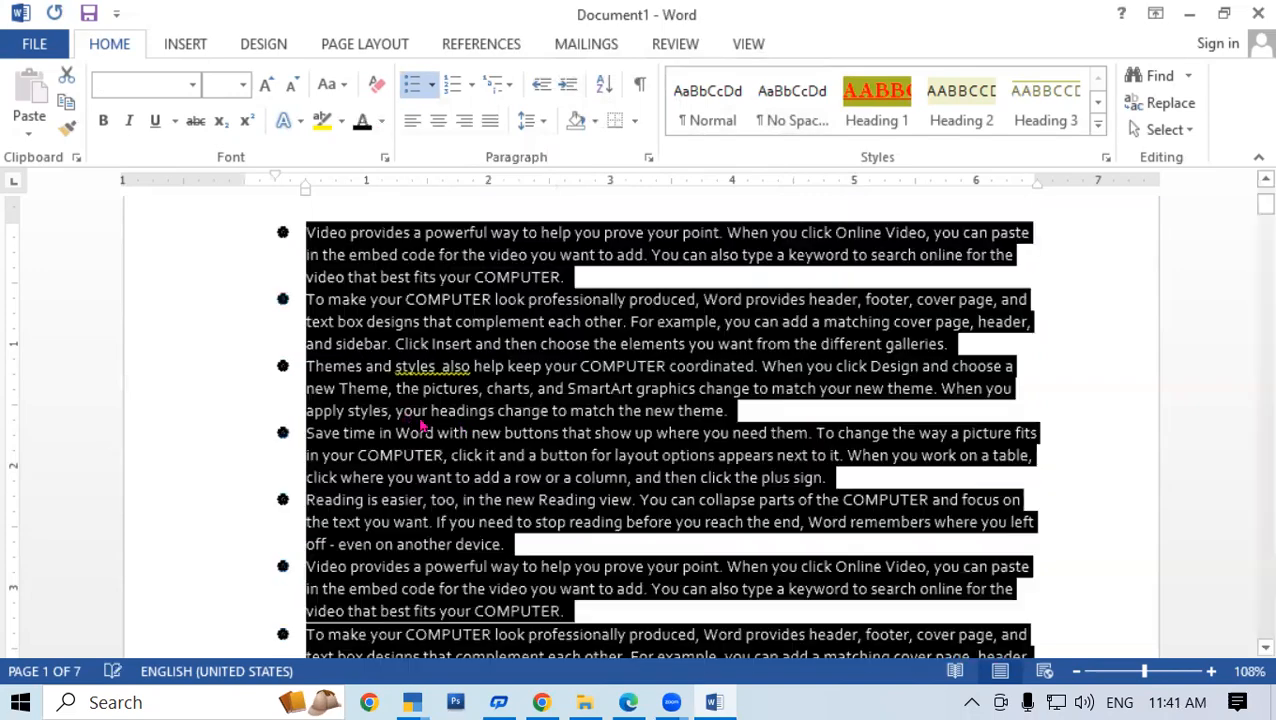
click(429, 86)
Replace the flower bullets with the picture images1 from the NNN folder
click(487, 509)
click(680, 132)
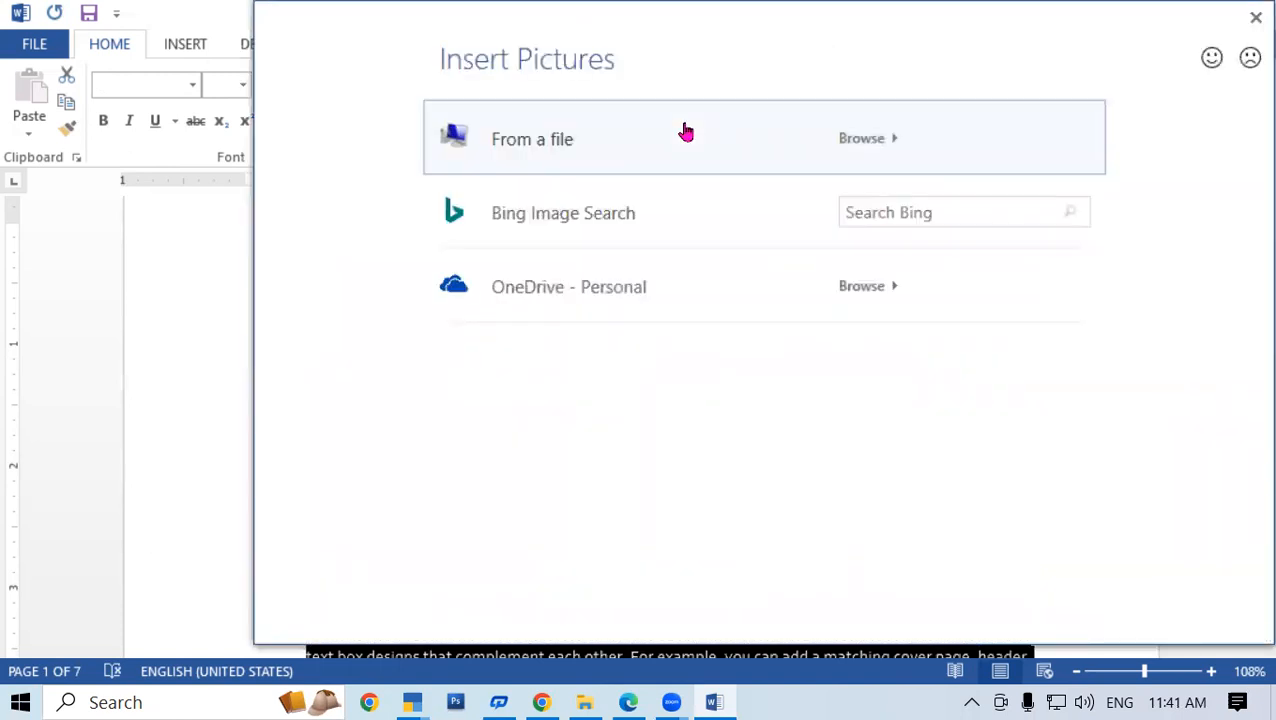
click(562, 162)
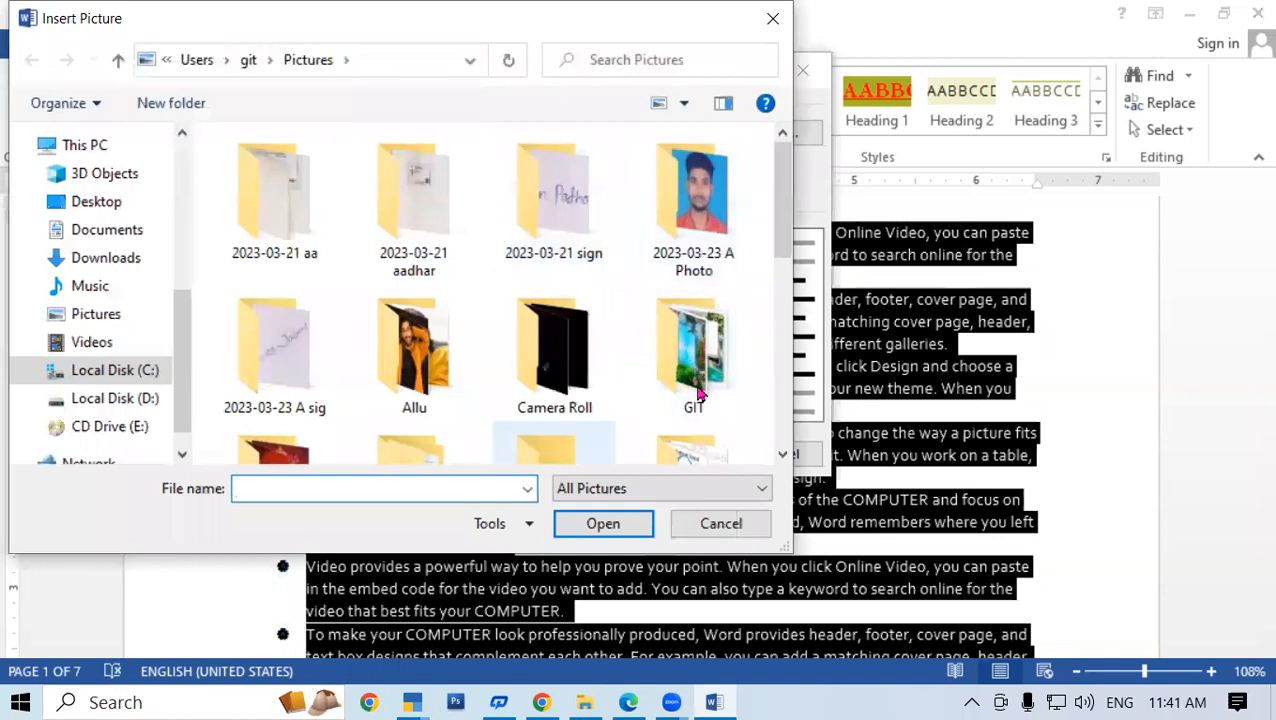
scroll(647, 375, down, 3)
scroll(645, 378, up, 2)
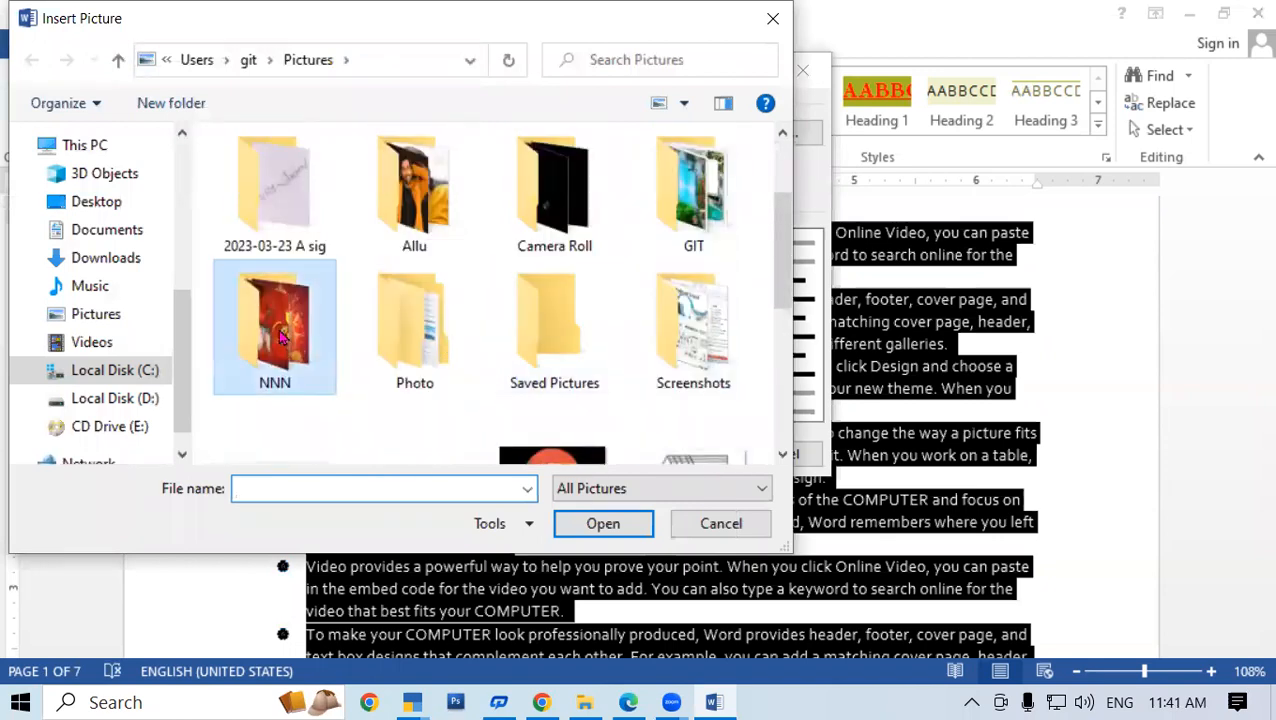
double_click(284, 338)
click(421, 250)
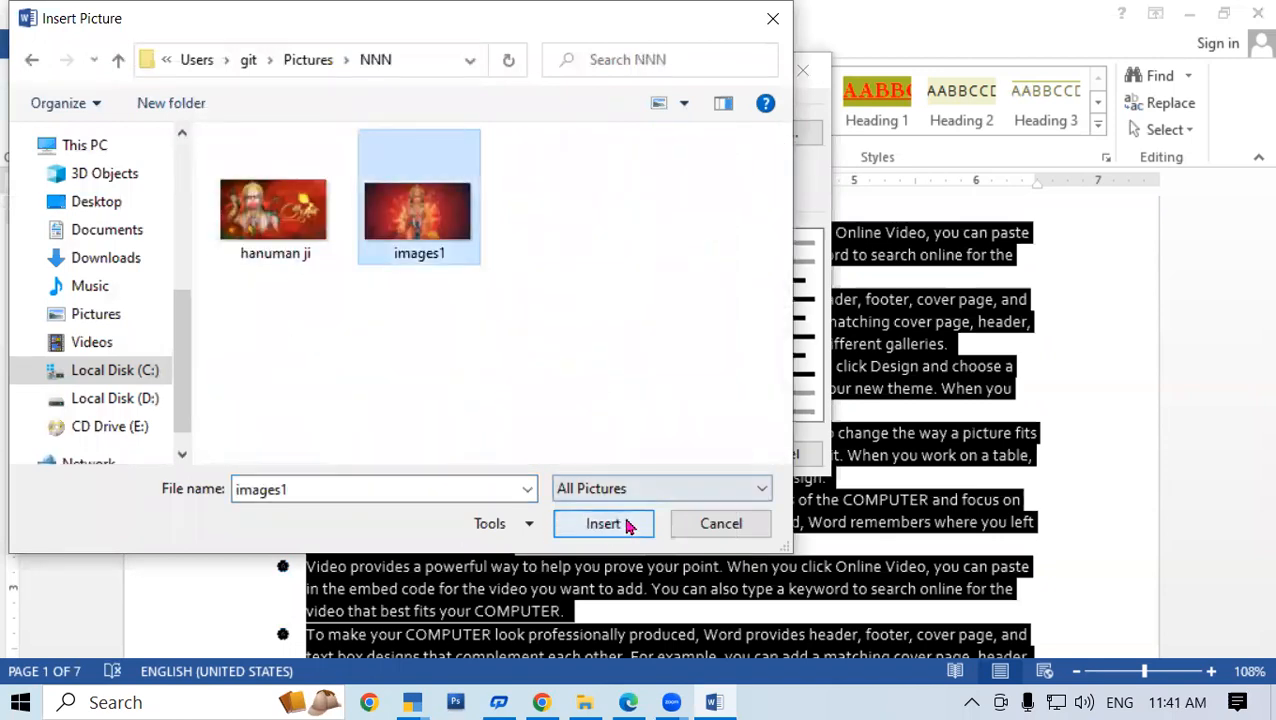
click(630, 522)
click(662, 459)
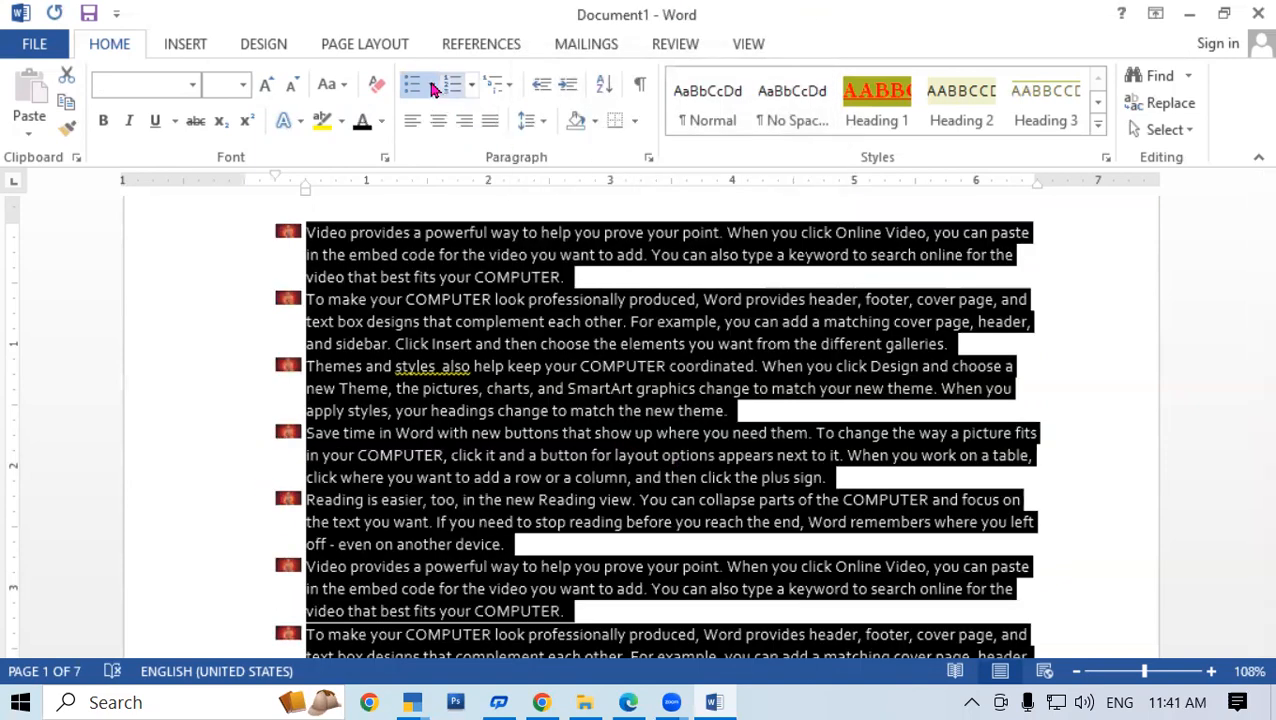
click(431, 85)
click(487, 507)
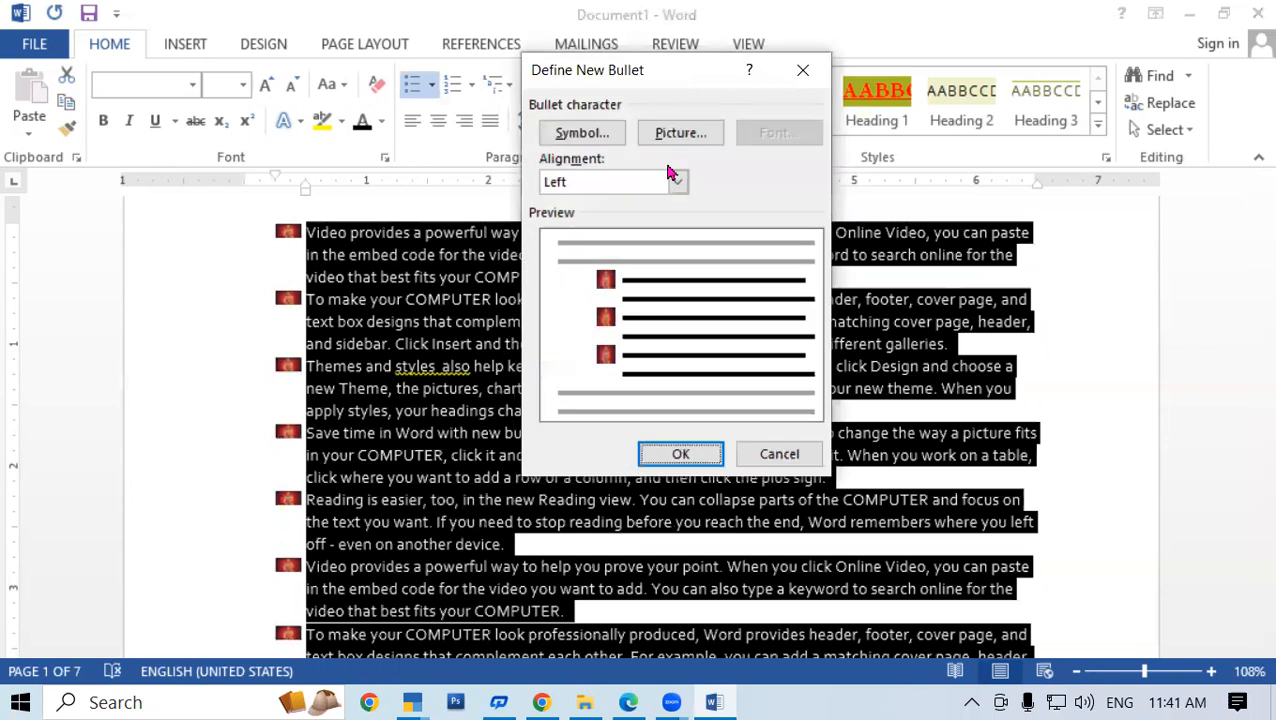
click(700, 137)
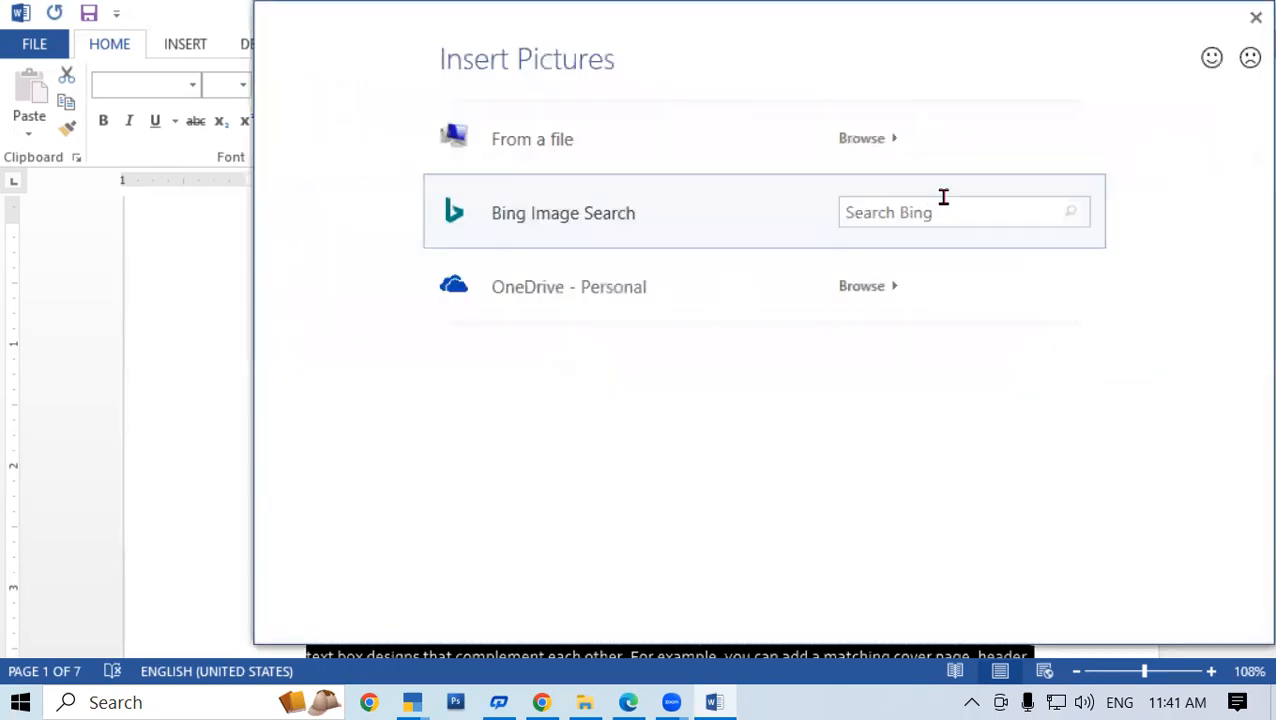
click(922, 213)
text(APPLE)
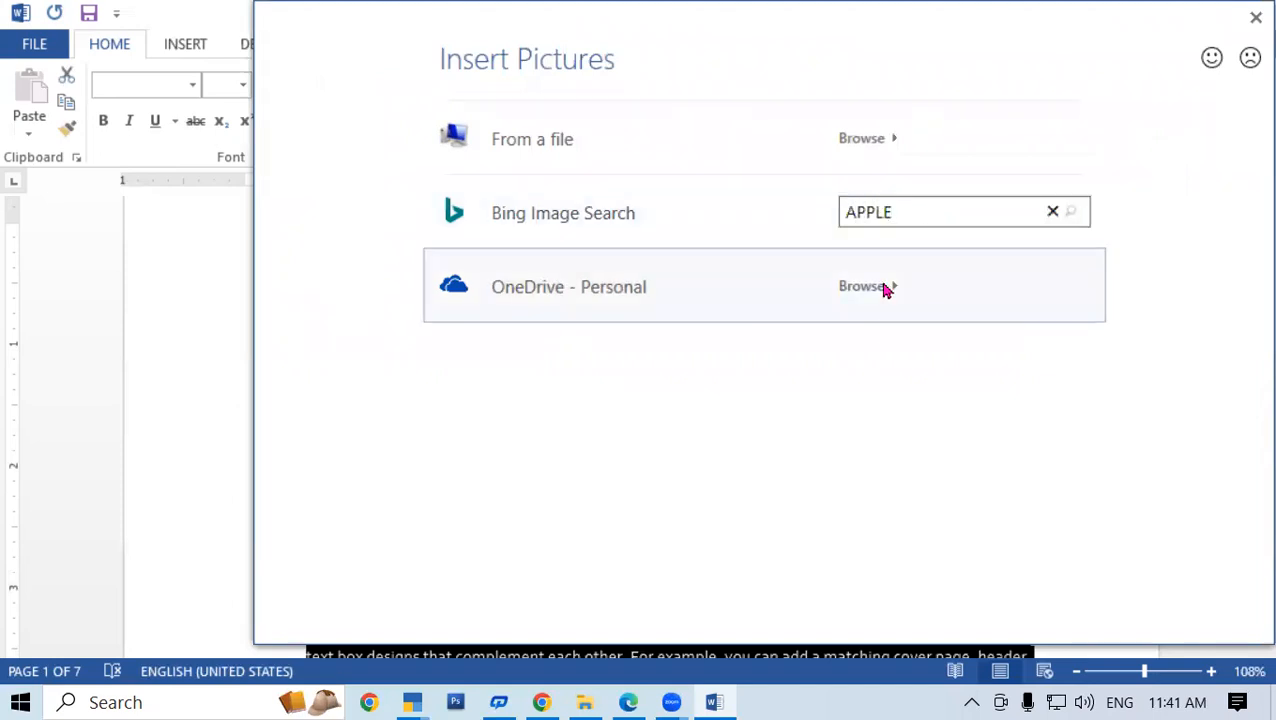
key(Return)
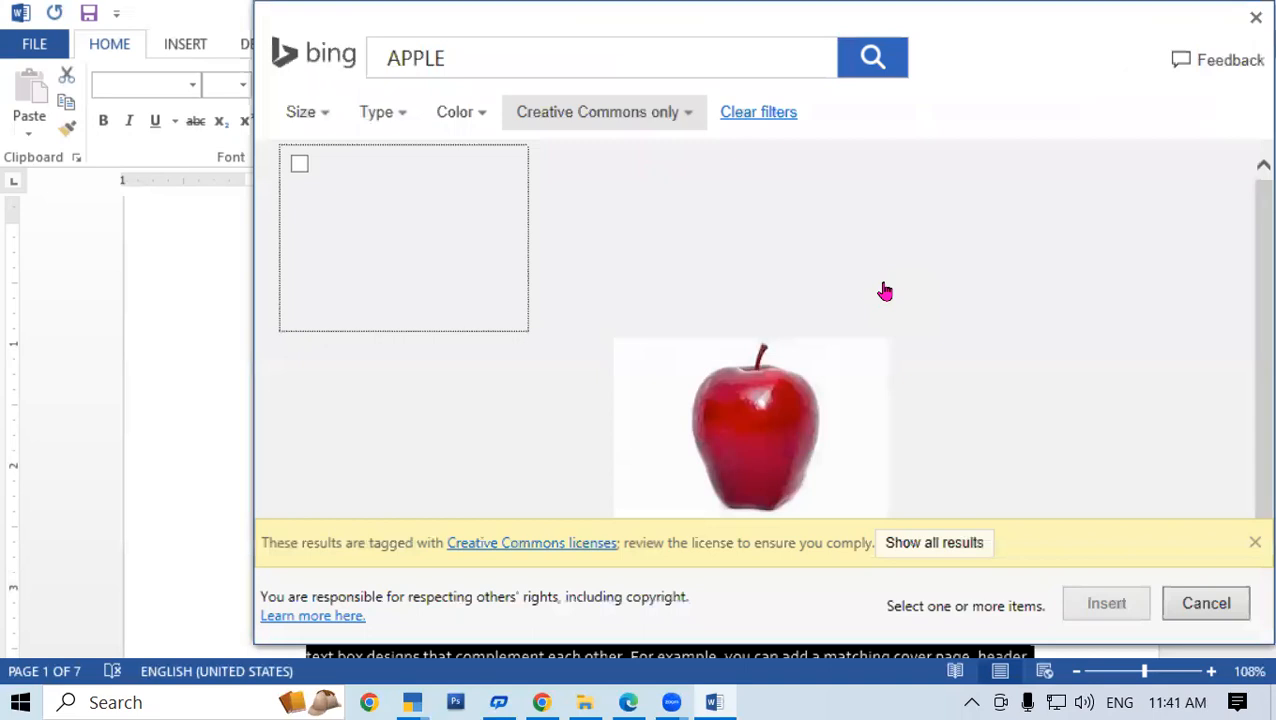
scroll(779, 347, down, 6)
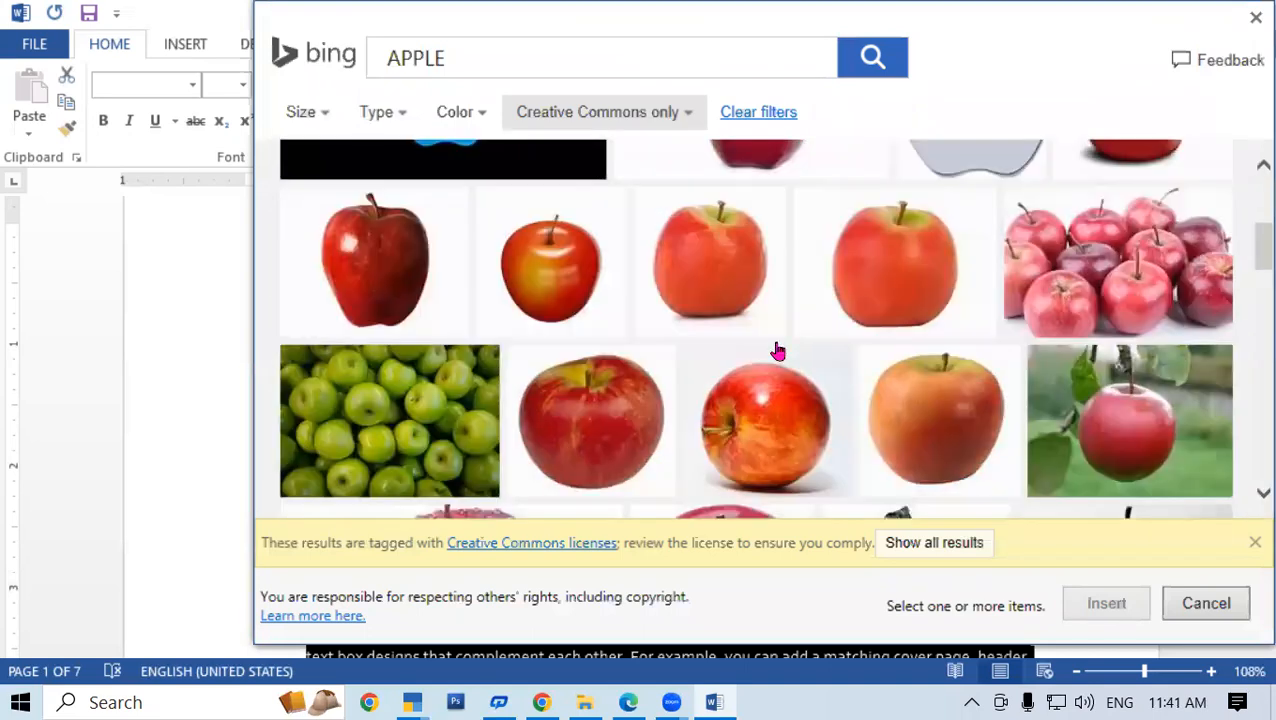
scroll(784, 393, down, 4)
scroll(784, 393, up, 3)
scroll(784, 393, down, 5)
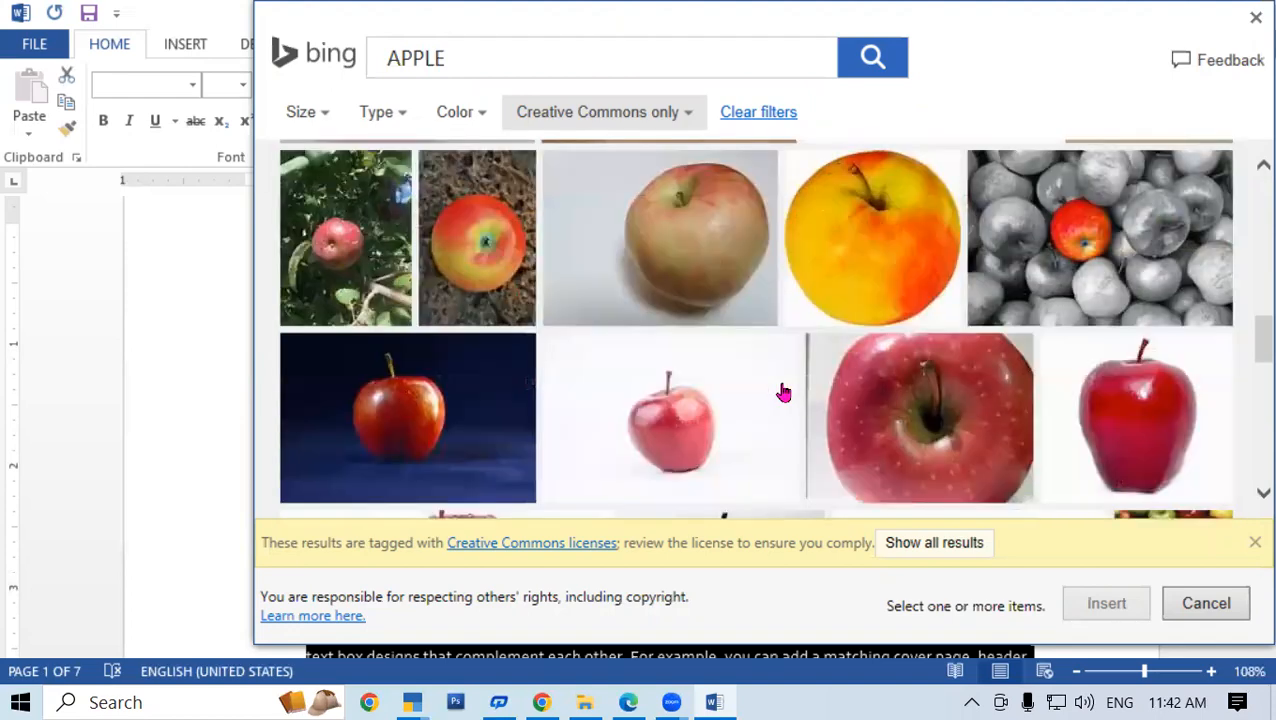
scroll(784, 393, up, 3)
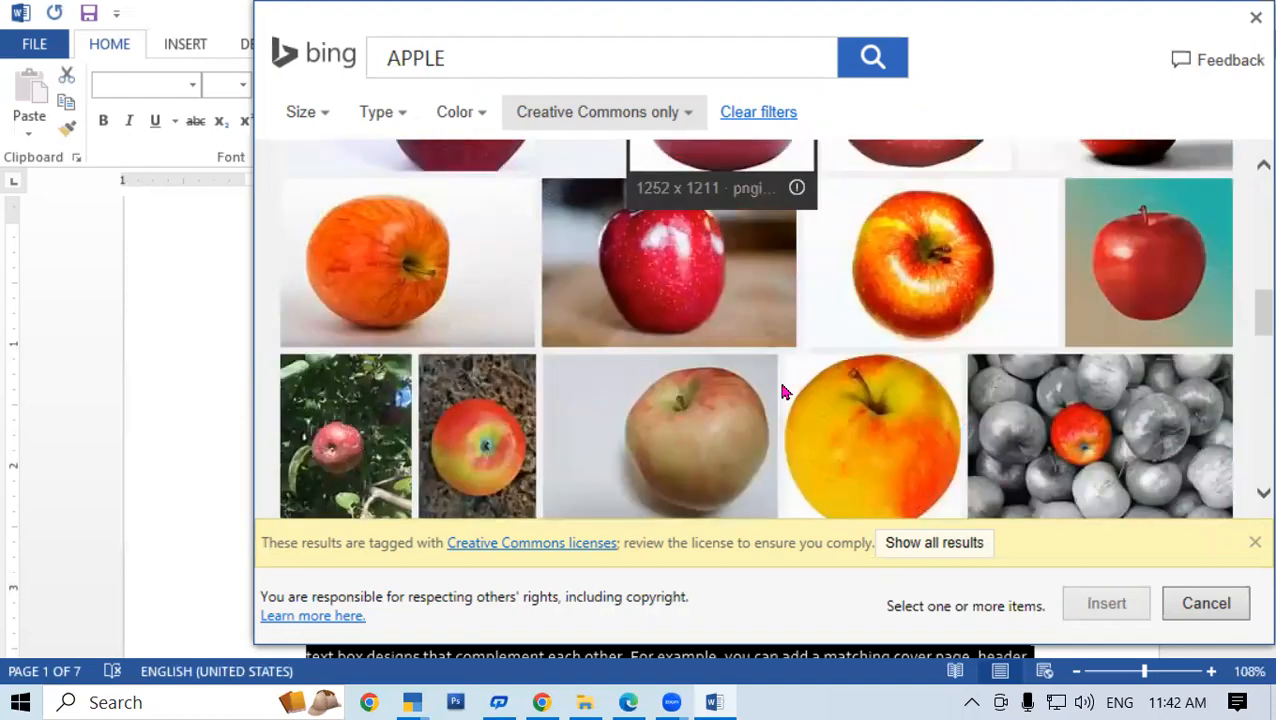
scroll(784, 393, up, 4)
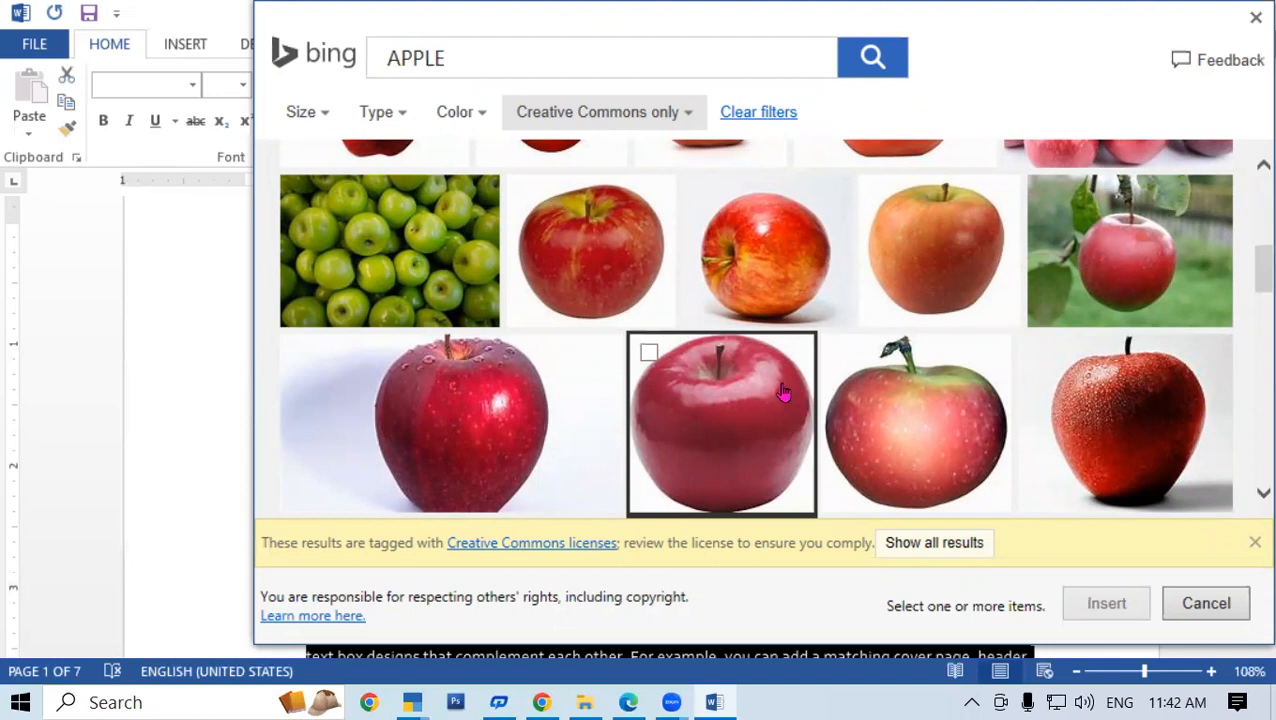
click(777, 447)
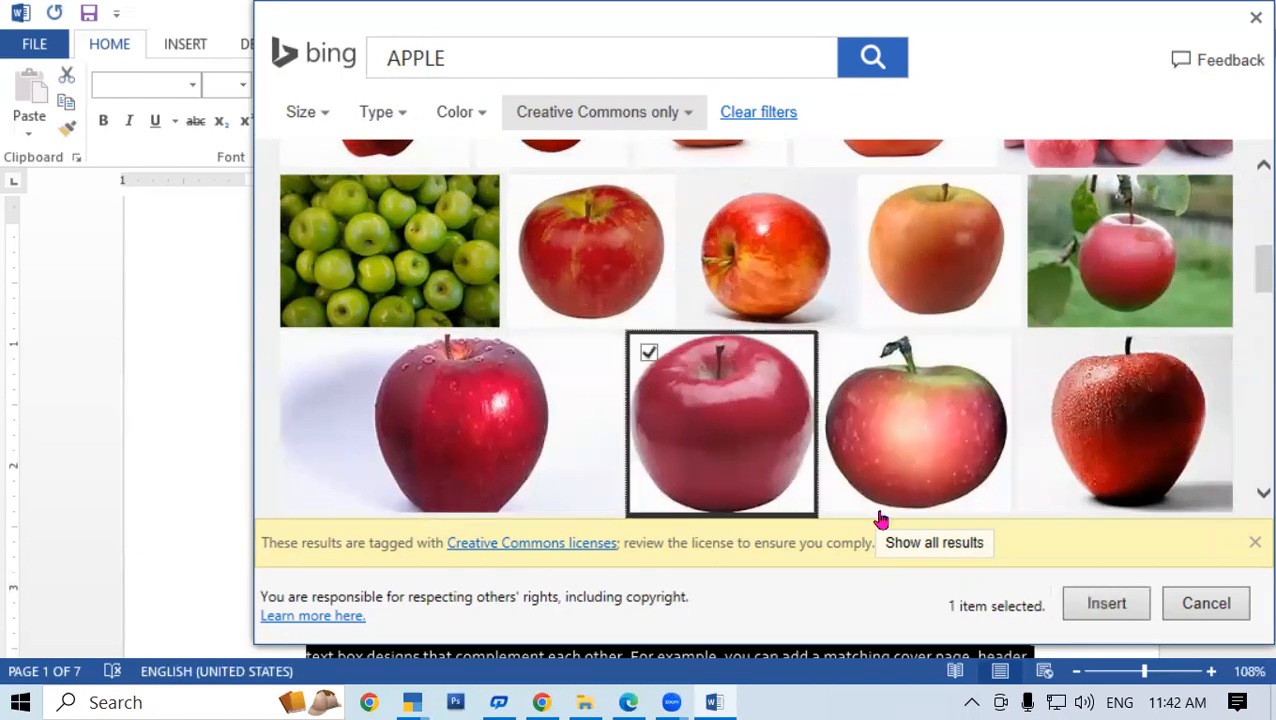
scroll(1080, 505, down, 5)
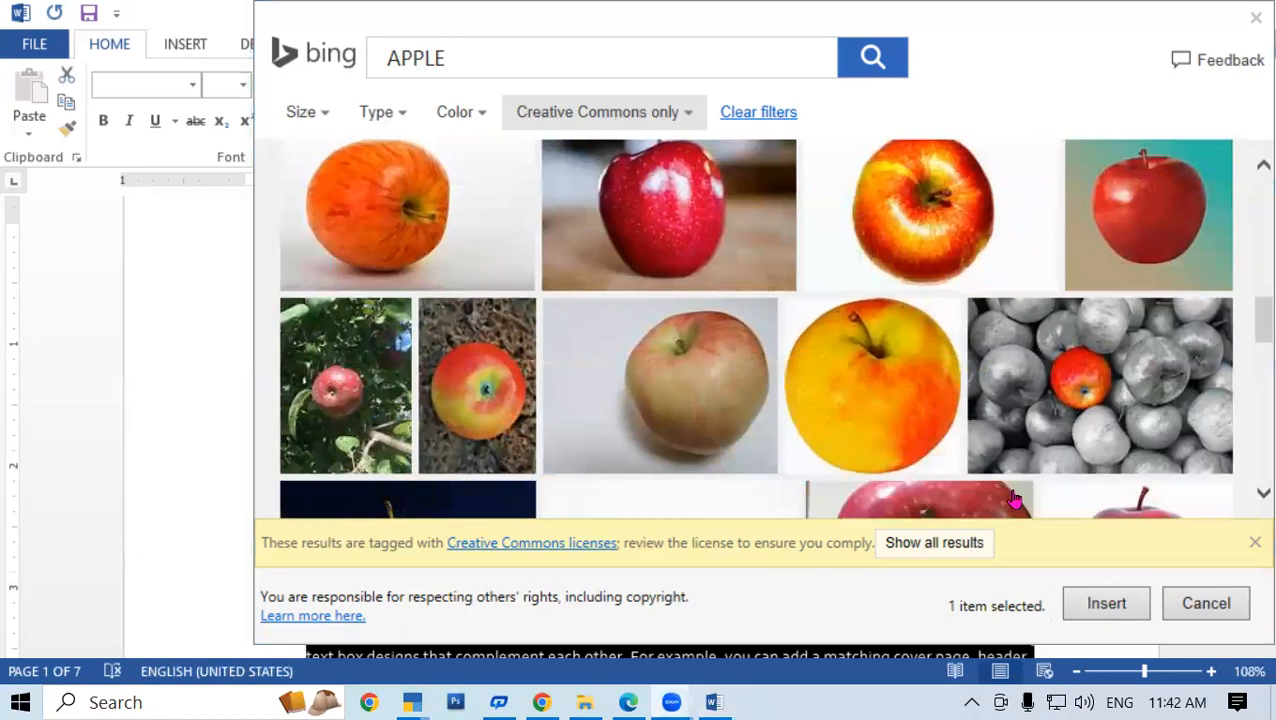
click(1100, 605)
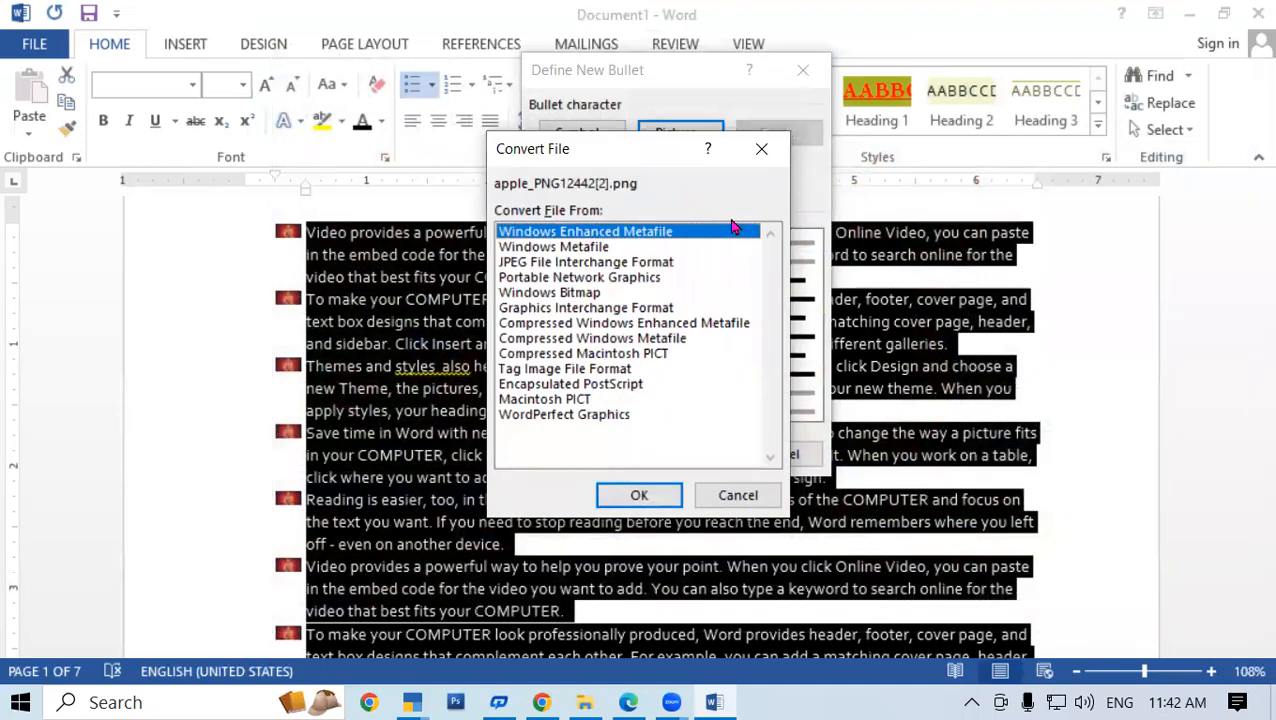
click(639, 495)
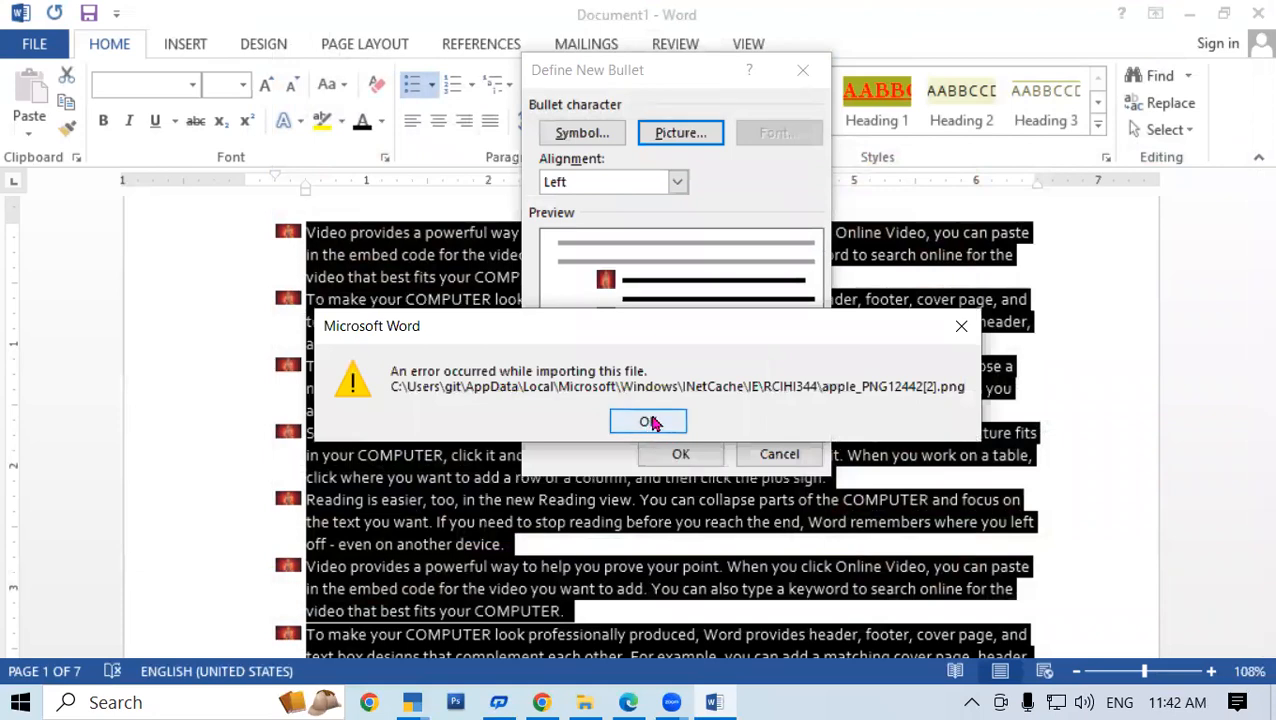
click(648, 421)
click(680, 455)
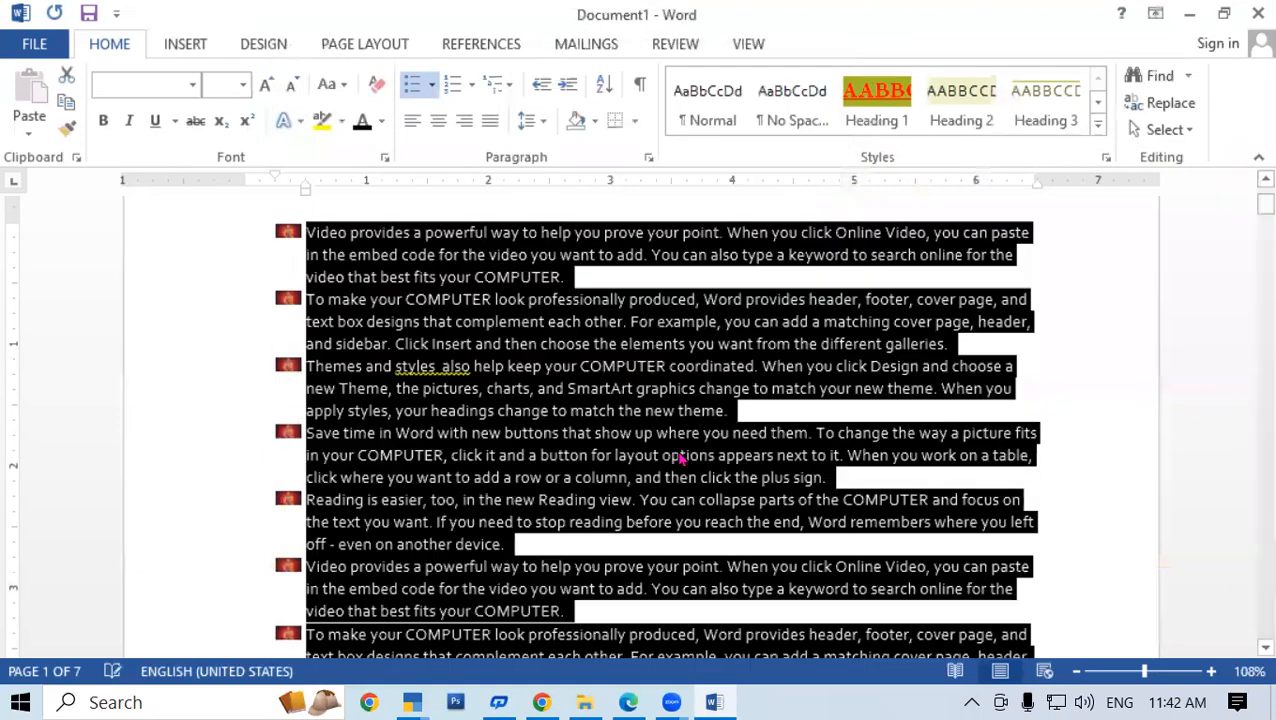
click(724, 130)
key(ctrl+z)
scroll(560, 450, up, 2)
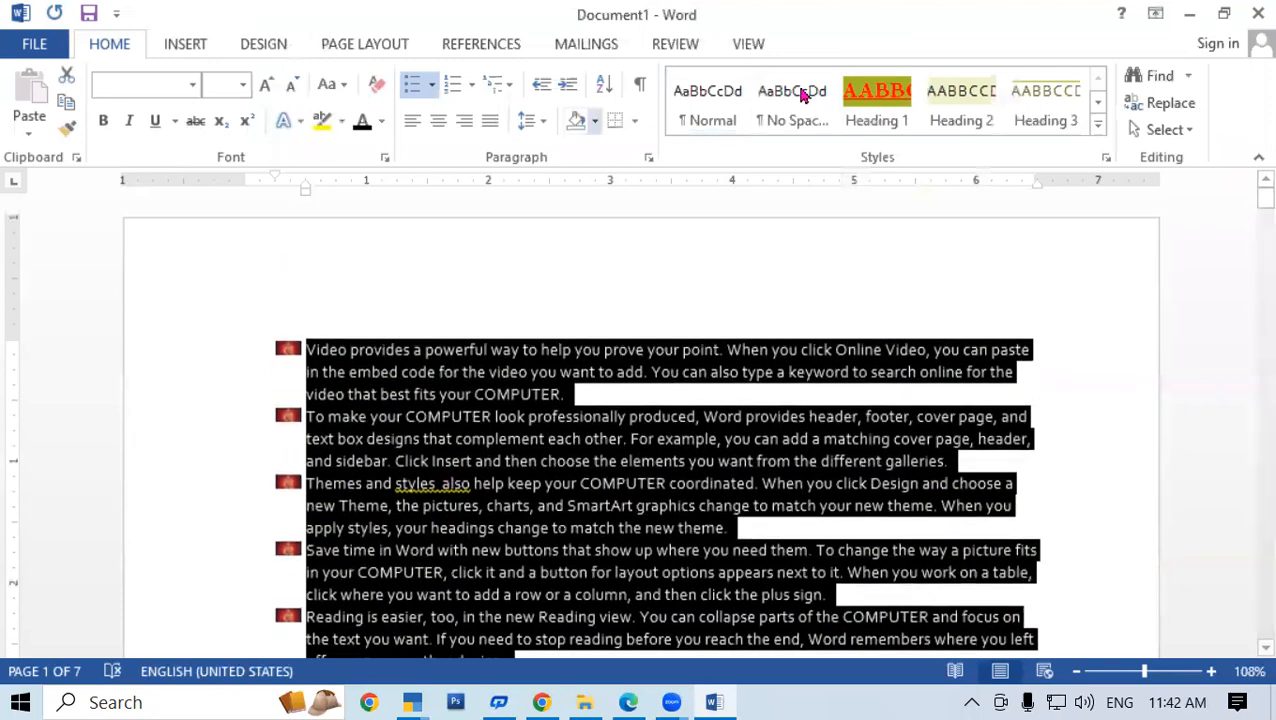
Set the bullets to a red apple picture found through an online APPLE image search
click(431, 85)
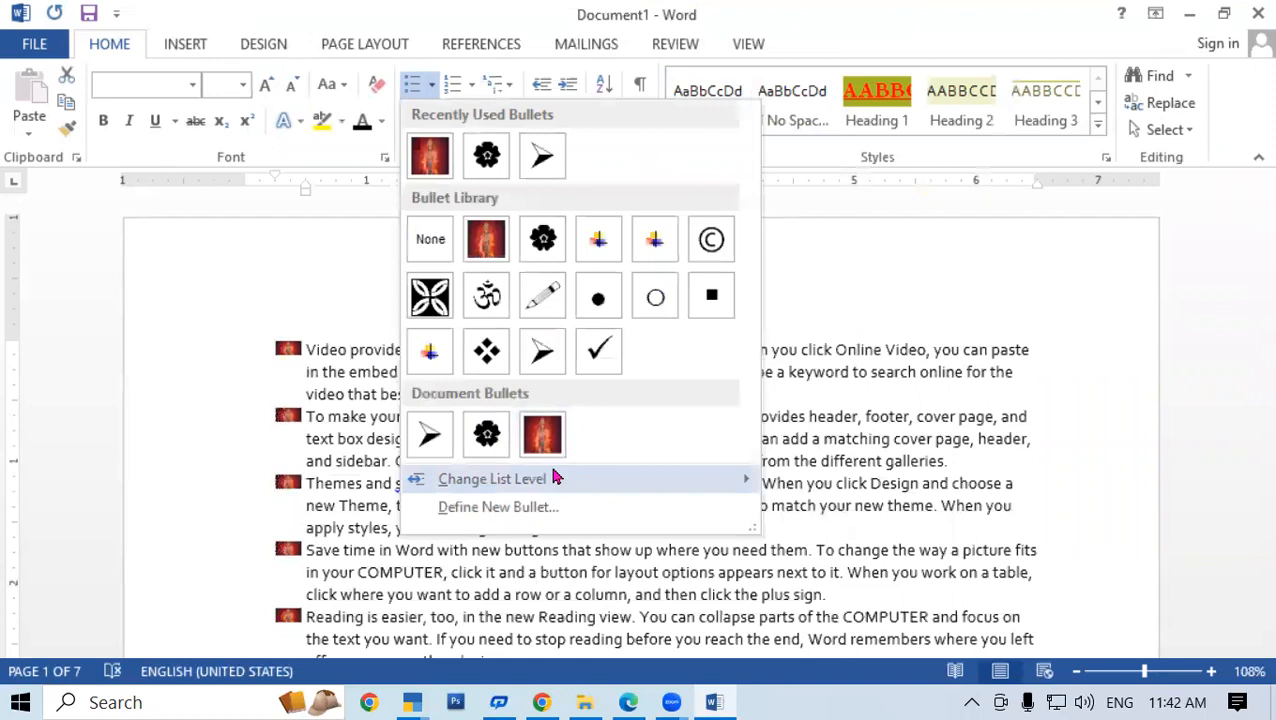
click(521, 508)
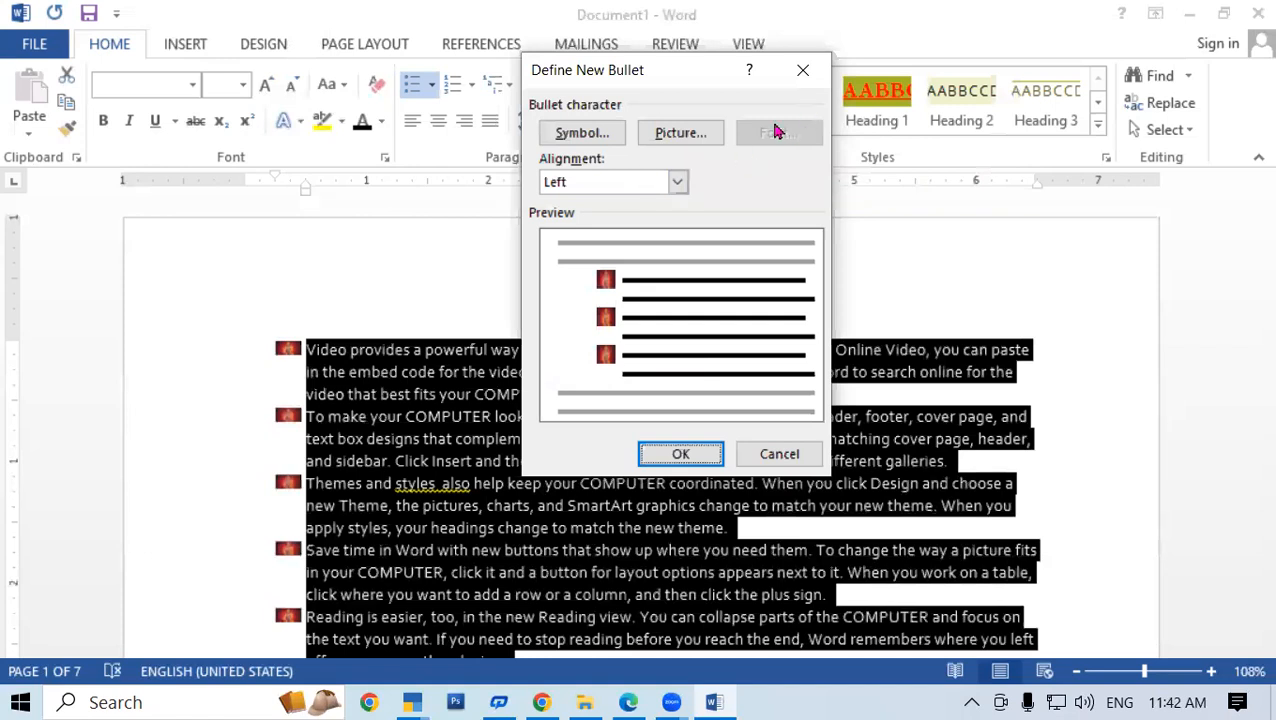
click(668, 137)
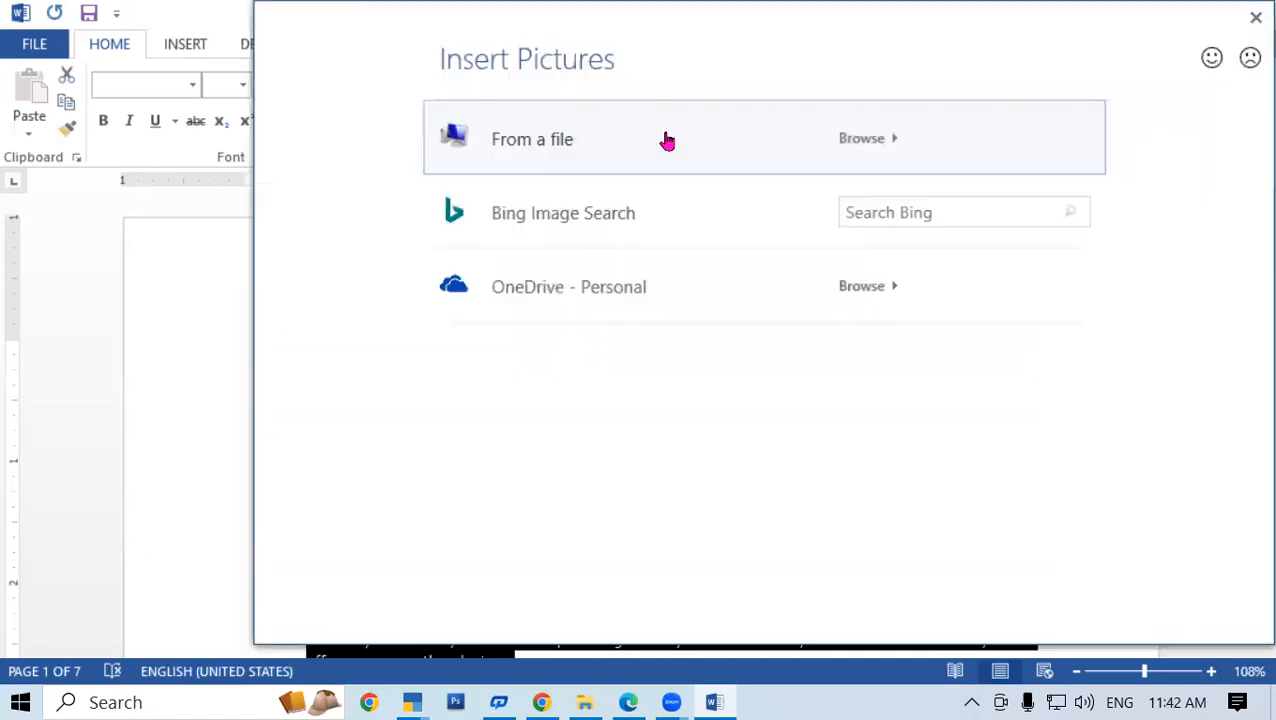
click(922, 215)
text(APPLE)
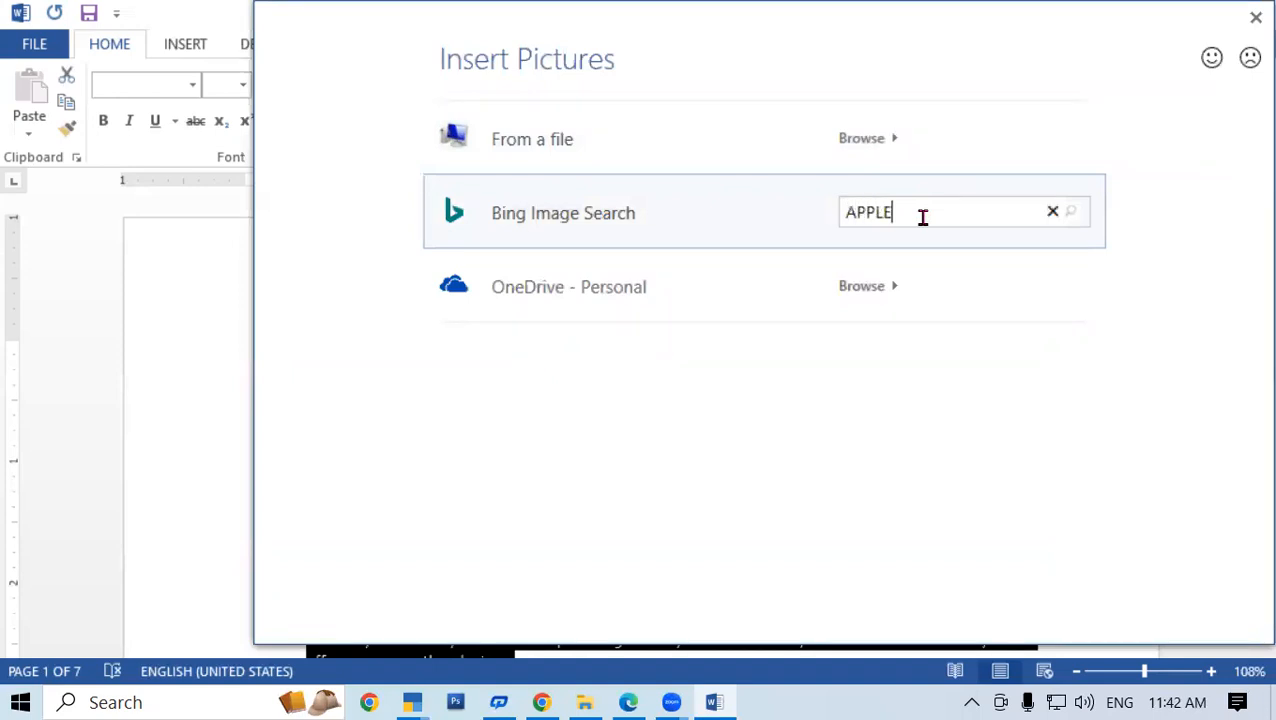
key(Return)
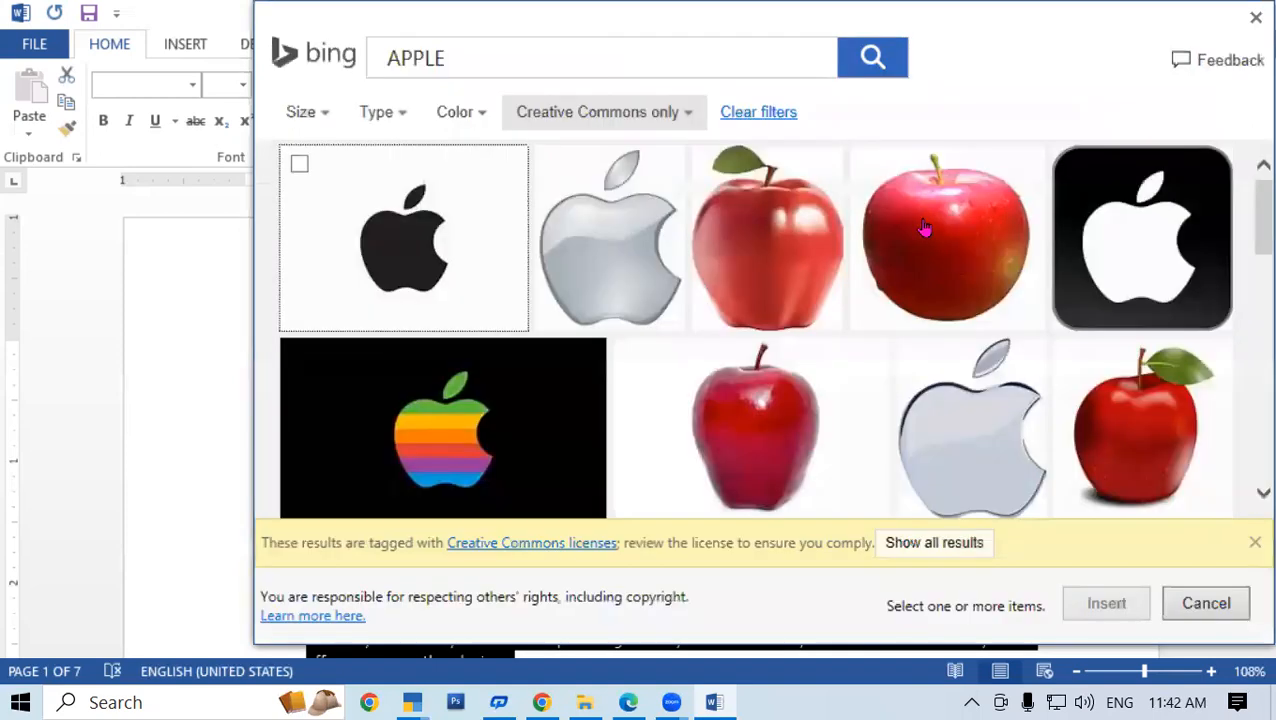
click(779, 288)
click(1106, 603)
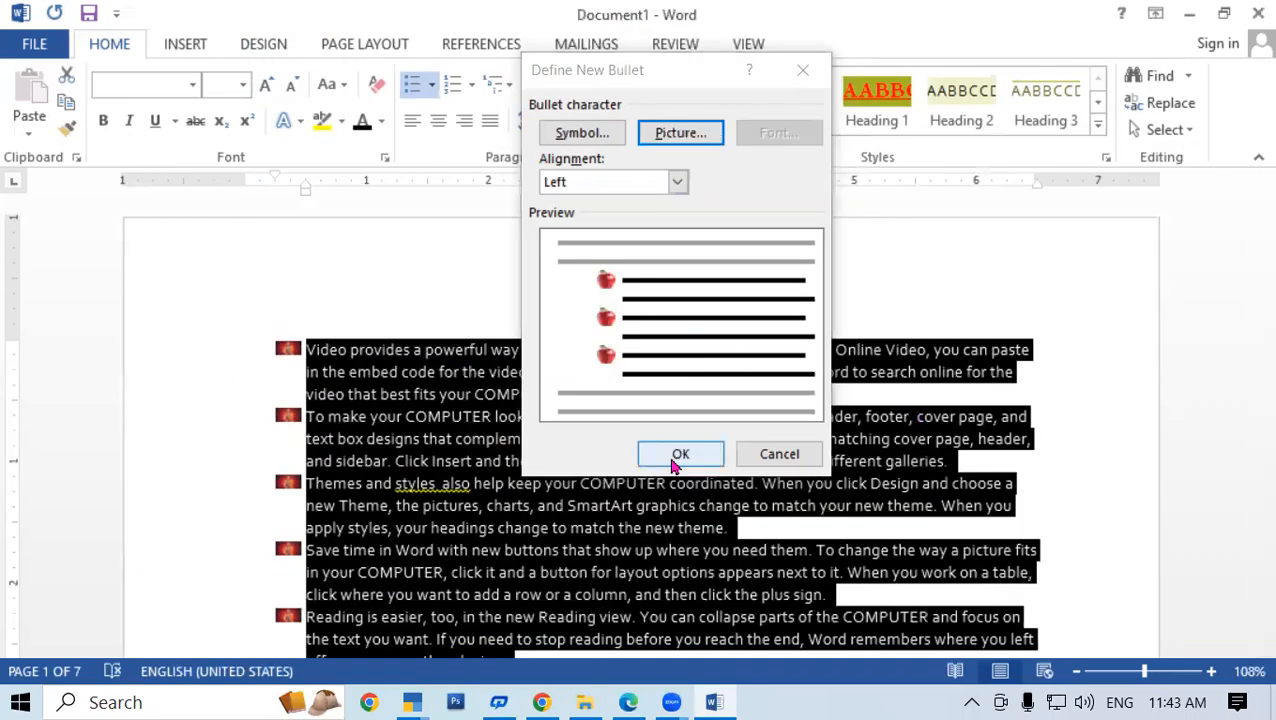
click(676, 460)
scroll(644, 452, down, 4)
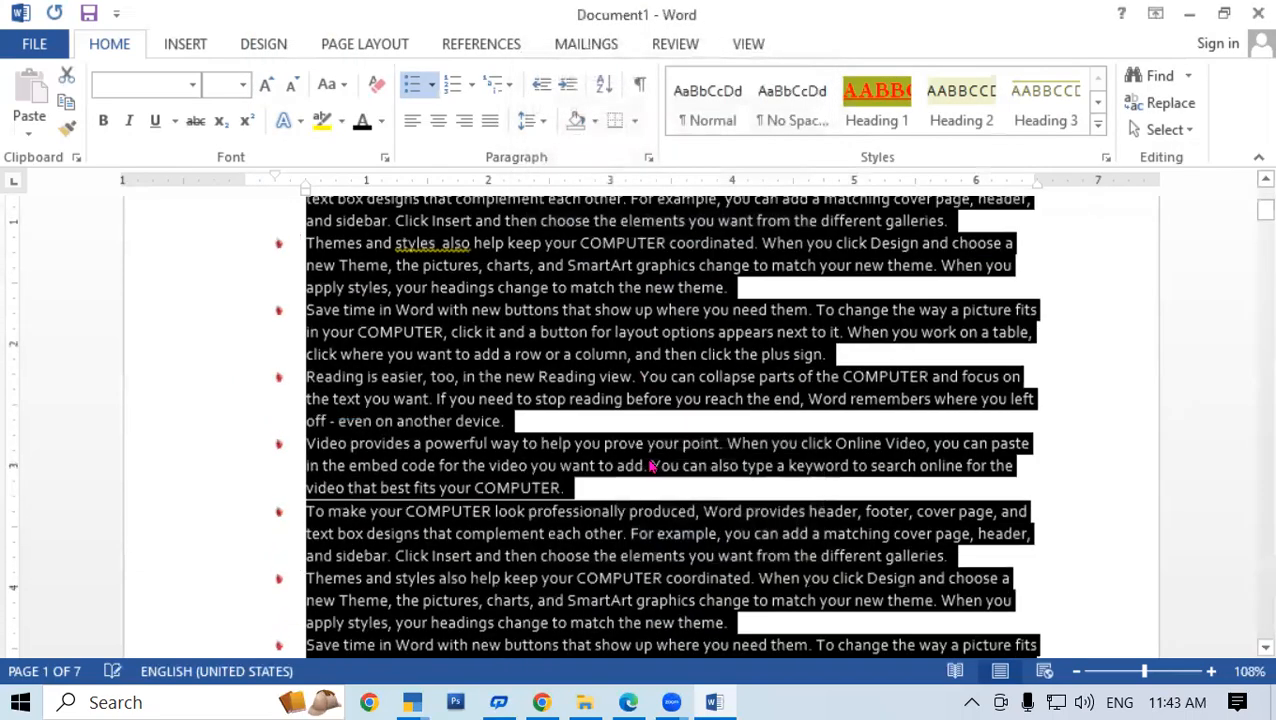
scroll(648, 460, up, 4)
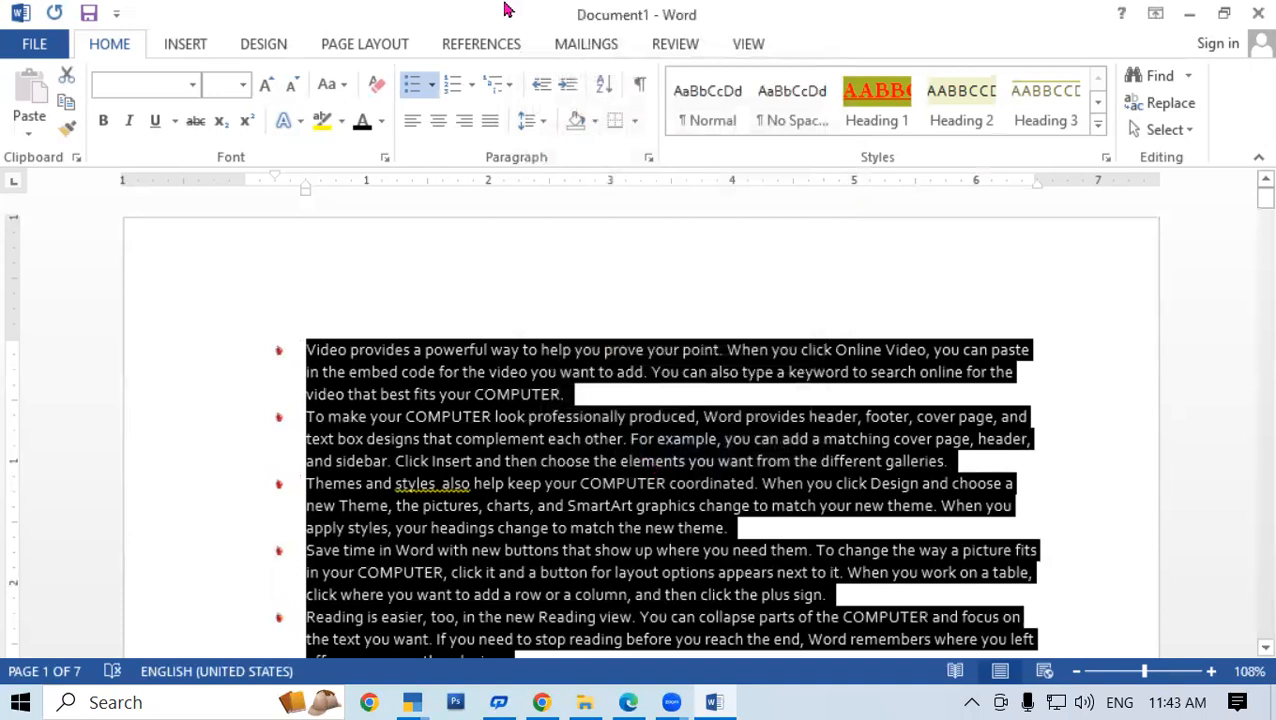
click(431, 86)
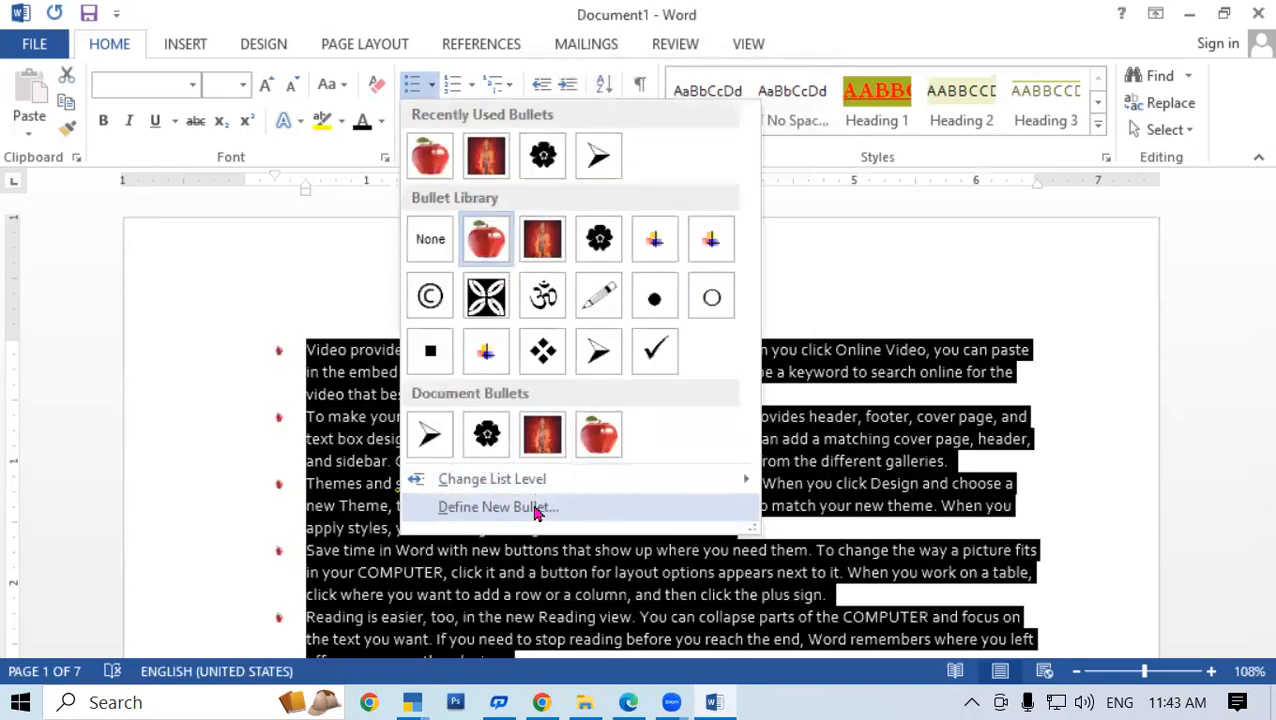
click(536, 508)
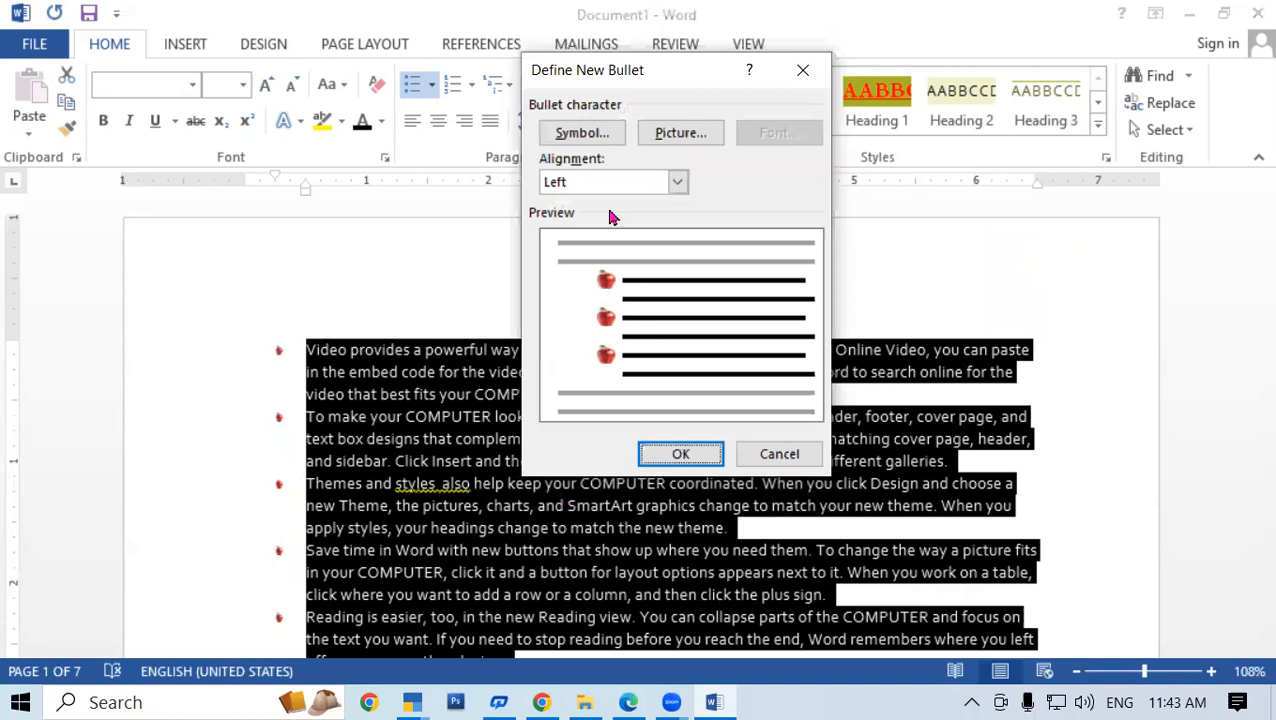
click(678, 182)
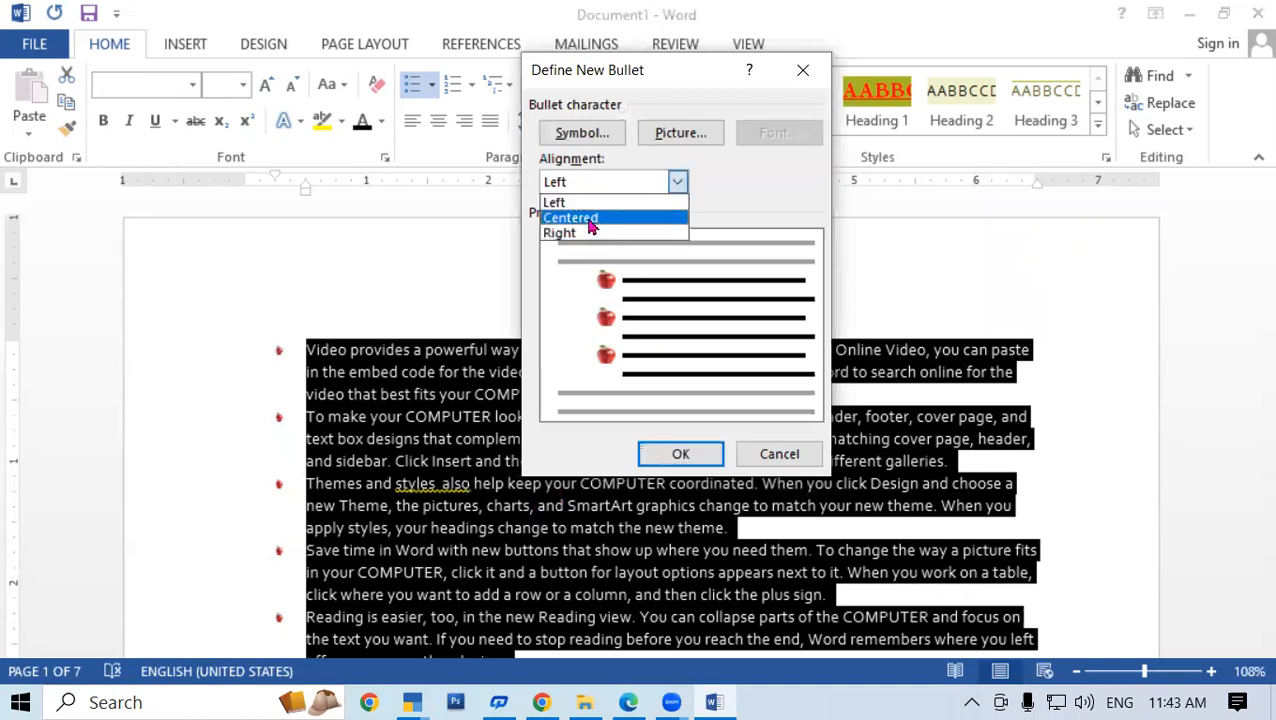
click(590, 218)
click(648, 454)
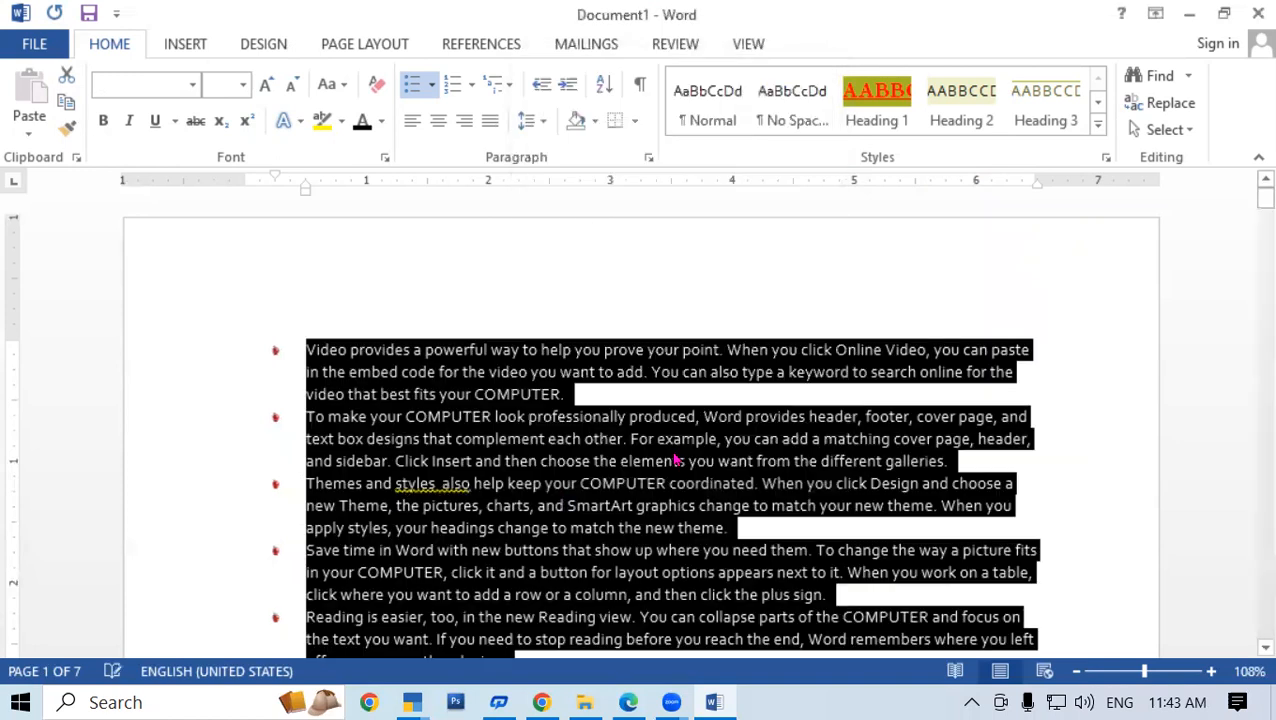
click(430, 85)
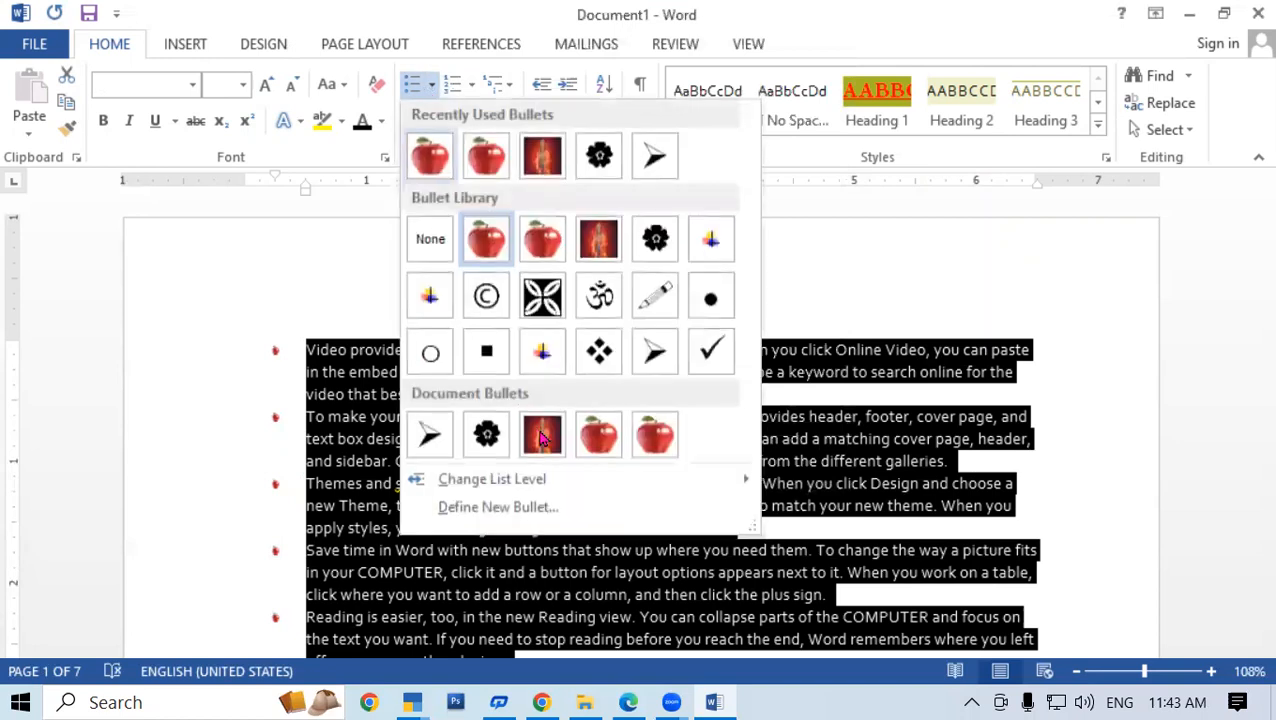
click(522, 506)
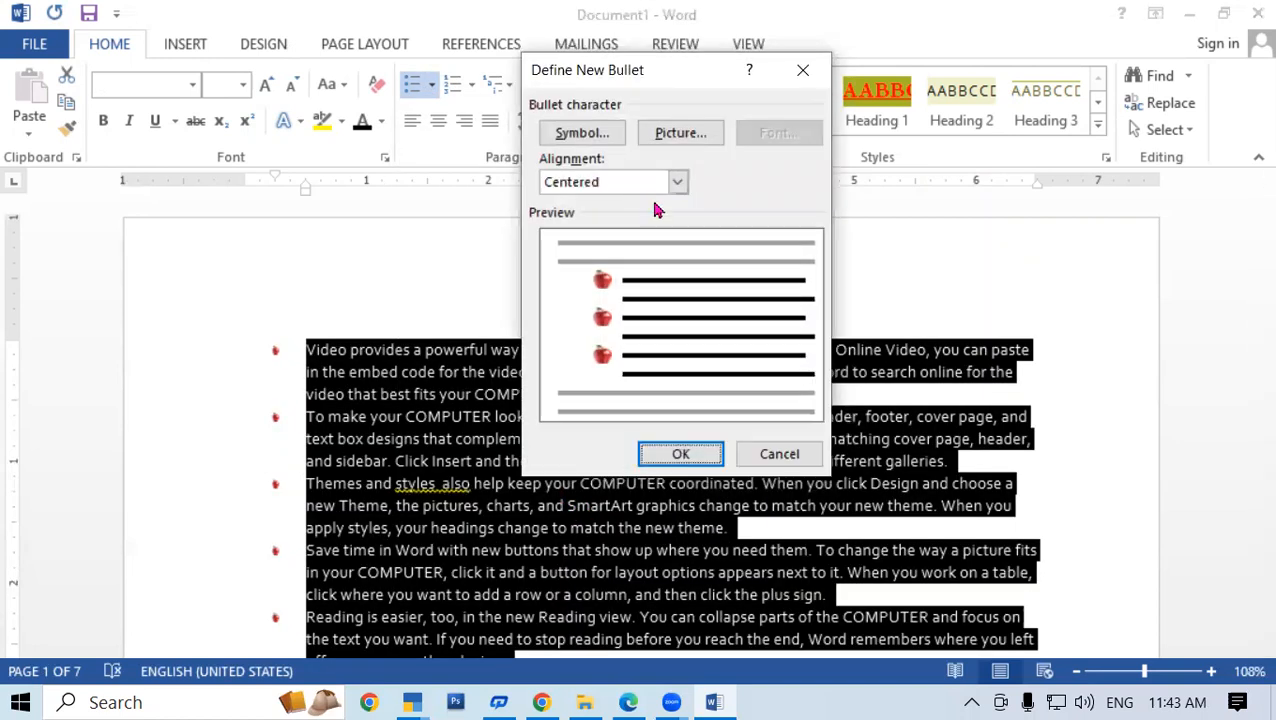
click(683, 137)
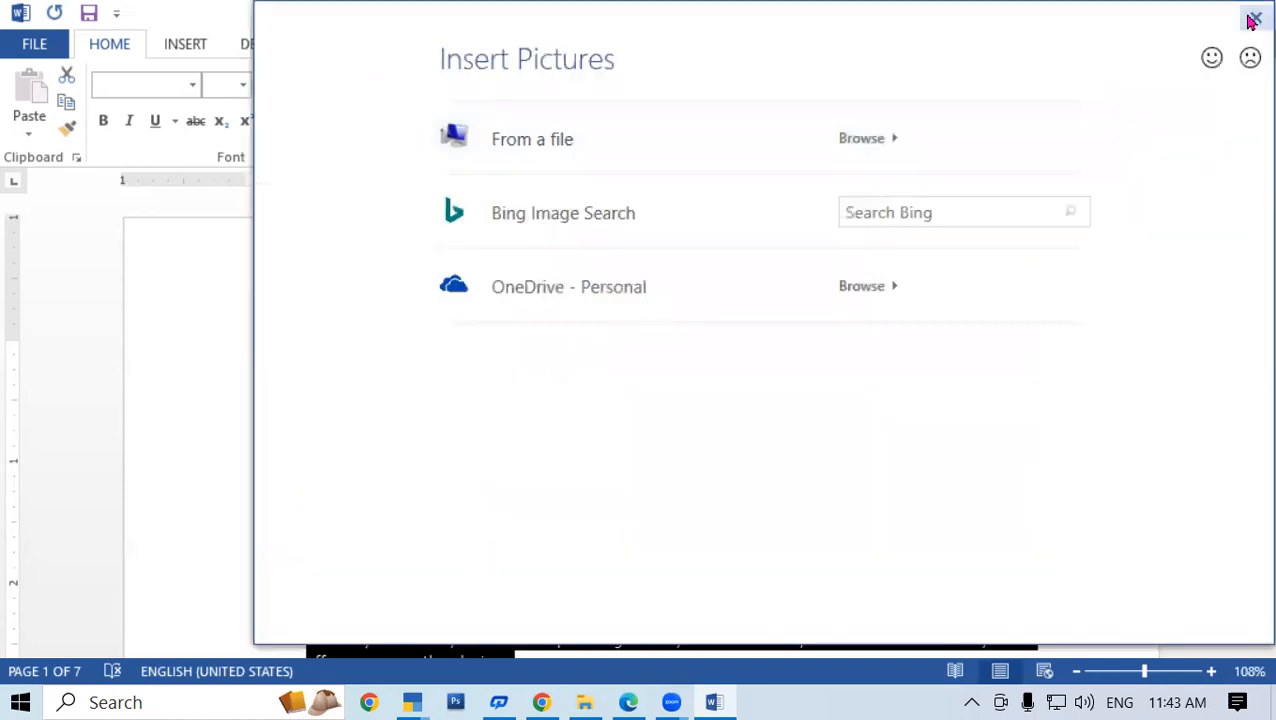
click(1252, 21)
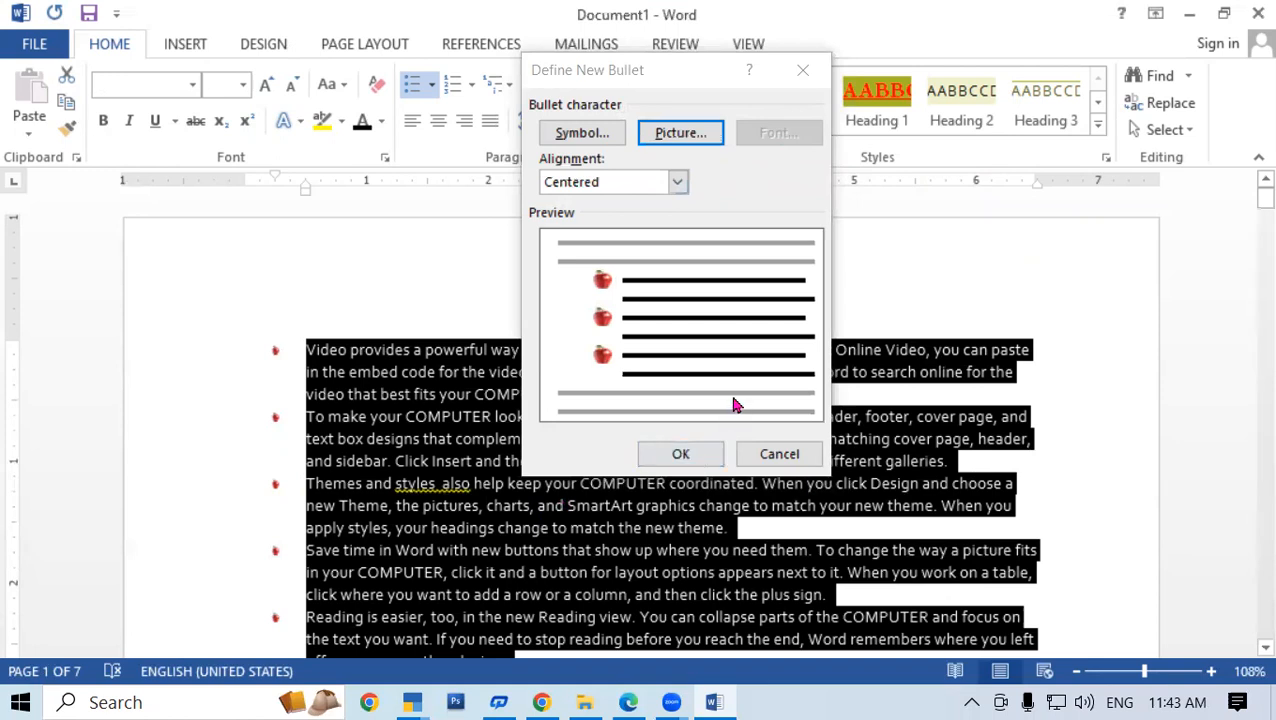
click(677, 184)
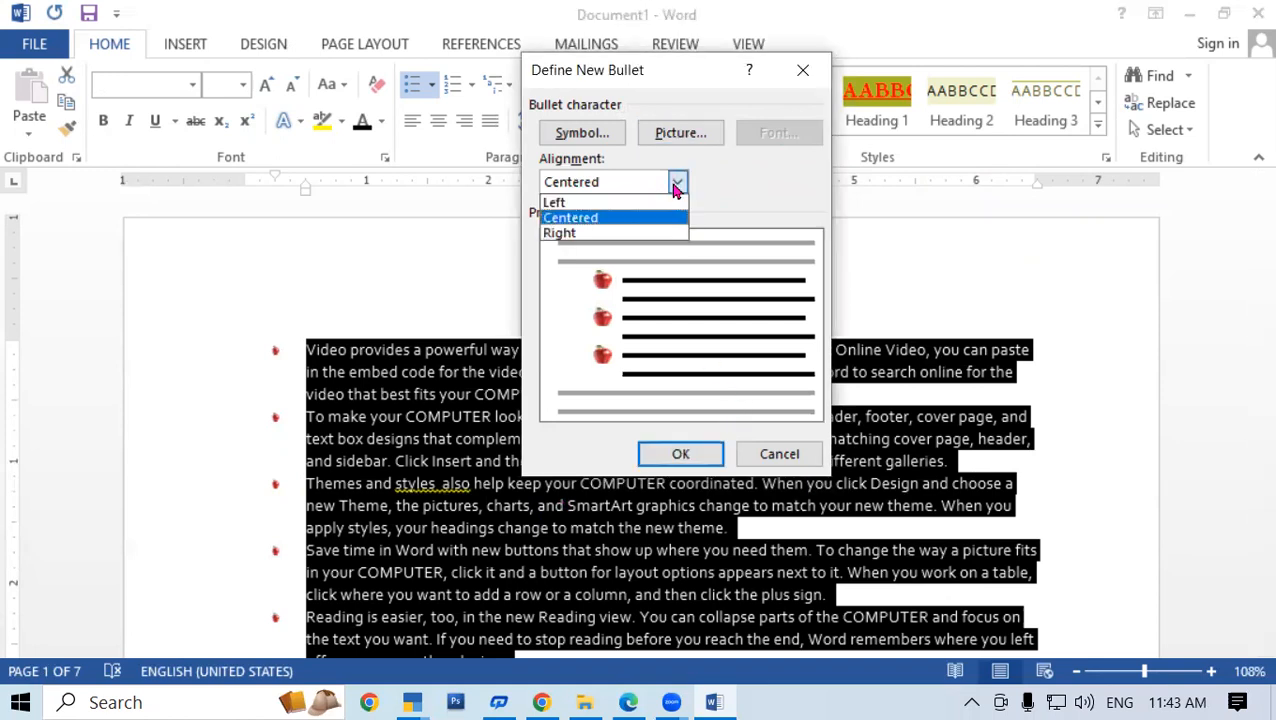
click(749, 200)
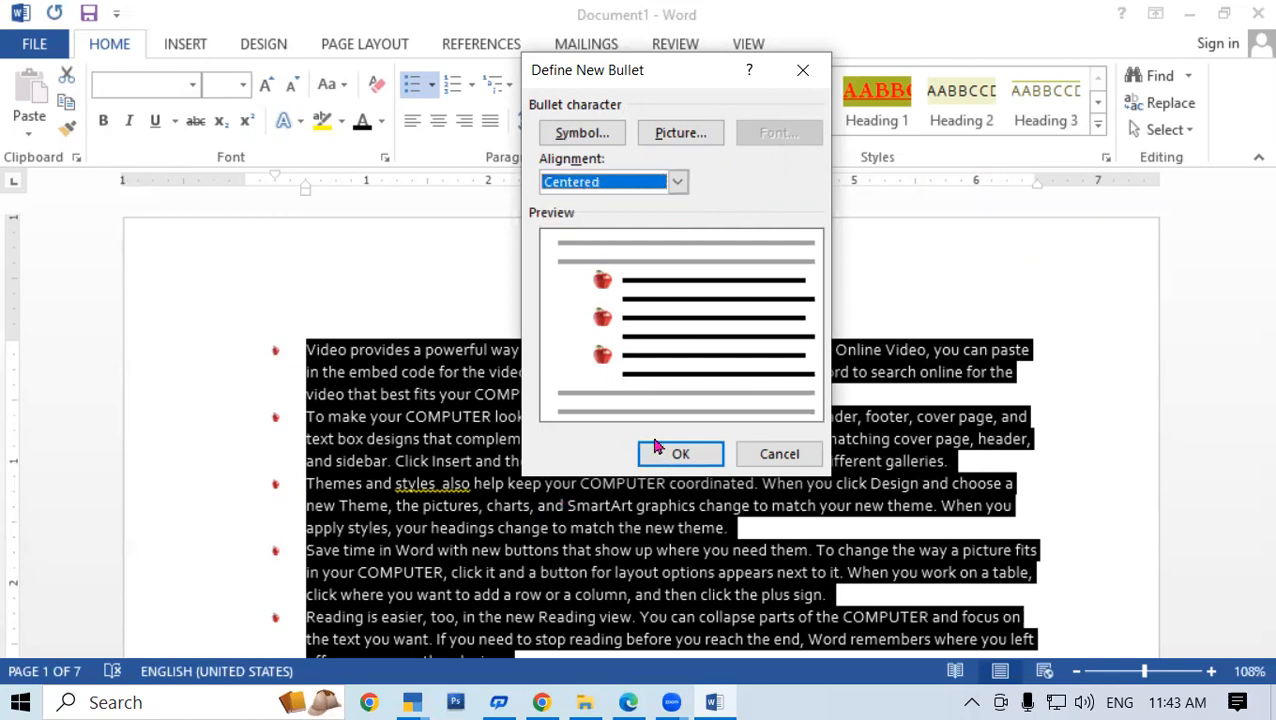
click(684, 458)
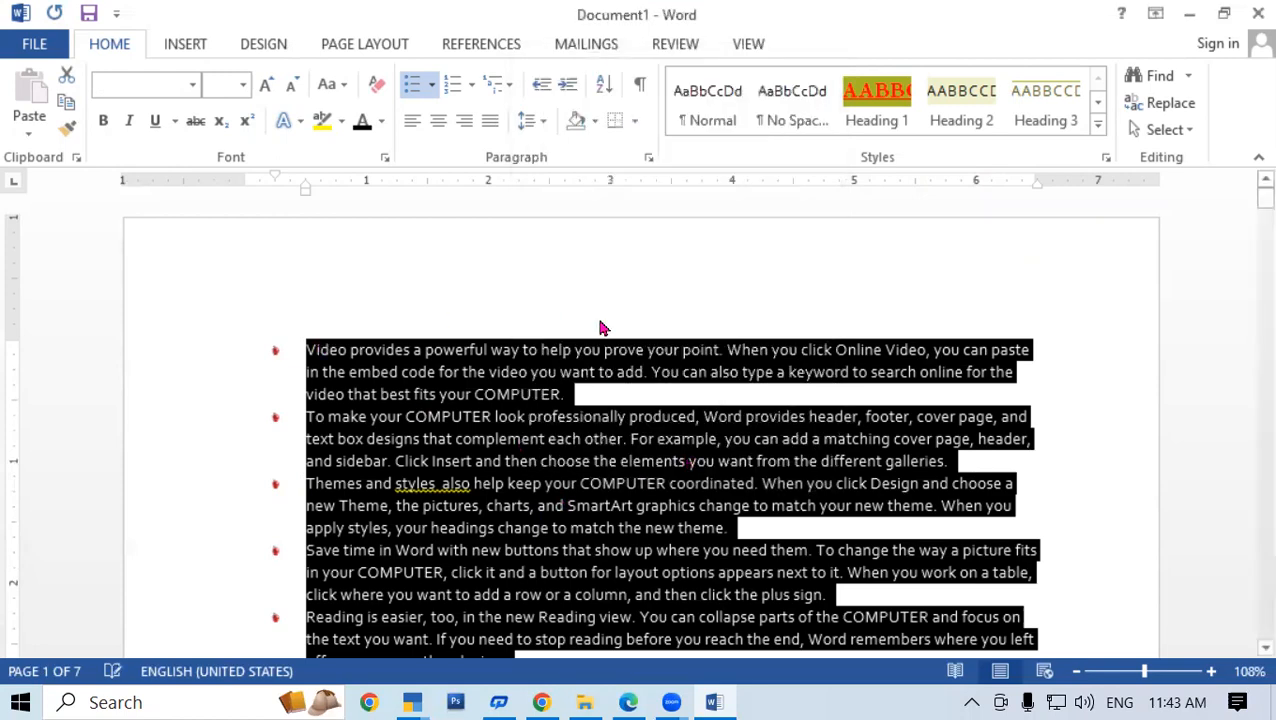
scroll(608, 360, down, 5)
scroll(620, 400, up, 5)
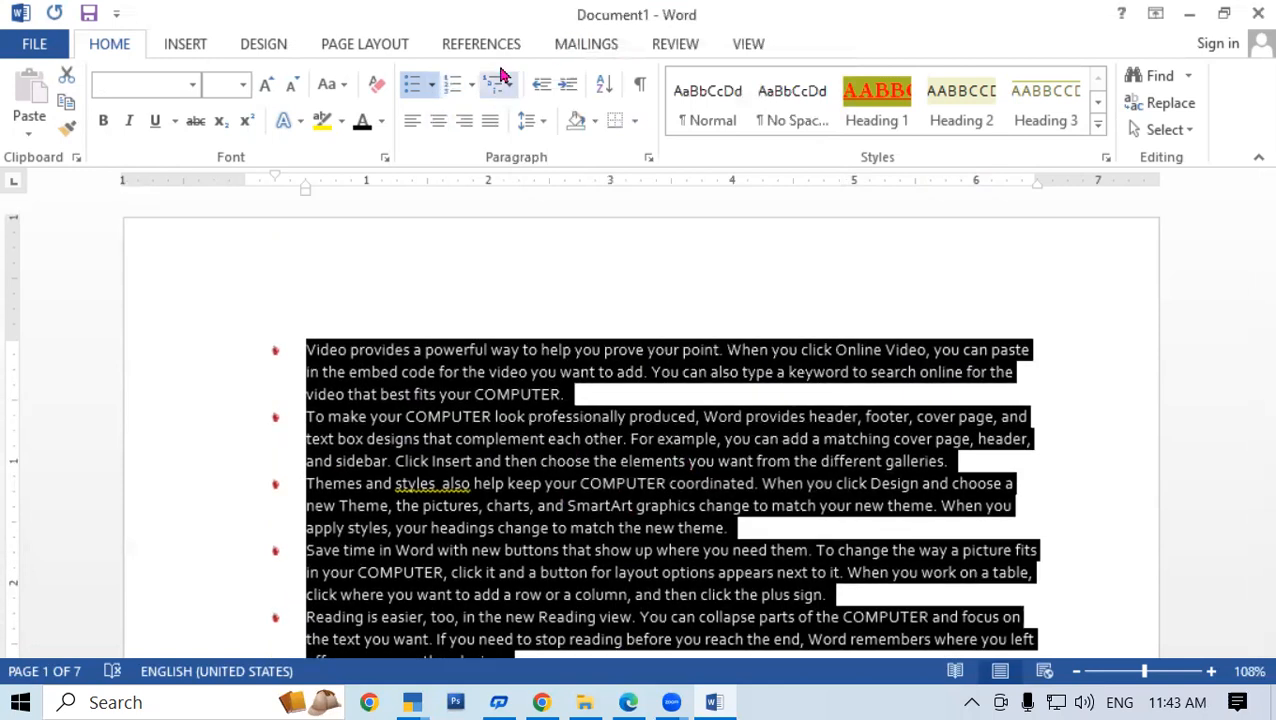
Set bullets to None and adjust Increase/Decrease Indent to bring paragraphs to the left margin
click(431, 85)
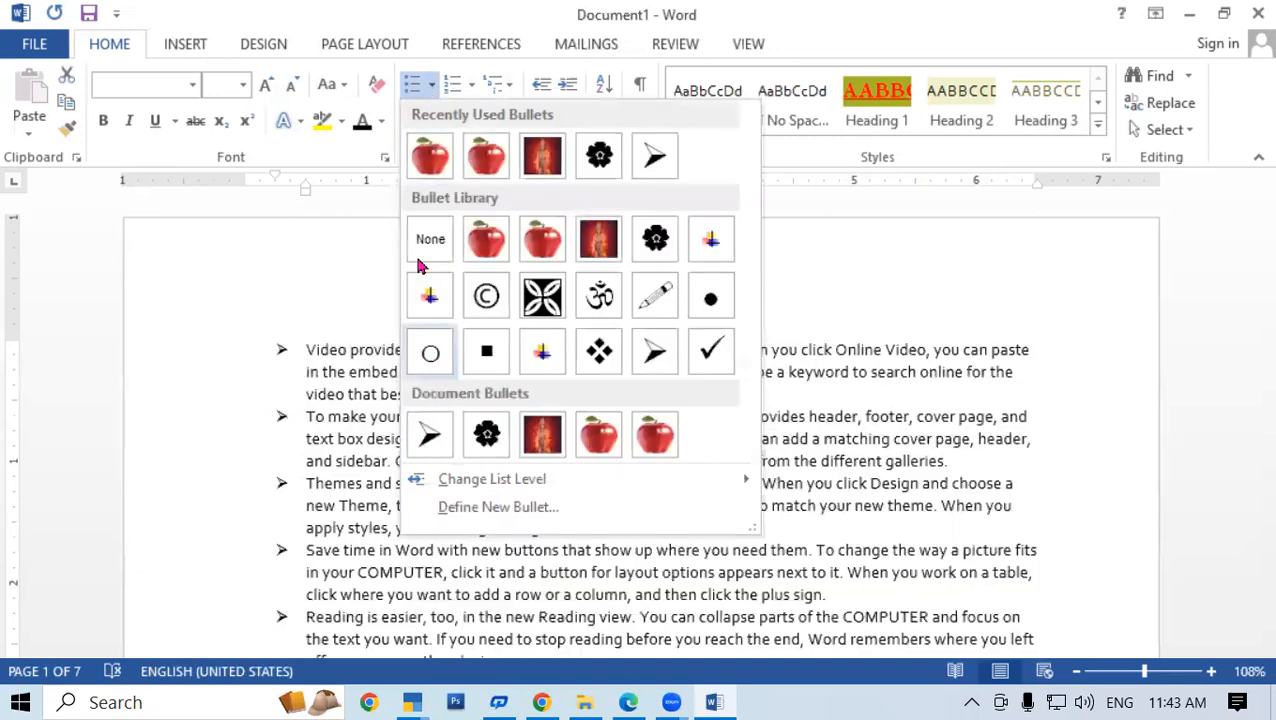
click(430, 240)
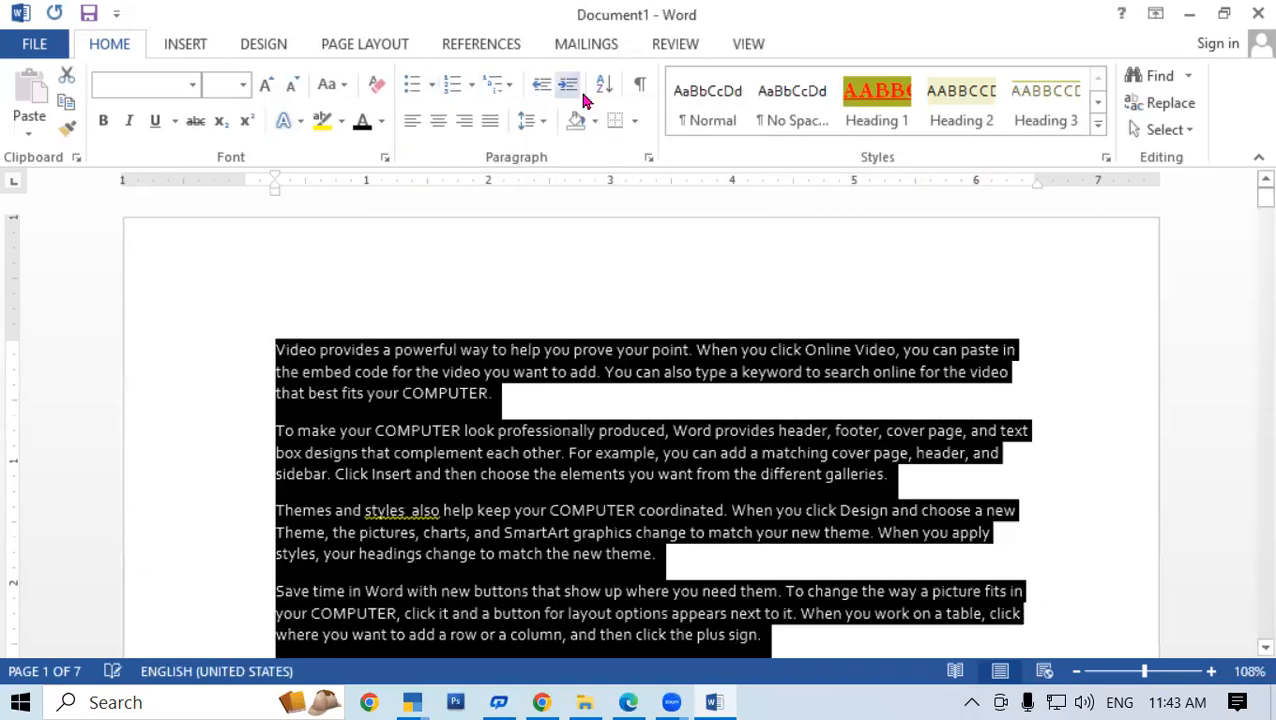
click(541, 88)
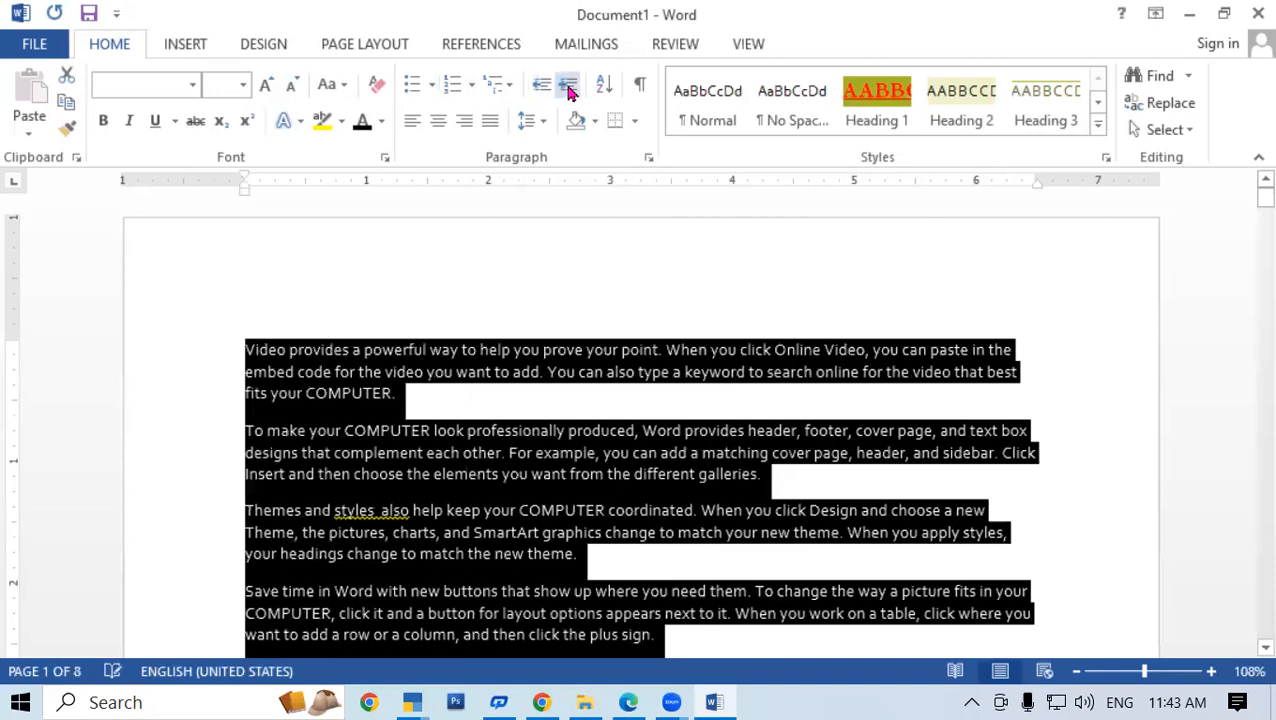
click(567, 90)
click(567, 90)
click(567, 90)
click(541, 90)
click(541, 90)
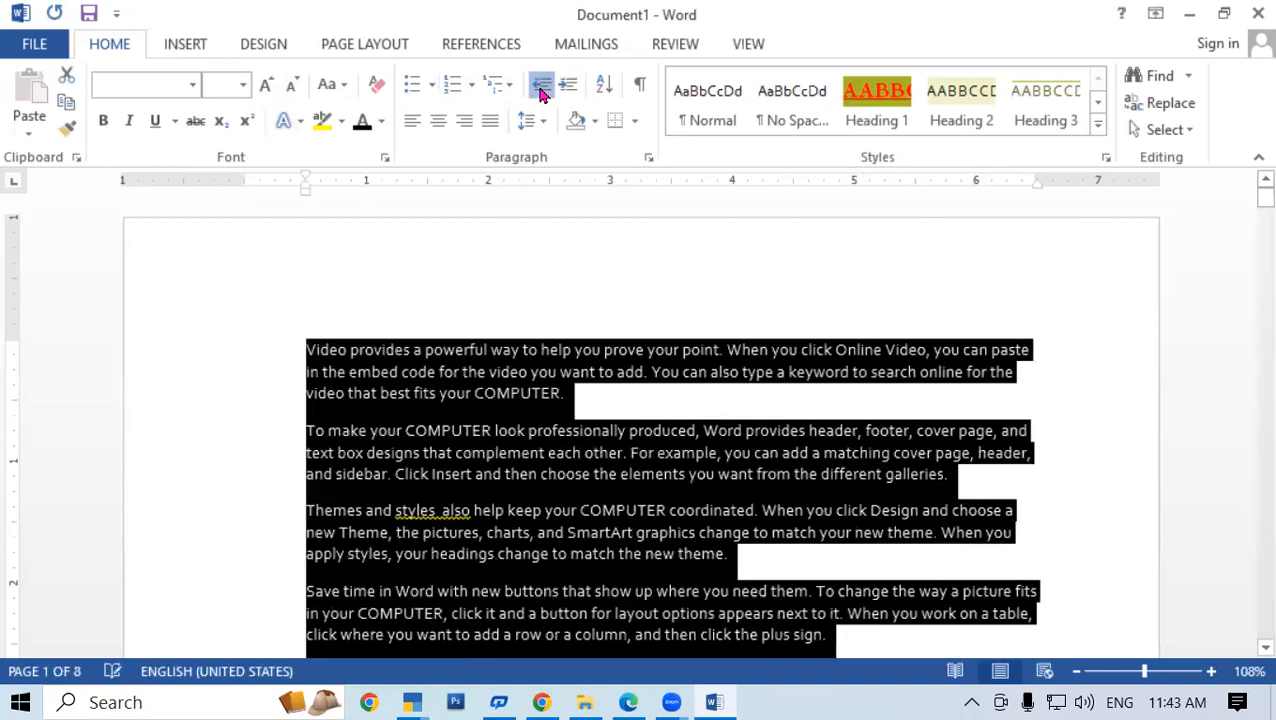
click(541, 90)
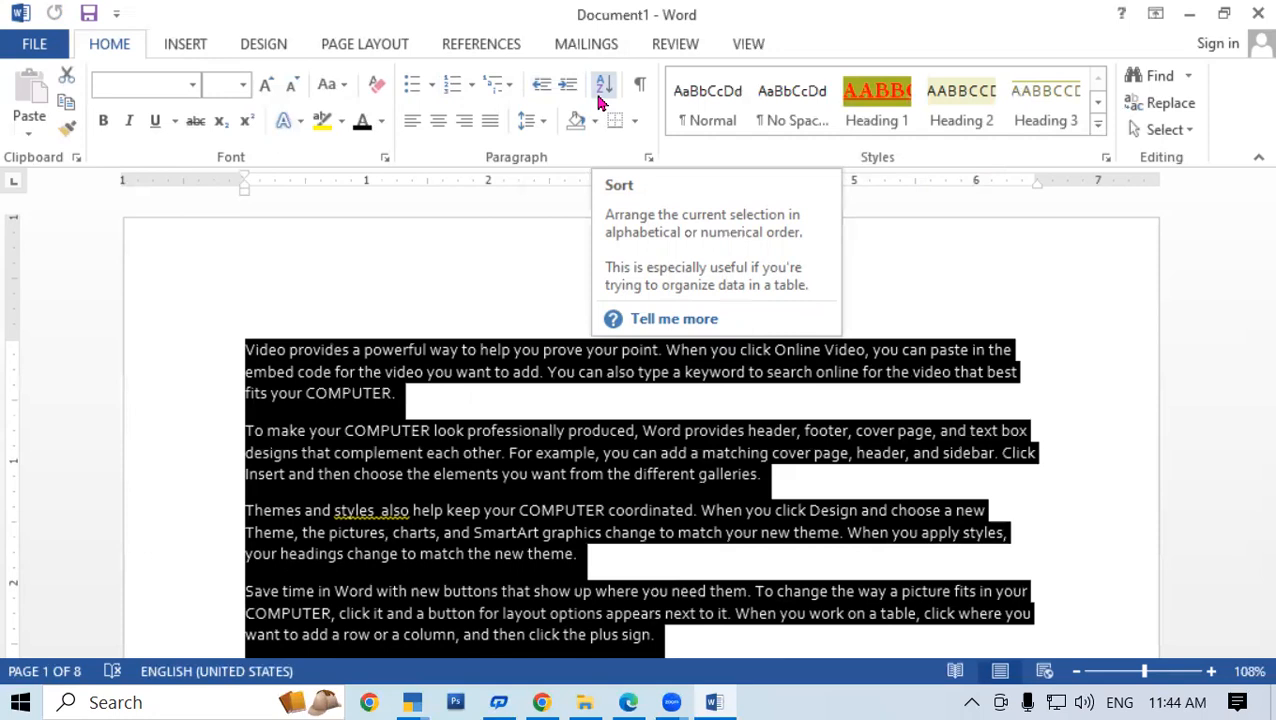
Deselect the text and turn on Show/Hide ¶ to display paragraph marks and space dots
click(600, 90)
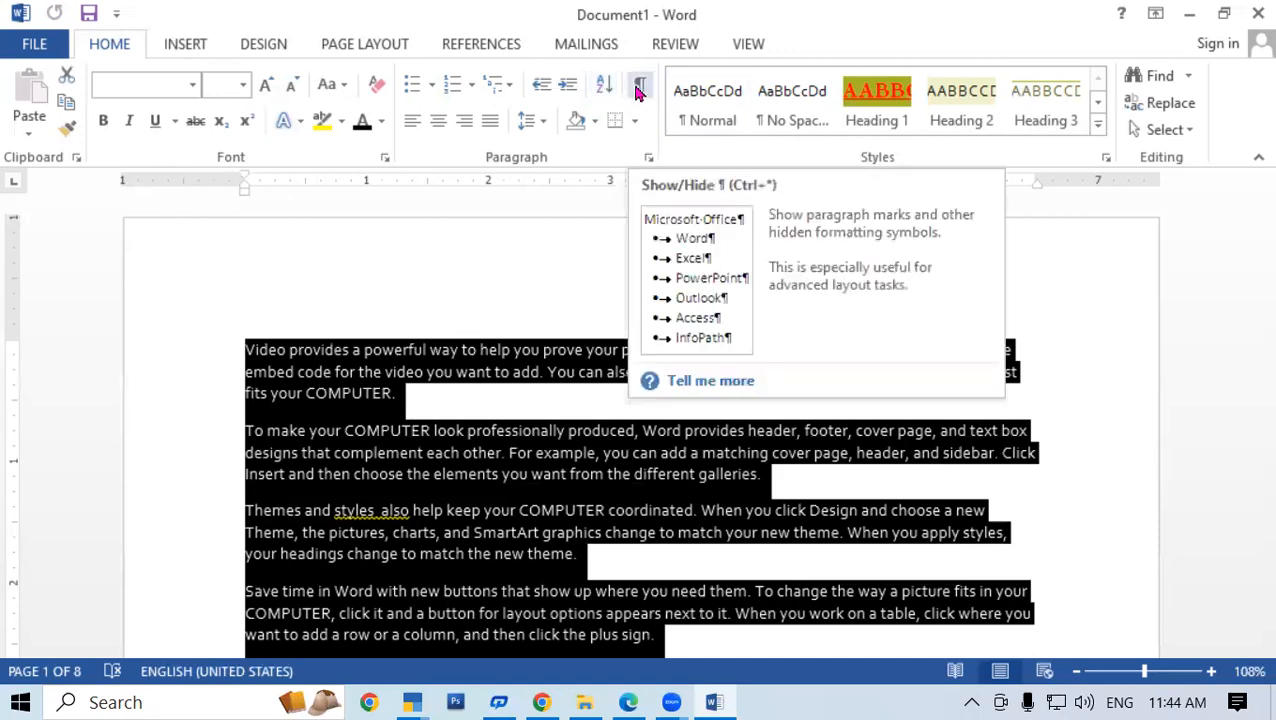
click(638, 88)
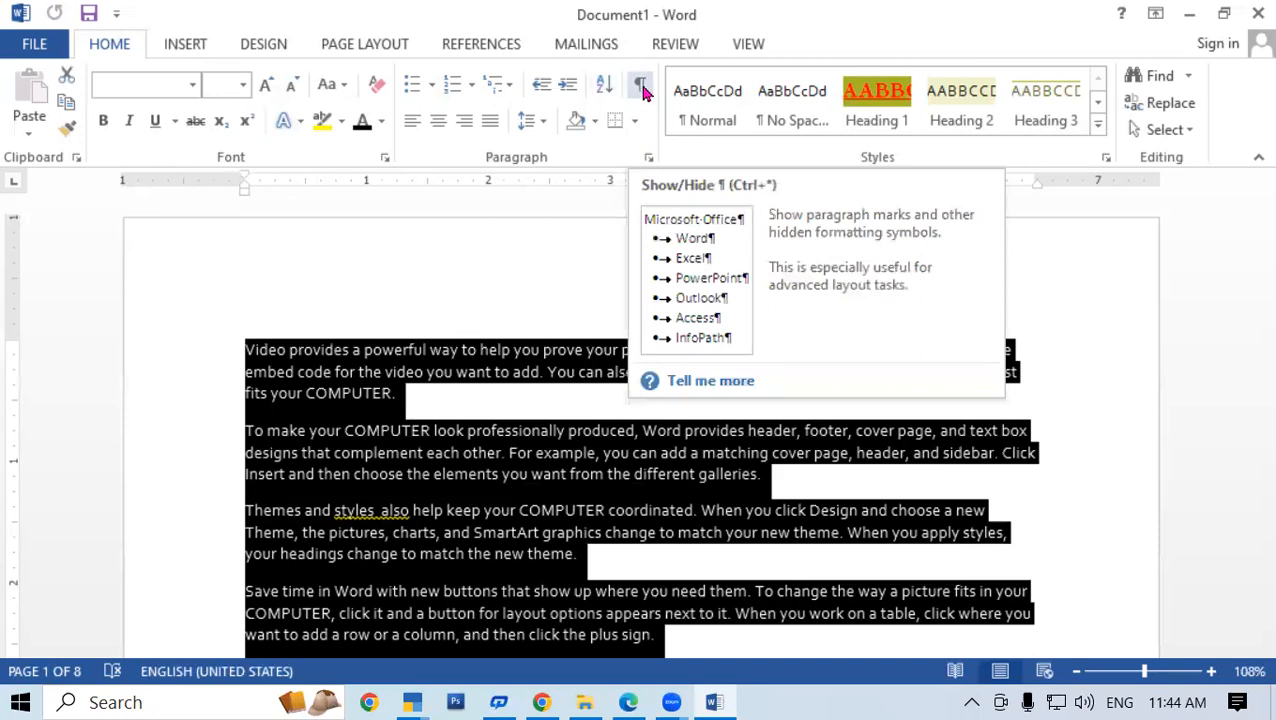
click(568, 401)
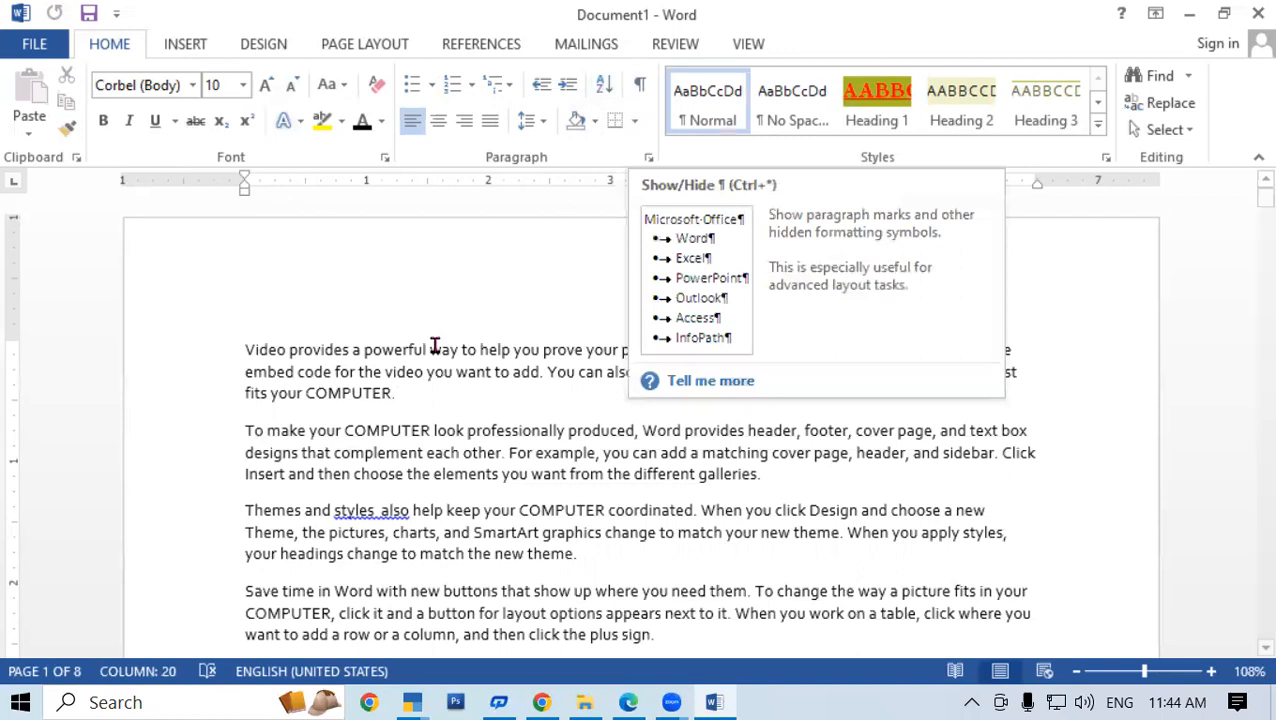
click(640, 88)
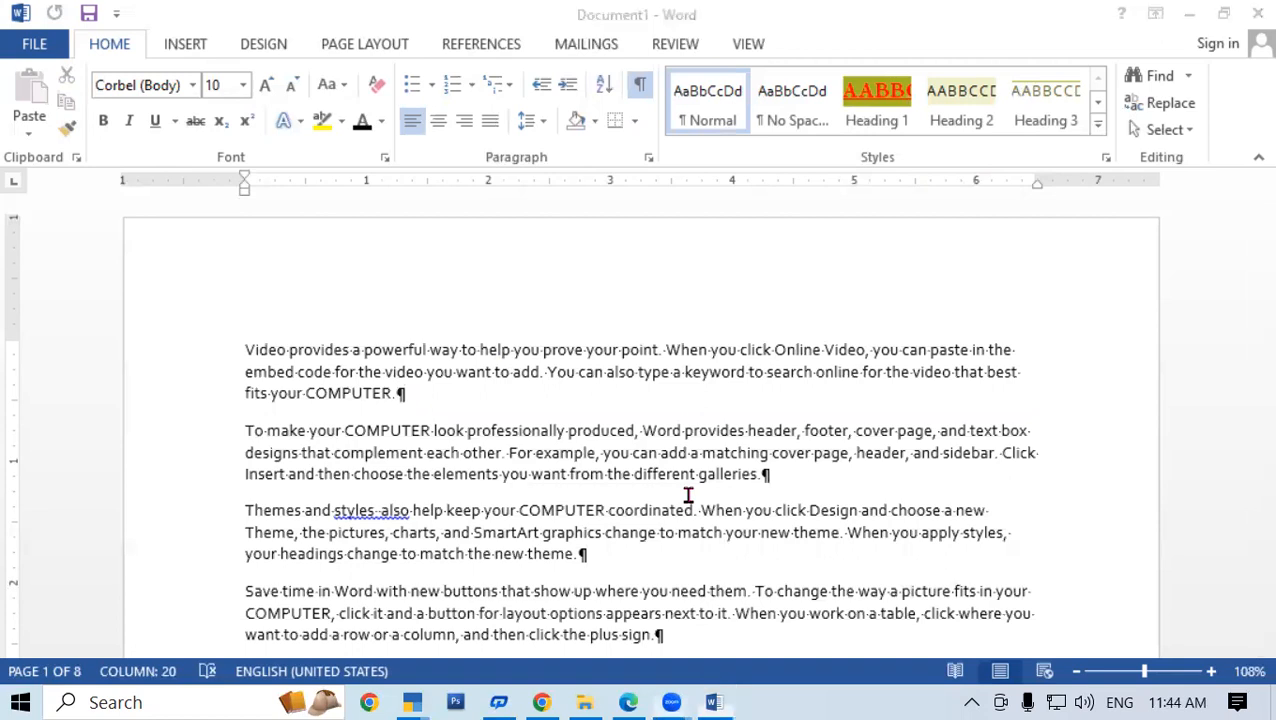
Zoom in, split 'Word' into 'Wo rd', hide formatting marks, and zoom back out
click(713, 702)
click(1155, 676)
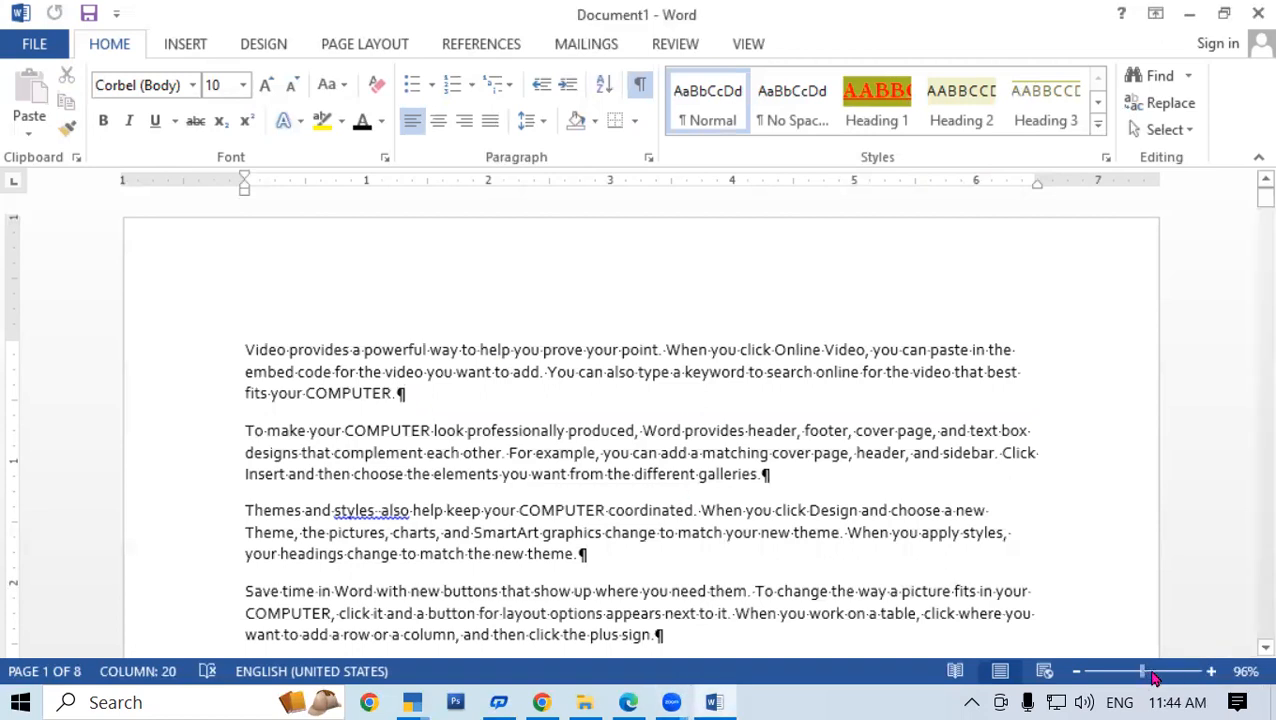
drag(1143, 676, 1172, 678)
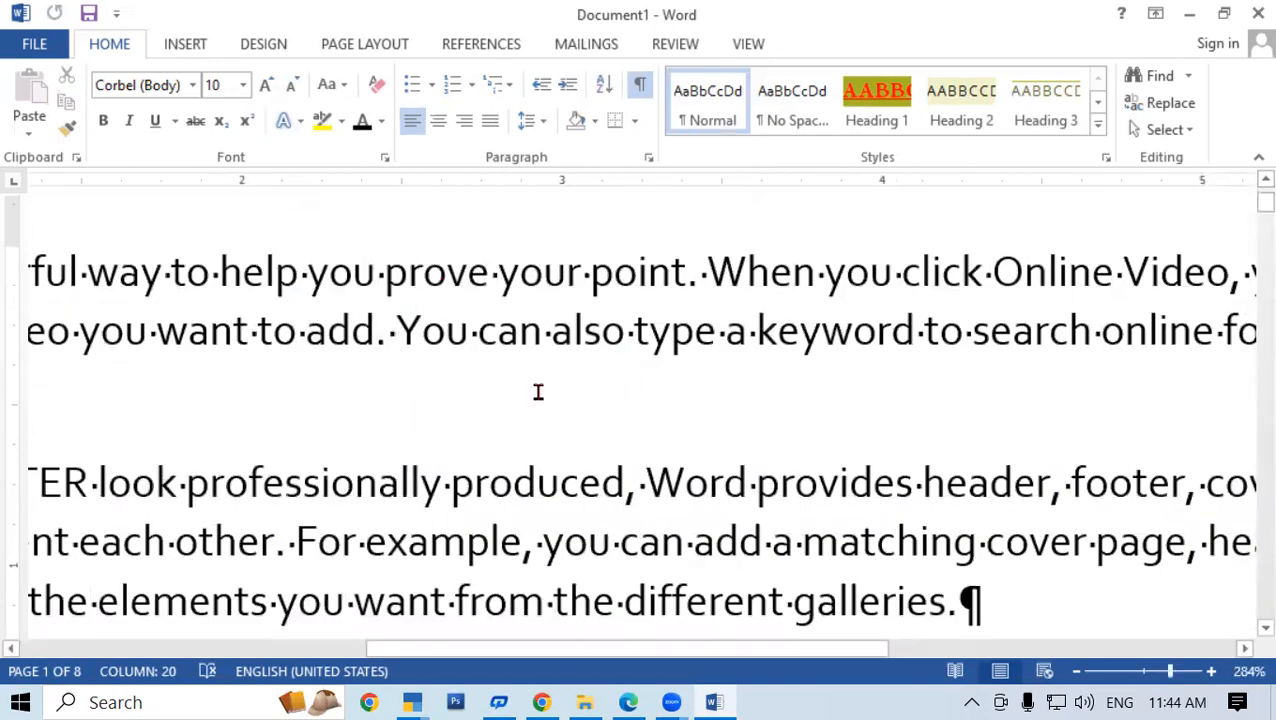
click(706, 490)
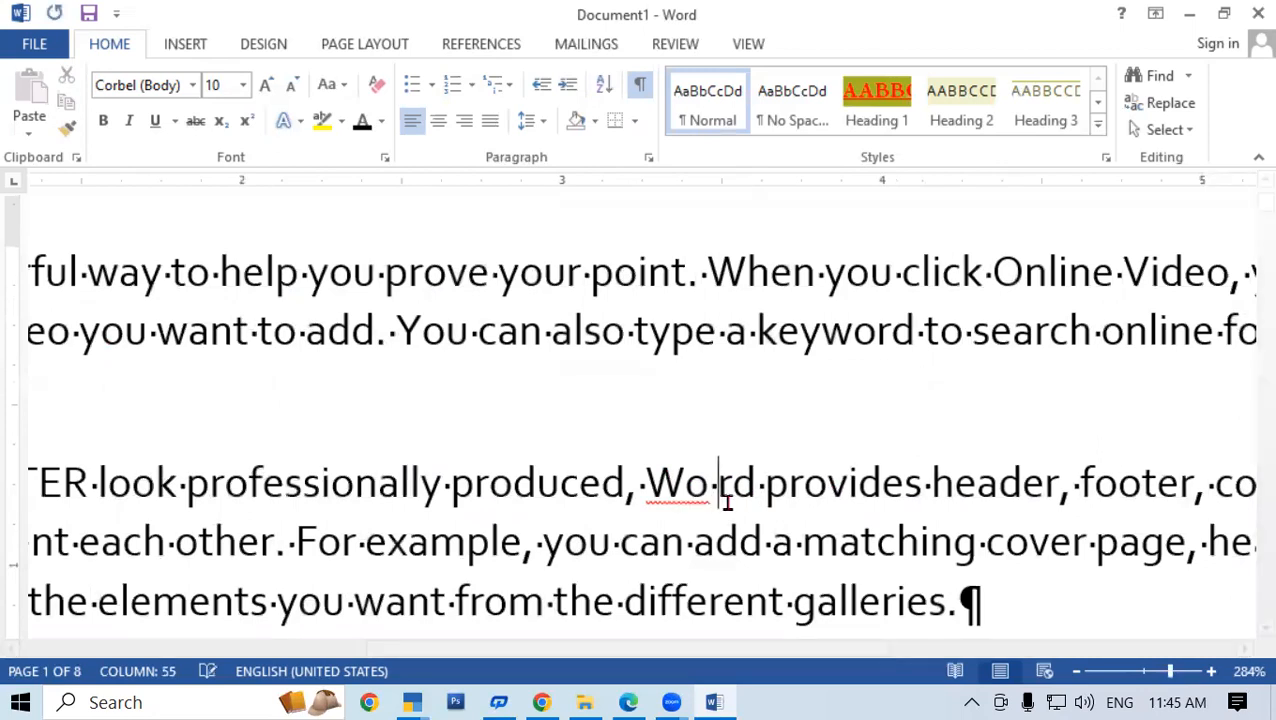
click(641, 94)
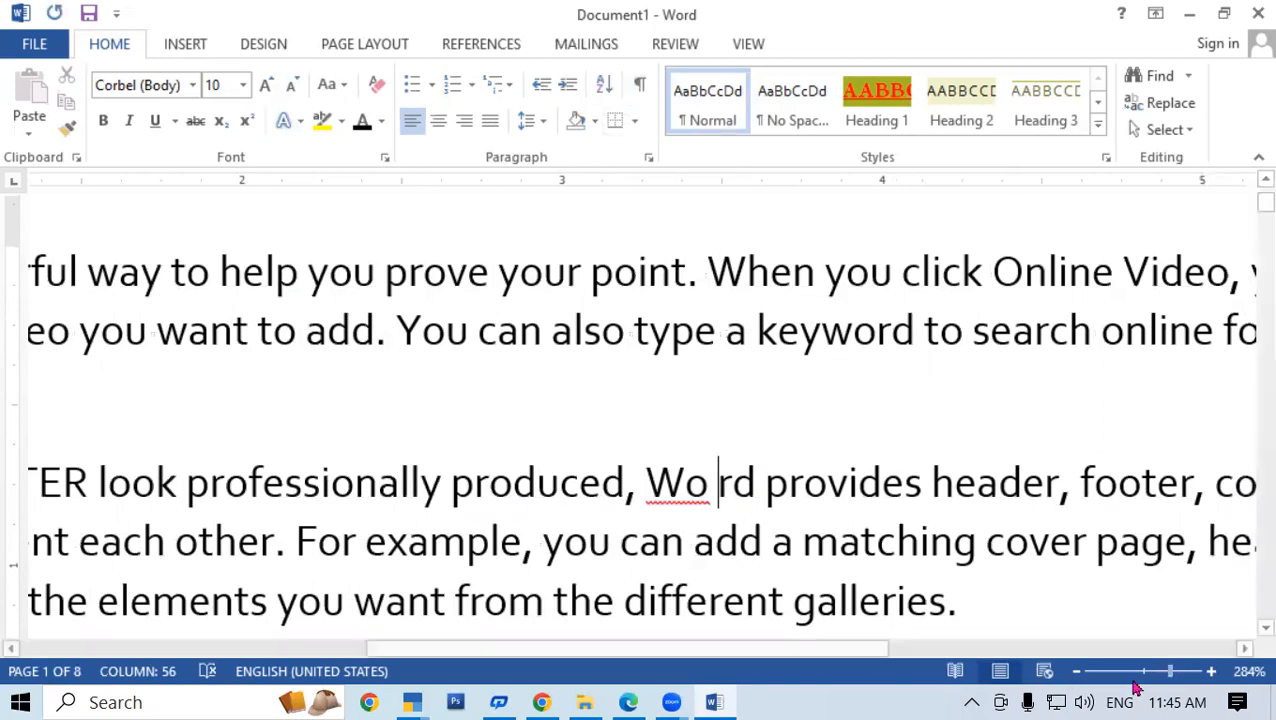
drag(1170, 671, 1140, 672)
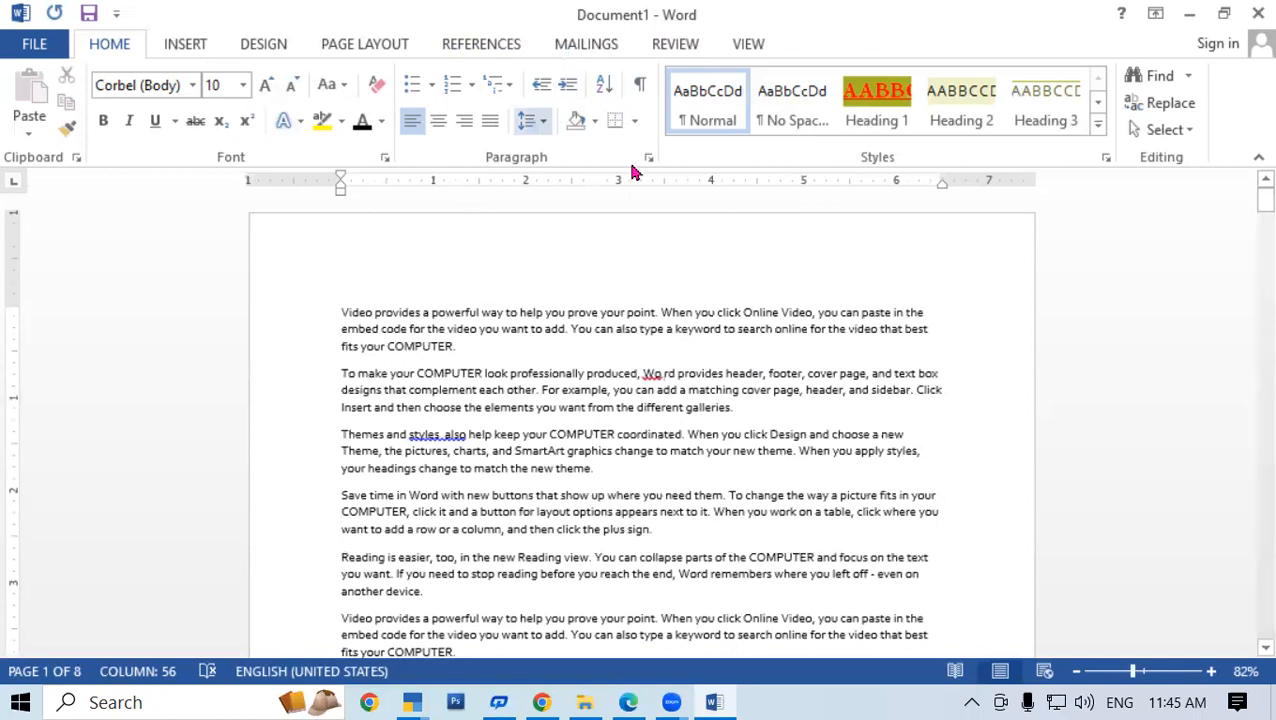
Box the first four paragraphs with All Borders, then remove them with No Border
drag(360, 314, 918, 512)
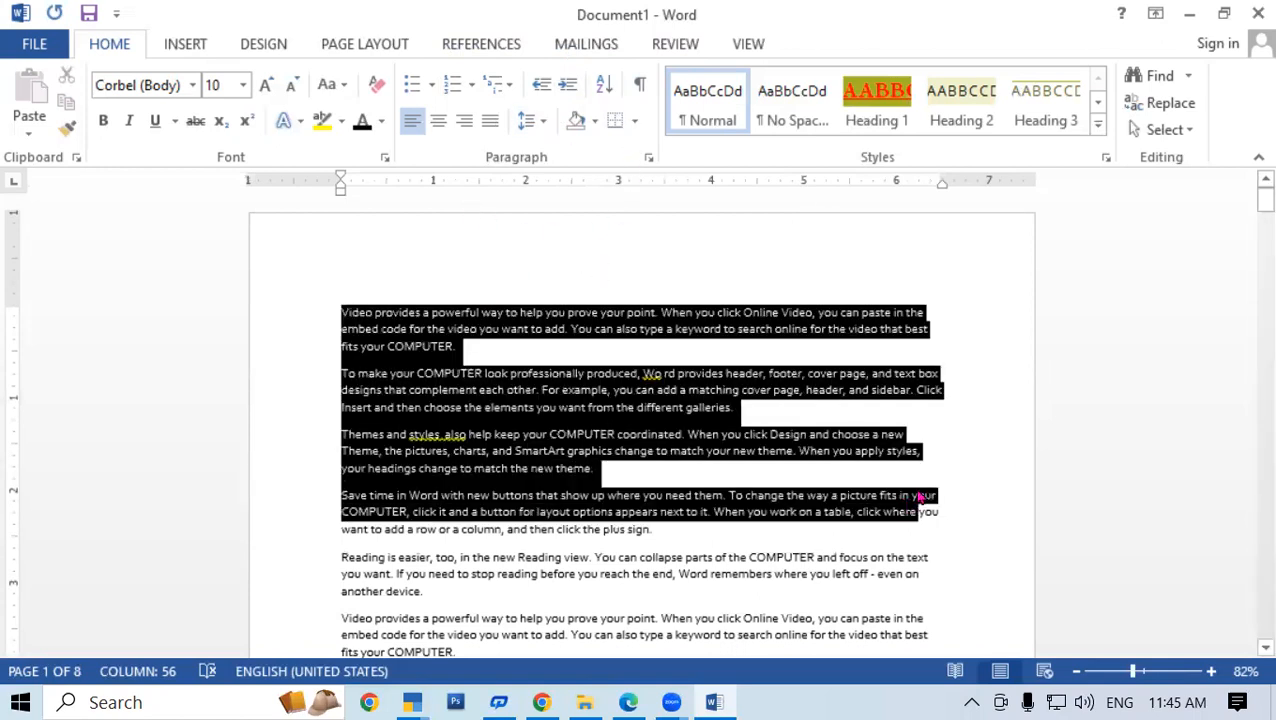
click(634, 121)
click(651, 296)
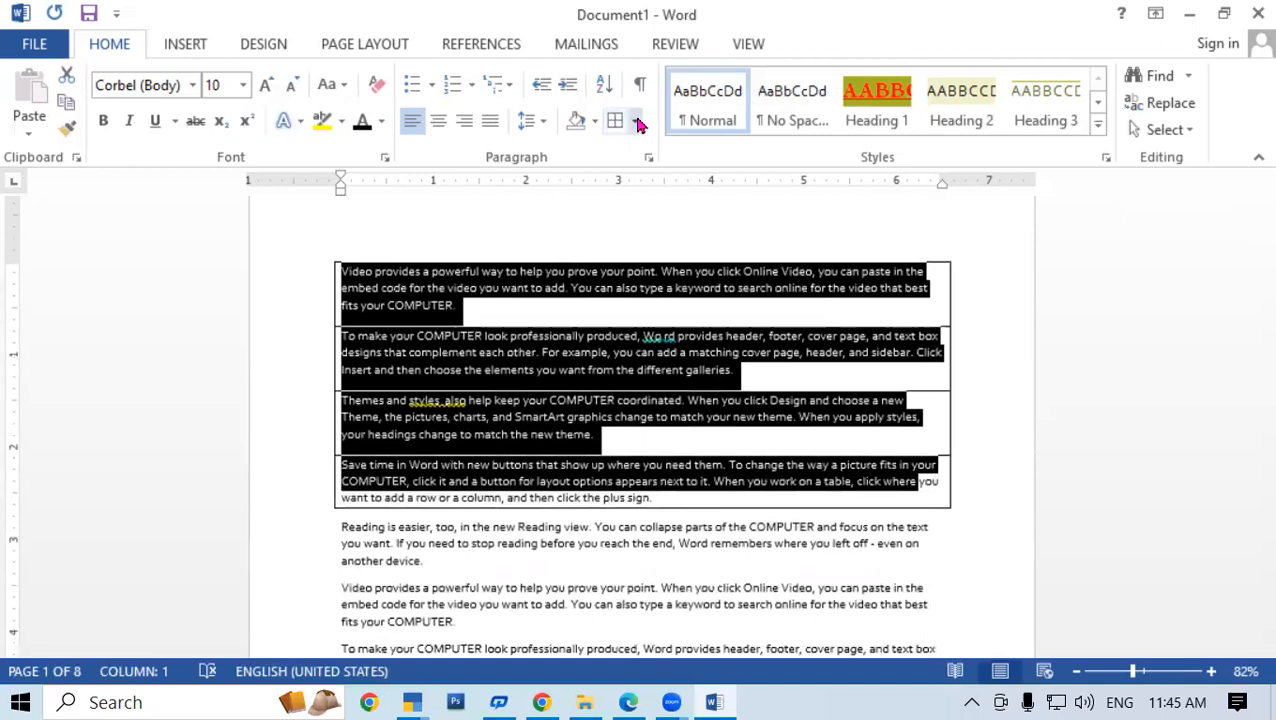
click(632, 121)
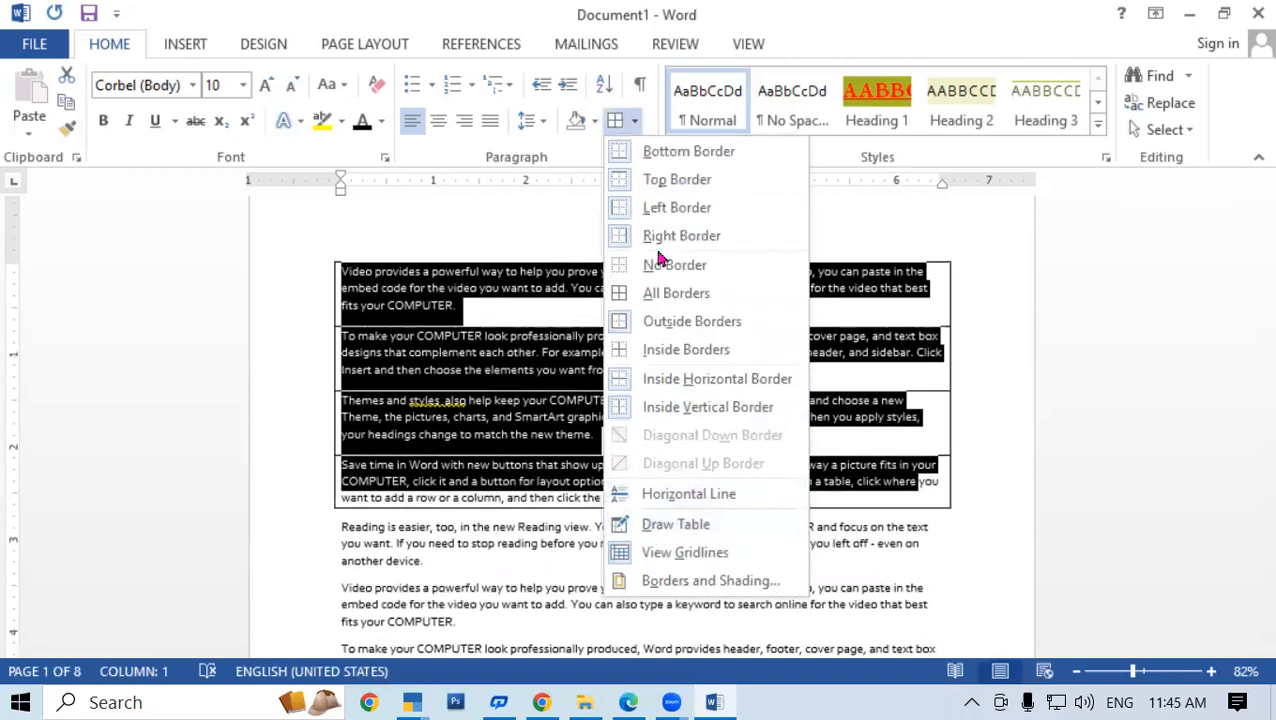
click(621, 271)
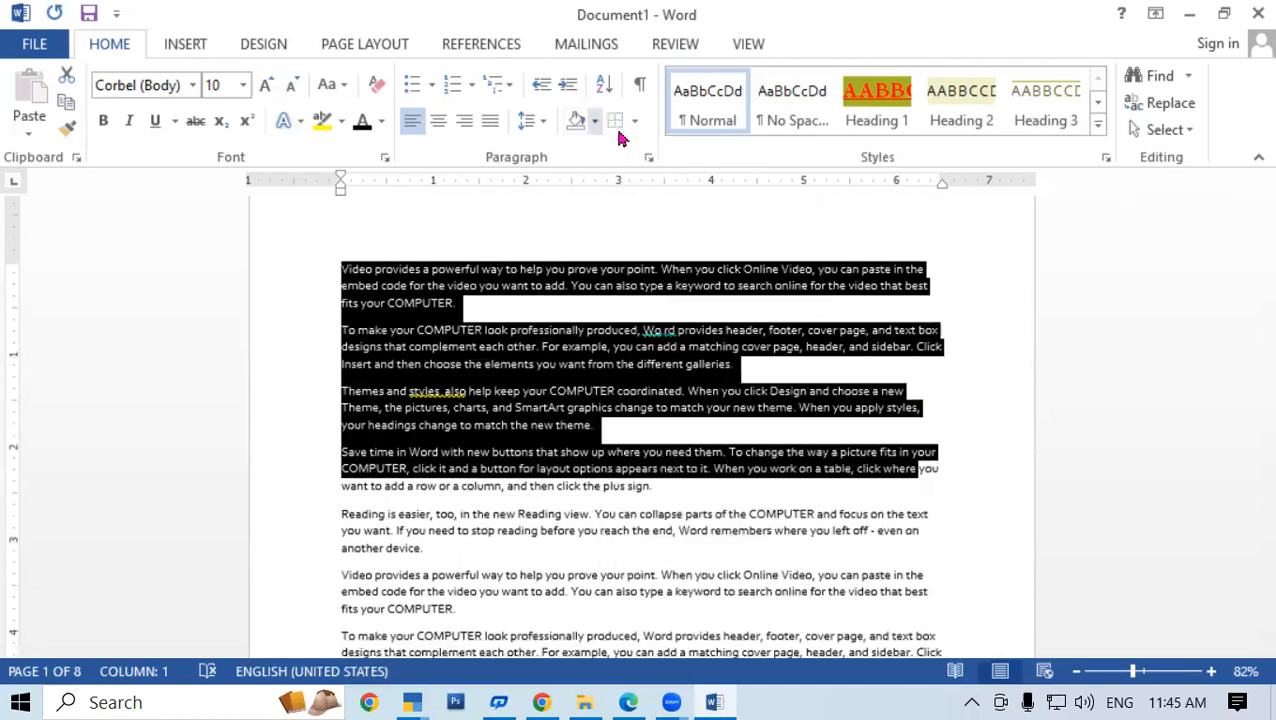
click(634, 121)
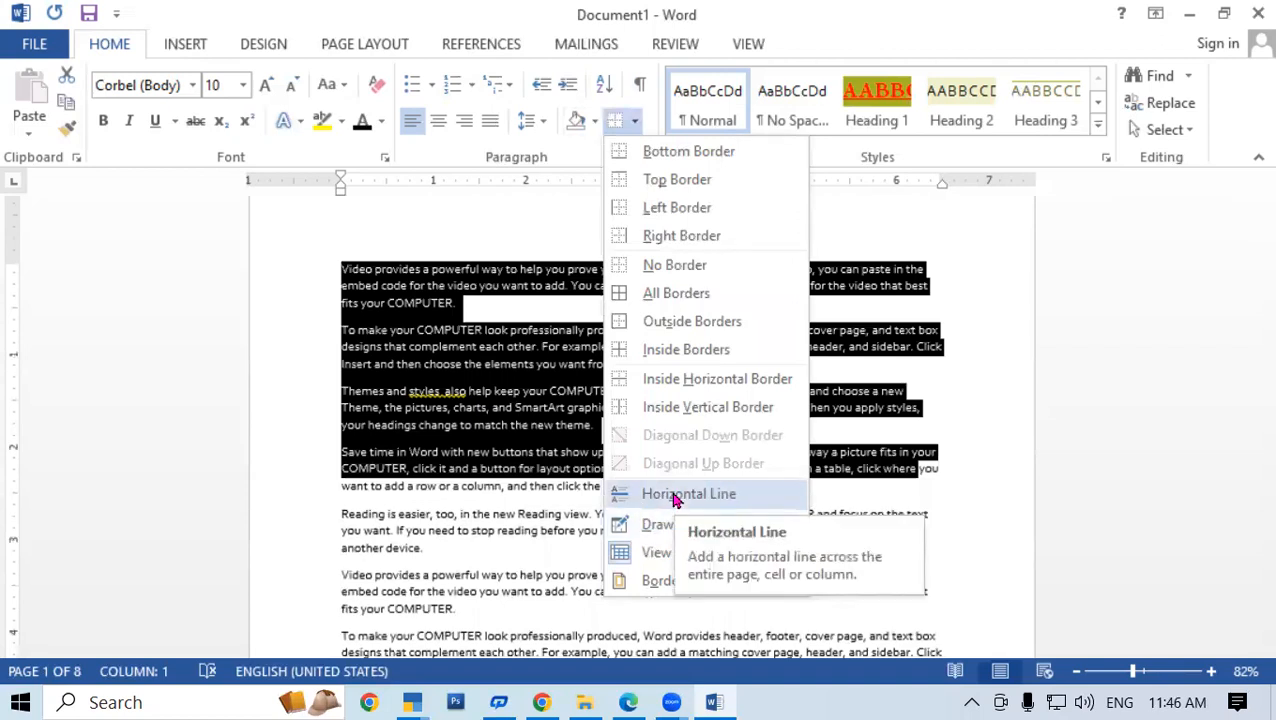
Draw a table outline with row lines under each paragraph plus an empty bottom row
click(676, 524)
mouse_move(320, 231)
mouse_down()
mouse_move(496, 396)
mouse_move(694, 450)
mouse_move(930, 490)
mouse_move(956, 474)
mouse_up()
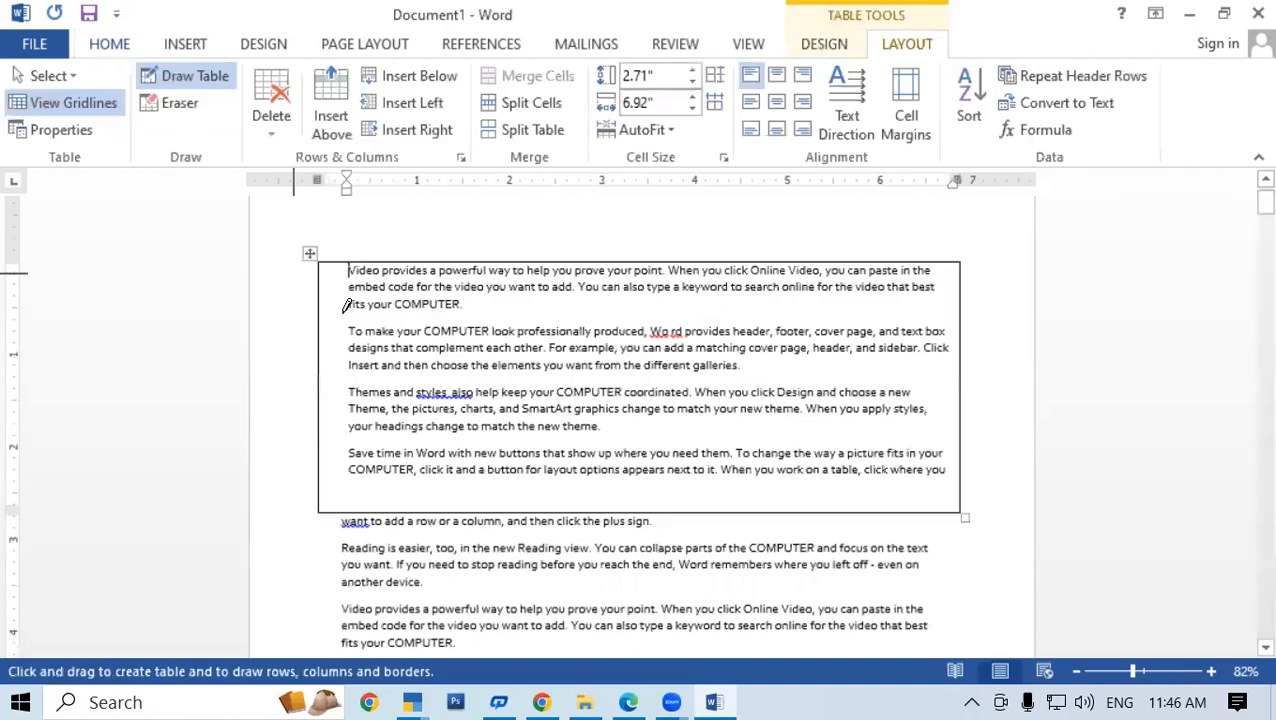
drag(331, 303, 793, 306)
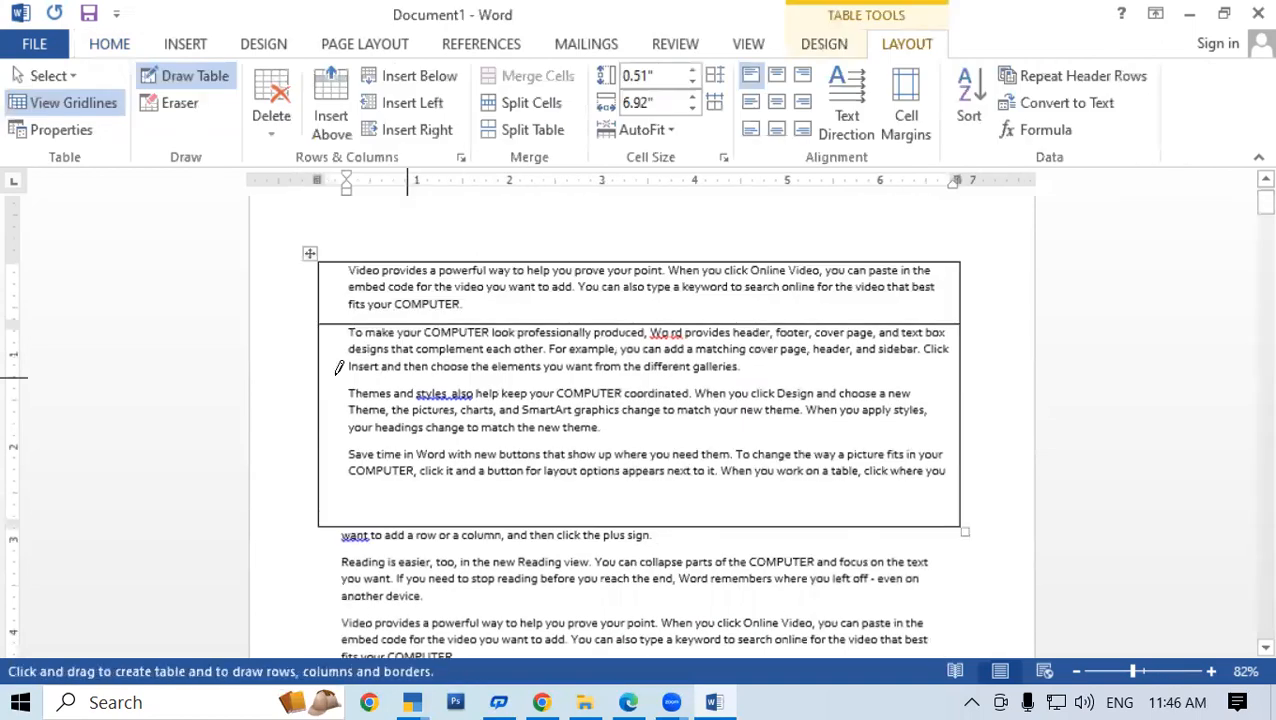
drag(327, 368, 772, 362)
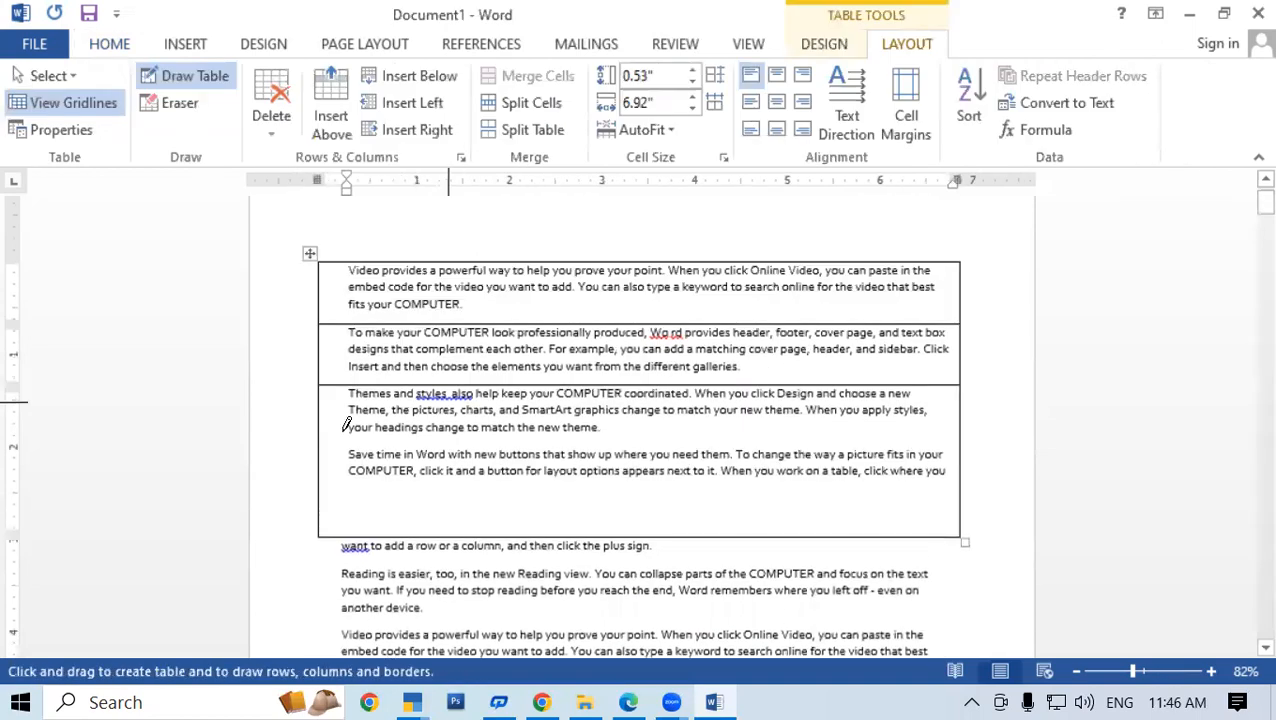
drag(331, 431, 756, 428)
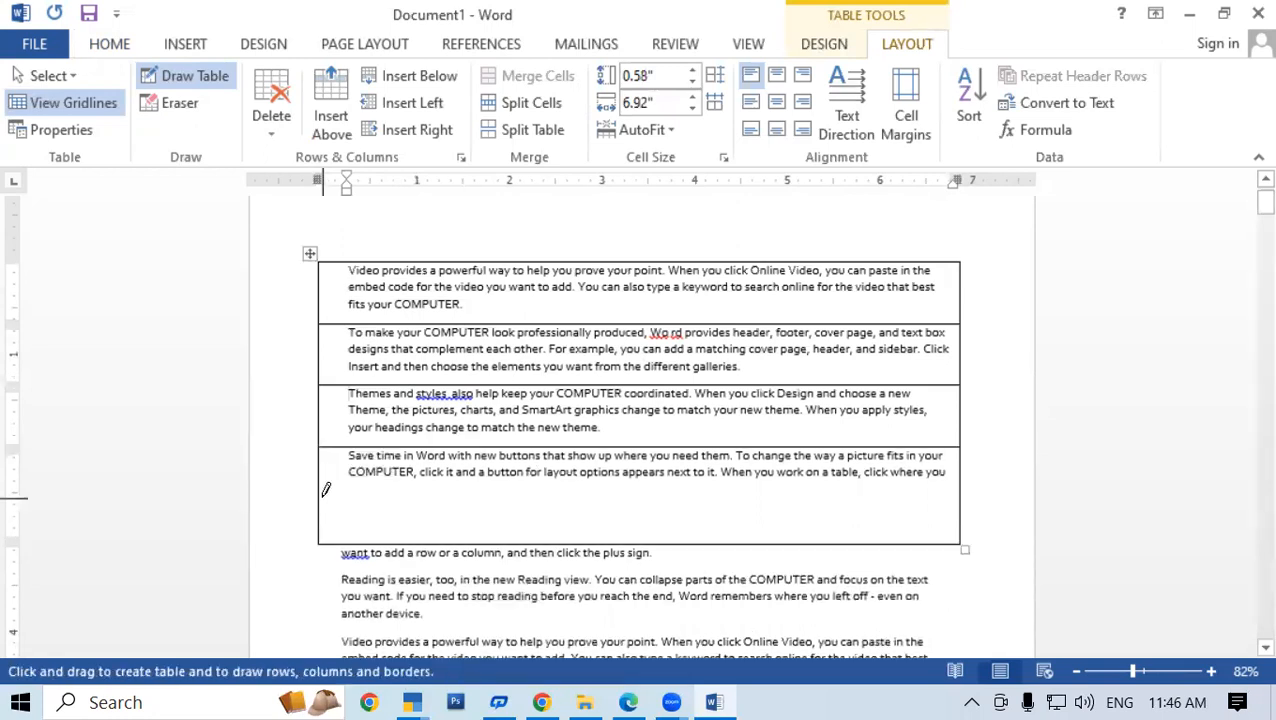
drag(798, 480, 826, 484)
Draw the first column divider just right of the paragraph text
drag(477, 268, 478, 495)
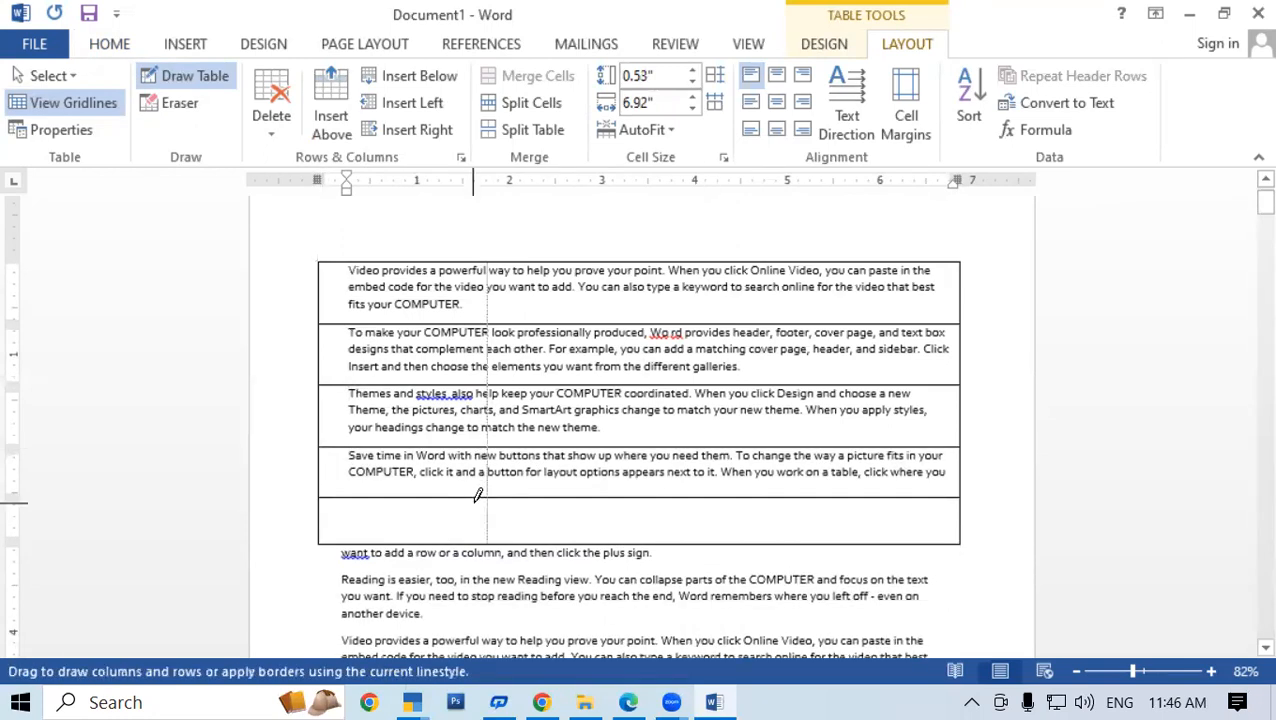
scroll(596, 326, down, 5)
scroll(591, 334, up, 4)
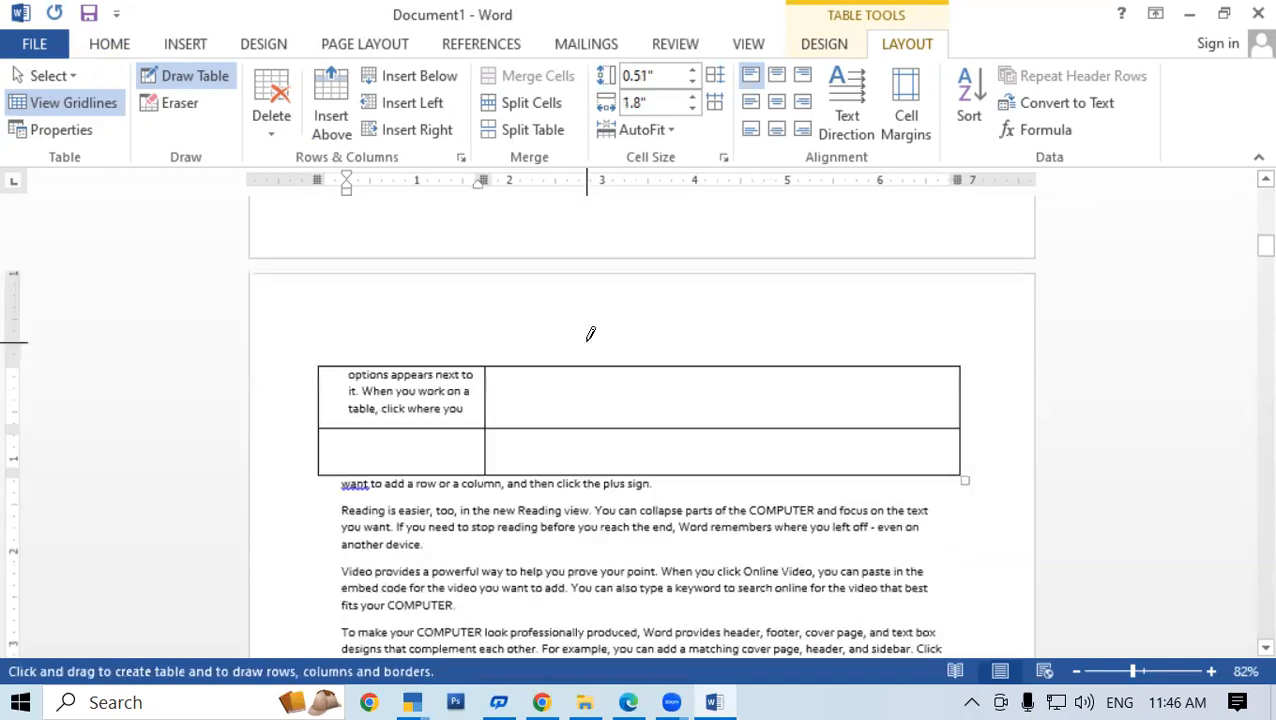
scroll(580, 355, up, 4)
scroll(575, 378, up, 5)
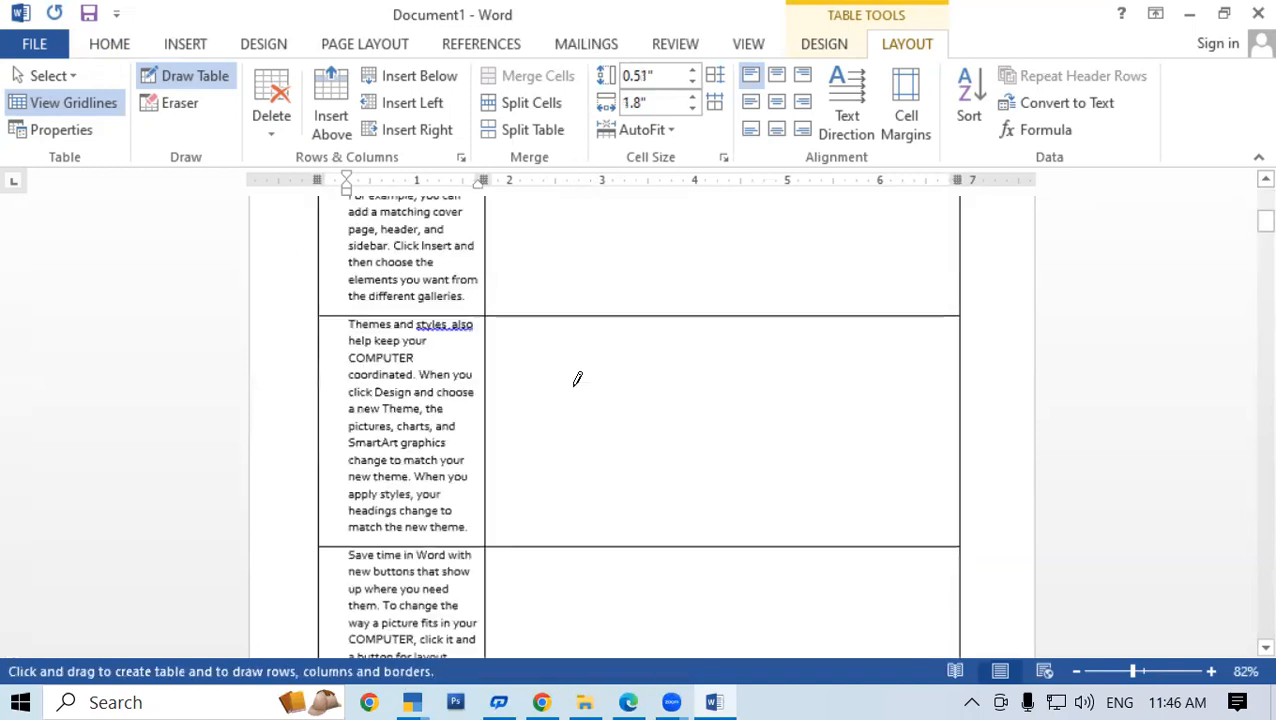
scroll(575, 378, up, 5)
scroll(605, 250, up, 4)
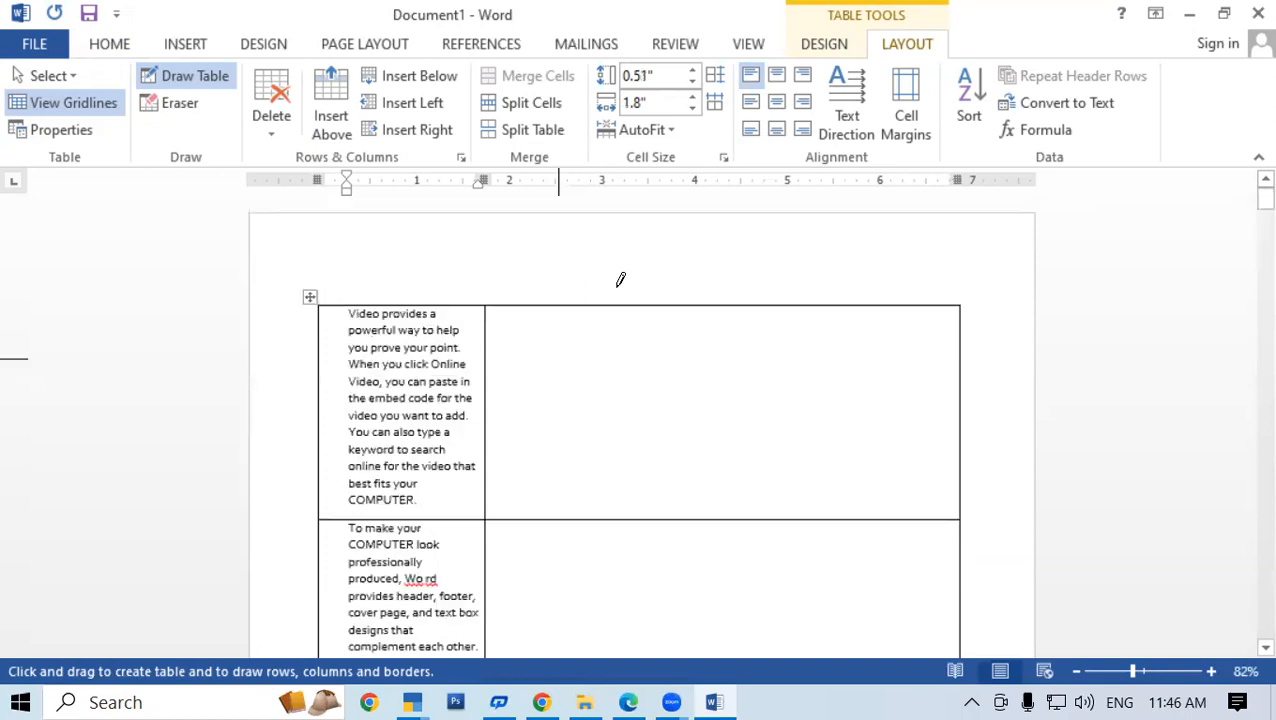
Draw two more vertical lines so the table has four columns
drag(674, 303, 663, 505)
drag(668, 663, 668, 657)
drag(660, 412, 686, 418)
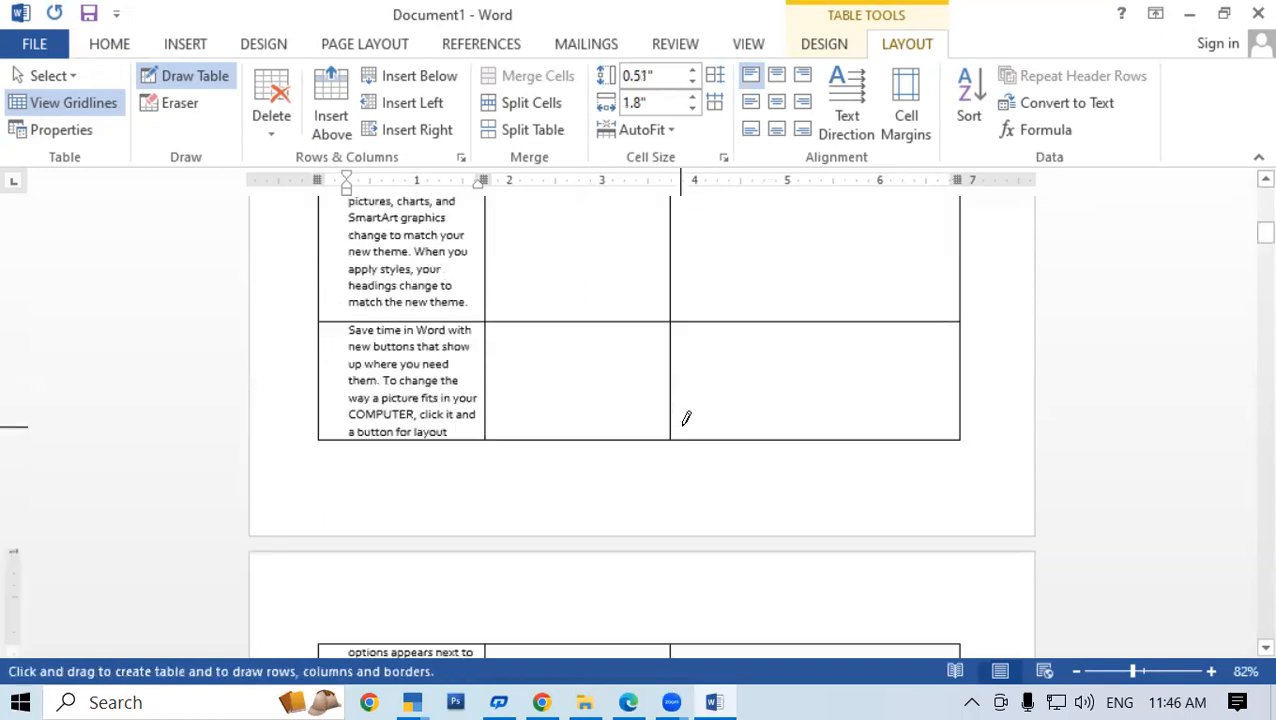
scroll(570, 403, up, 5)
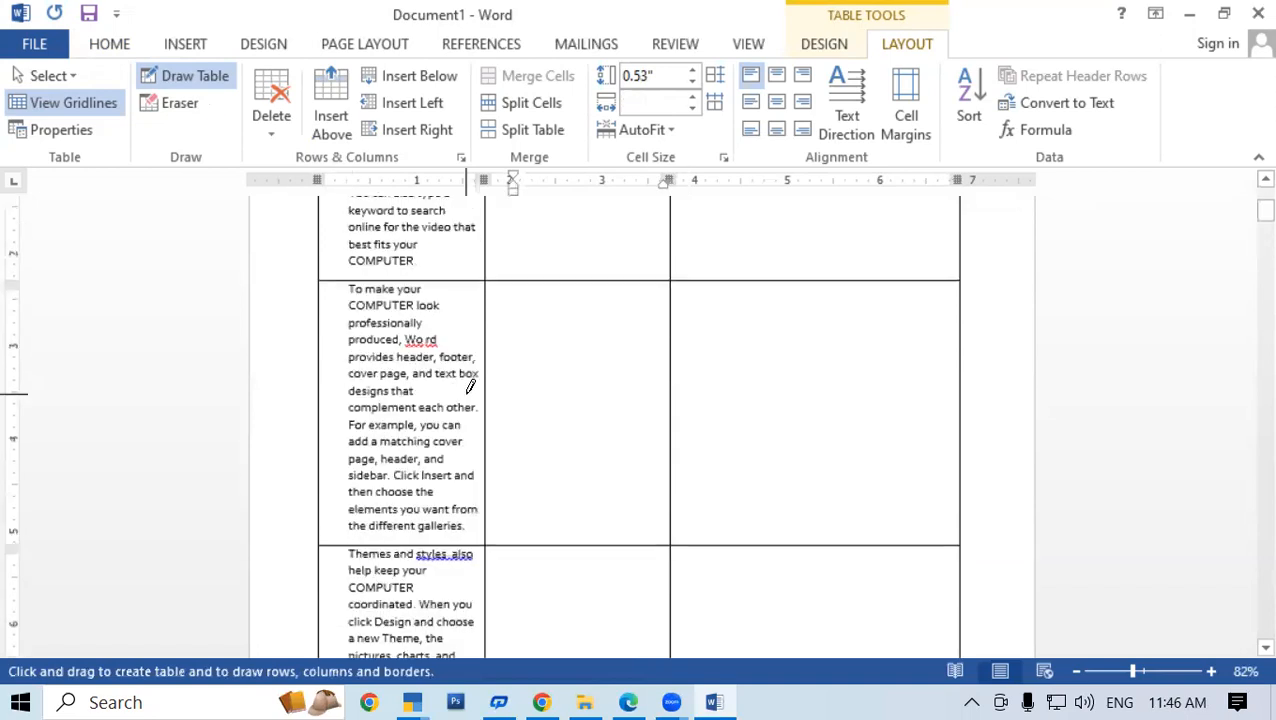
scroll(700, 299, up, 4)
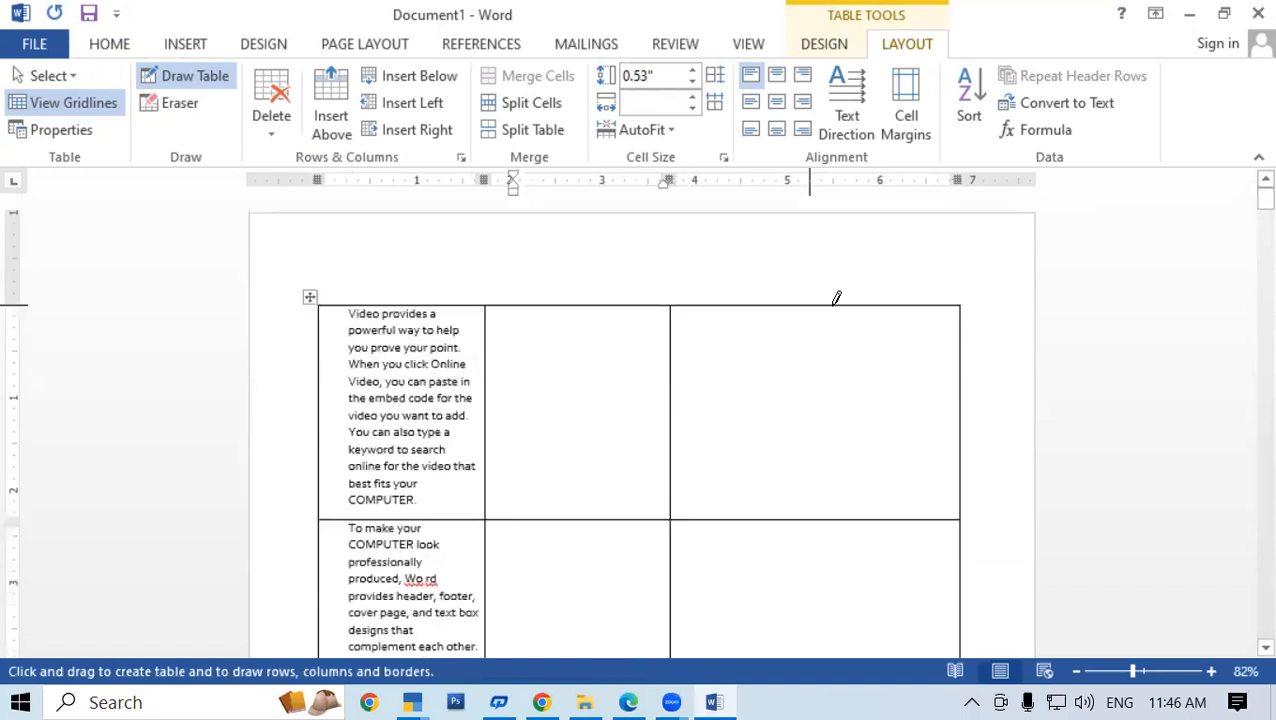
drag(835, 686, 835, 712)
scroll(829, 640, down, 6)
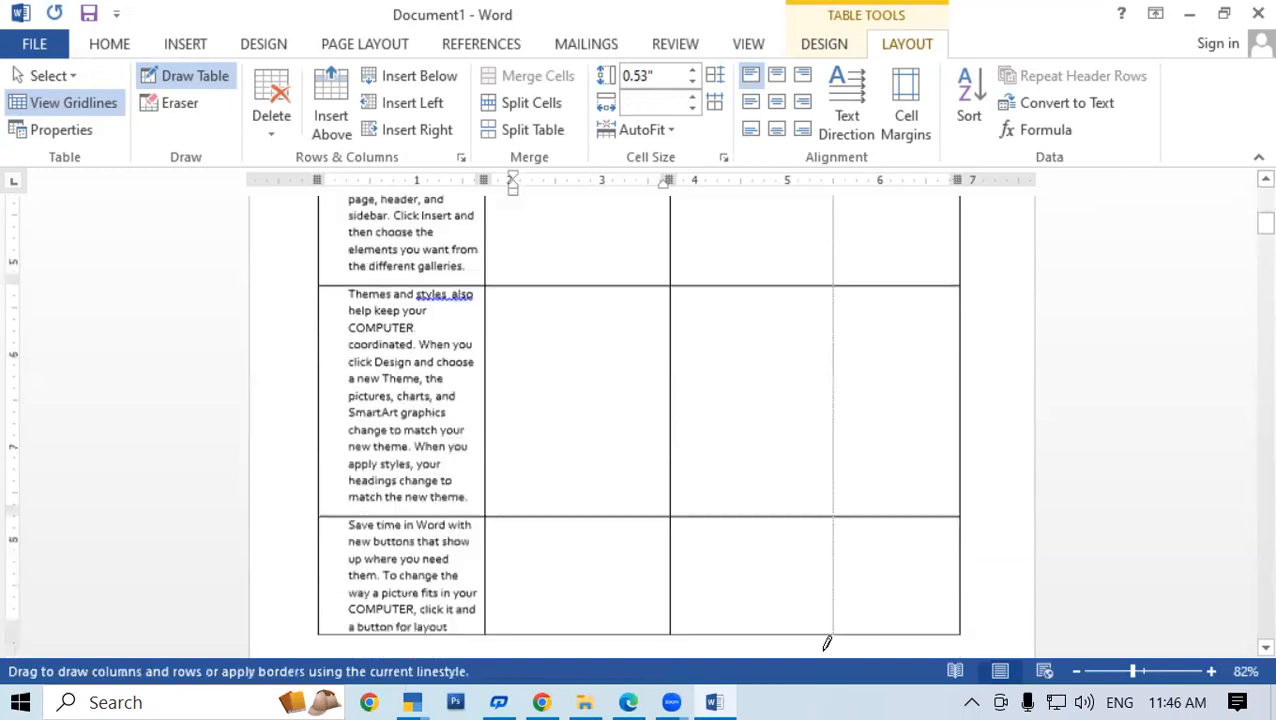
drag(821, 456, 821, 458)
scroll(684, 396, up, 4)
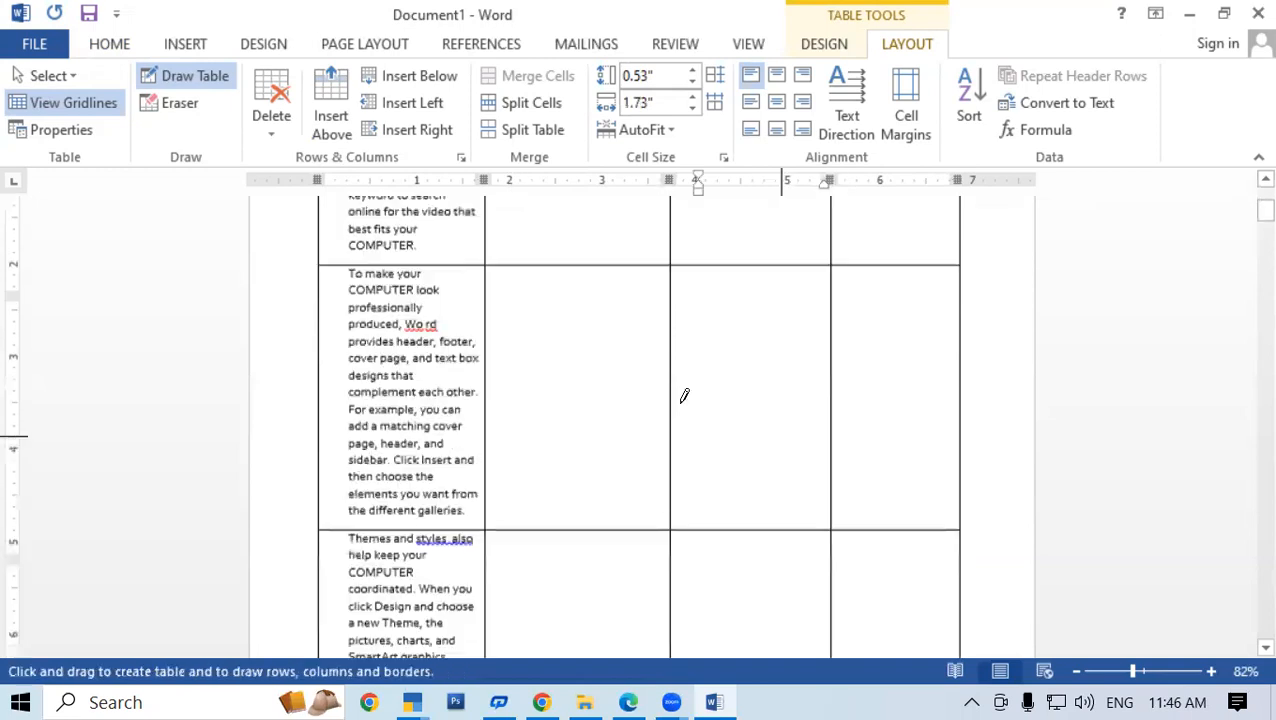
scroll(588, 314, up, 2)
scroll(596, 312, up, 2)
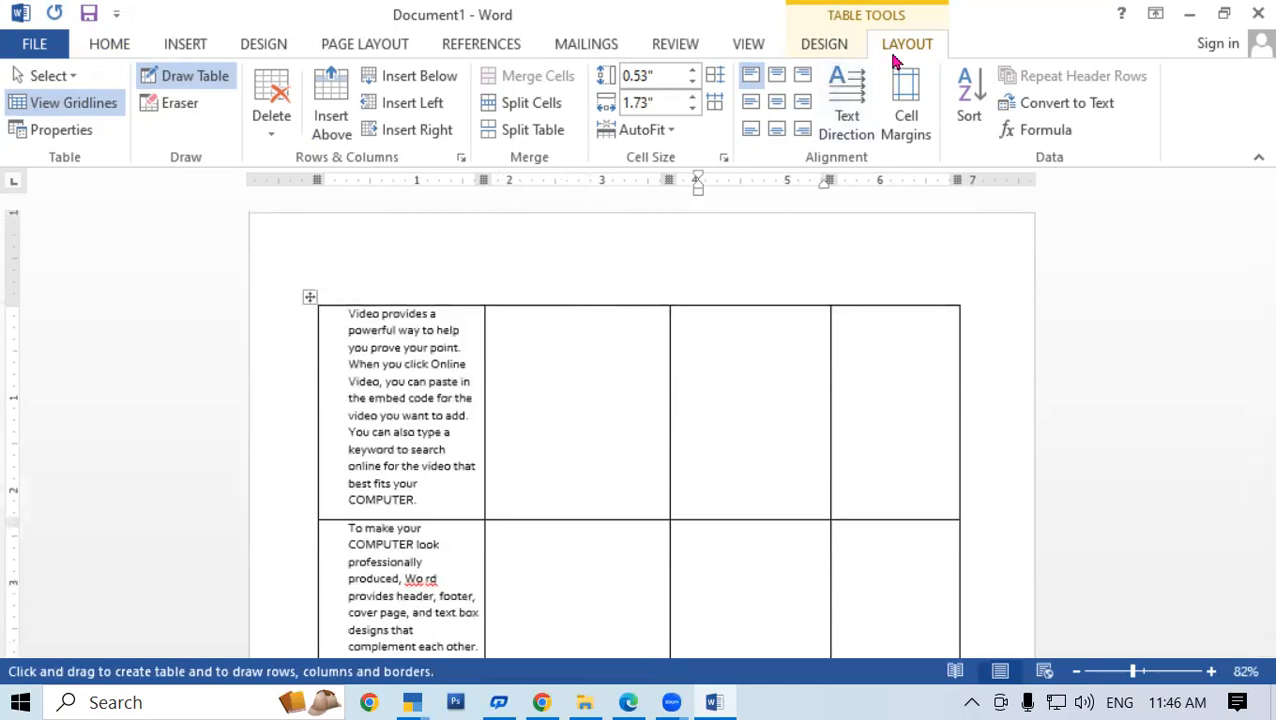
Browse the table style list without choosing one, then apply red shading
click(824, 47)
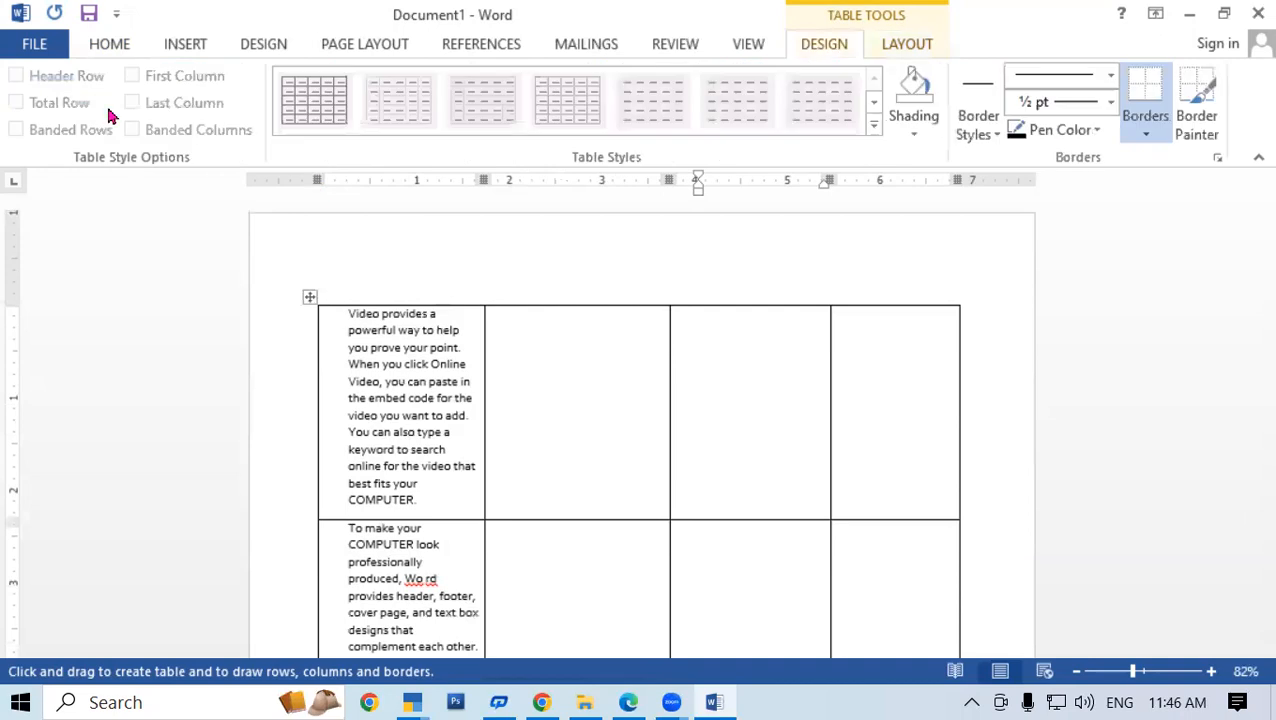
click(872, 128)
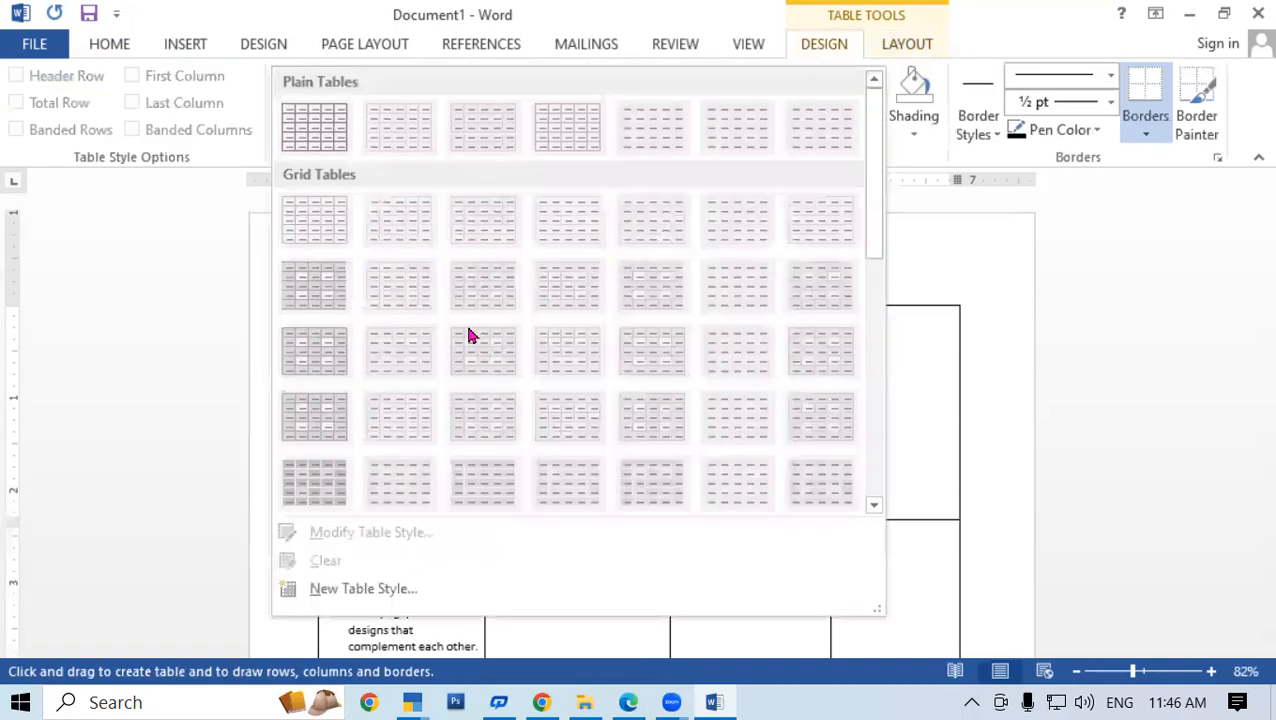
click(891, 305)
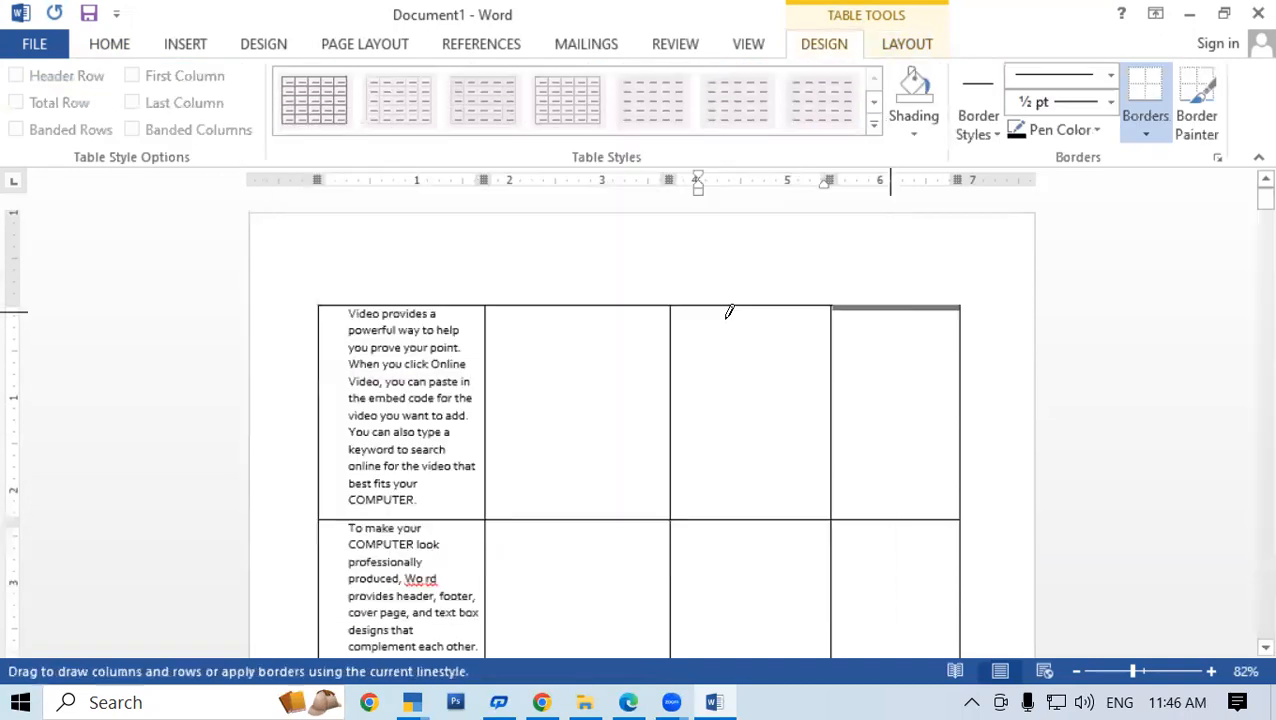
click(998, 138)
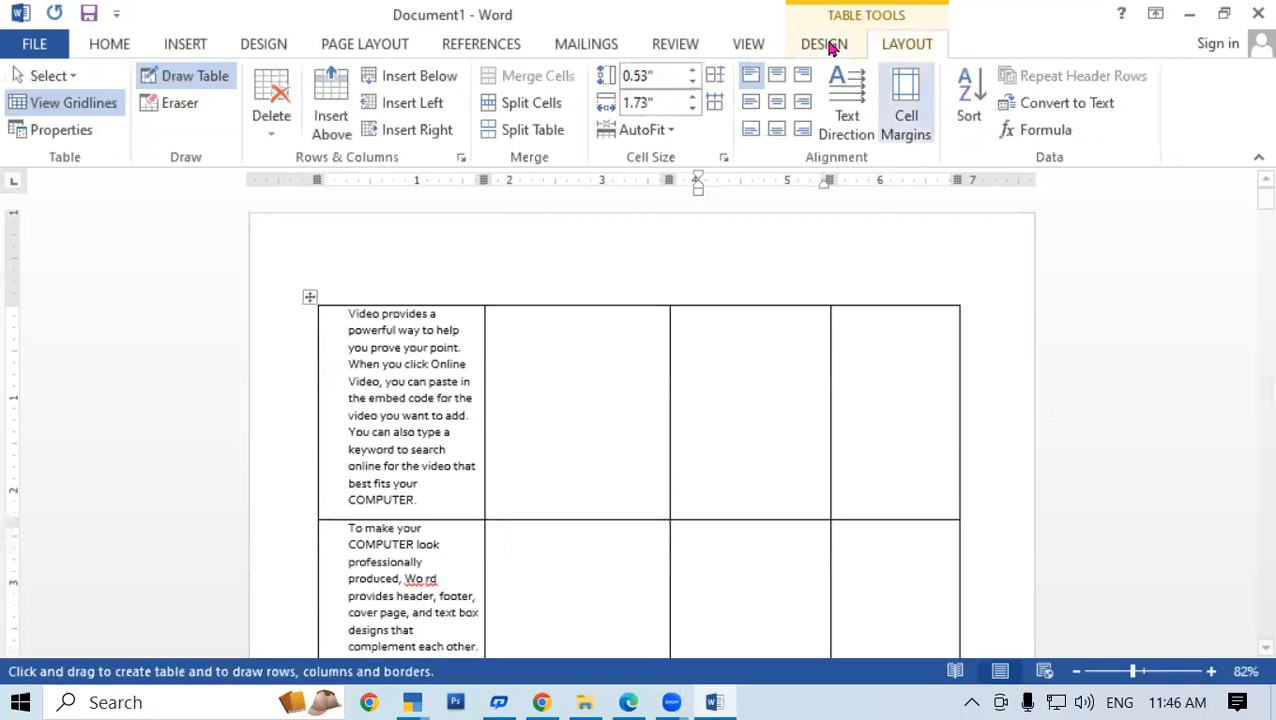
scroll(966, 118, up, 1)
click(921, 115)
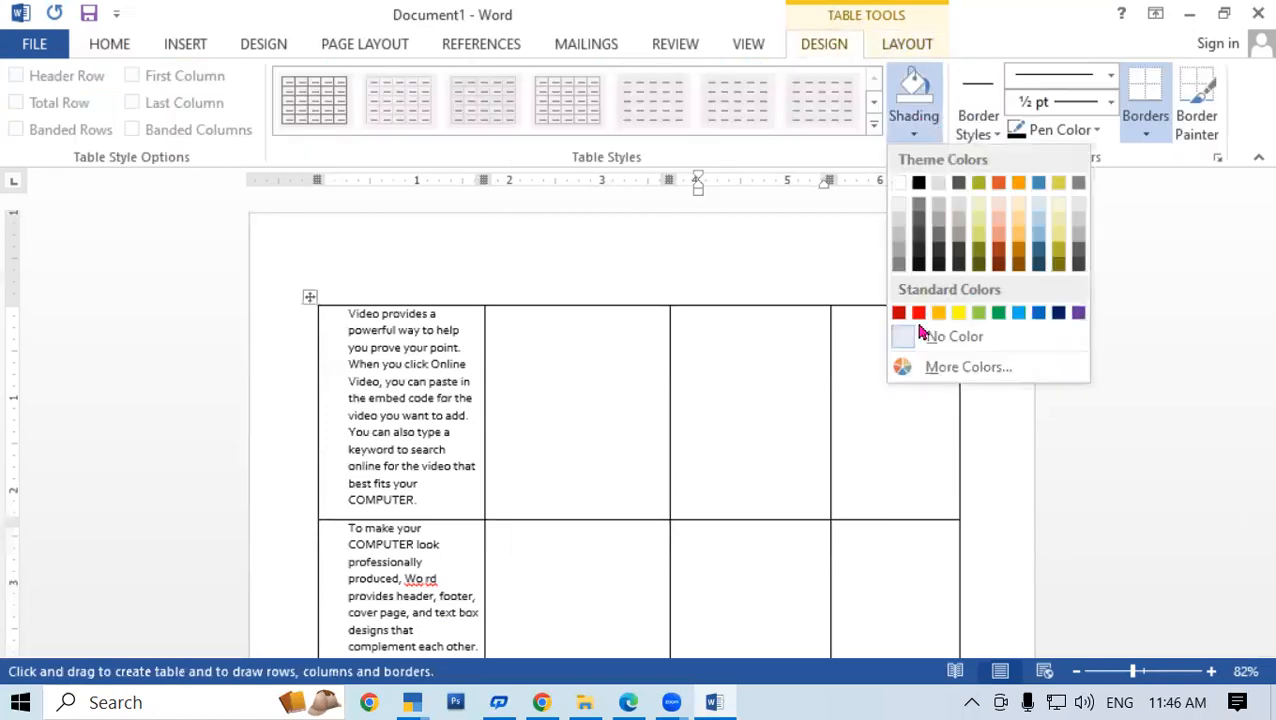
click(916, 314)
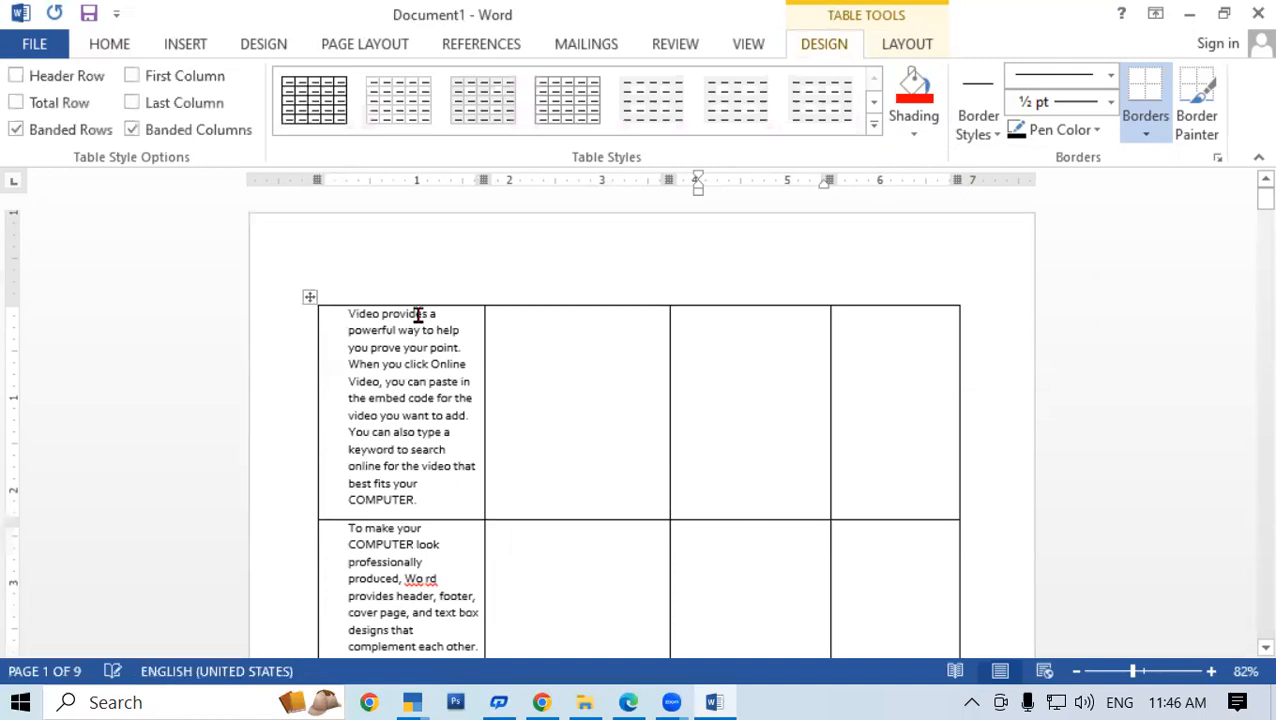
Select the whole table and apply a pink grid table style, then a red grid style
click(306, 298)
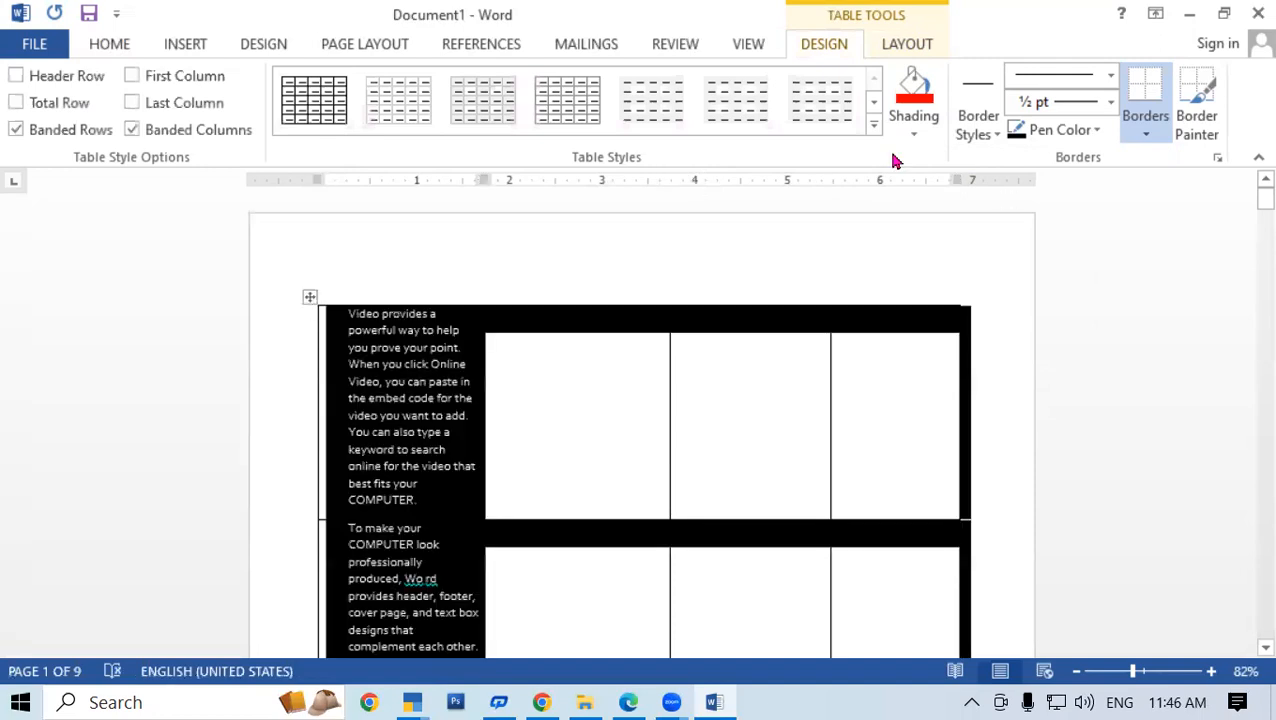
click(478, 349)
scroll(893, 428, down, 5)
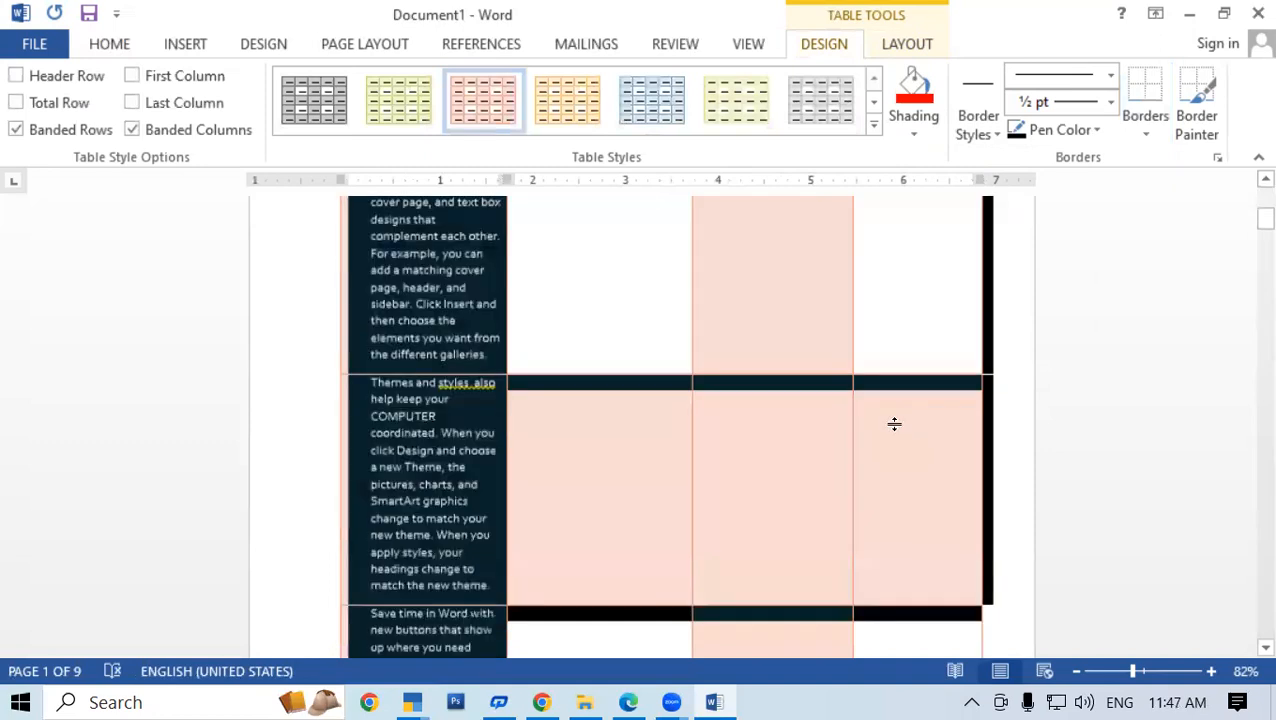
scroll(895, 426, down, 3)
scroll(900, 421, up, 7)
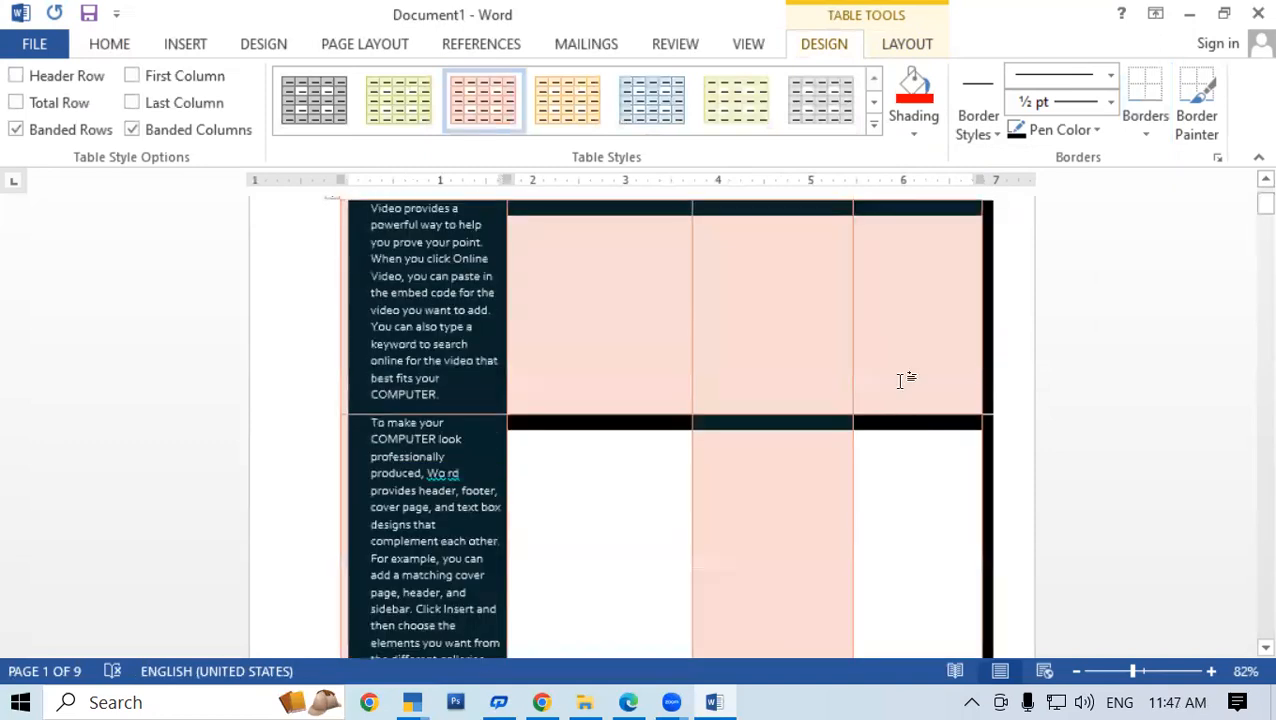
scroll(825, 218, up, 1)
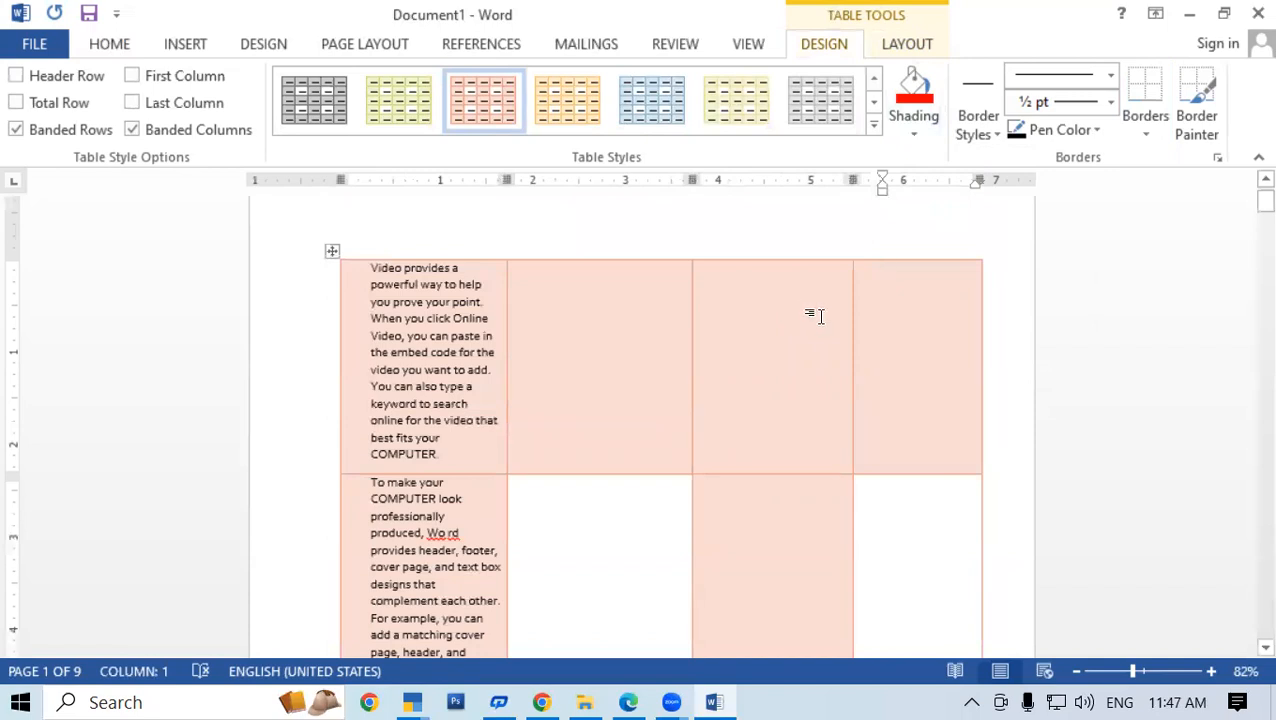
click(311, 250)
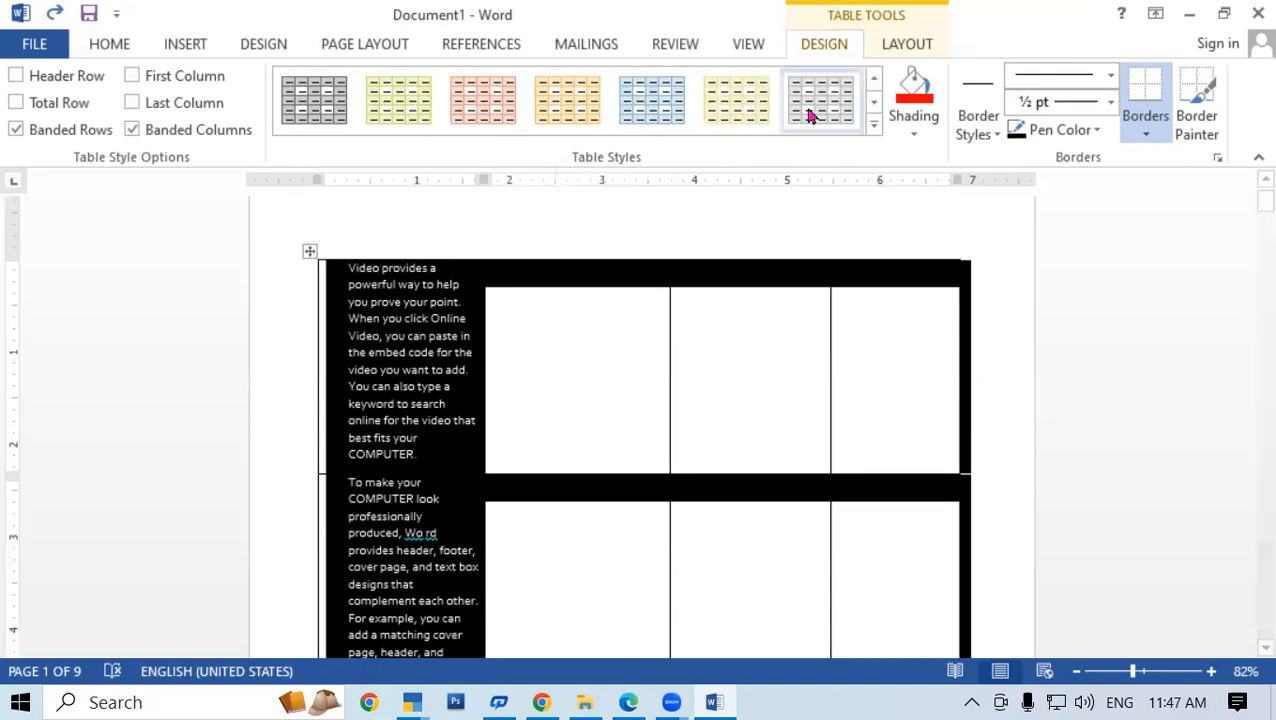
click(872, 128)
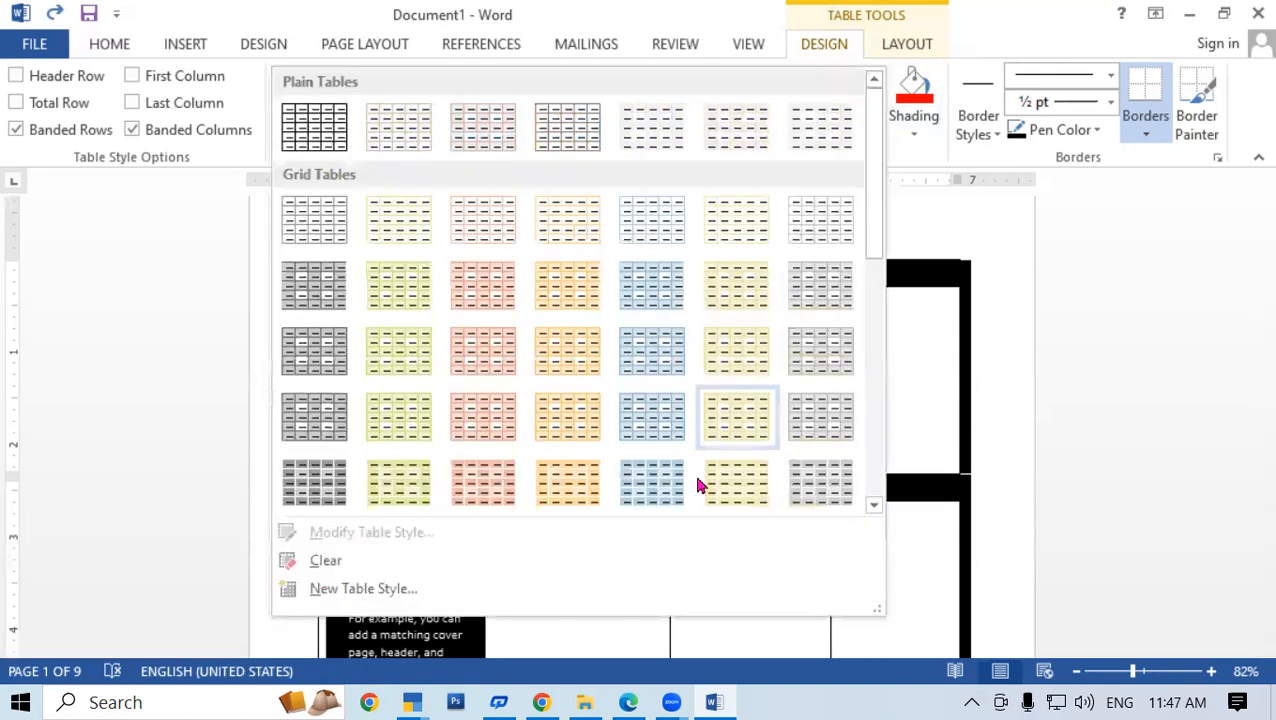
click(507, 425)
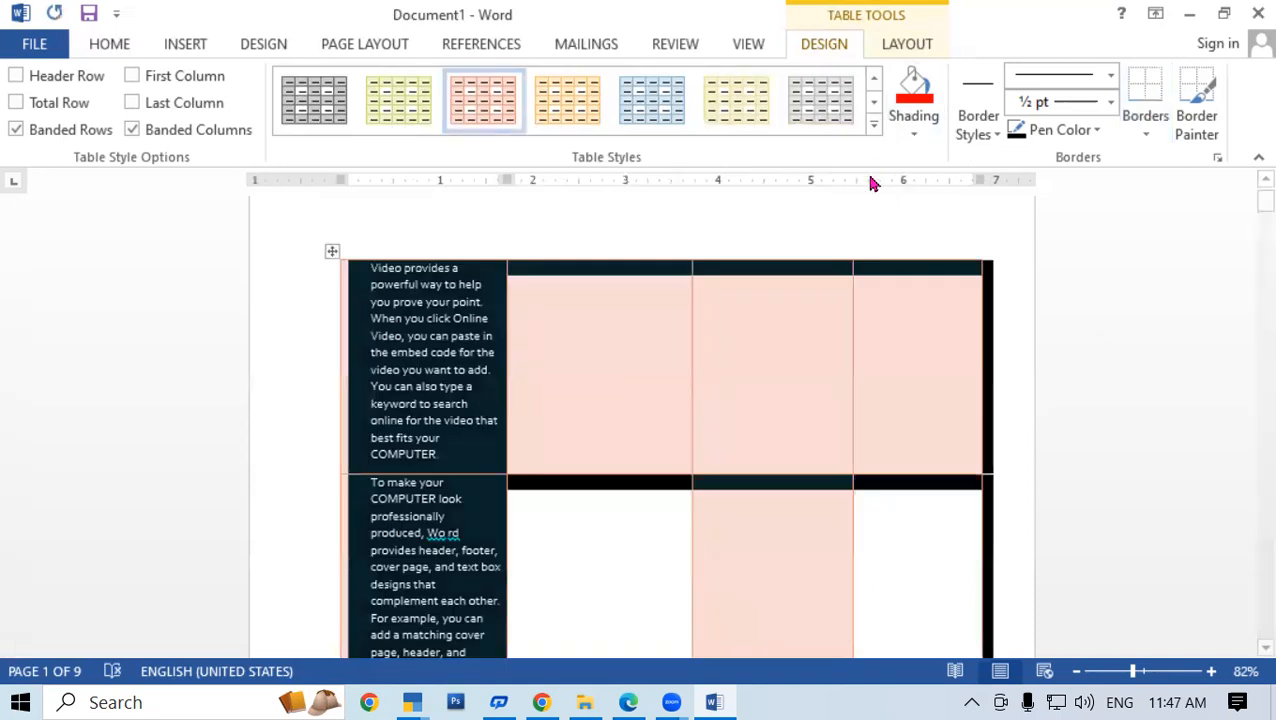
Shade the second cell of the first row solid green
click(913, 132)
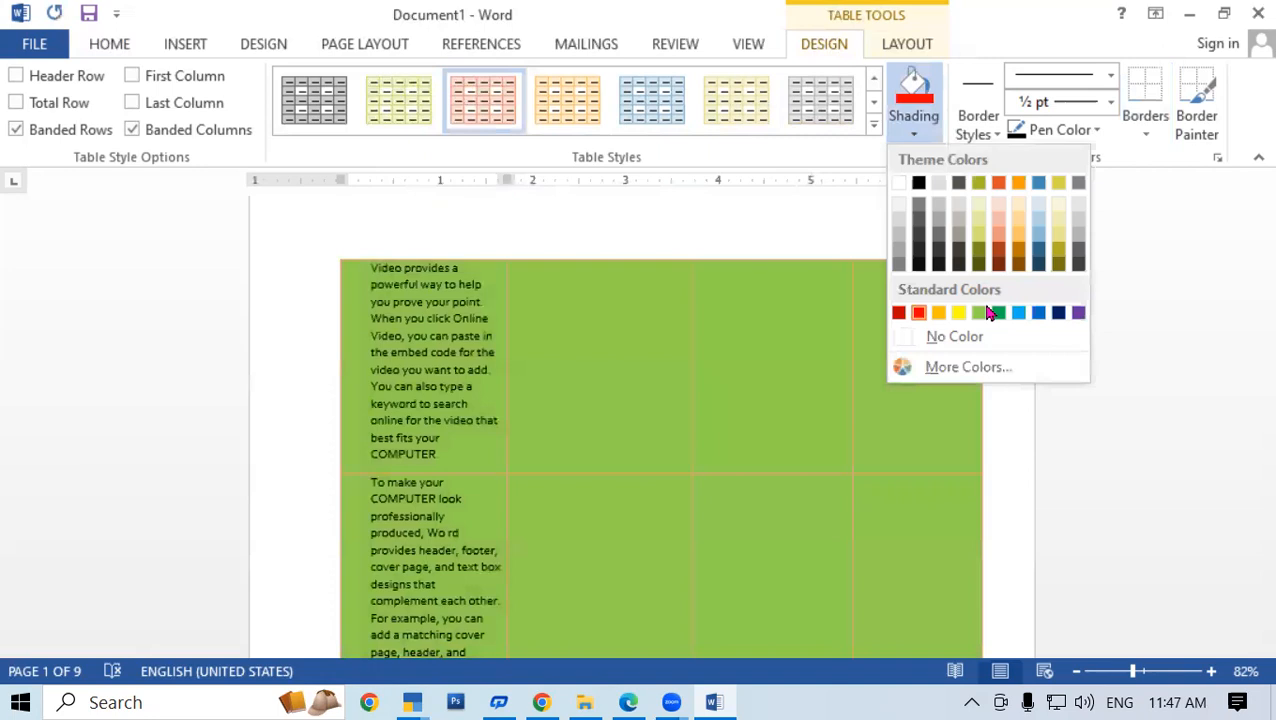
click(641, 364)
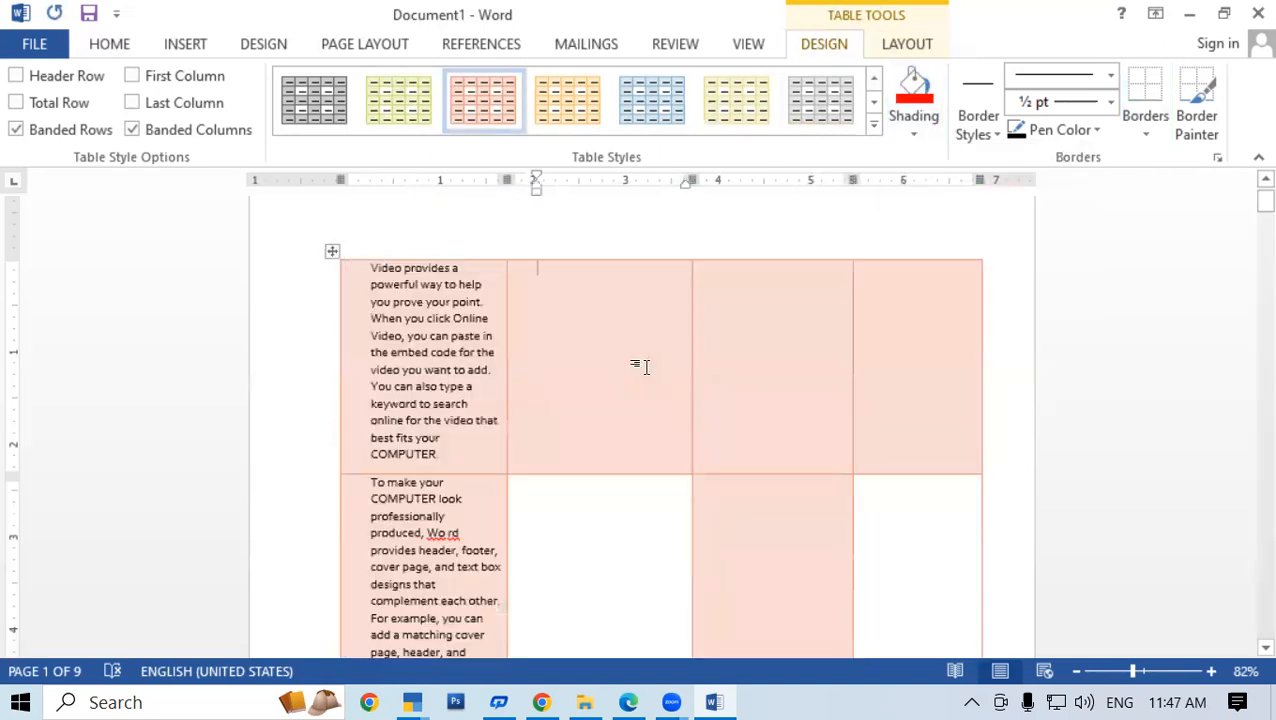
click(913, 128)
click(1000, 314)
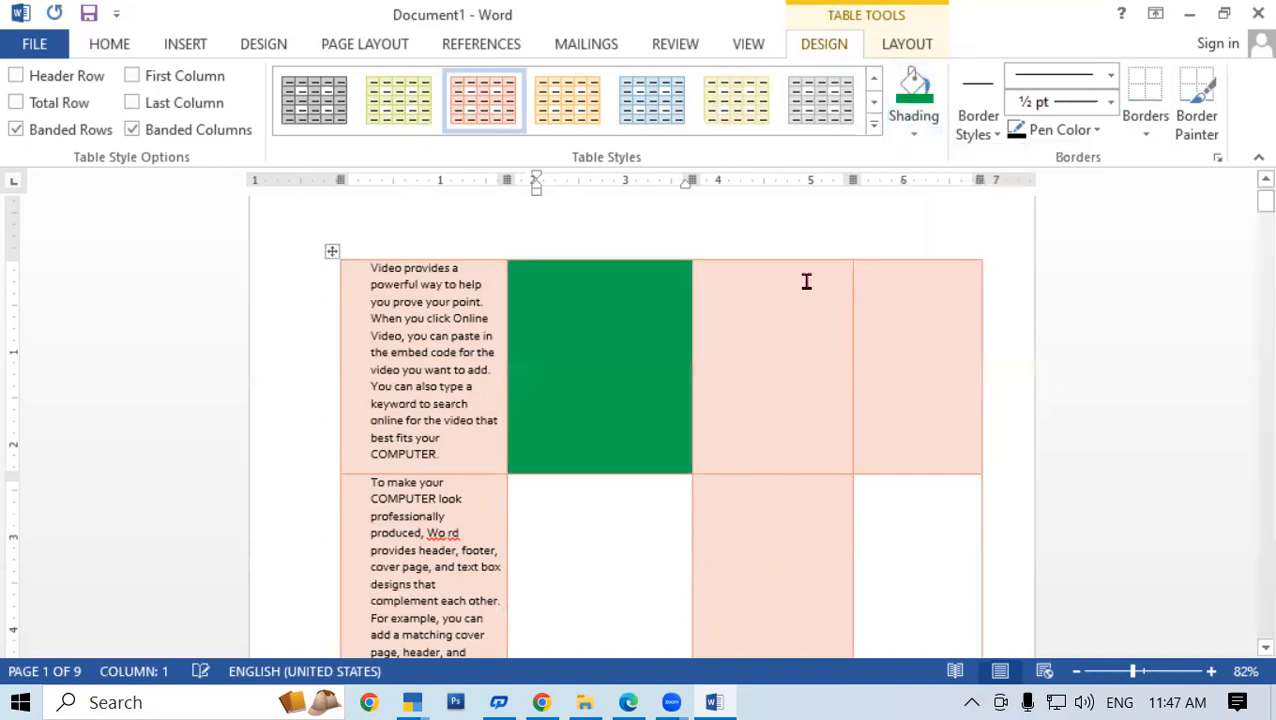
Open the Insert > Table choices and close them without inserting anything
click(191, 48)
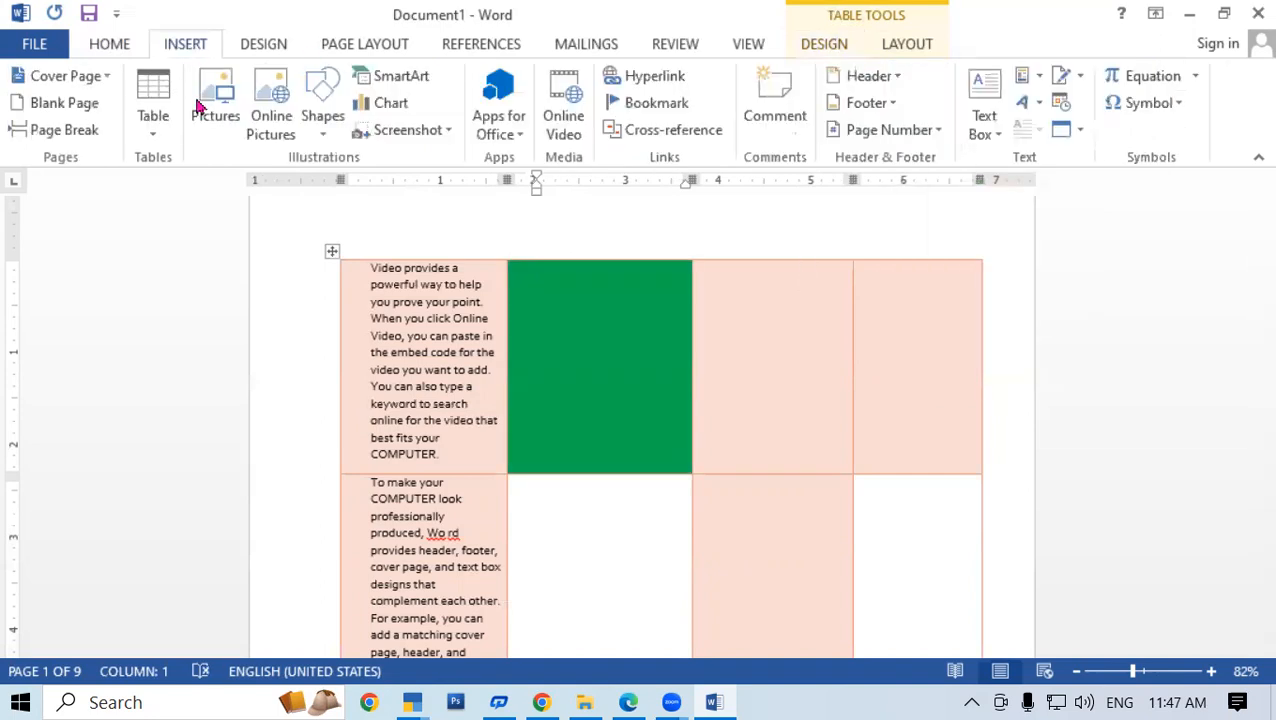
click(153, 136)
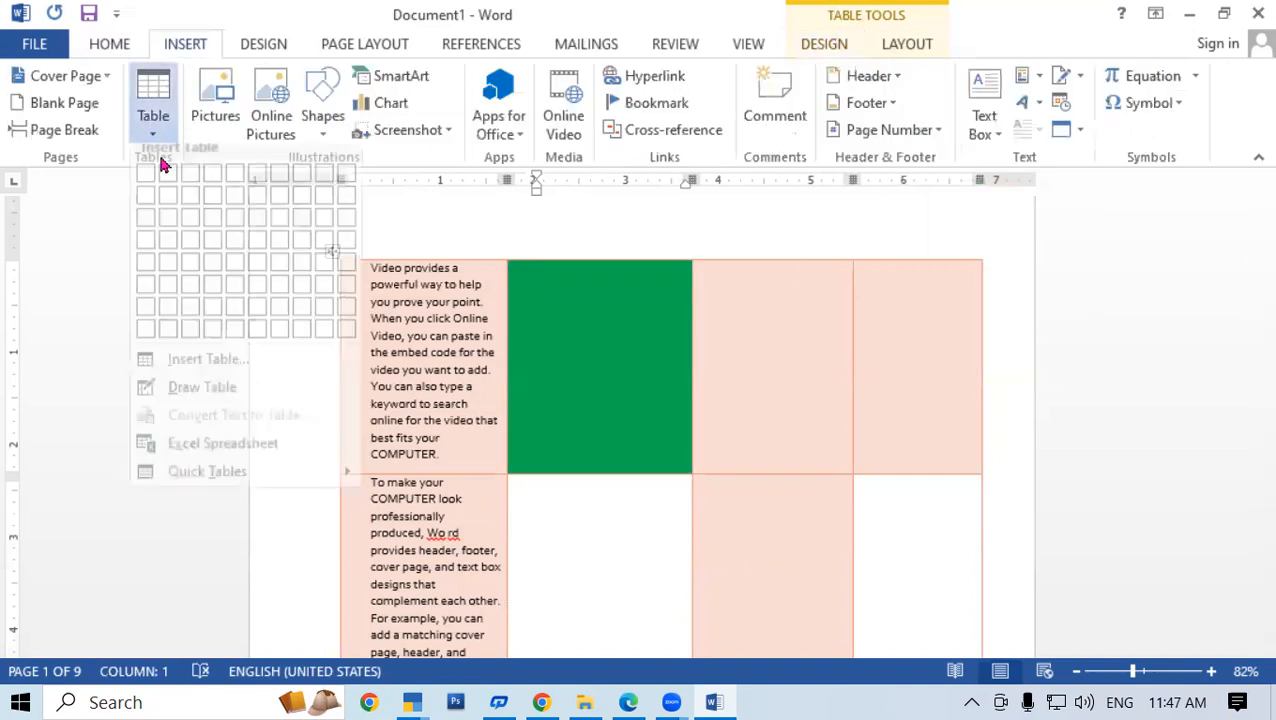
click(661, 320)
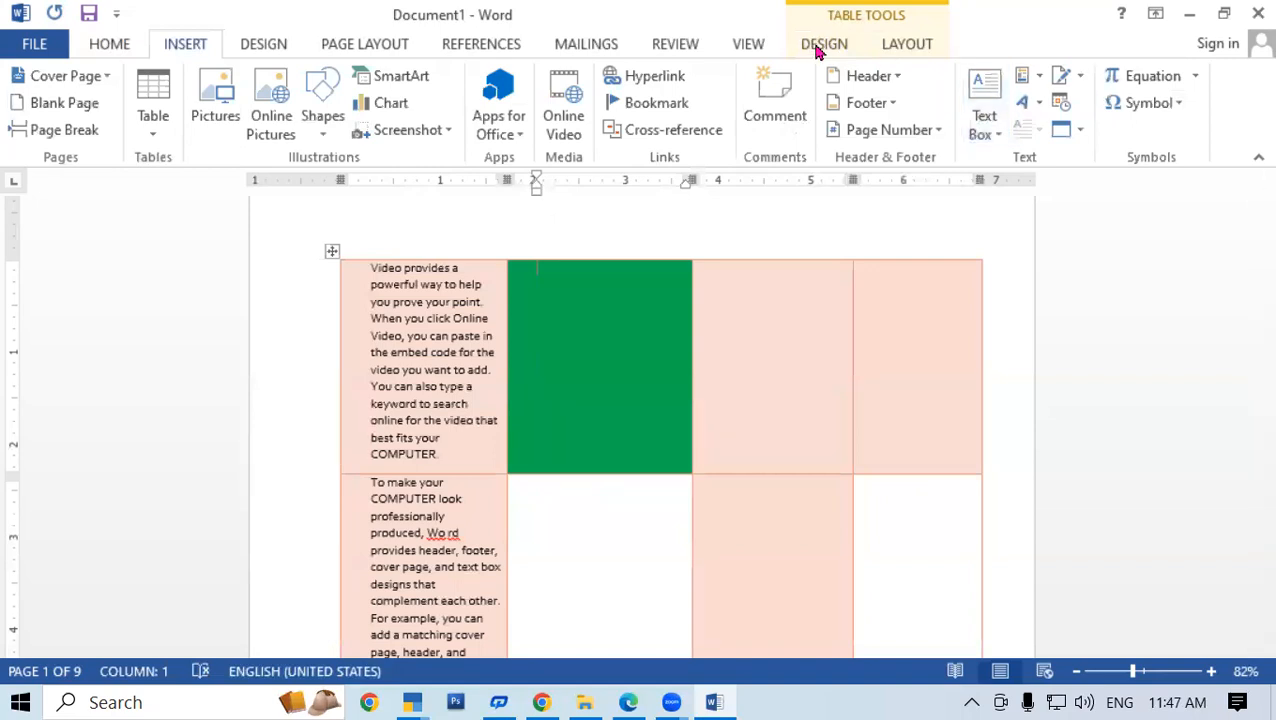
Set the border pen to red at 3 pt and paint borders around the green cell
scroll(1112, 128, down, 7)
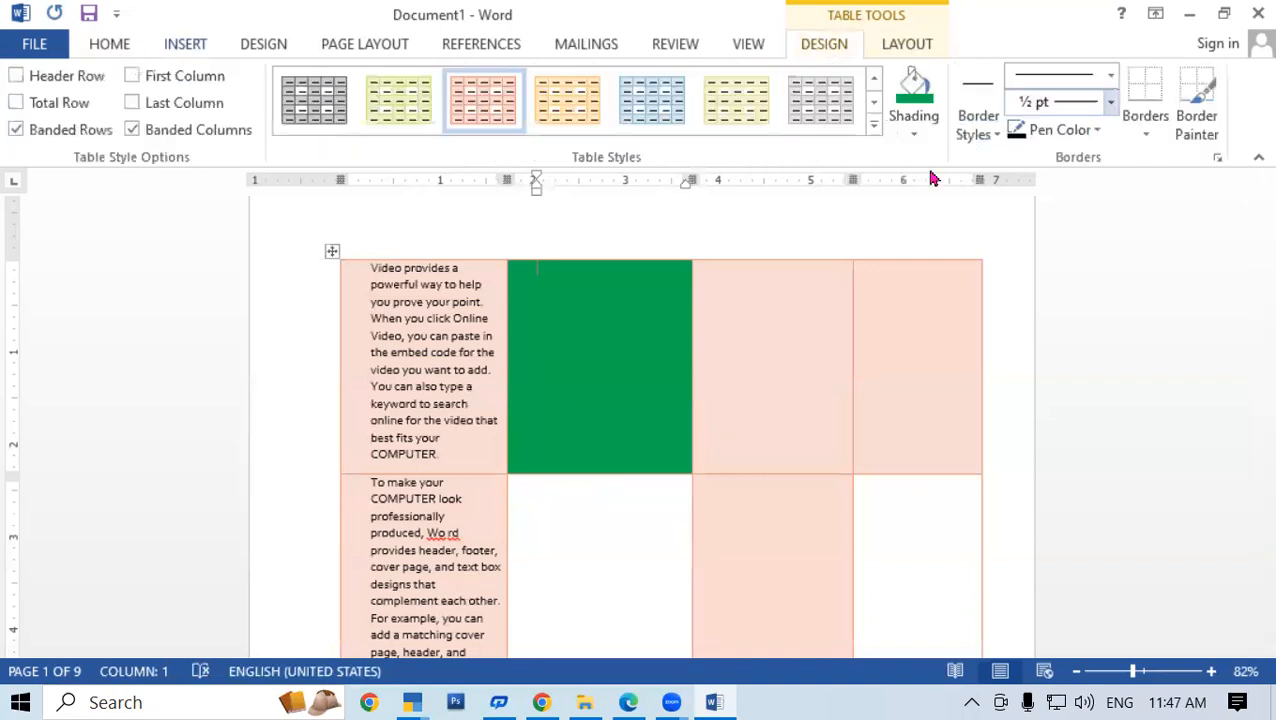
click(1090, 131)
click(1039, 336)
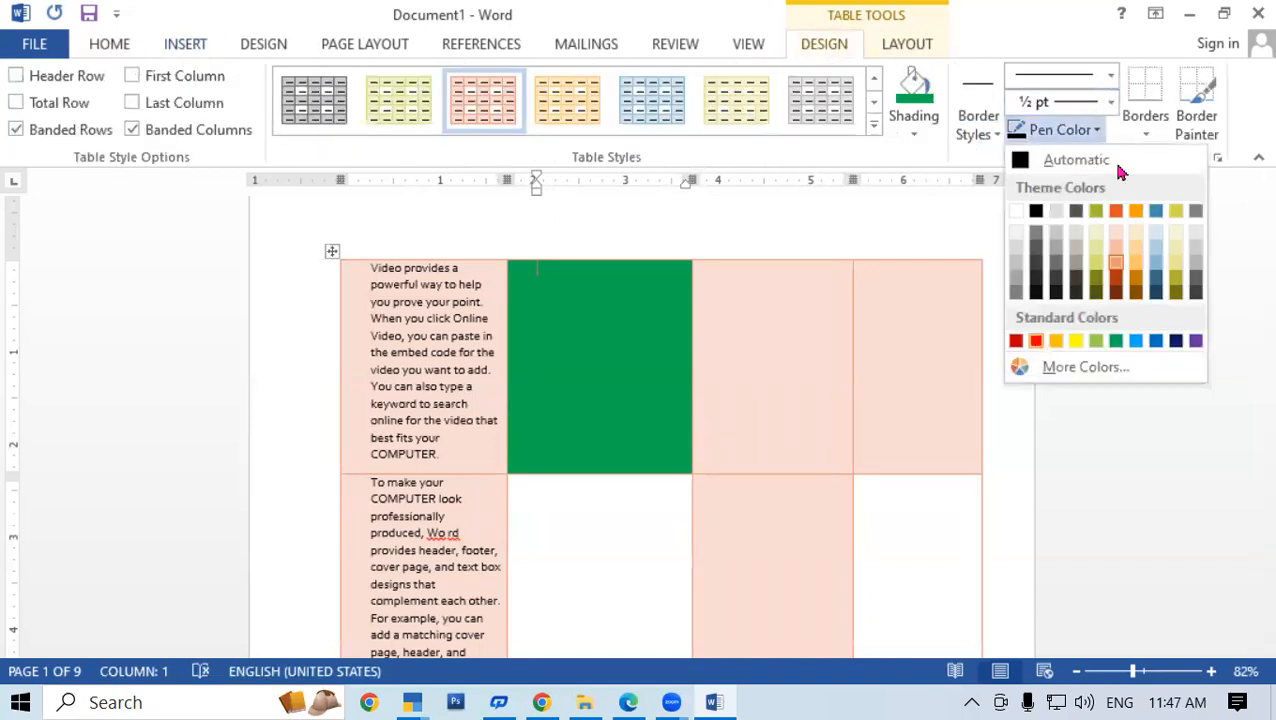
click(1110, 101)
click(1081, 318)
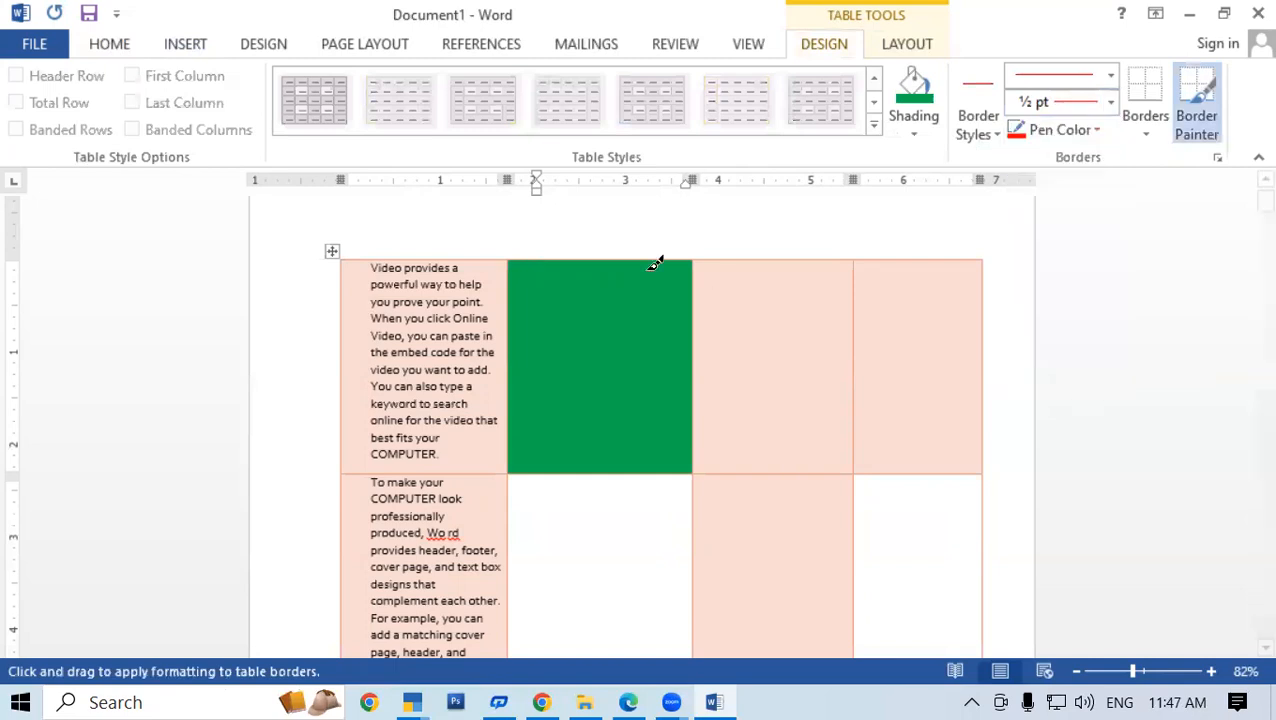
click(648, 261)
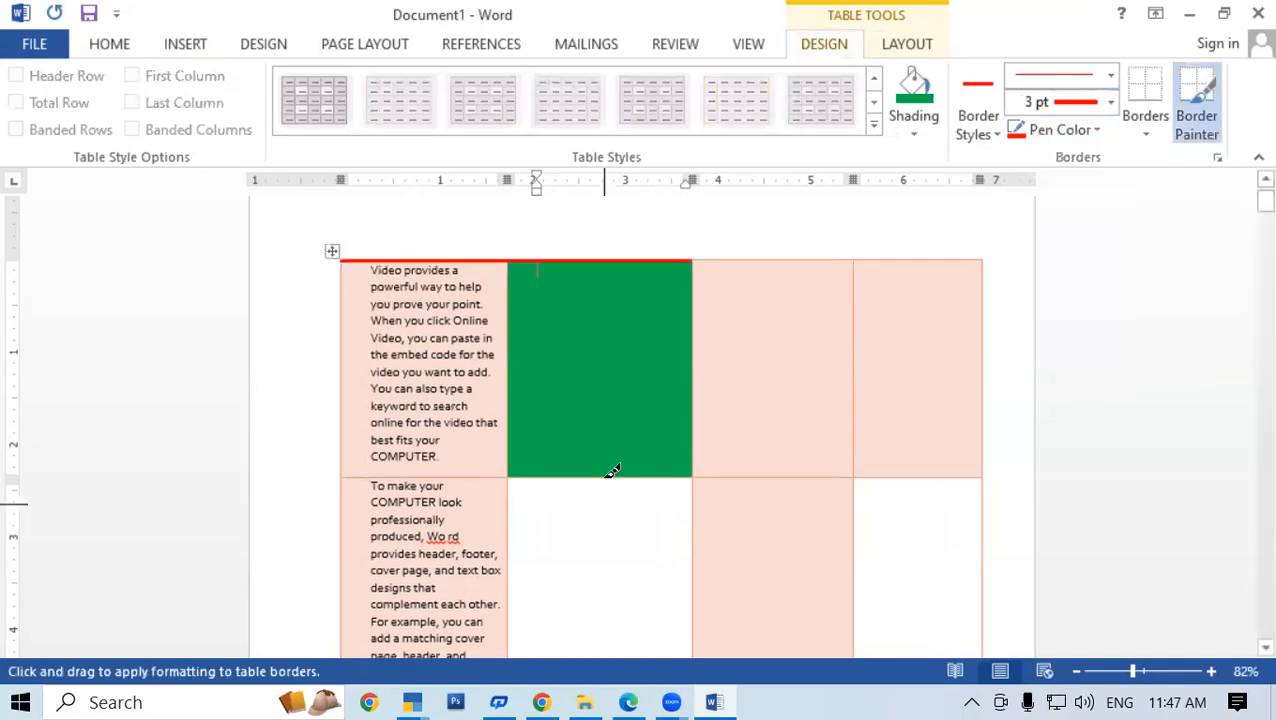
click(706, 400)
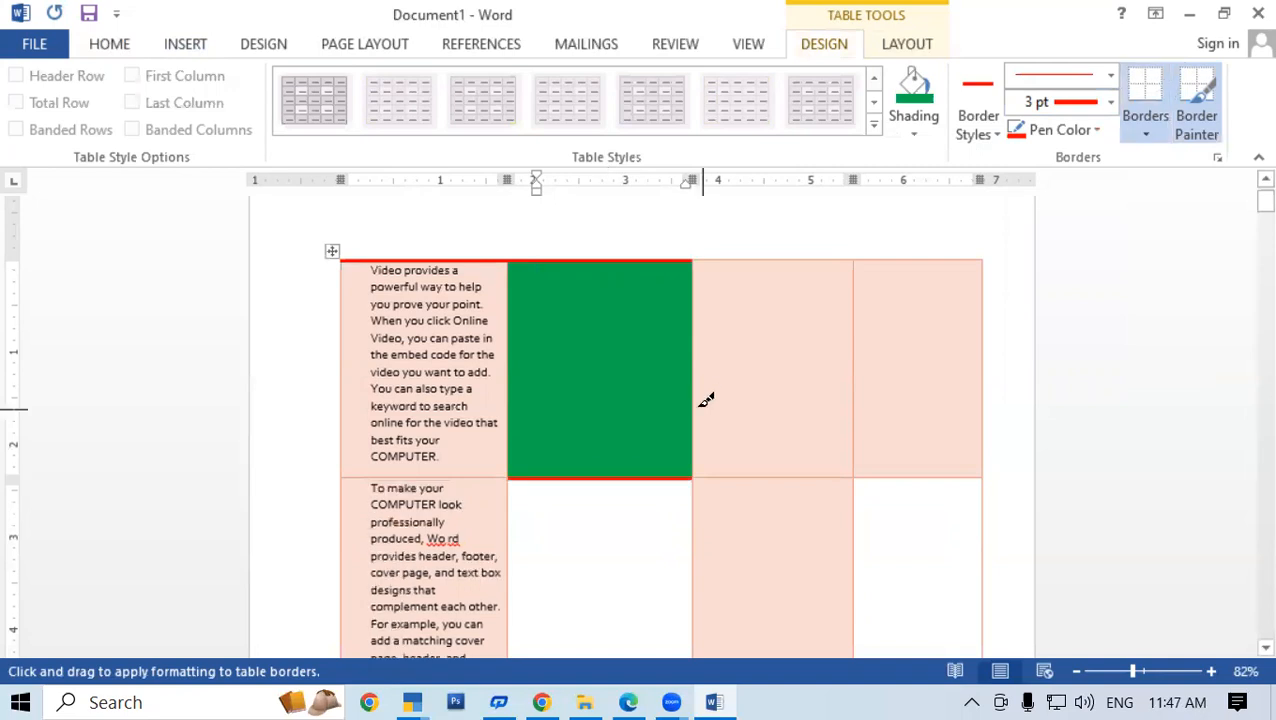
click(1146, 82)
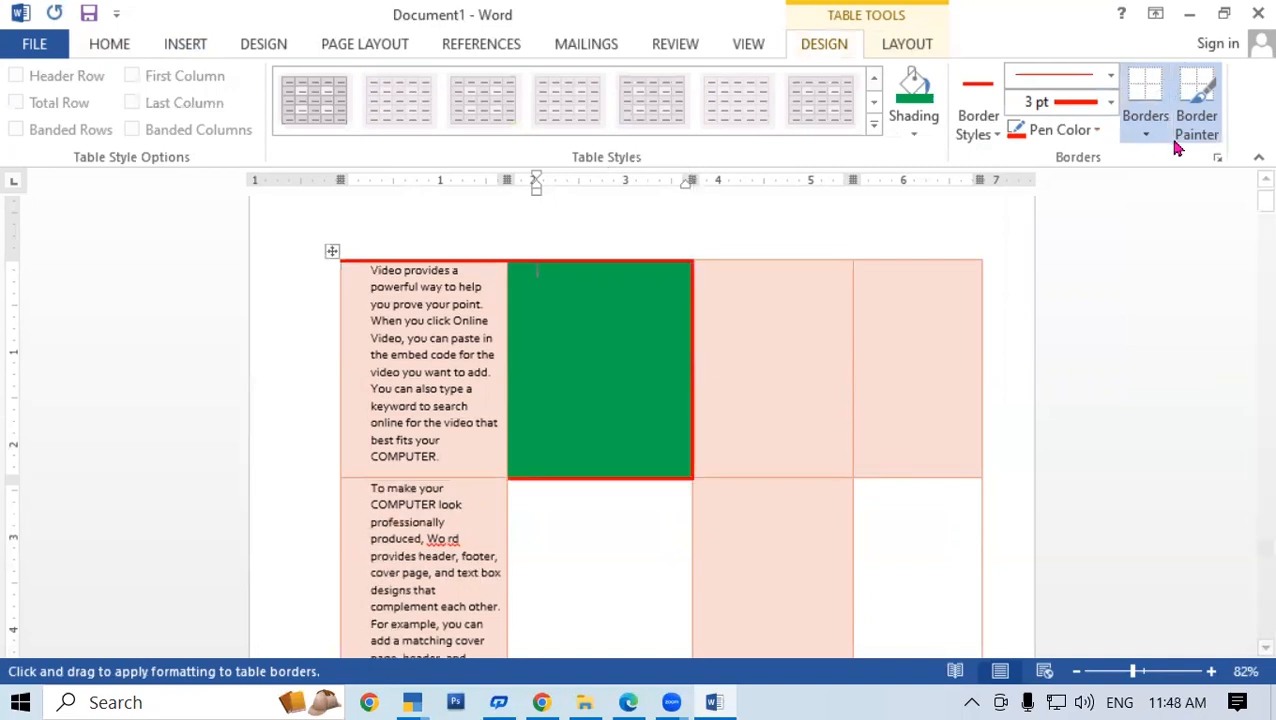
Apply No Border to the green cell, then paint a red top edge and undo it
click(1148, 142)
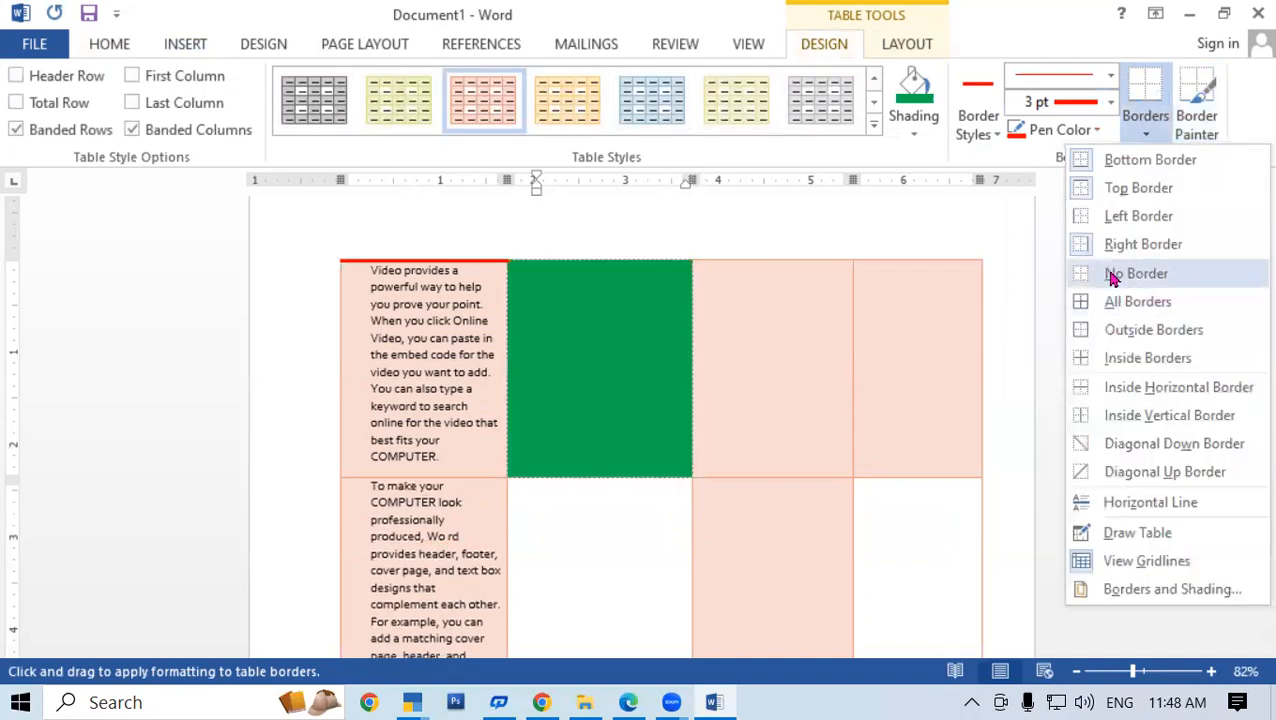
click(1113, 279)
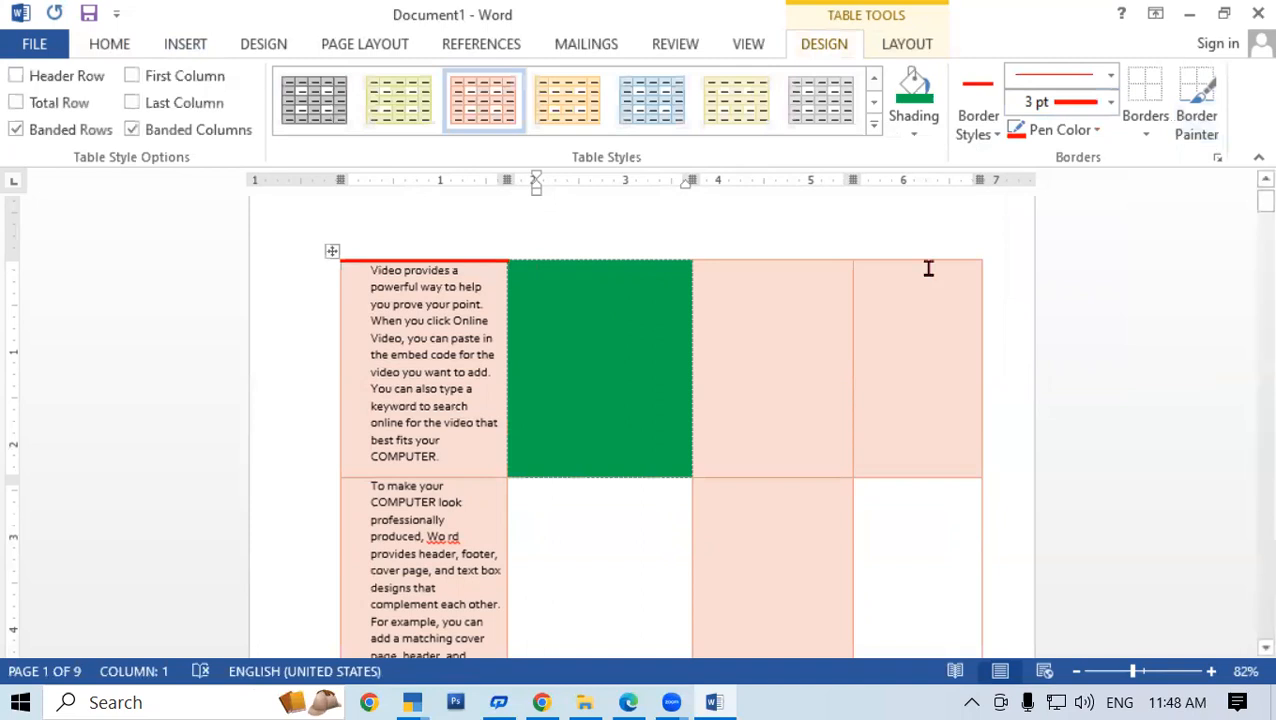
click(1200, 112)
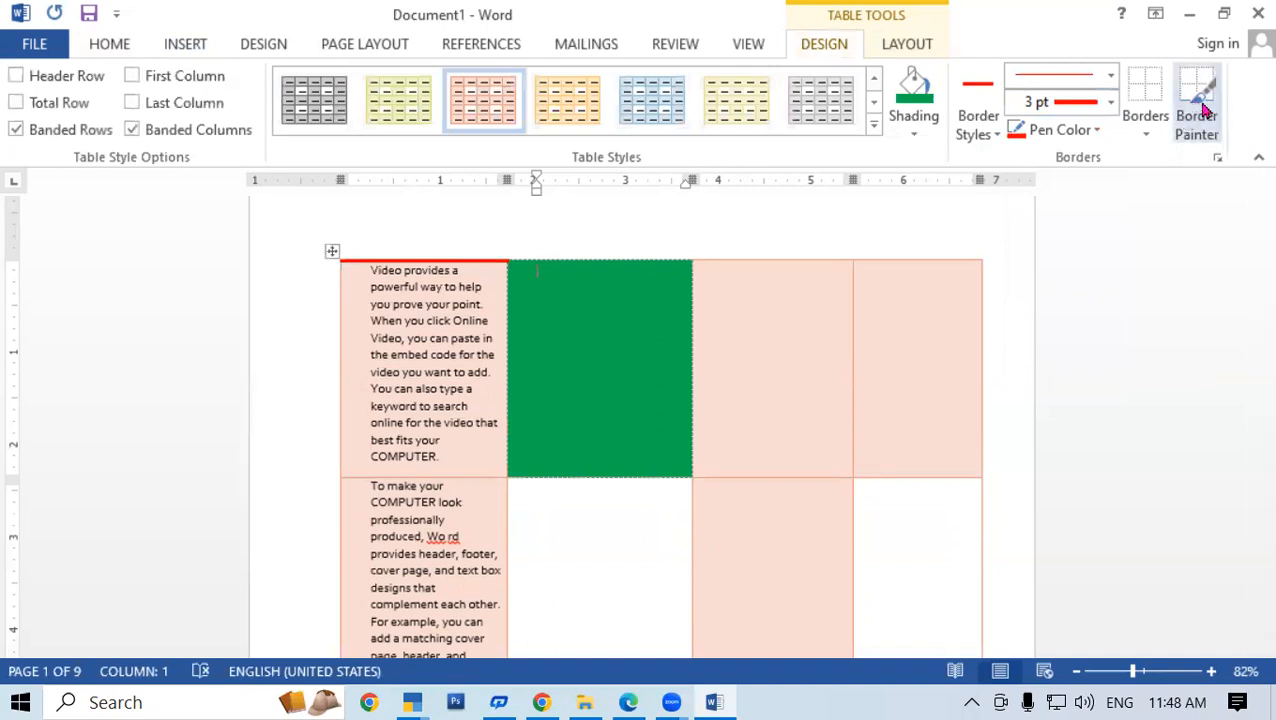
click(665, 258)
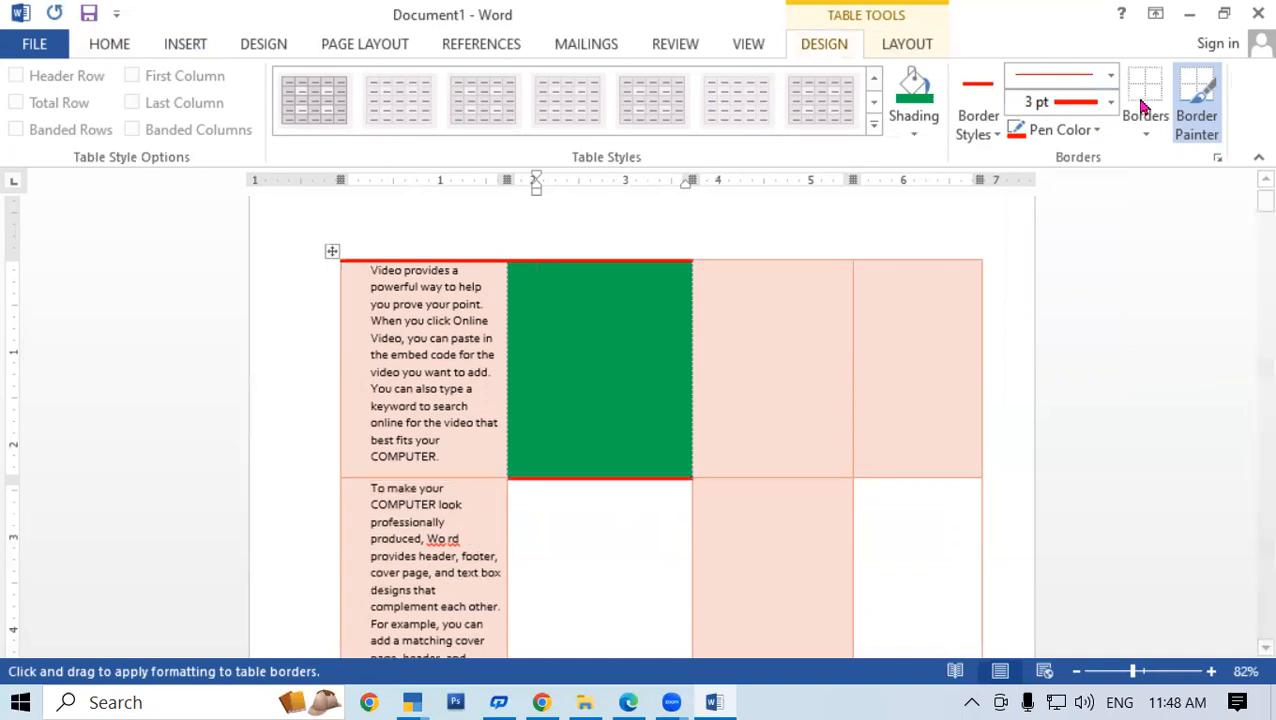
key(ctrl+z)
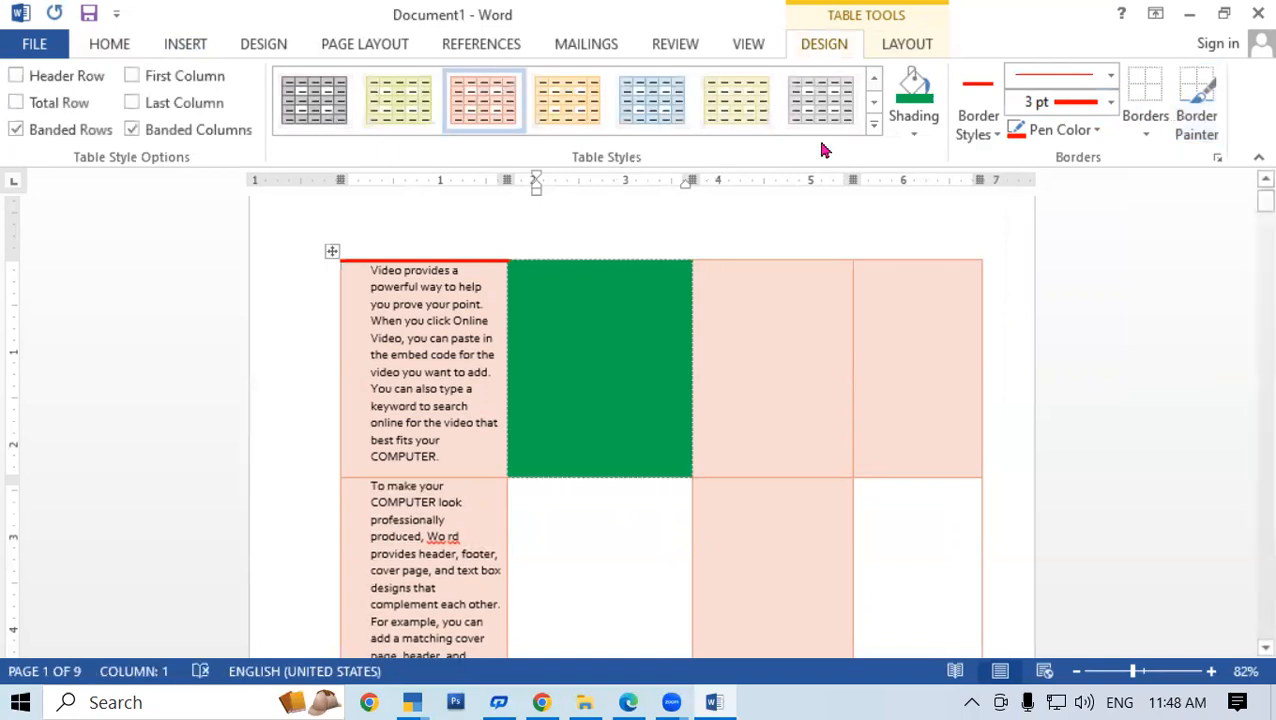
Delete the table's first row using Delete > Delete Rows
scroll(230, 128, down, 1)
click(271, 105)
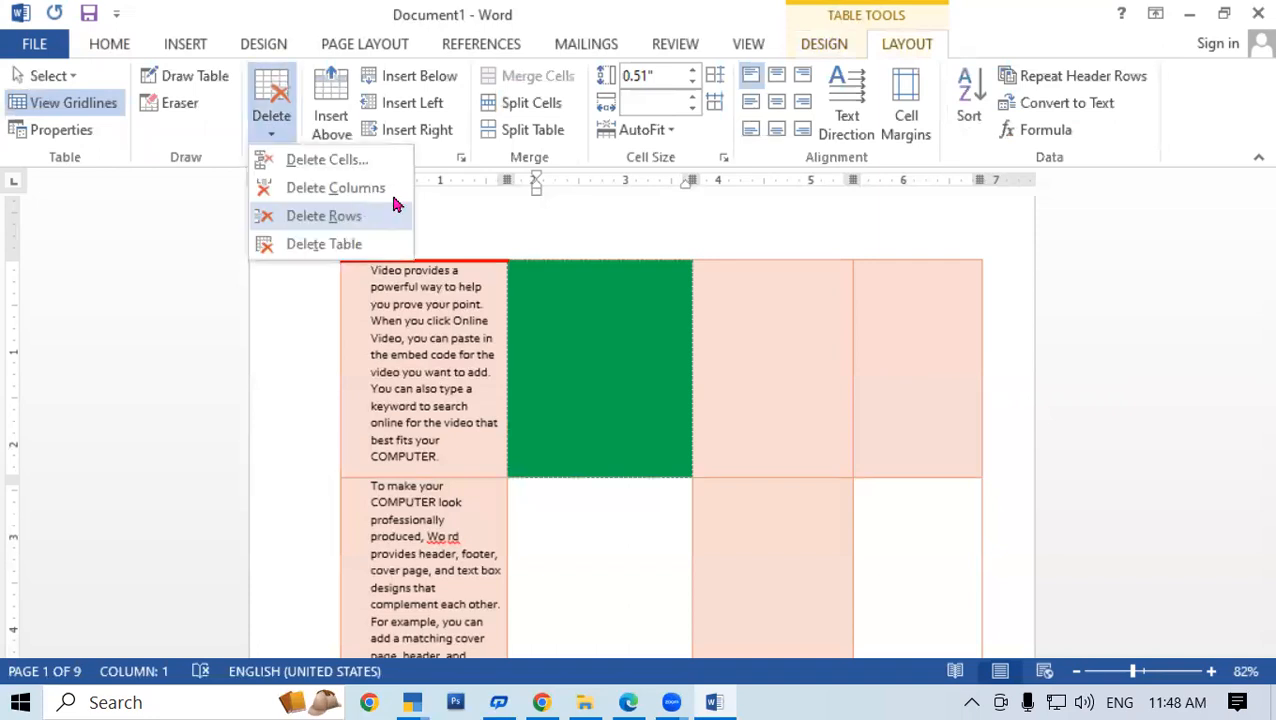
key(Return)
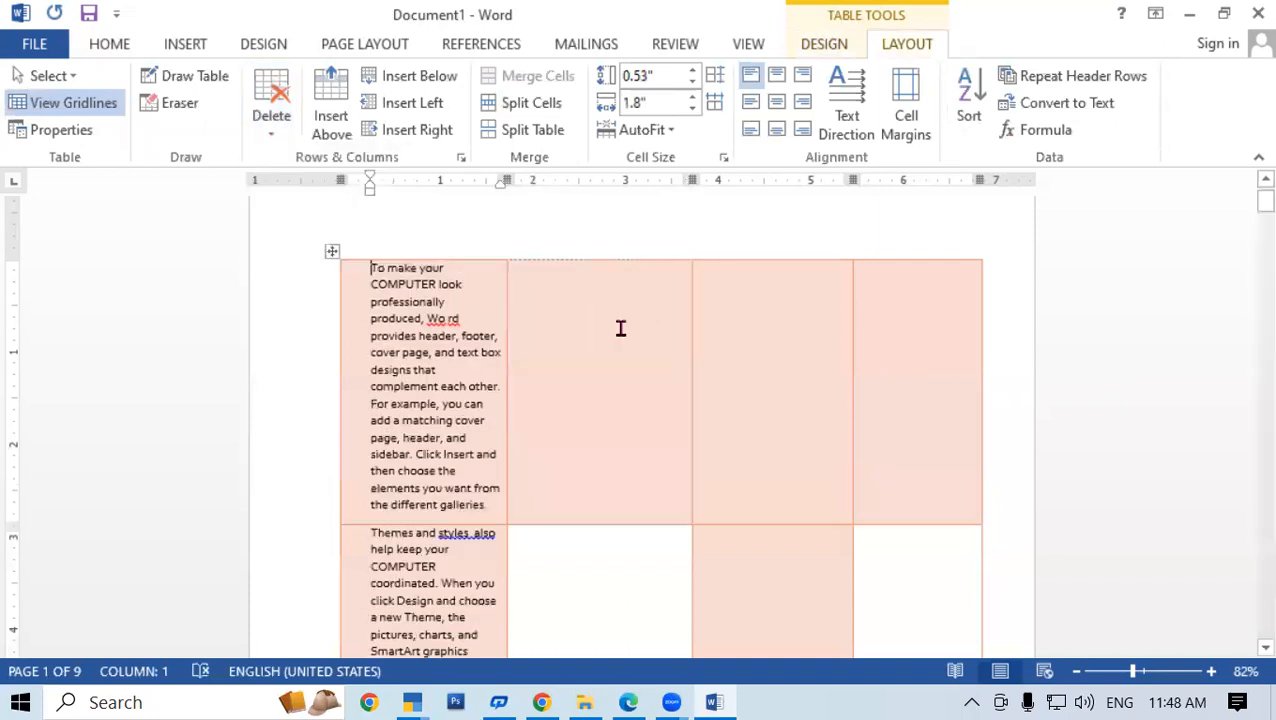
click(284, 136)
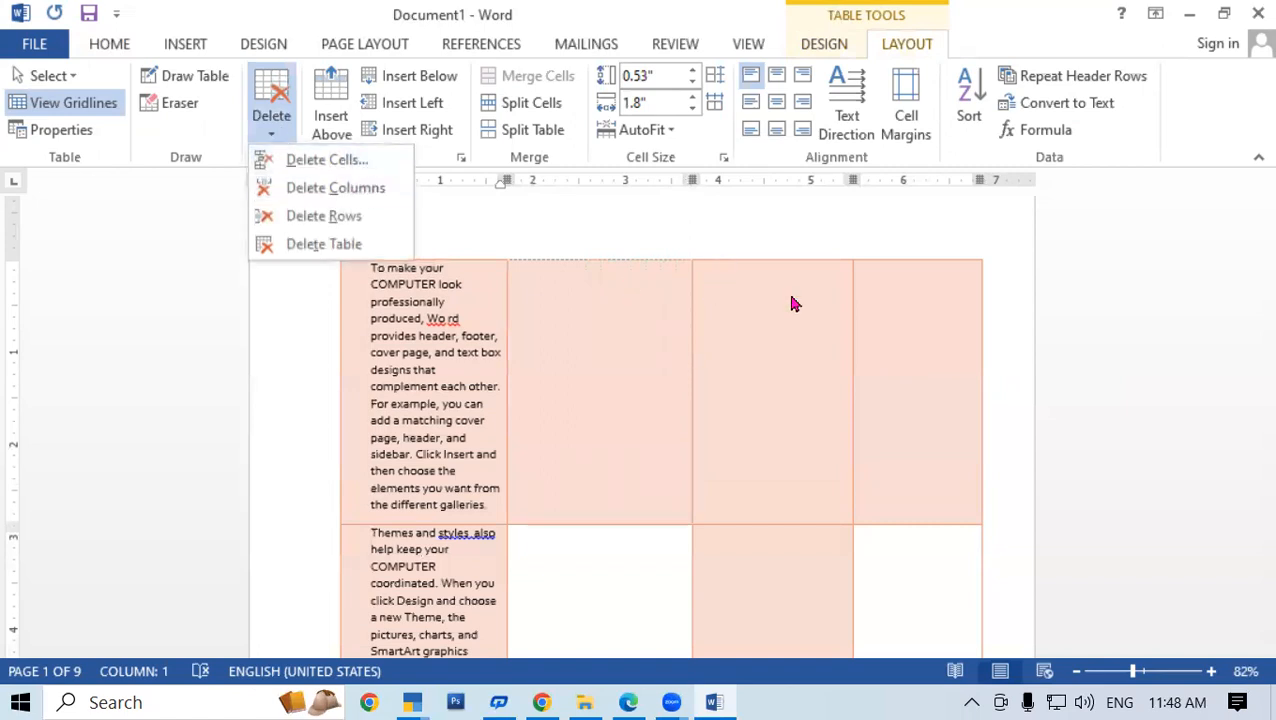
click(368, 268)
Erase the remaining table partitions with the Eraser, then place the caret after 'another device.'
click(339, 254)
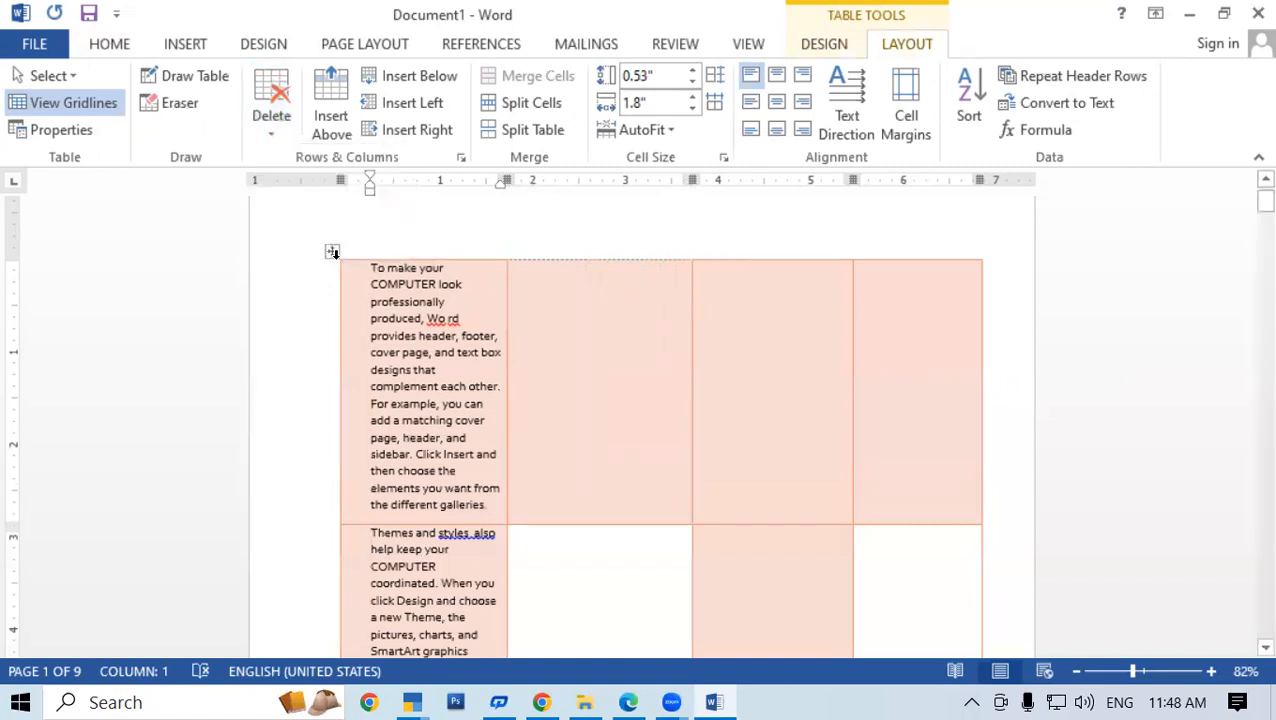
click(182, 115)
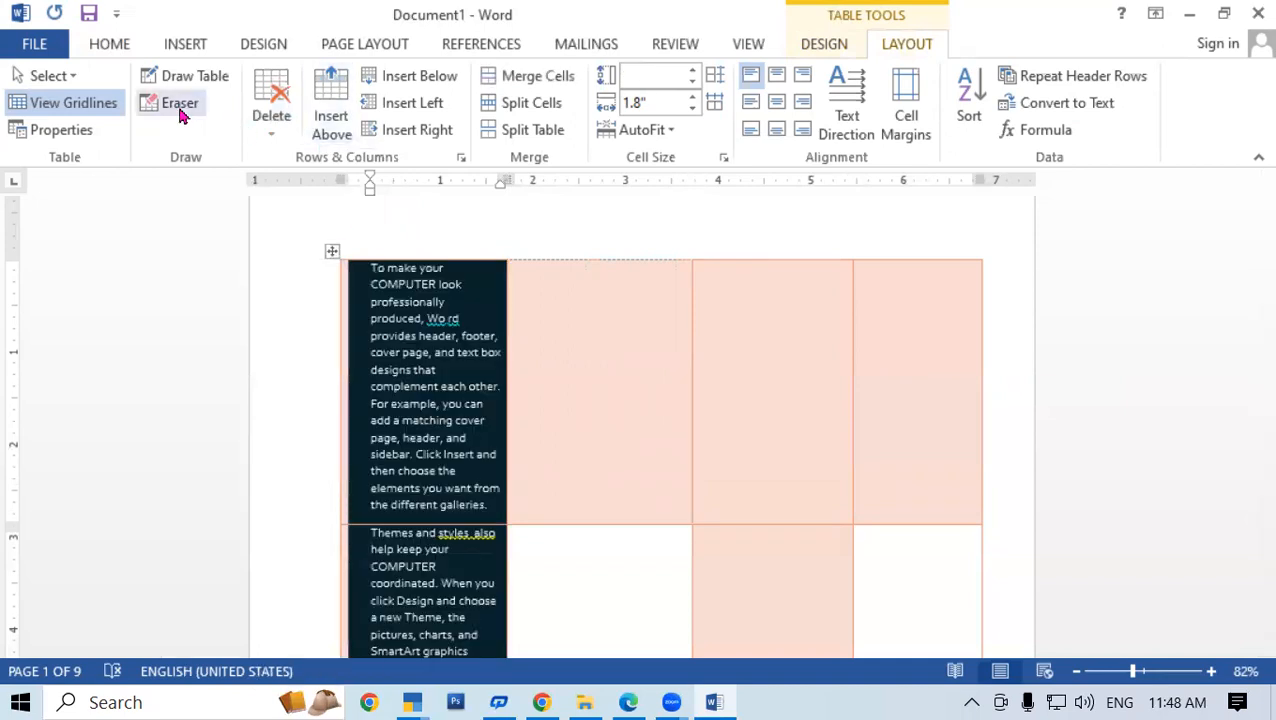
mouse_move(943, 339)
mouse_down()
mouse_move(937, 513)
mouse_move(352, 264)
mouse_up()
mouse_move(975, 469)
mouse_down()
mouse_move(994, 472)
mouse_move(1017, 259)
mouse_up()
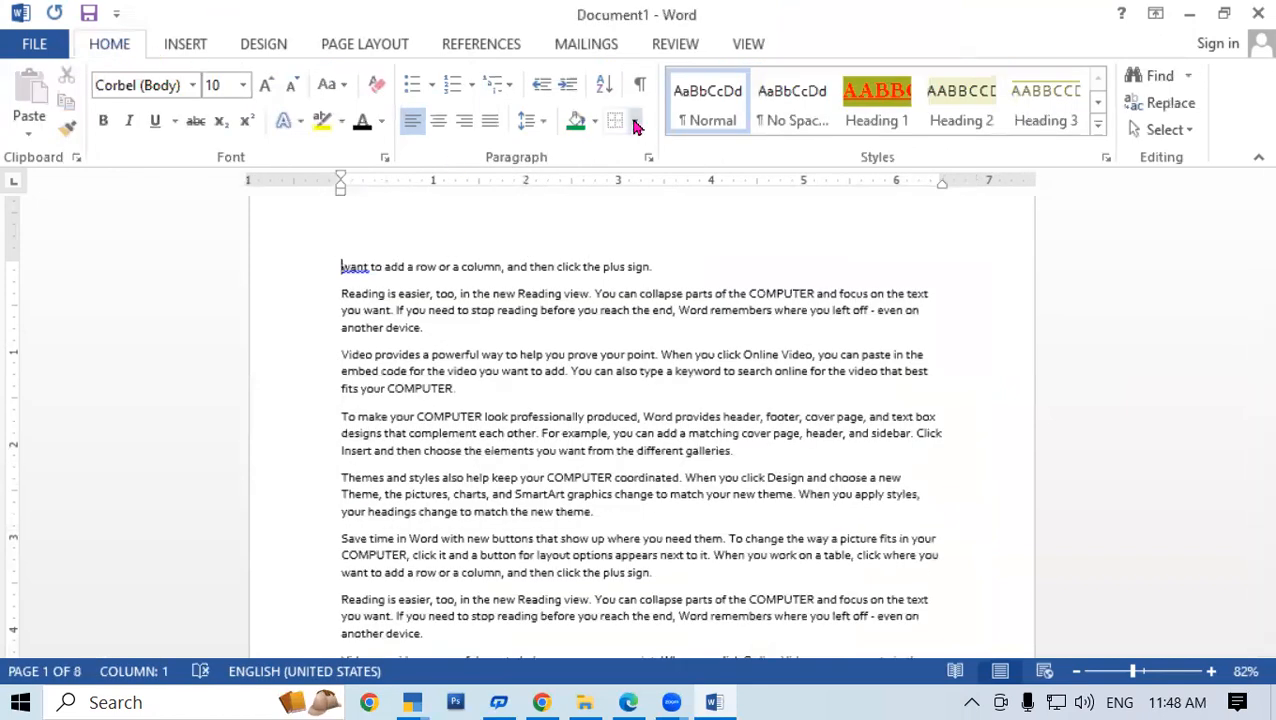
click(777, 330)
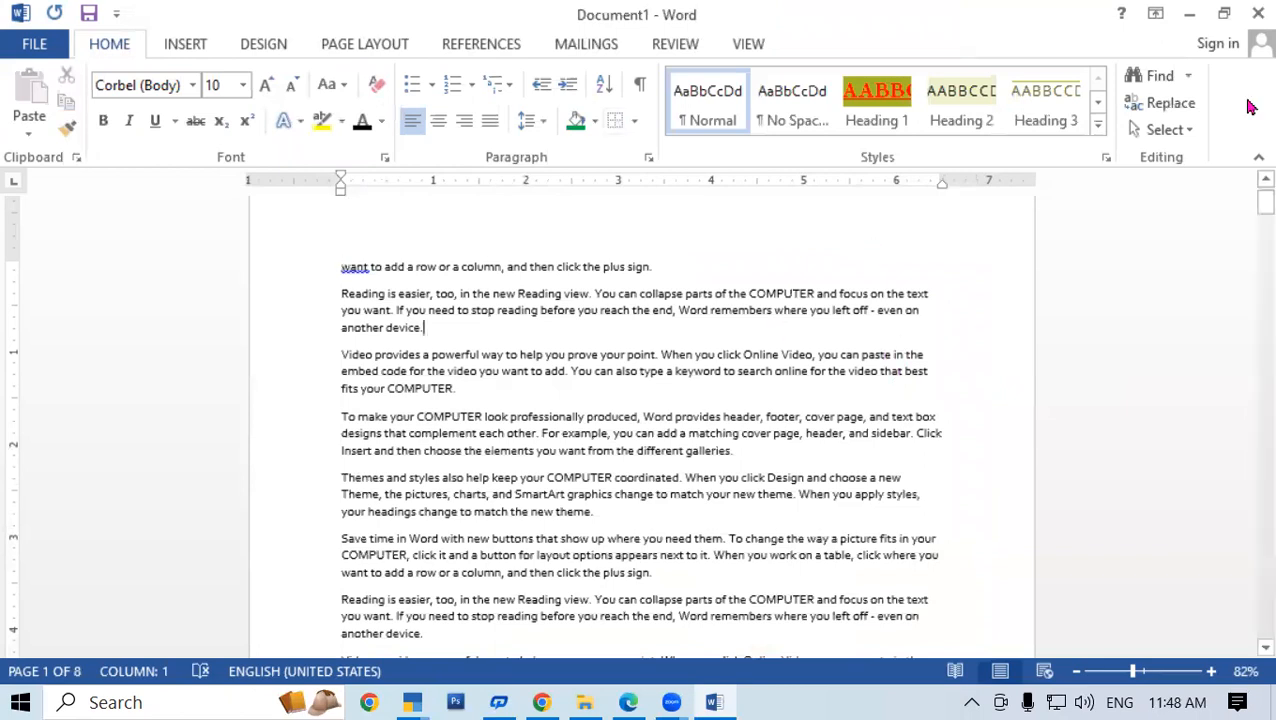
click(165, 44)
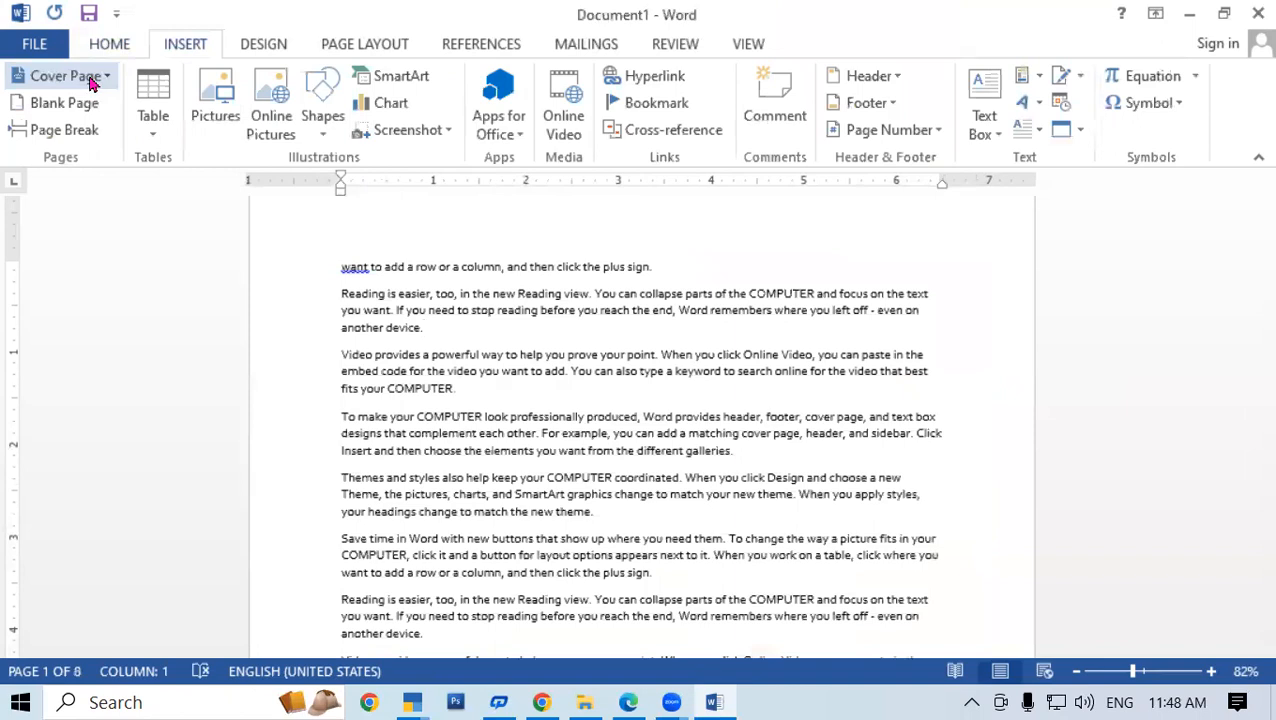